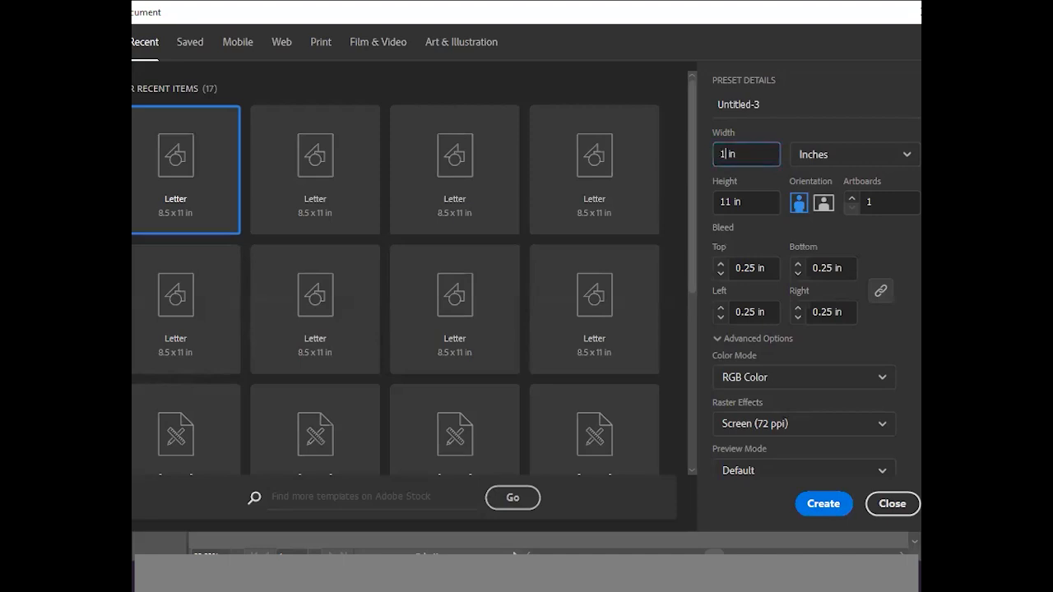
Create a new document 14 in wide and 7 in high in RGB Color mode.
left_click(730, 203)
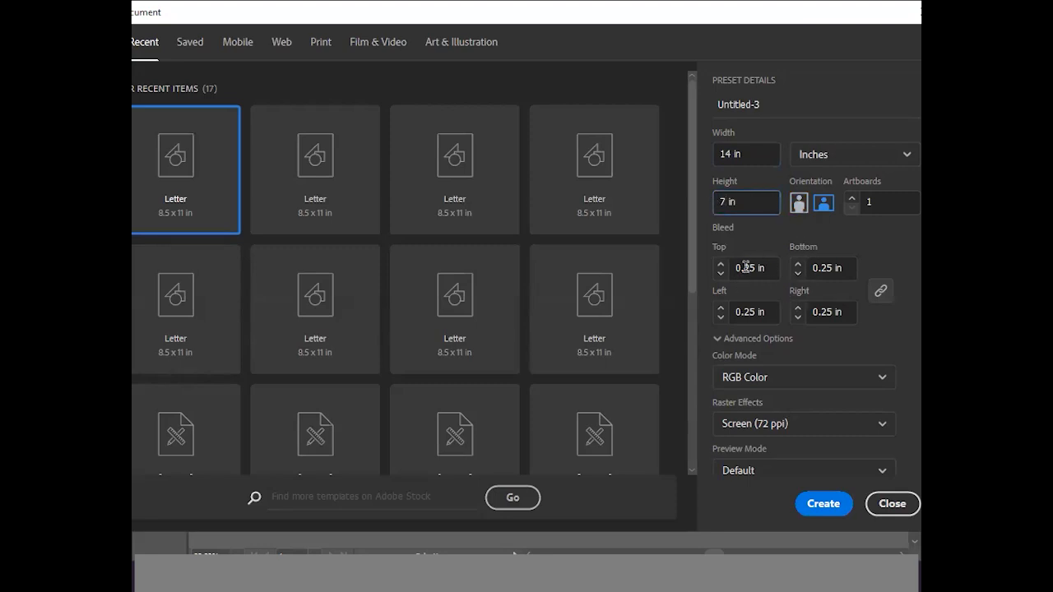
left_click(835, 385)
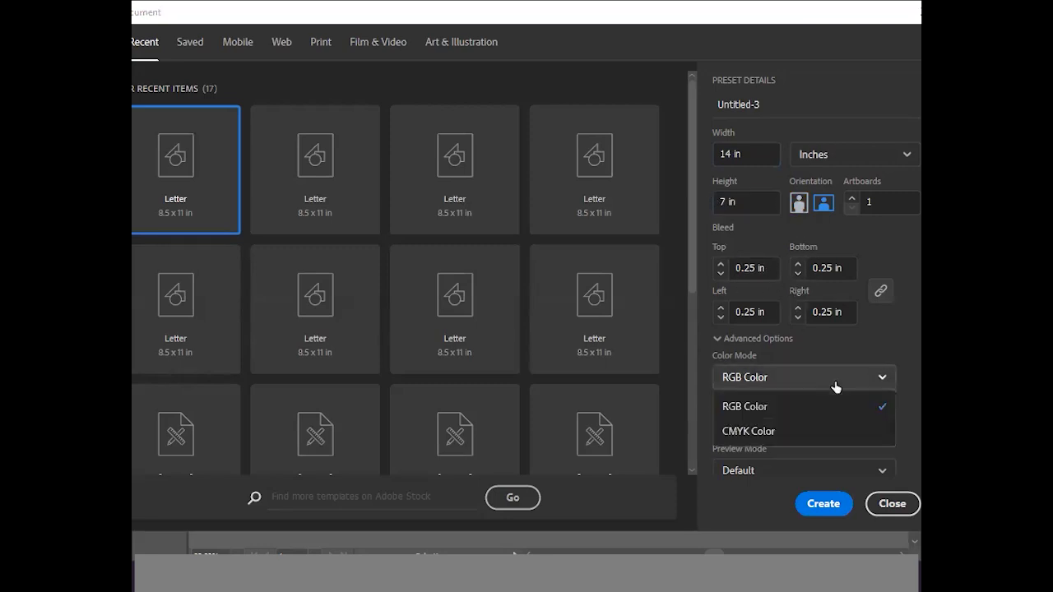
left_click(762, 407)
left_click(823, 502)
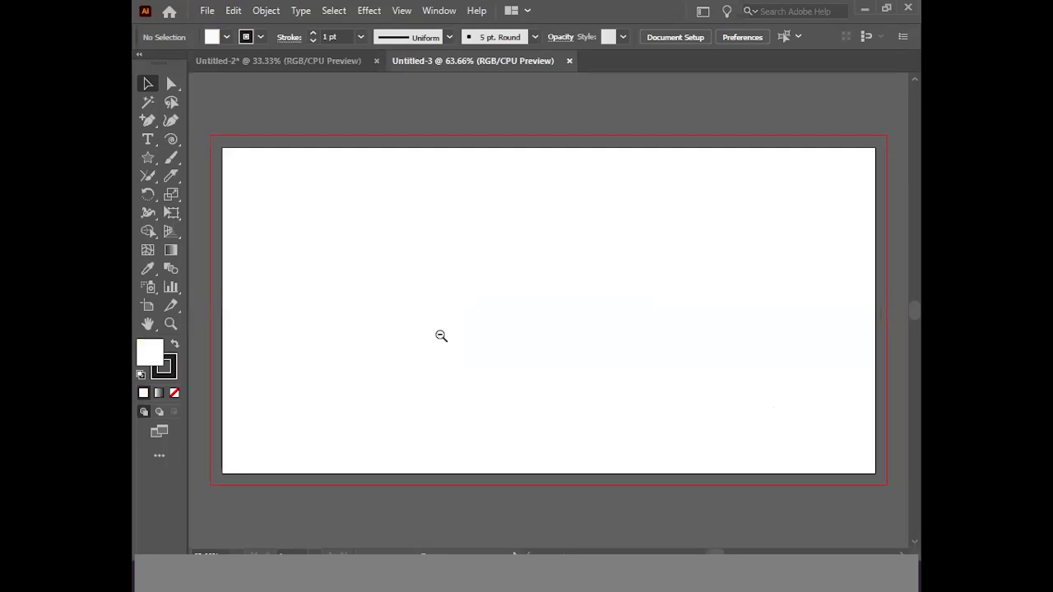
Draw a rectangle that covers the artboard exactly, from corner to corner.
left_click(441, 336, "ctrl+alt")
scroll(526, 332, "down", 5)
scroll(526, 332, "right", 6)
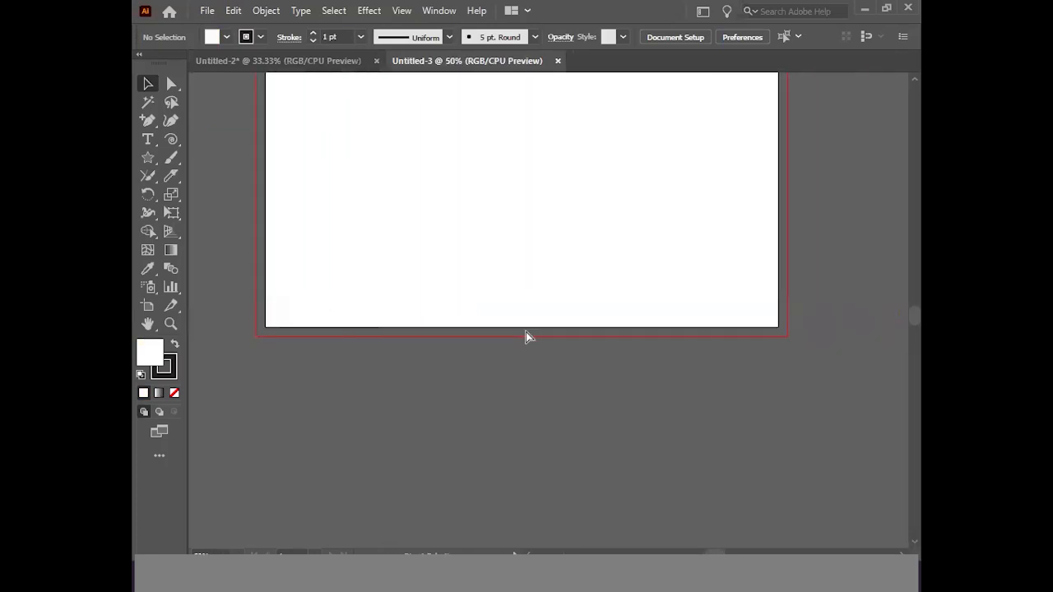
scroll(527, 333, "up", 2)
scroll(529, 337, "right", 1)
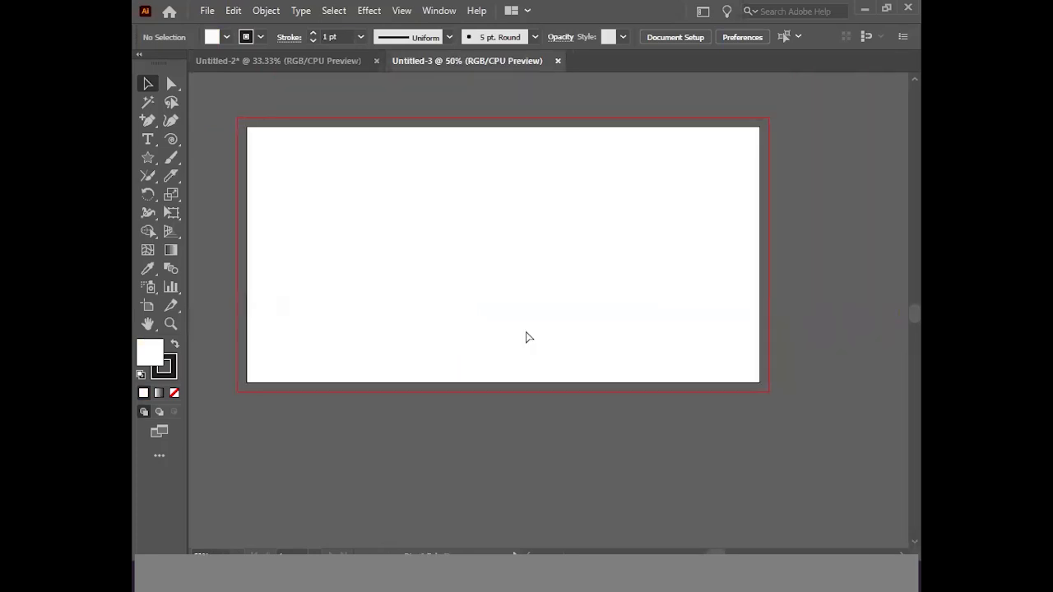
scroll(529, 337, "left", 3)
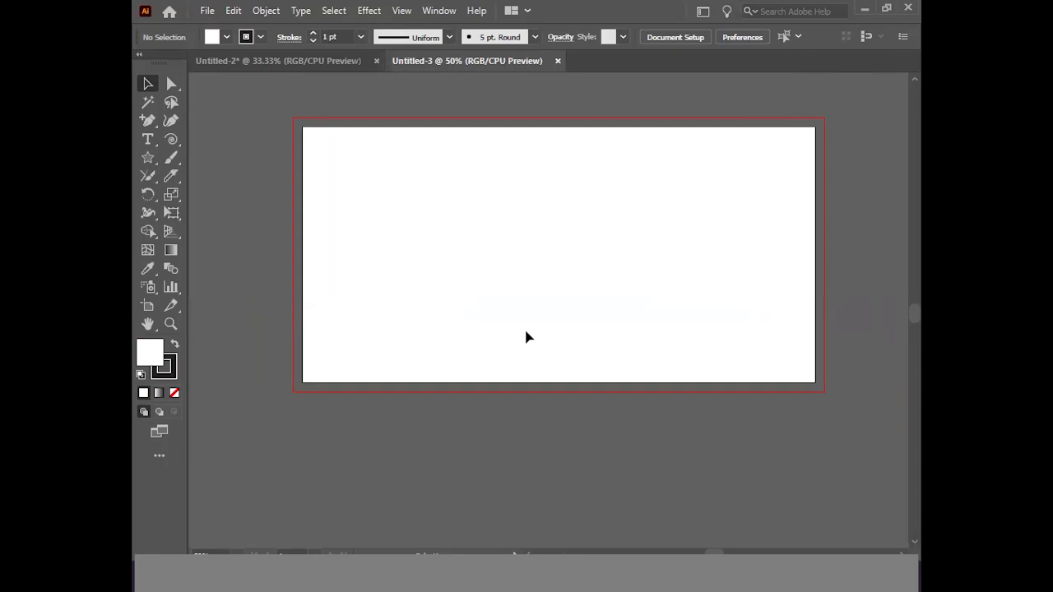
scroll(527, 333, "up", 1)
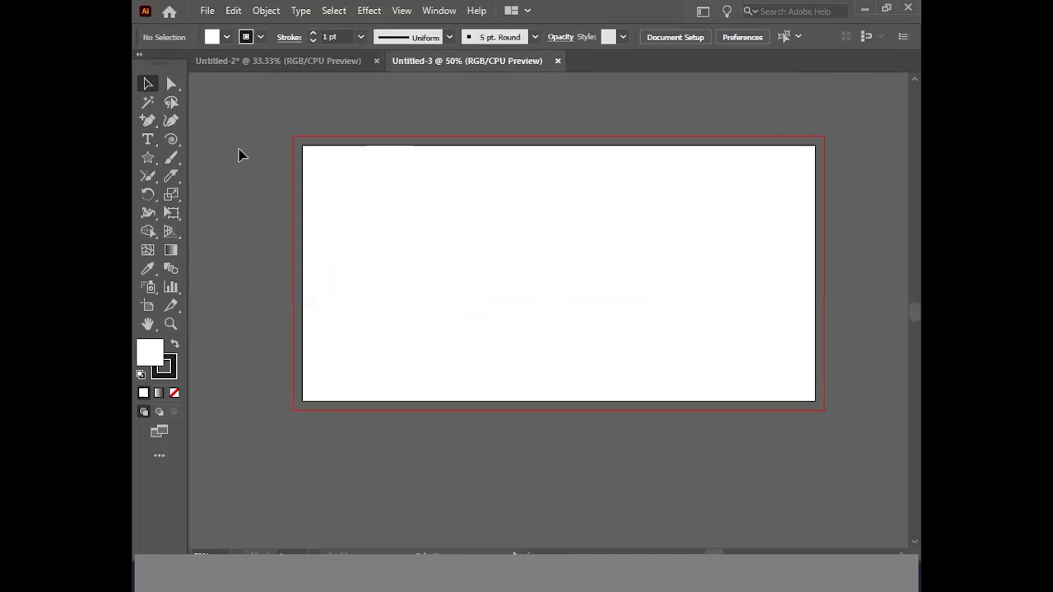
left_click_drag(146, 157, 202, 155)
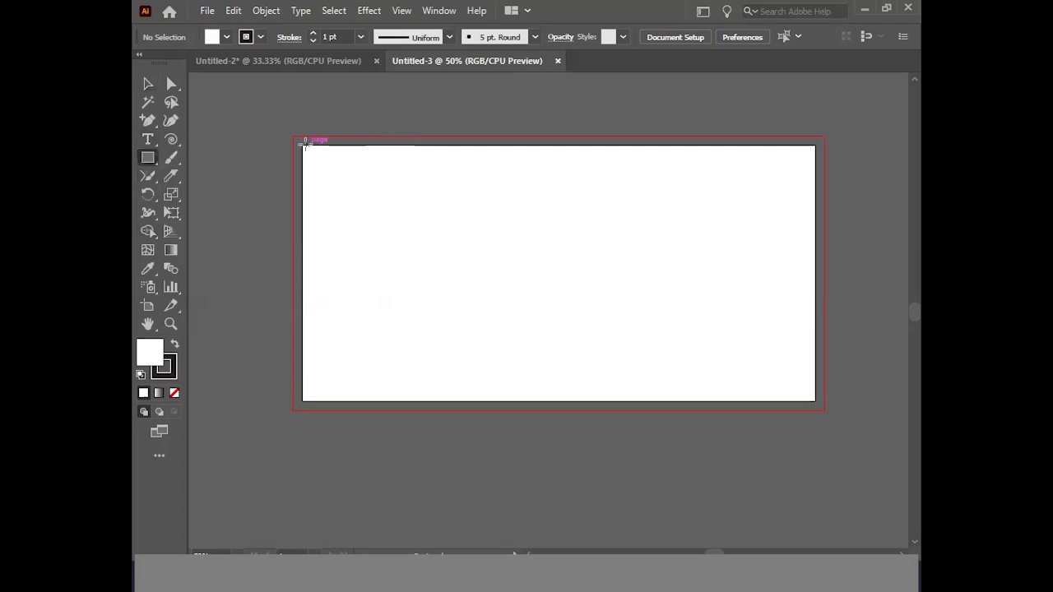
left_click_drag(291, 134, 824, 409)
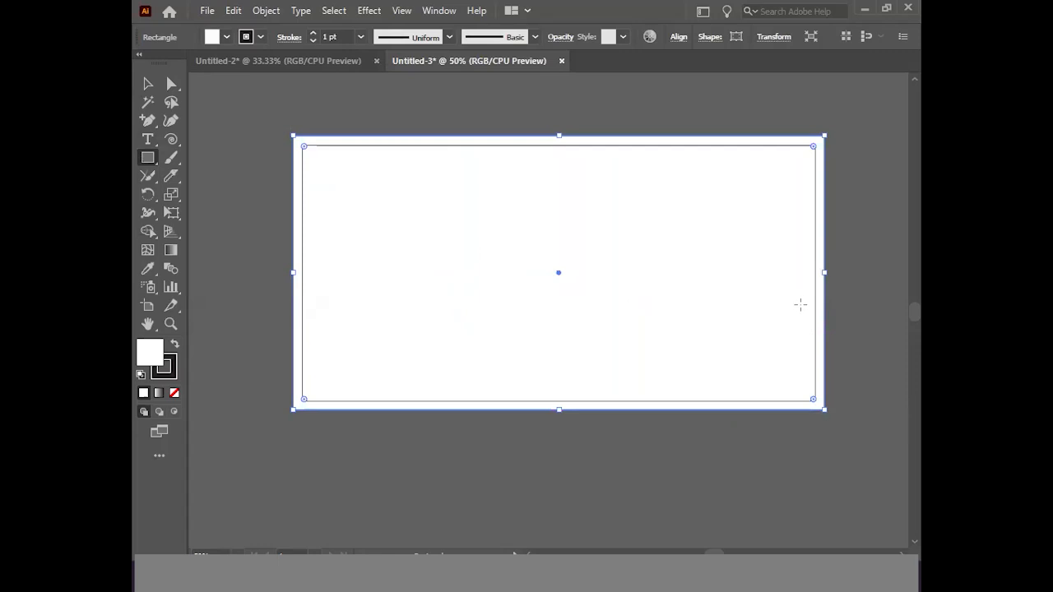
key("ctrl+shift+a")
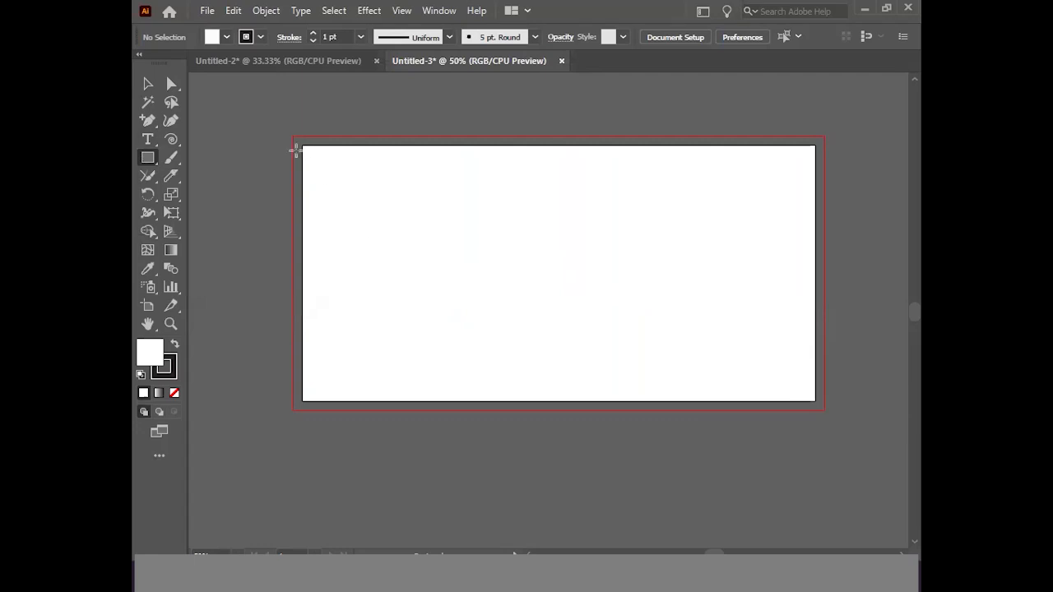
left_click_drag(302, 146, 815, 402)
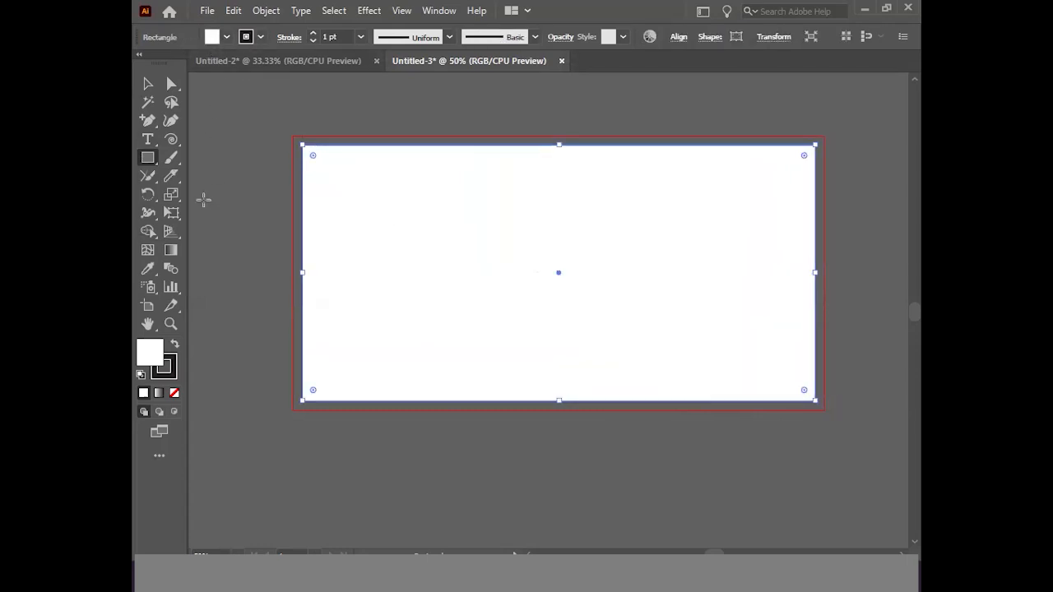
Remove the rectangle's stroke and fill it with dark navy 061D2D.
left_click(260, 37)
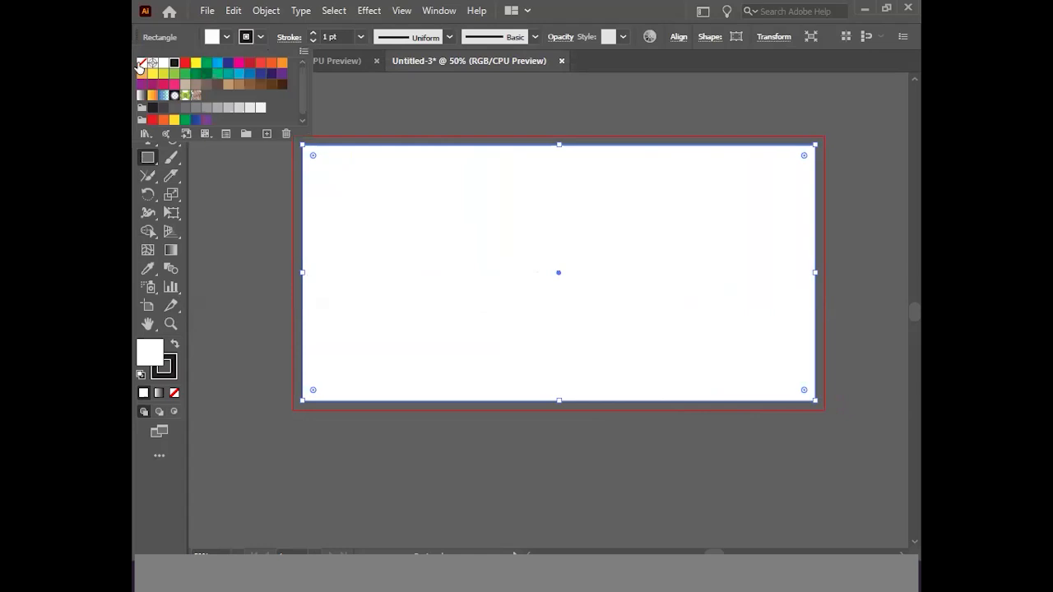
left_click(140, 66)
double_click(152, 350)
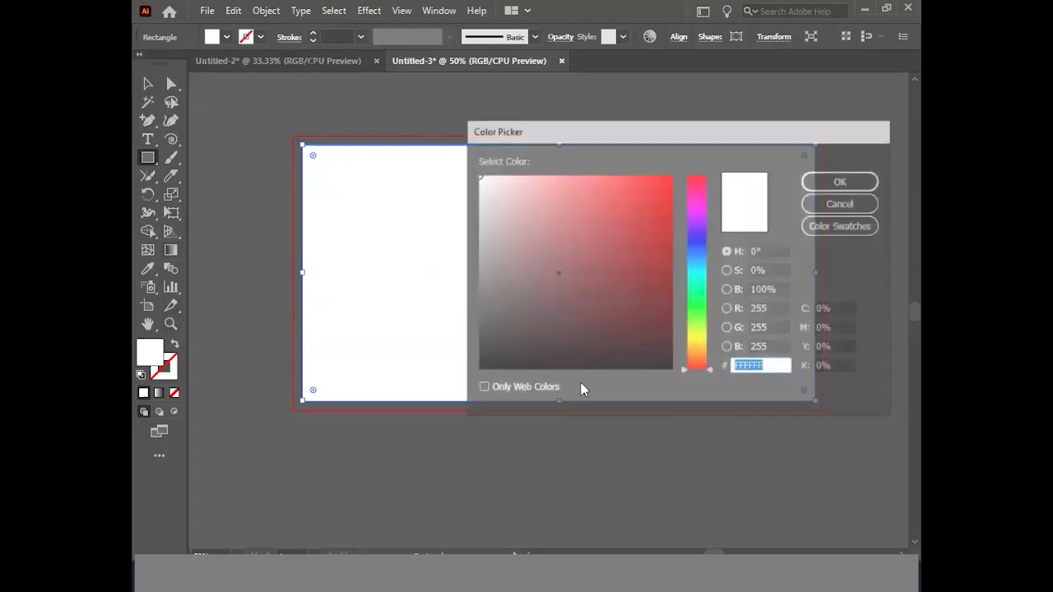
left_click(691, 237)
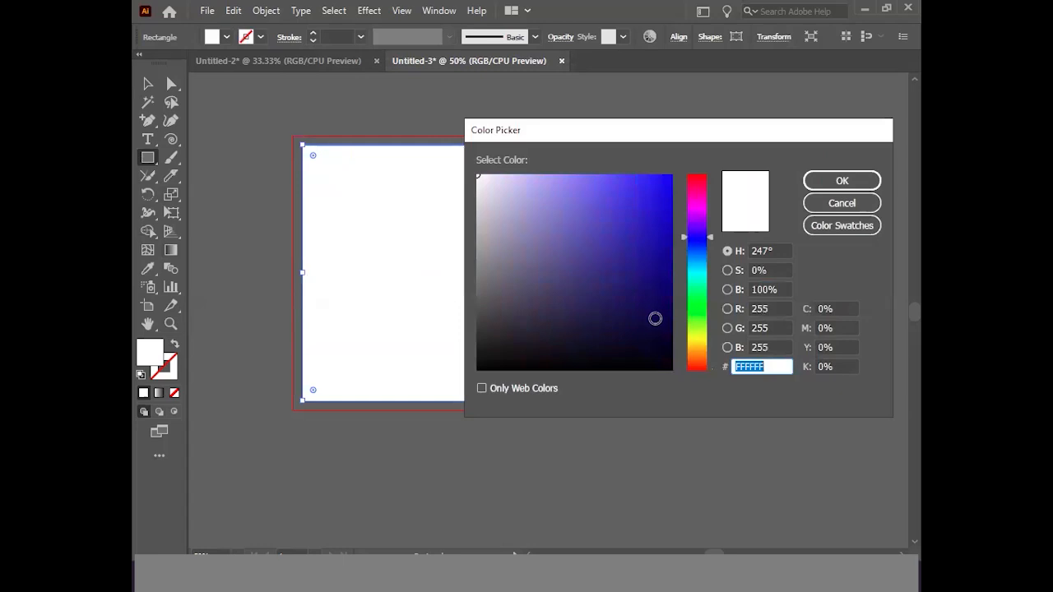
left_click(652, 320)
left_click_drag(604, 336, 664, 330)
left_click(696, 229)
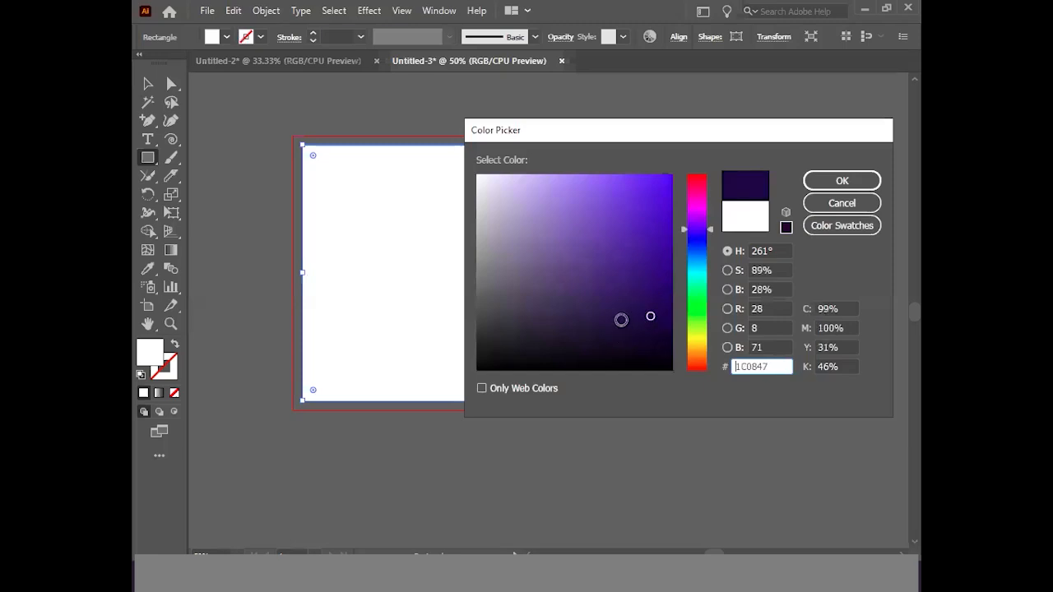
left_click(603, 297)
left_click_drag(710, 229, 710, 262)
left_click(660, 341)
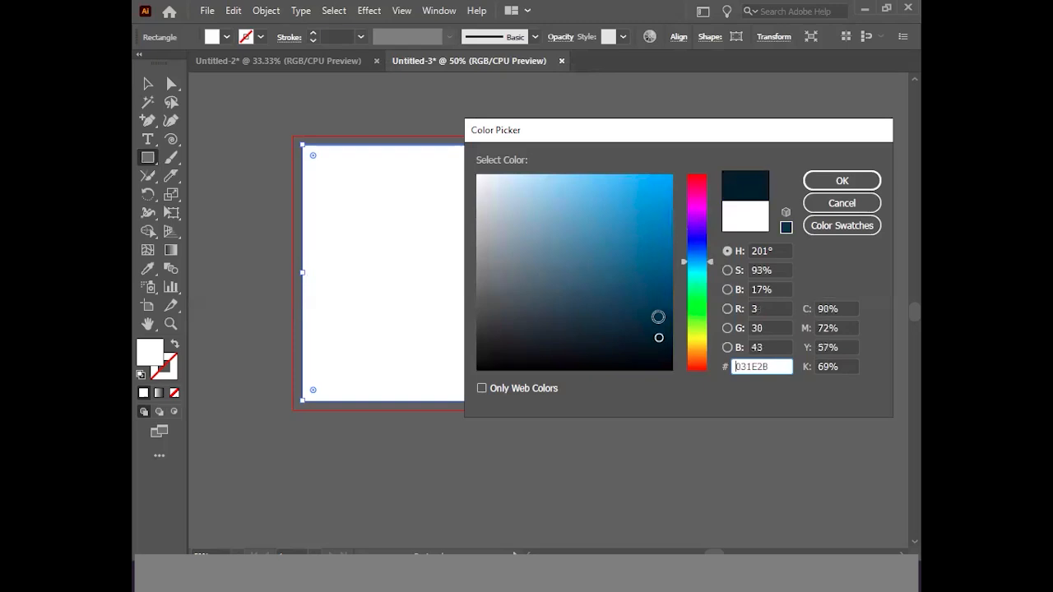
left_click(668, 318)
left_click_drag(712, 264, 714, 260)
left_click(649, 308)
left_click(645, 336)
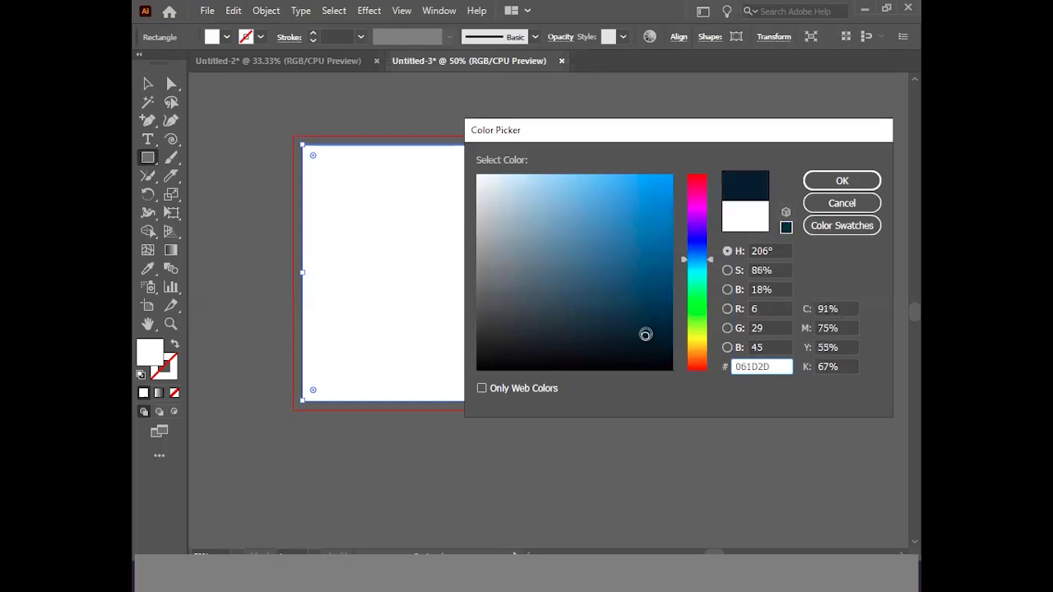
left_click(836, 181)
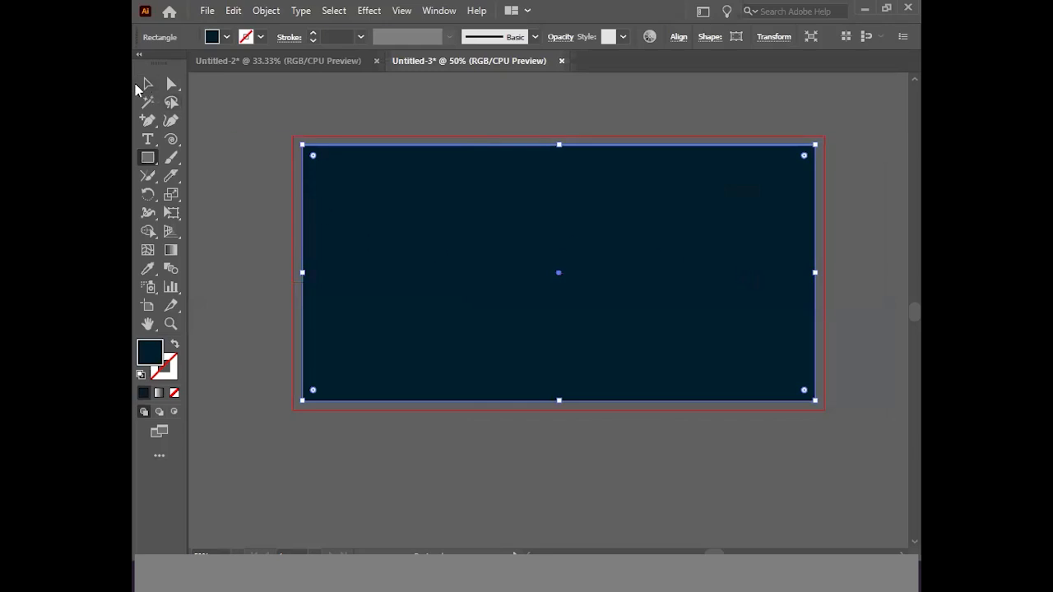
left_click(148, 83)
left_click(350, 105)
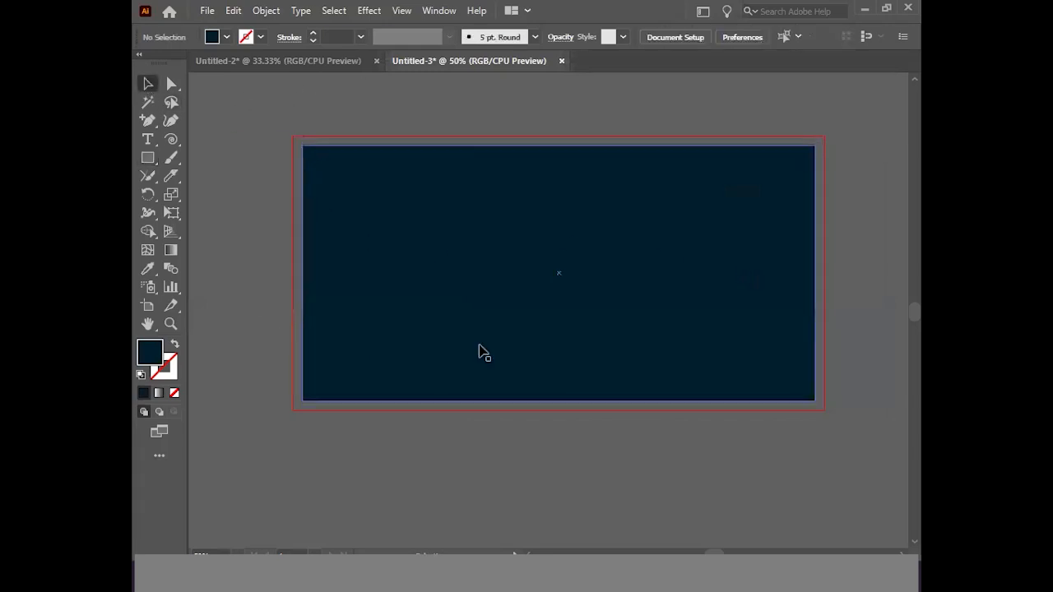
Move the navy rectangle slightly off the artboard and undo the move.
left_click_drag(651, 357, 663, 338)
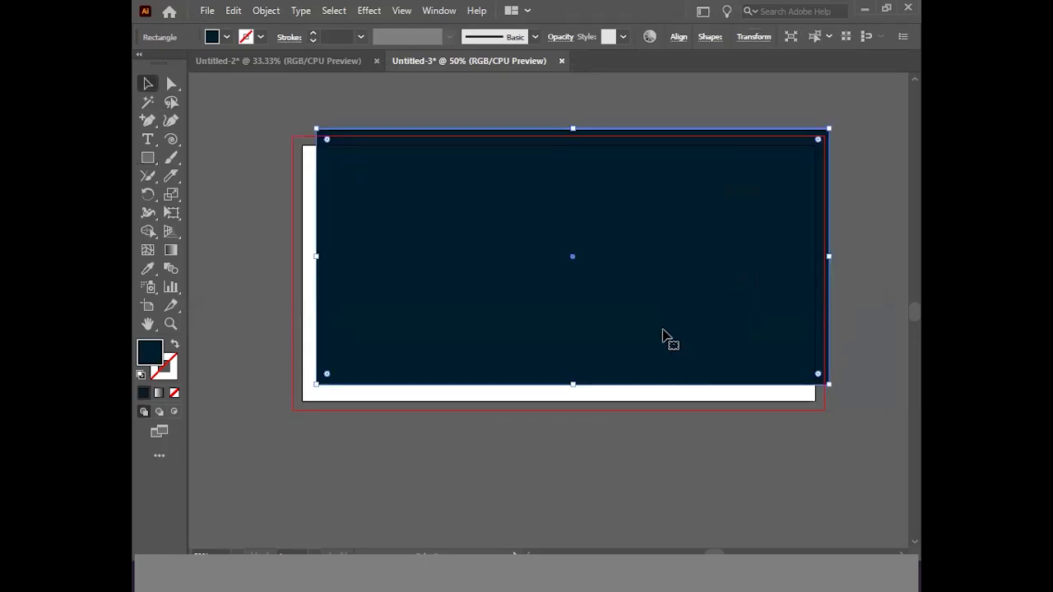
key("ctrl+z")
key("ctrl+z")
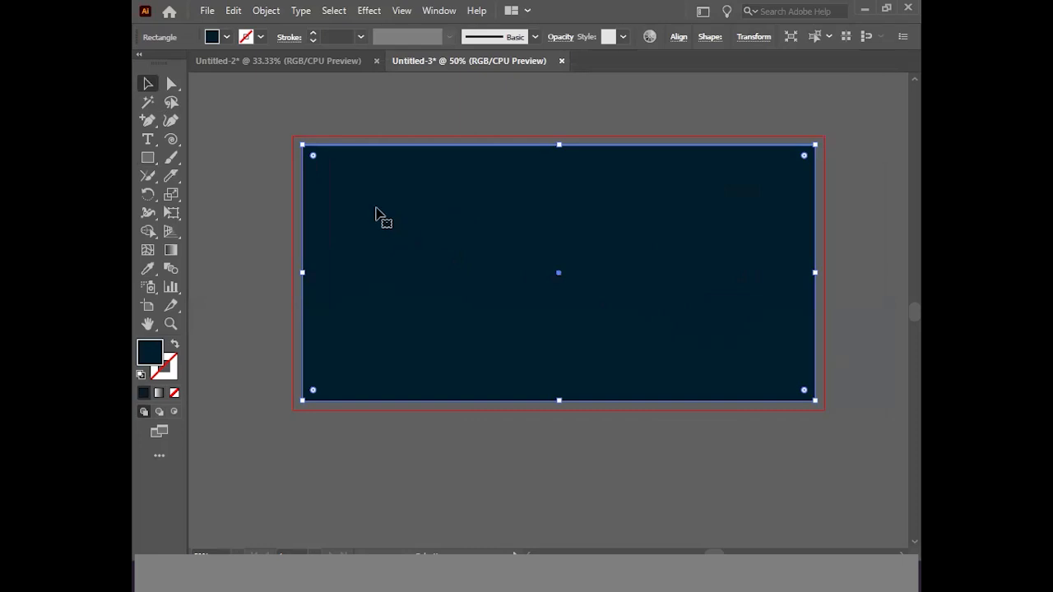
Lock the navy background rectangle so that it cannot be selected or moved.
left_click(265, 10)
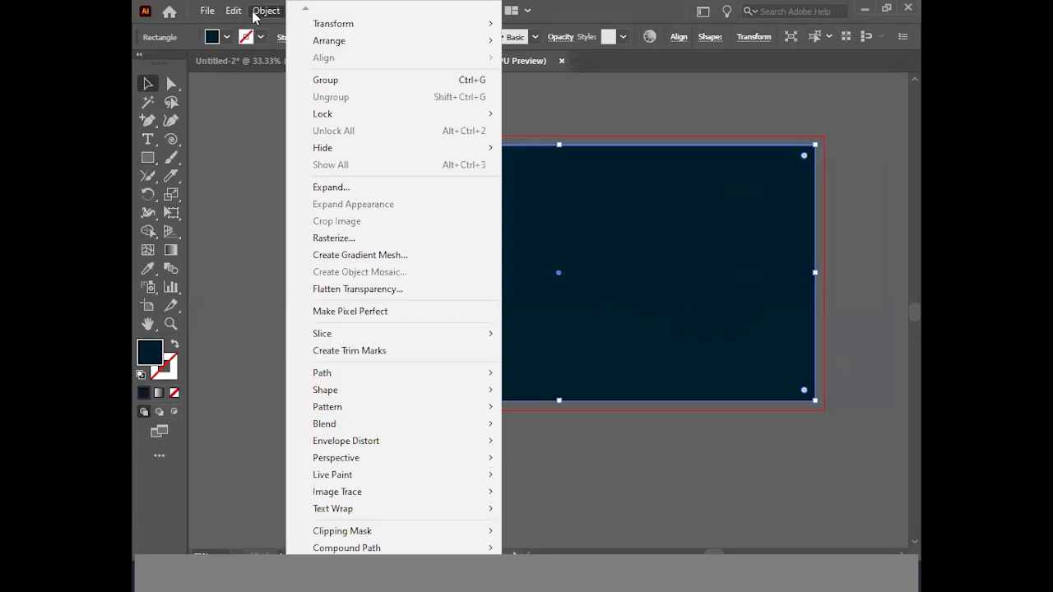
mouse_move(341, 117)
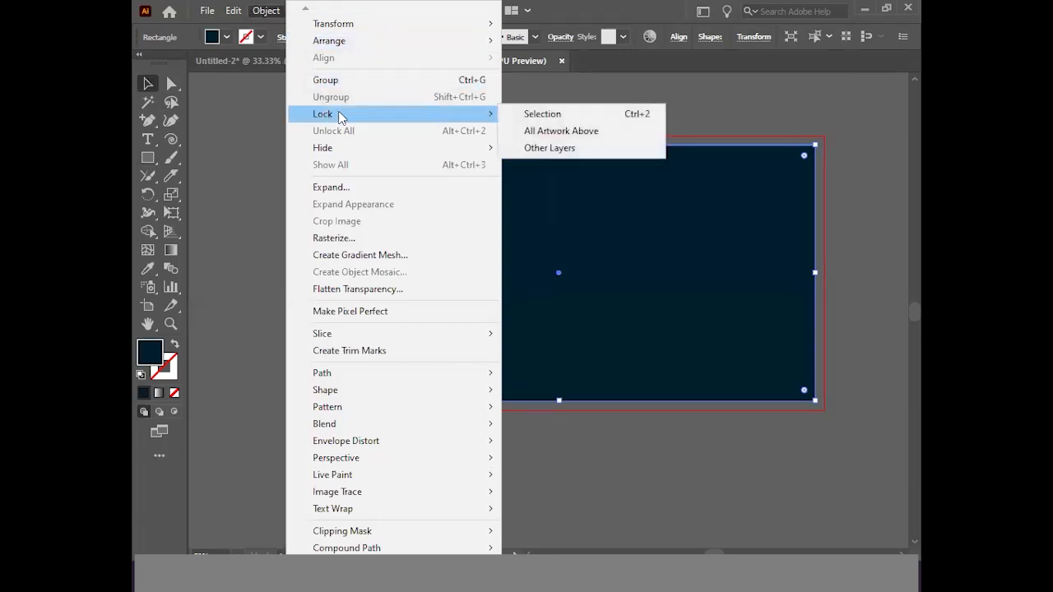
left_click(549, 119)
left_click_drag(633, 212, 440, 275)
left_click_drag(351, 207, 650, 249)
left_click_drag(425, 210, 618, 297)
left_click_drag(443, 258, 587, 304)
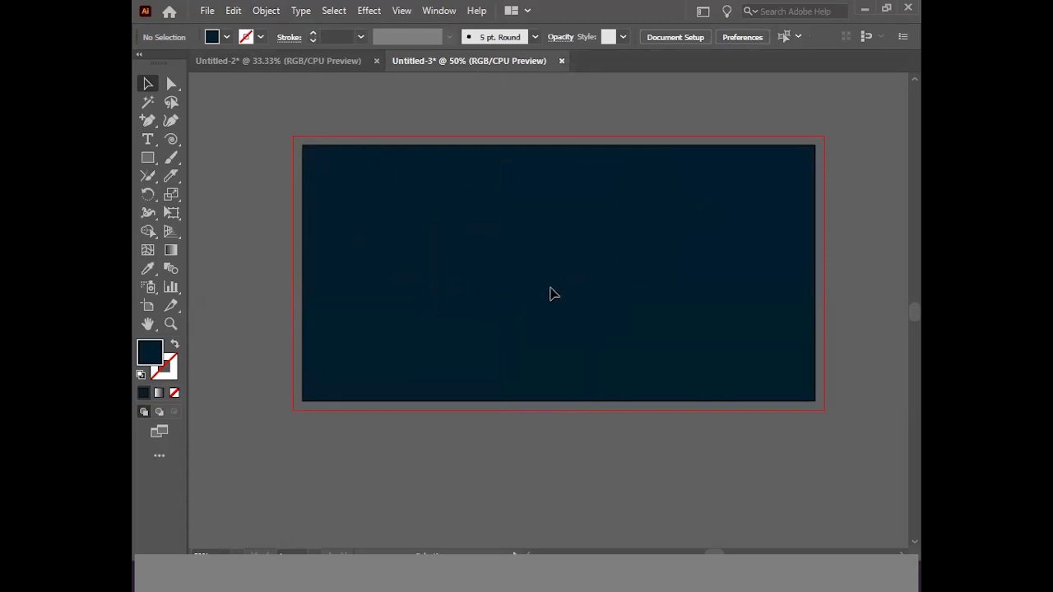
Draw a closed Pen tool shape in the artboard's upper-left corner, edged by two outward-bulging arcs from the left edge to the top edge.
left_click_drag(147, 123, 189, 120)
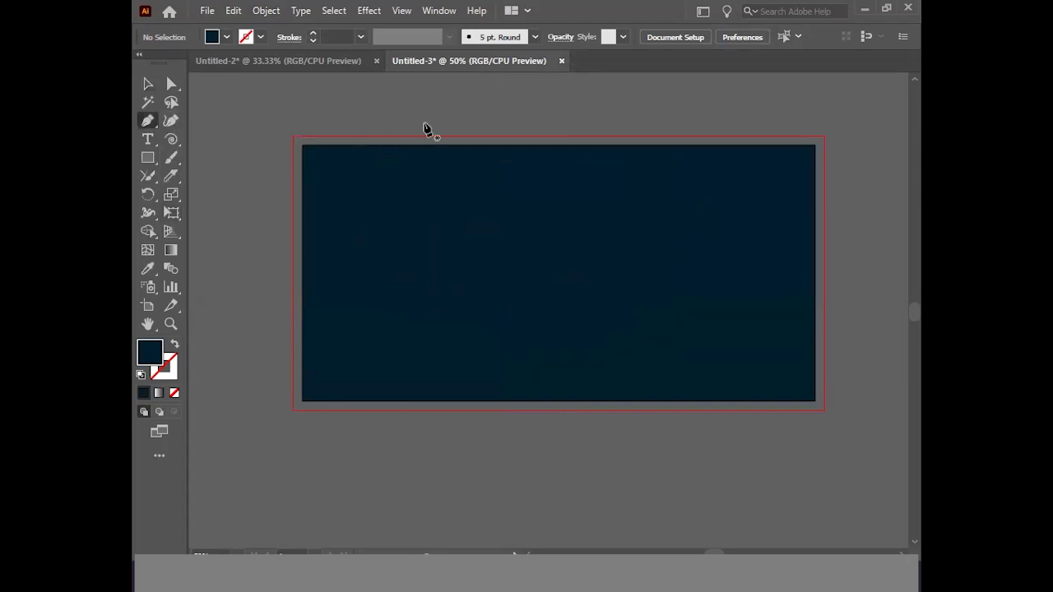
left_click(303, 337)
left_click_drag(403, 246, 469, 235)
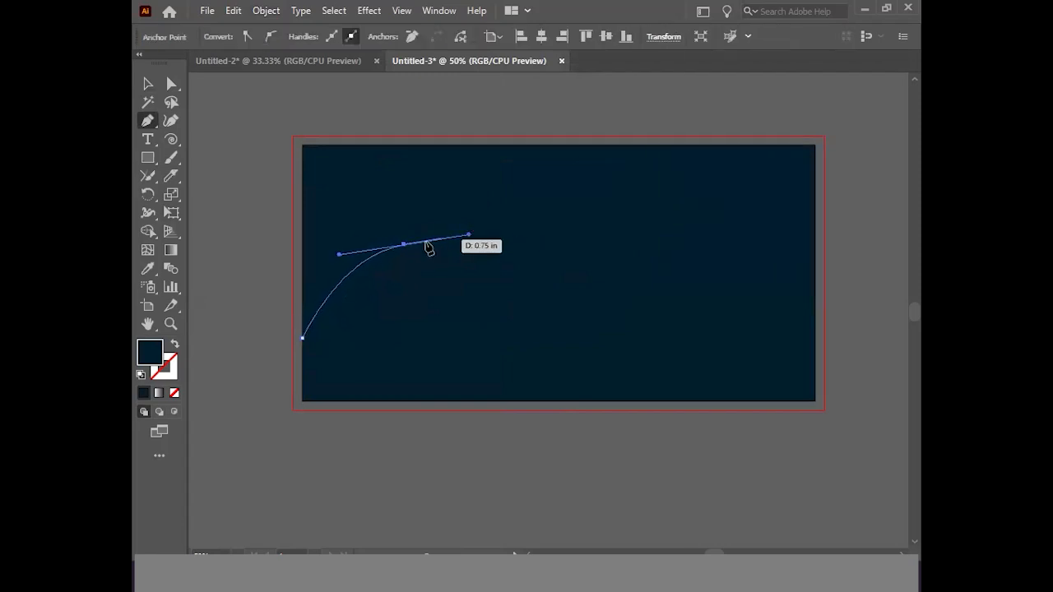
left_click(404, 246)
left_click_drag(498, 146, 574, 126)
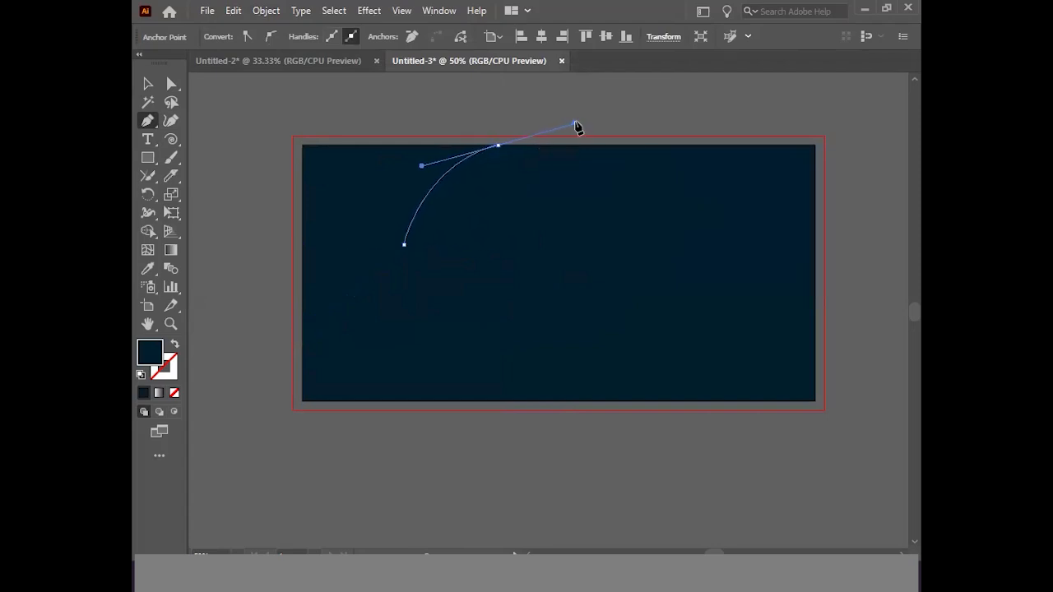
left_click(498, 147)
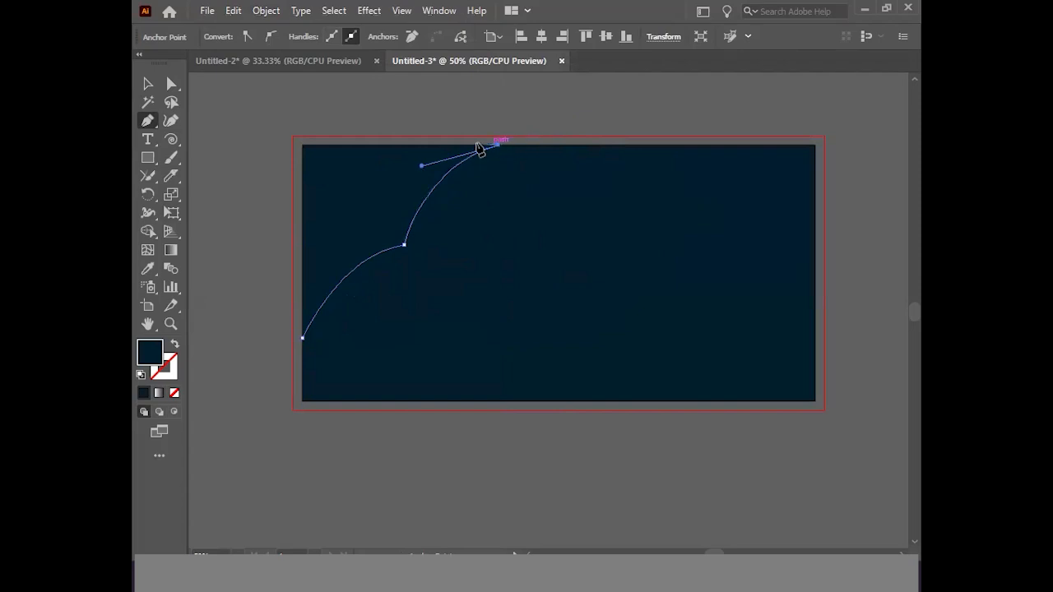
left_click(302, 146)
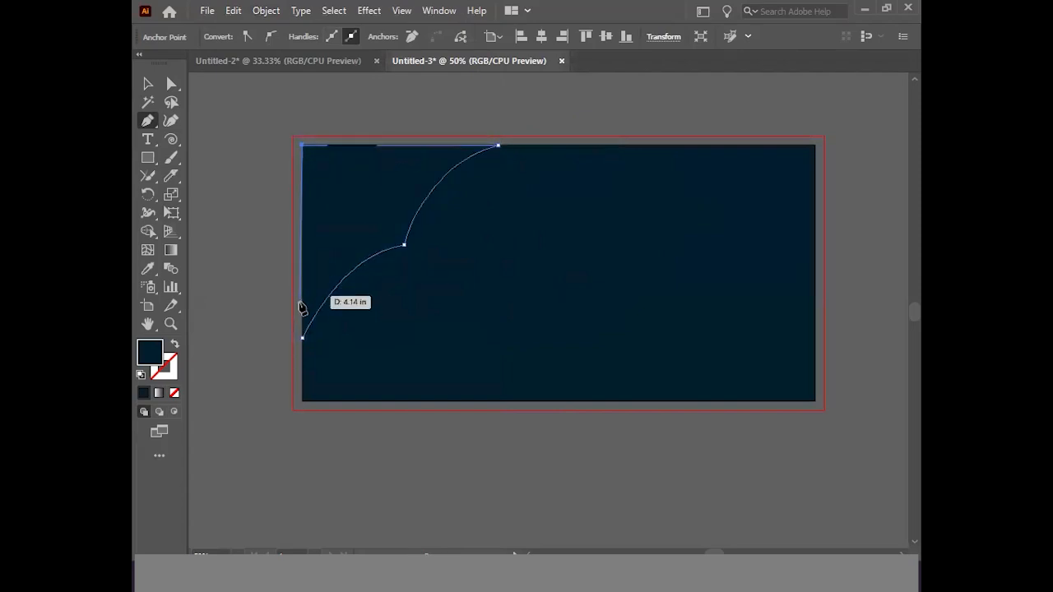
left_click(302, 339)
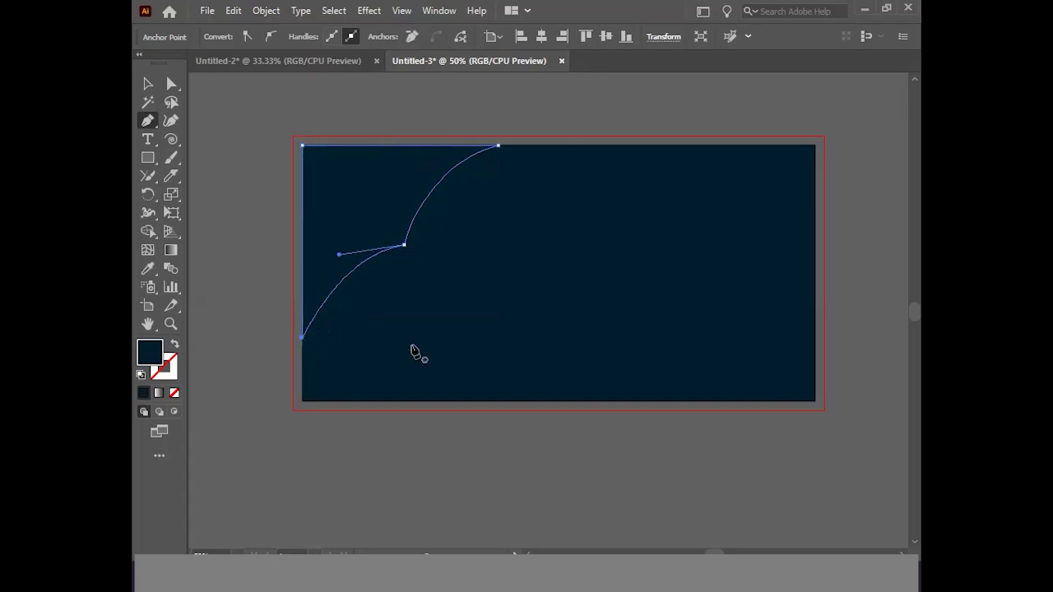
Fill the two-arc corner shape with bright orange at hue 32° and deselect it.
left_click(145, 84)
left_click(205, 162)
left_click(331, 207)
double_click(149, 352)
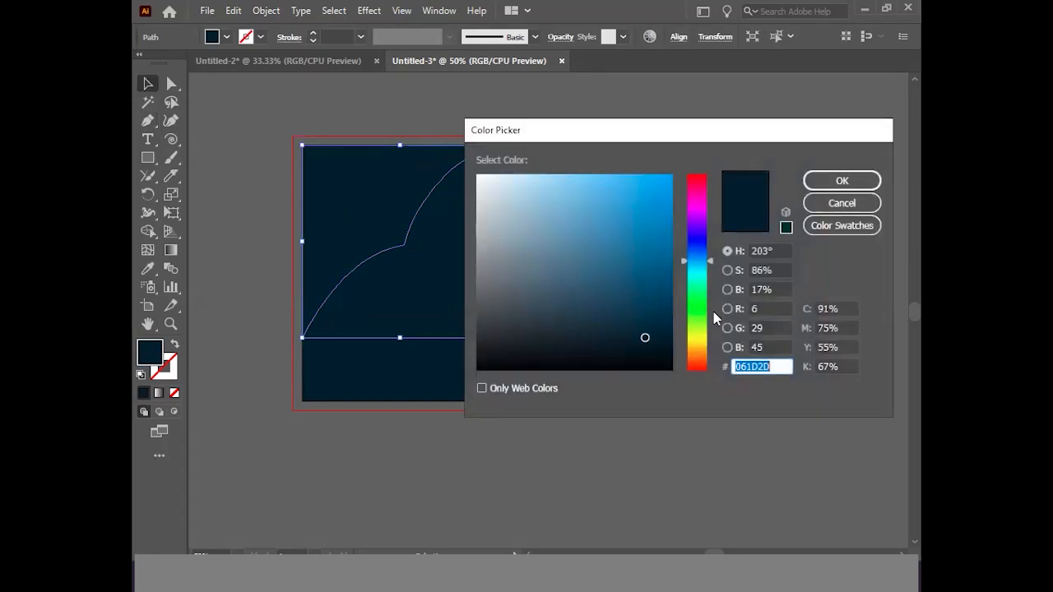
left_click(700, 355)
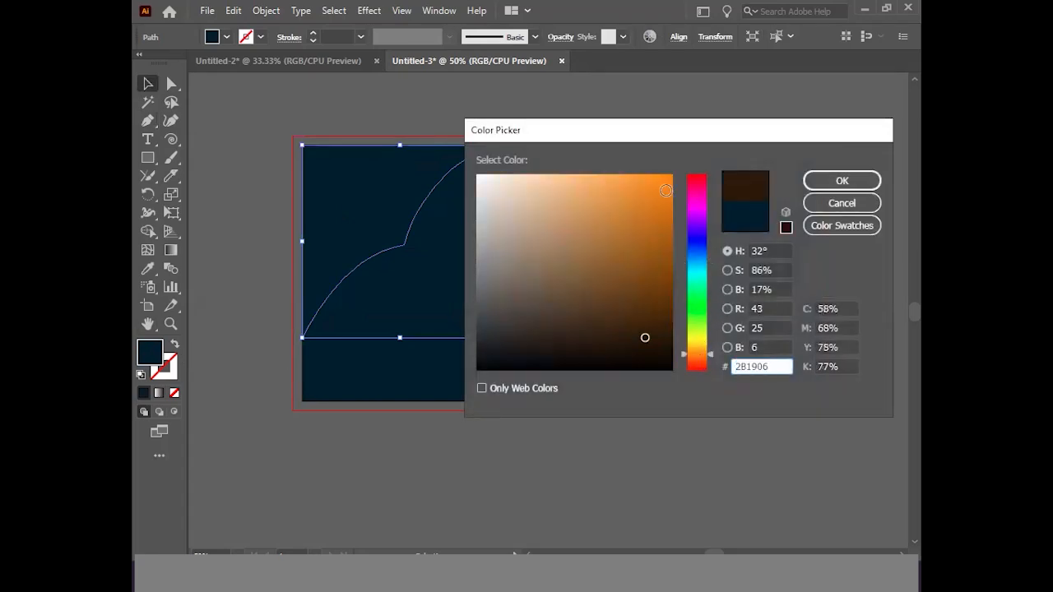
left_click(665, 190)
left_click(841, 180)
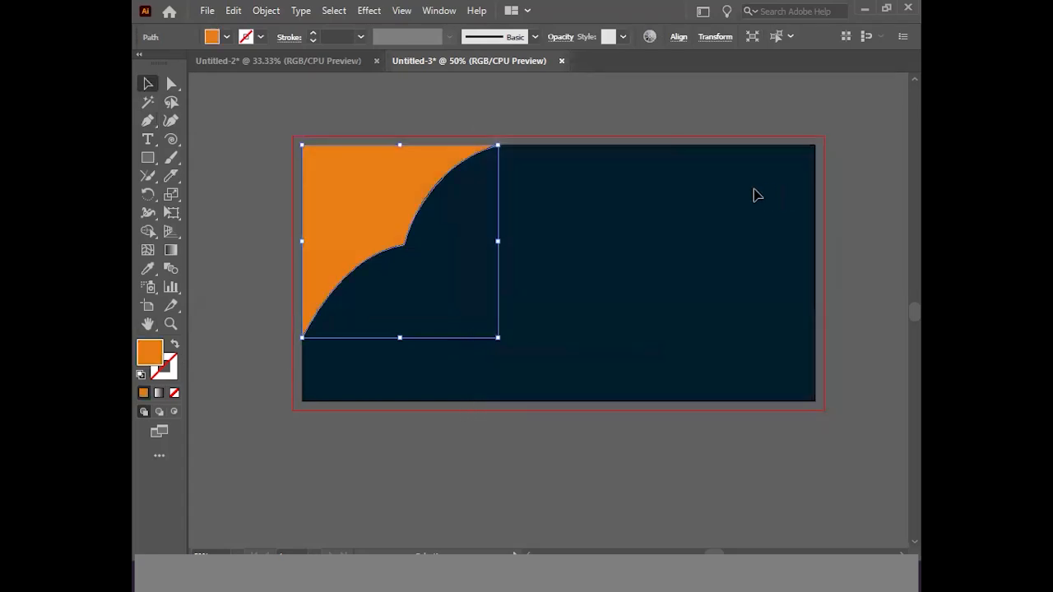
left_click(595, 118)
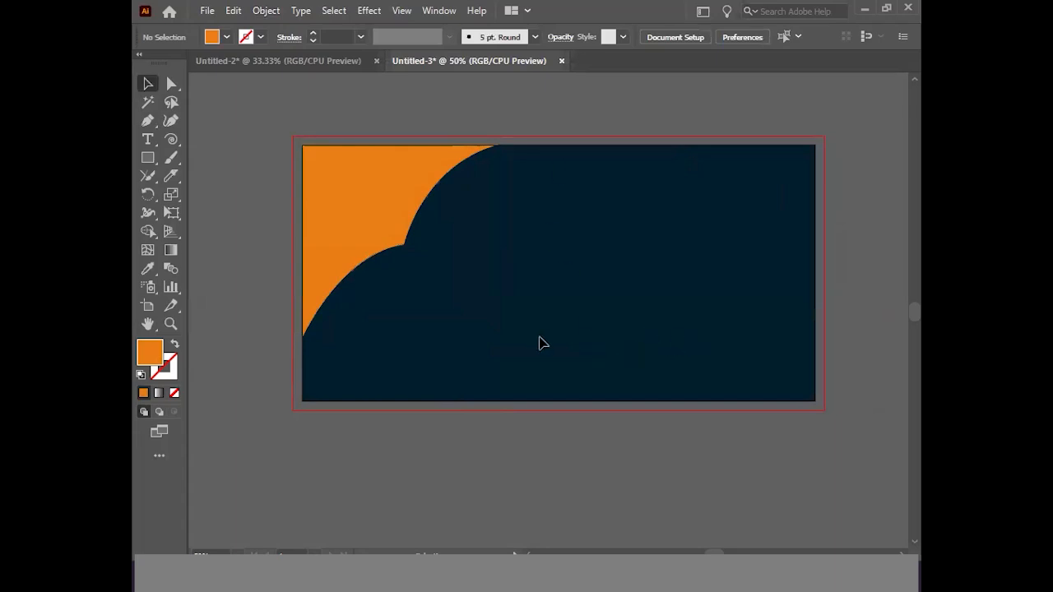
Delete the orange corner shape.
left_click(356, 183)
key("Delete")
Draw a closed orange Pen tool shape filling the artboard's upper-left corner, edged by two arcs meeting at a sharp corner point, and deselect it.
left_click(148, 120)
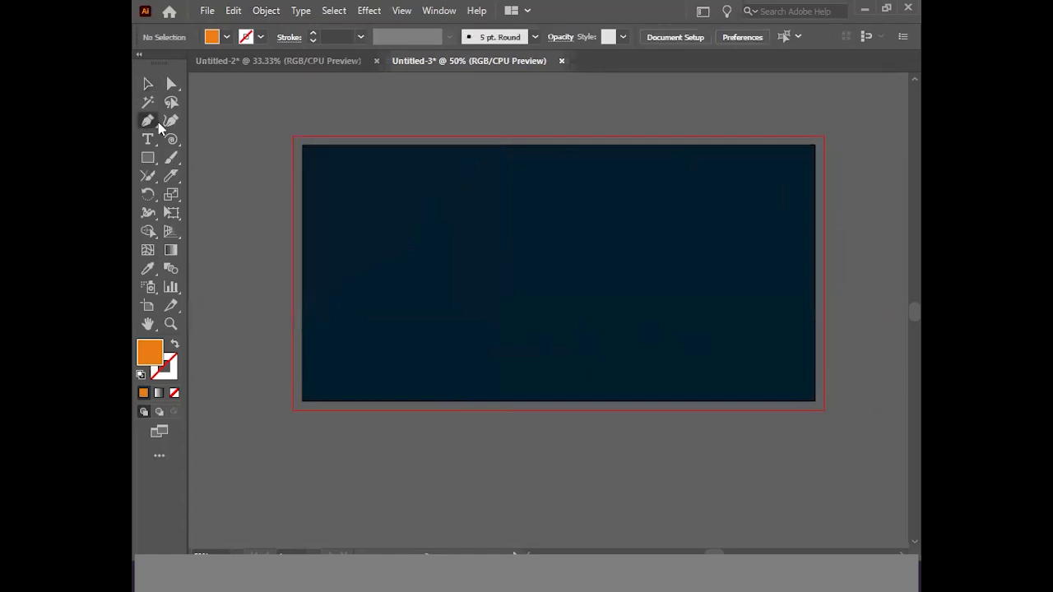
left_click(303, 334)
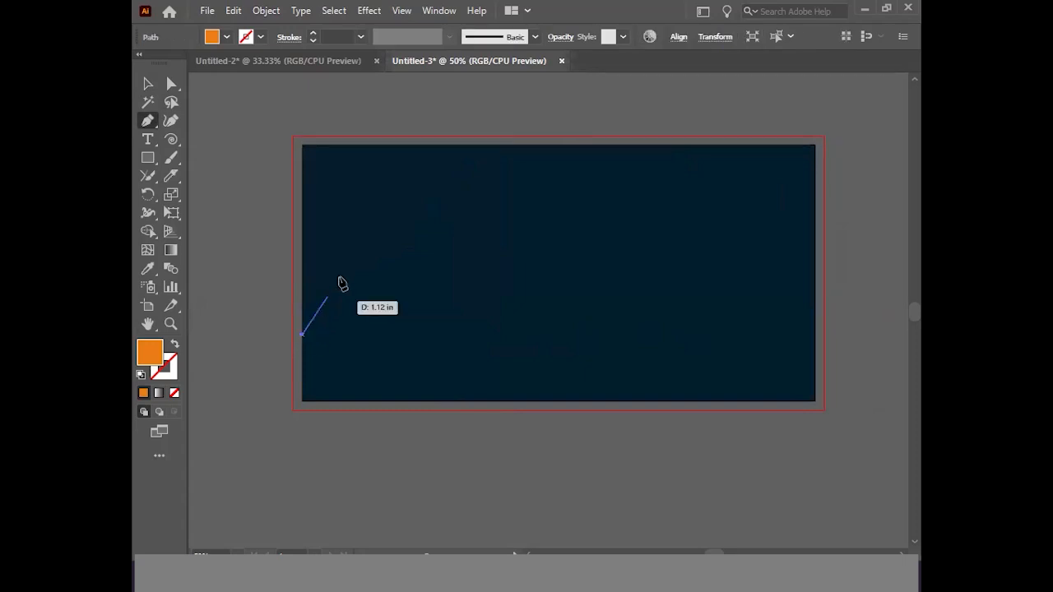
left_click_drag(397, 240, 477, 232)
left_click(398, 240)
left_click_drag(487, 147, 567, 134)
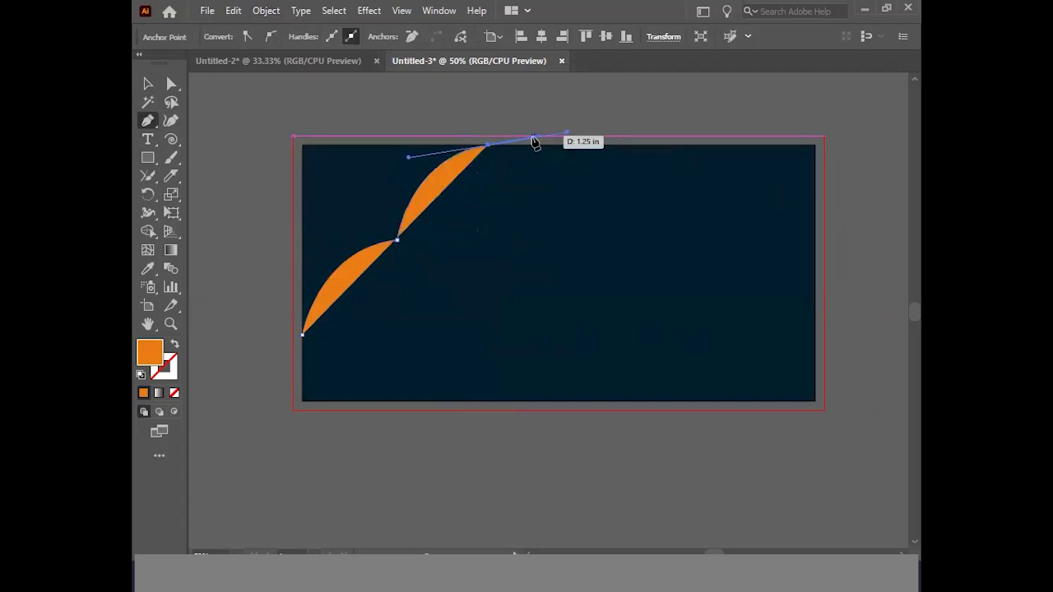
left_click(489, 147)
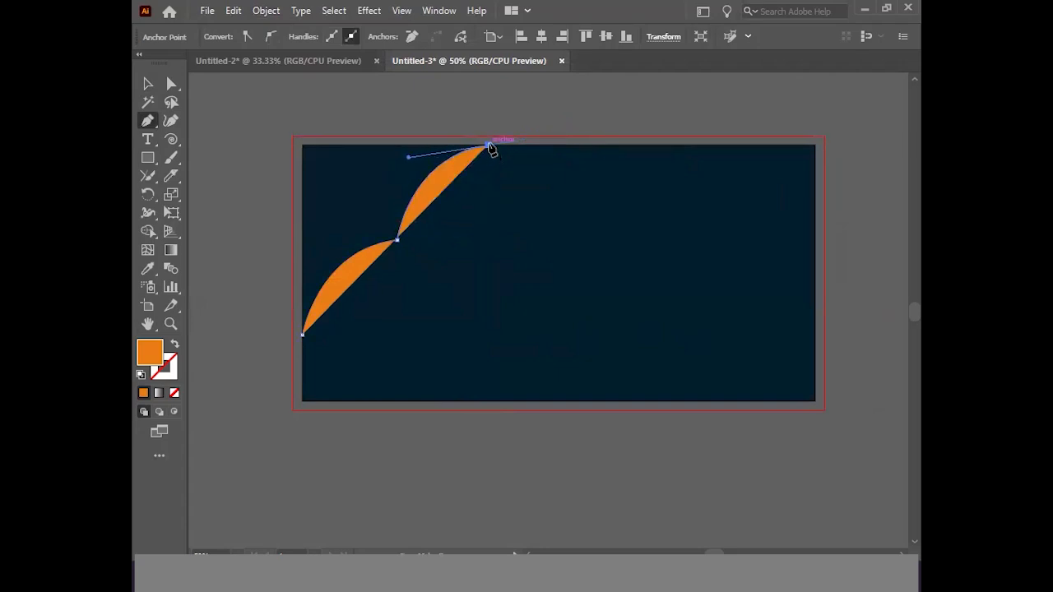
left_click(302, 147)
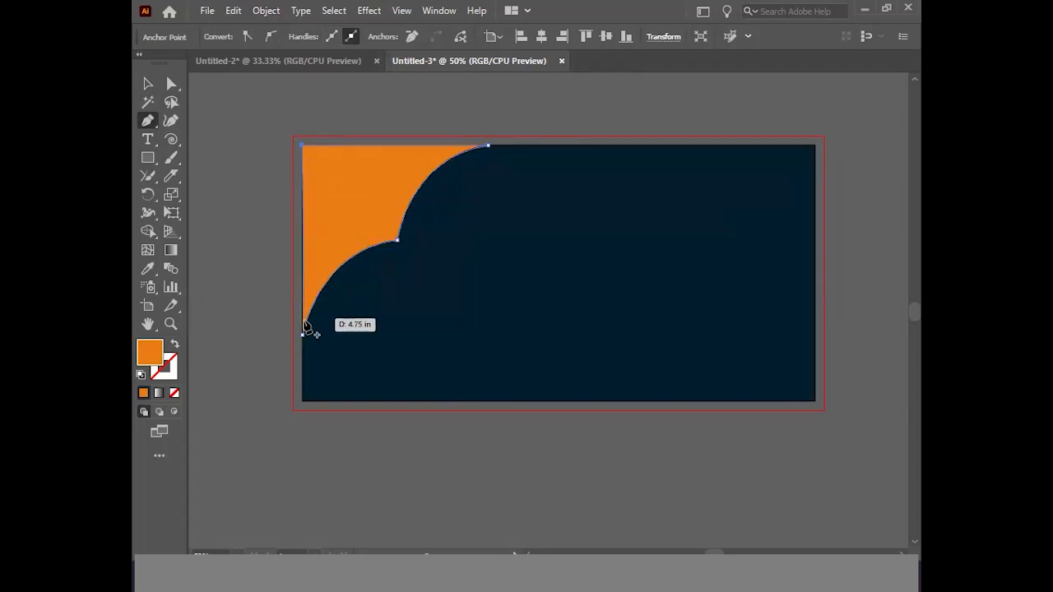
left_click(302, 333)
left_click(148, 83)
left_click(556, 435)
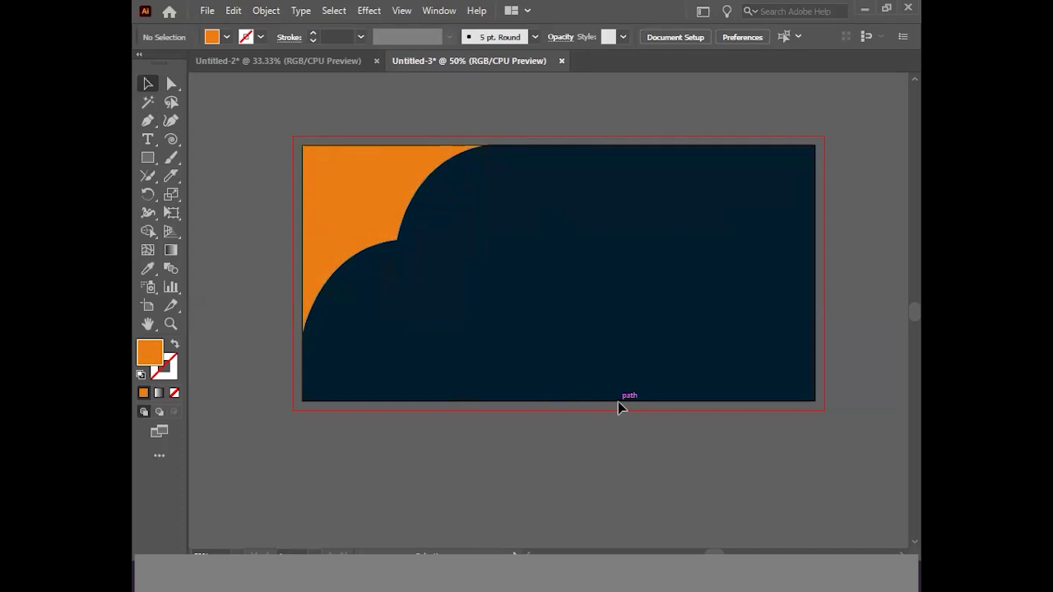
Switch to the browser and search Google Images for "barger", looking through the results for a suitable picture.
scroll(618, 402, "right", 2)
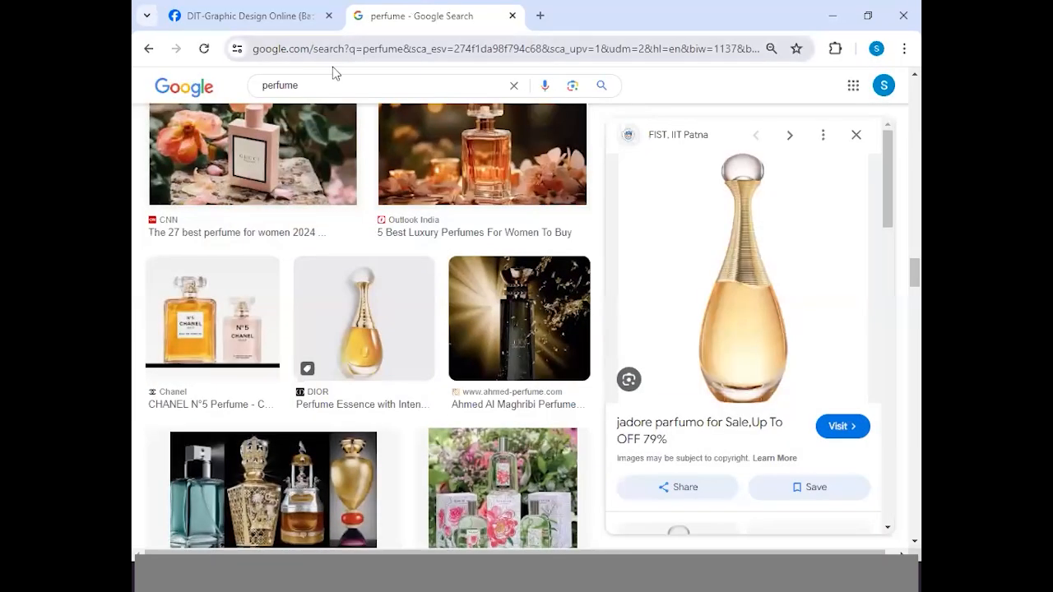
double_click(292, 84)
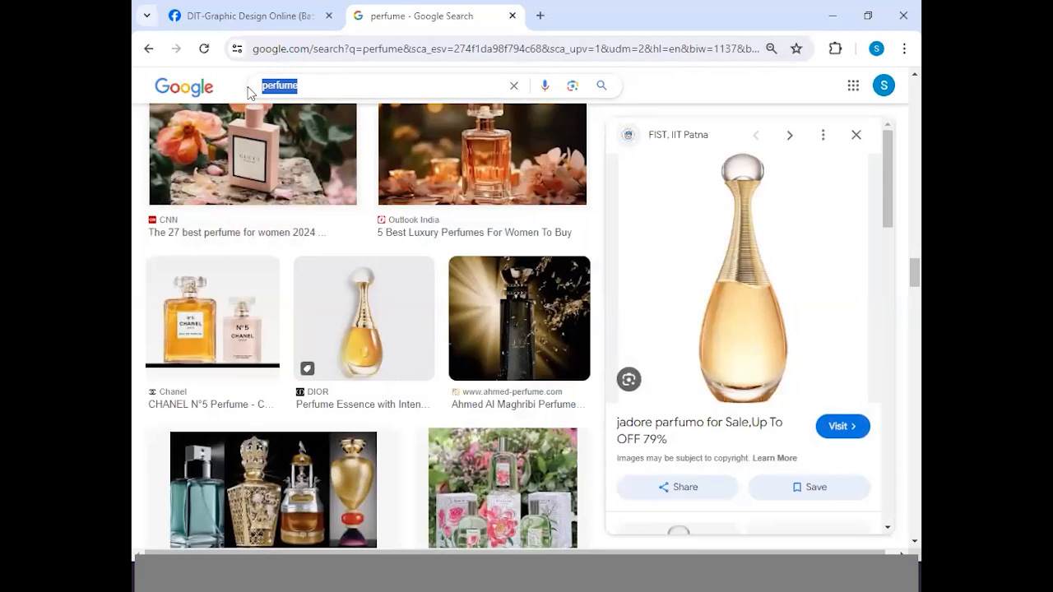
type("barger")
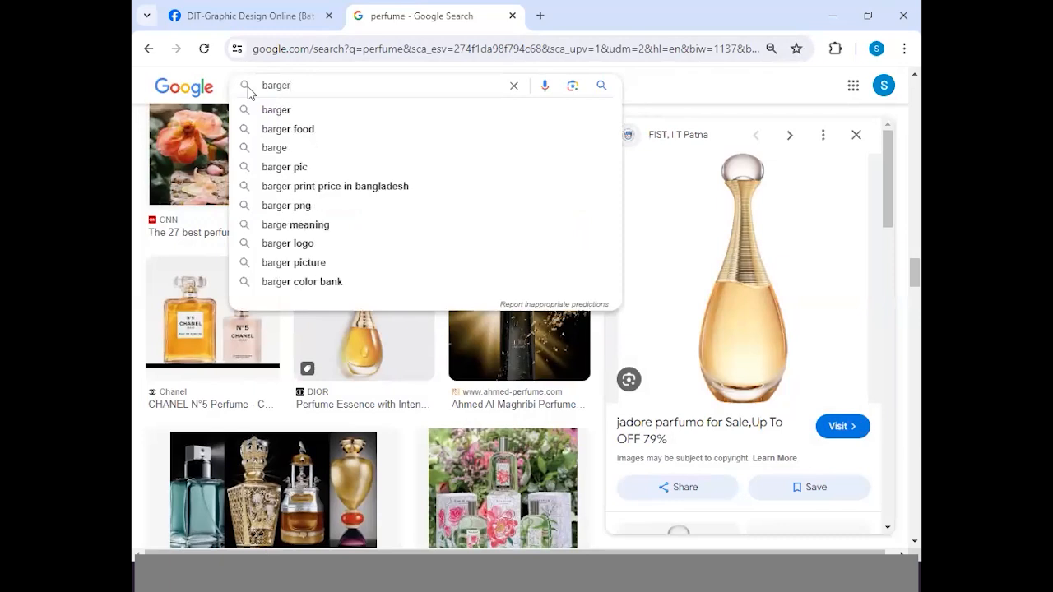
key("Return")
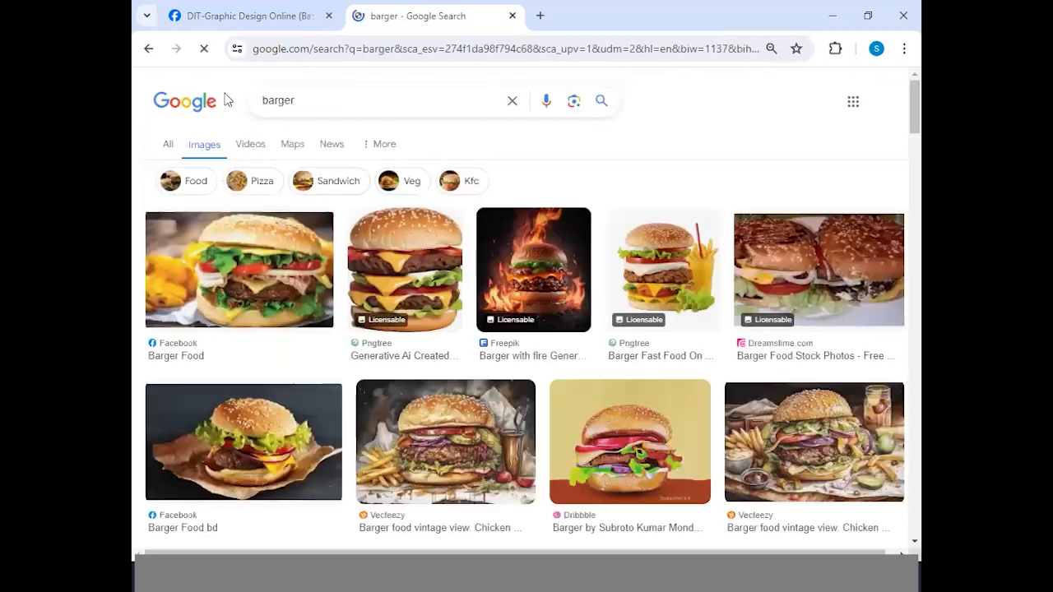
scroll(551, 247, "down", 1)
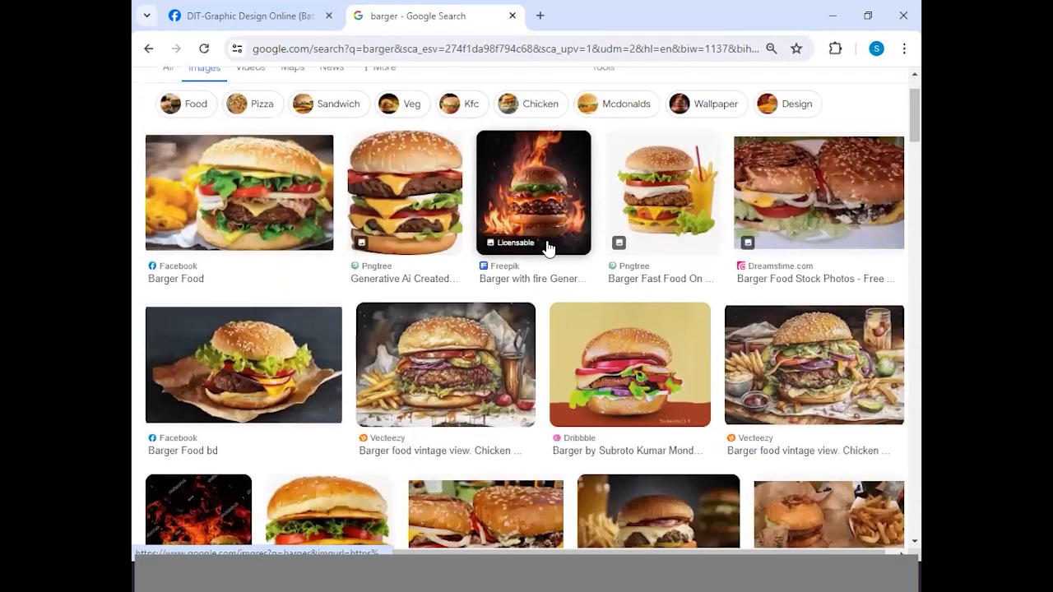
scroll(458, 191, "down", 2)
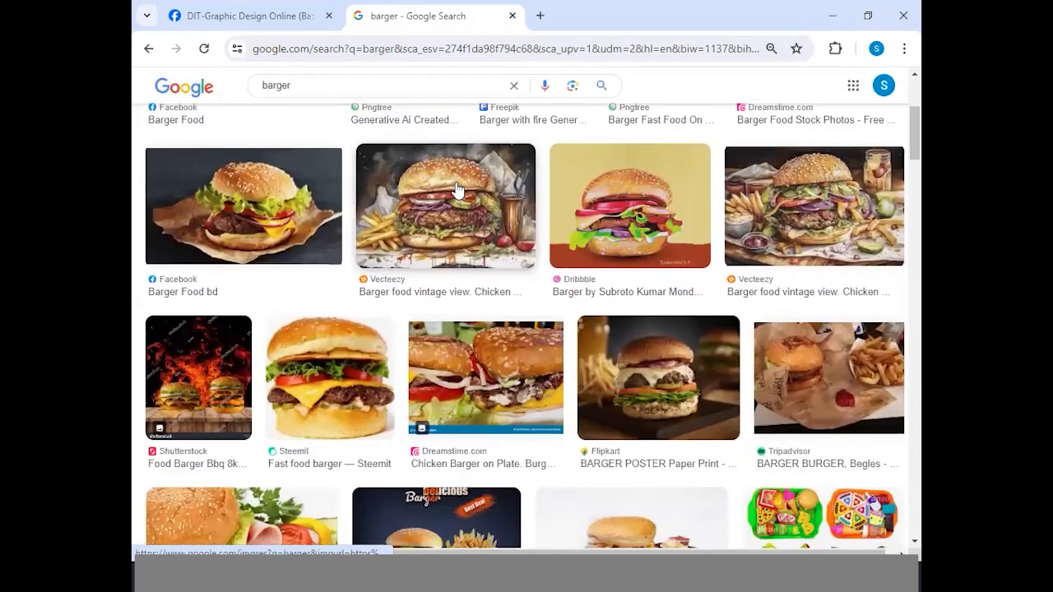
scroll(458, 192, "down", 2)
scroll(458, 190, "up", 5)
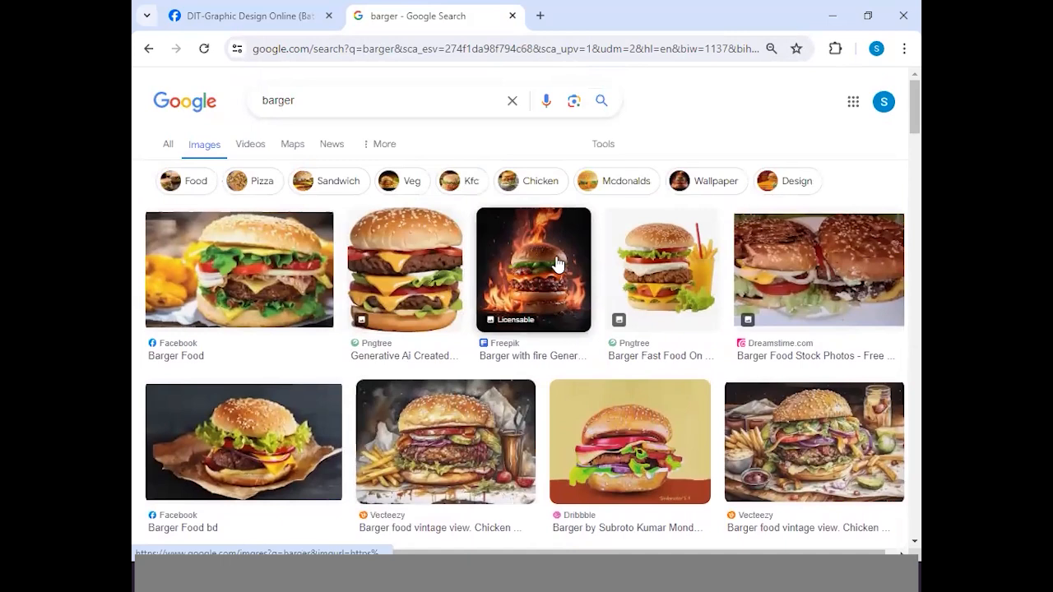
Open the Freepik picture of the burger surrounded by fire and copy the image.
left_click(559, 304)
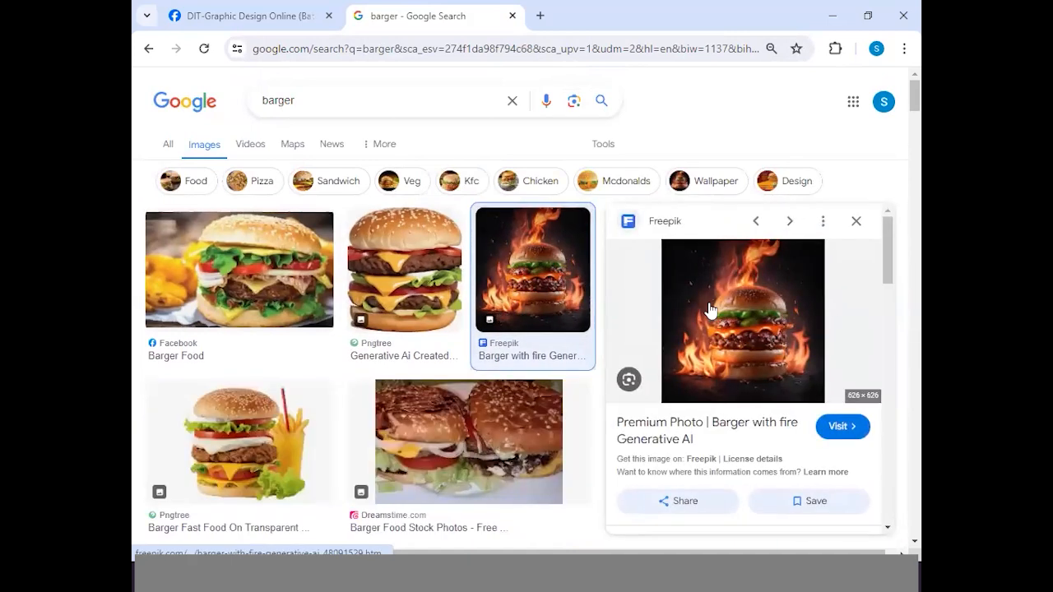
right_click(773, 306)
scroll(576, 214, "down", 2)
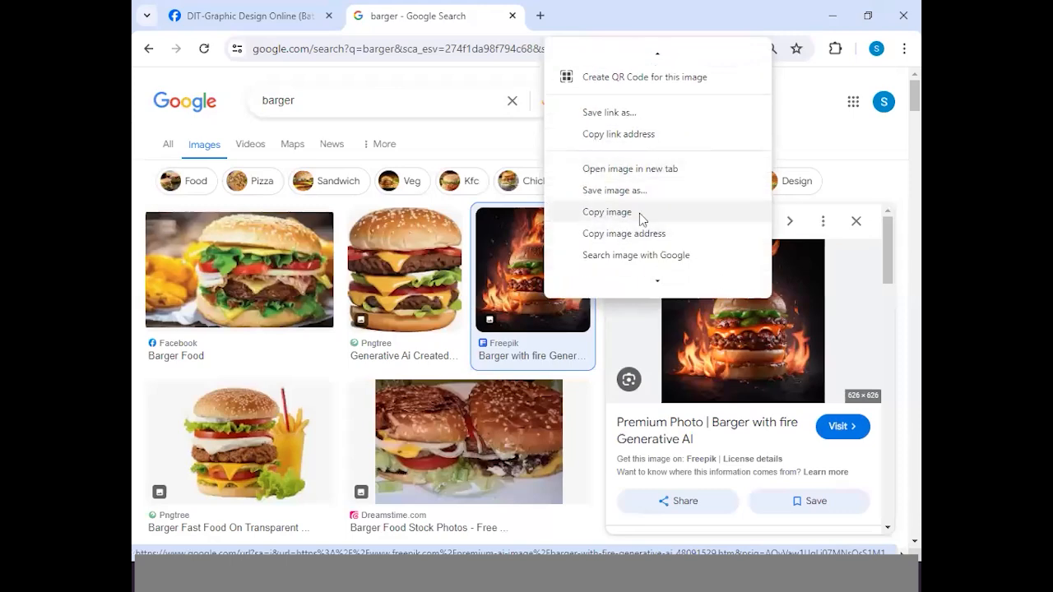
left_click(639, 213)
Switch to Illustrator, paste the flaming burger image, shrink it proportionally and place it just below the artboard's left part.
key("alt+Tab")
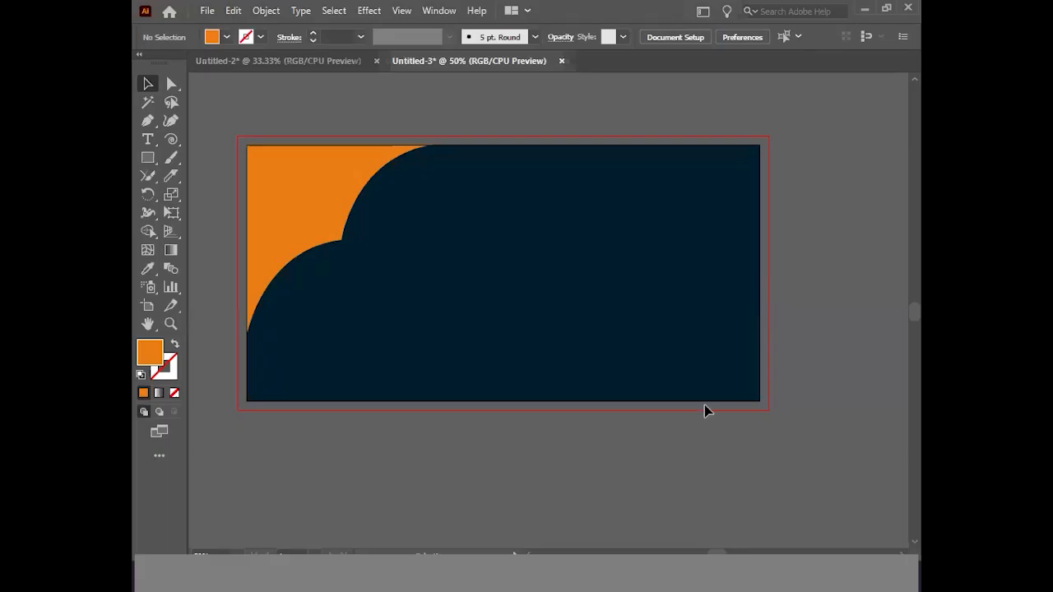
scroll(432, 291, "down", 5)
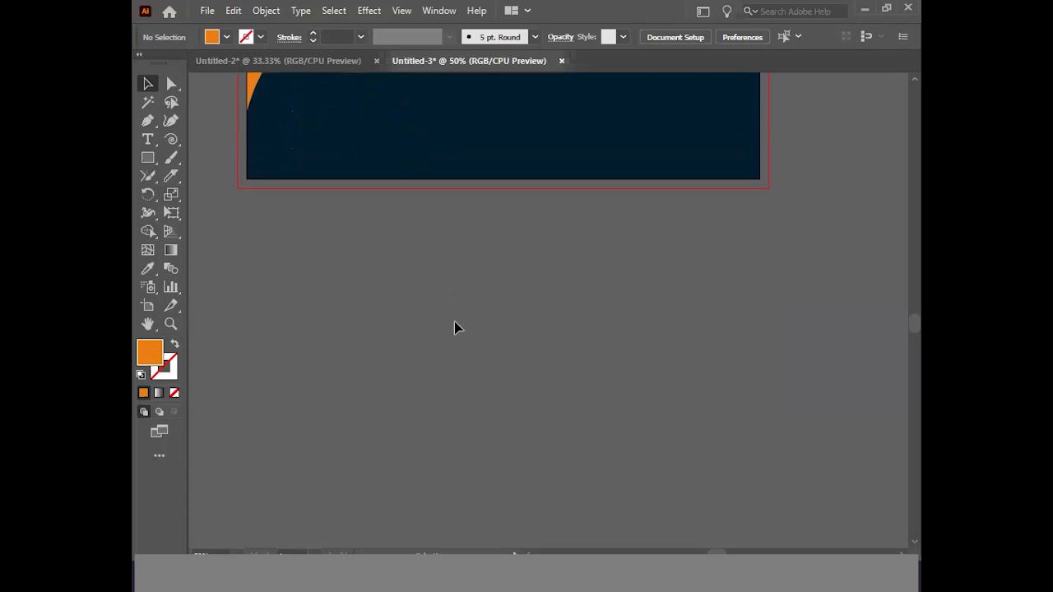
key("ctrl+v")
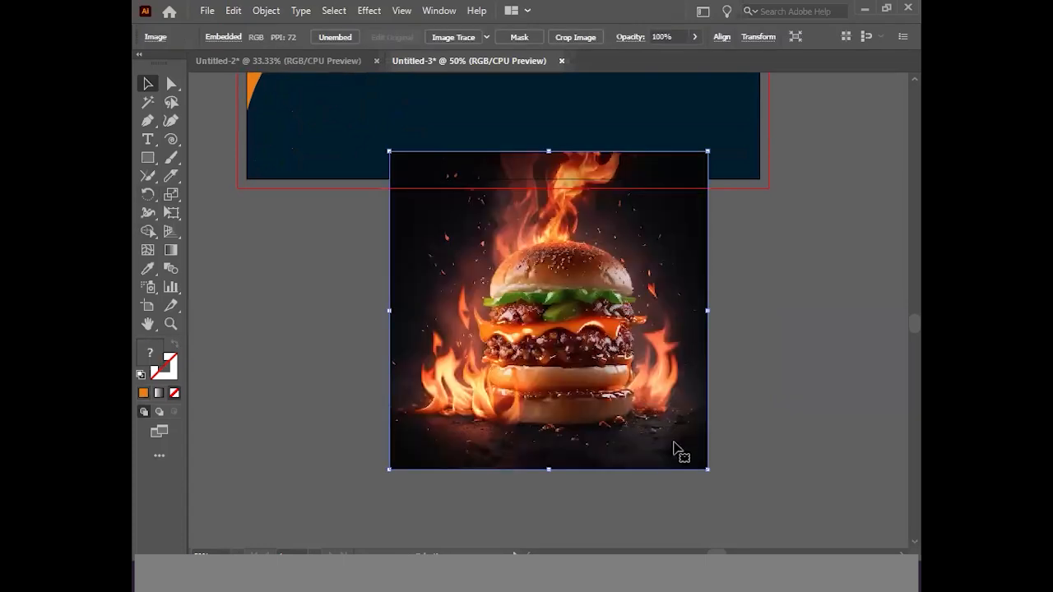
left_click_drag(705, 469, 610, 371)
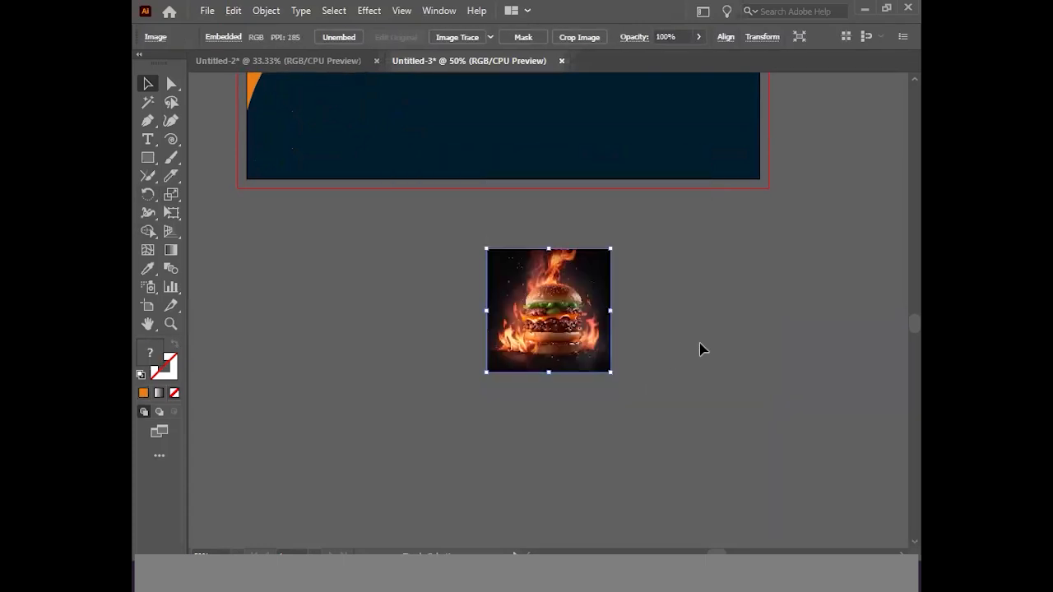
left_click(617, 311)
scroll(616, 308, "up", 3)
left_click_drag(575, 486, 391, 422)
scroll(828, 216, "up", 2)
scroll(549, 440, "down", 2)
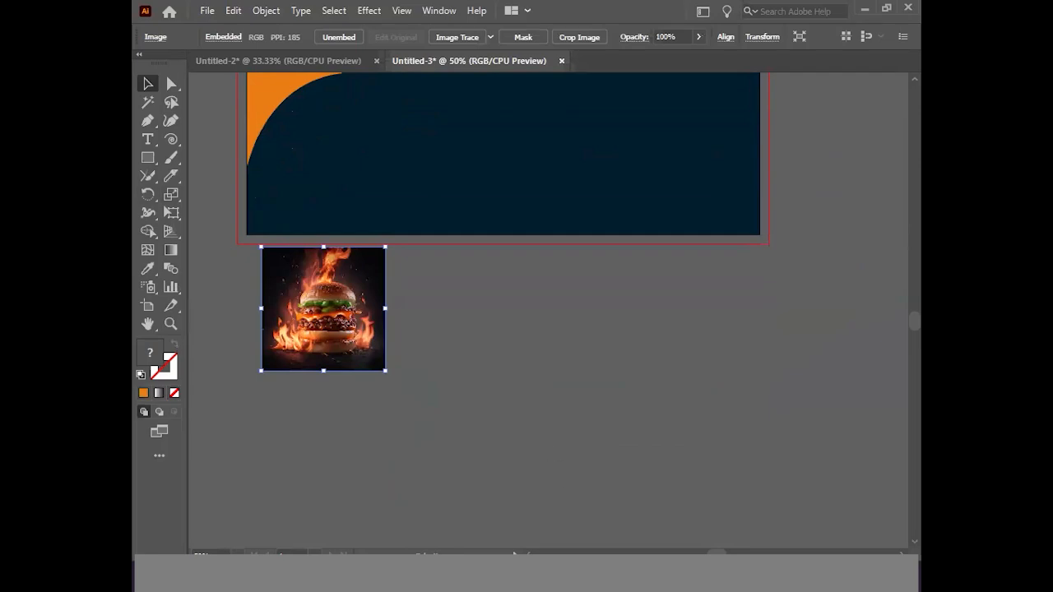
Switch to the browser, narrow the image results to Pizza and copy the Cheese and Pepperoni Pizza Burger picture.
key("alt+Tab")
scroll(318, 176, "down", 2)
scroll(298, 139, "up", 2)
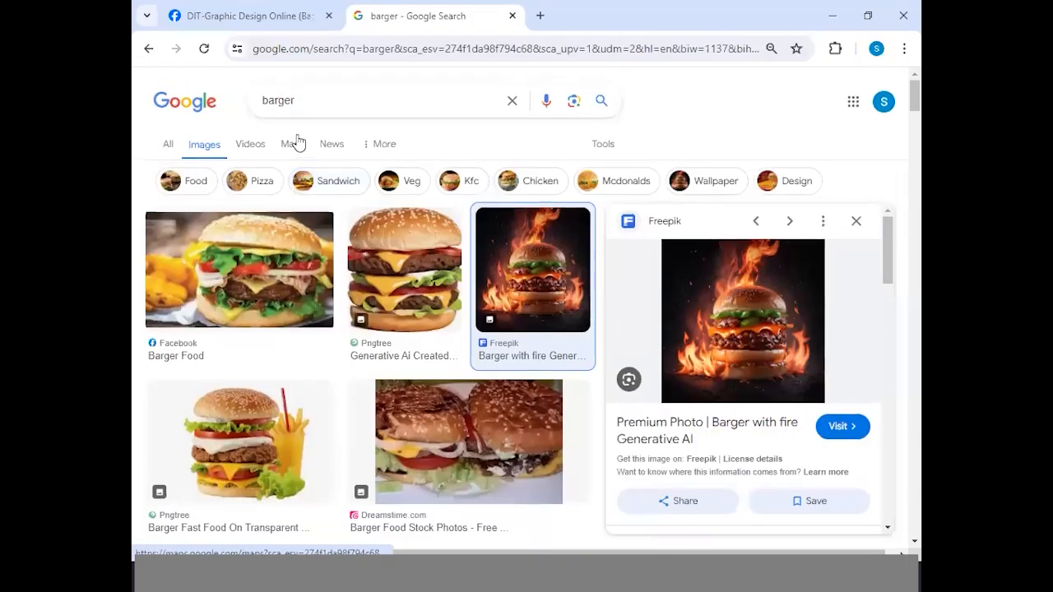
left_click(244, 181)
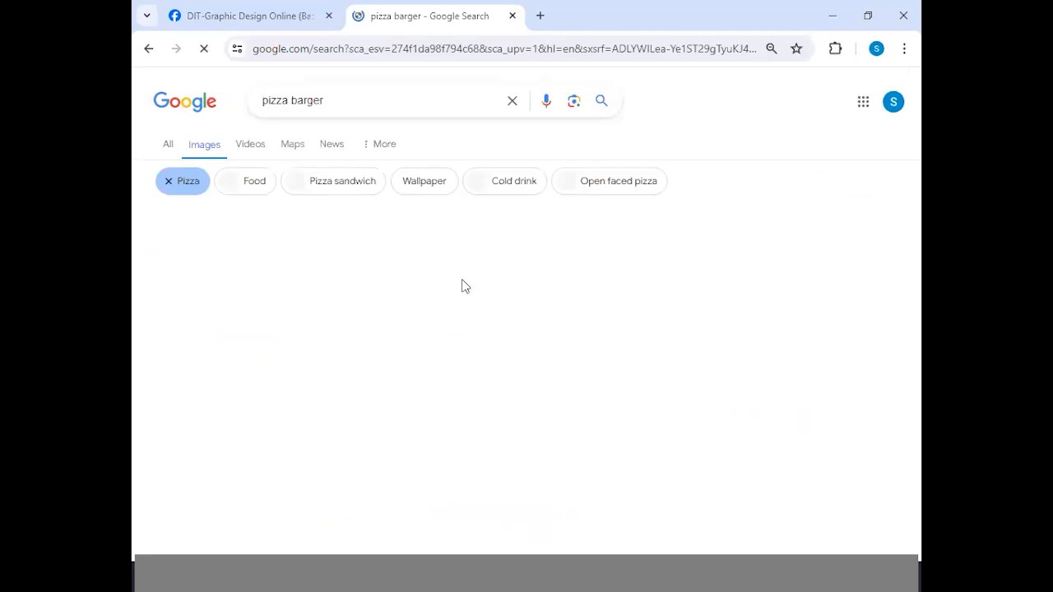
scroll(573, 352, "down", 1)
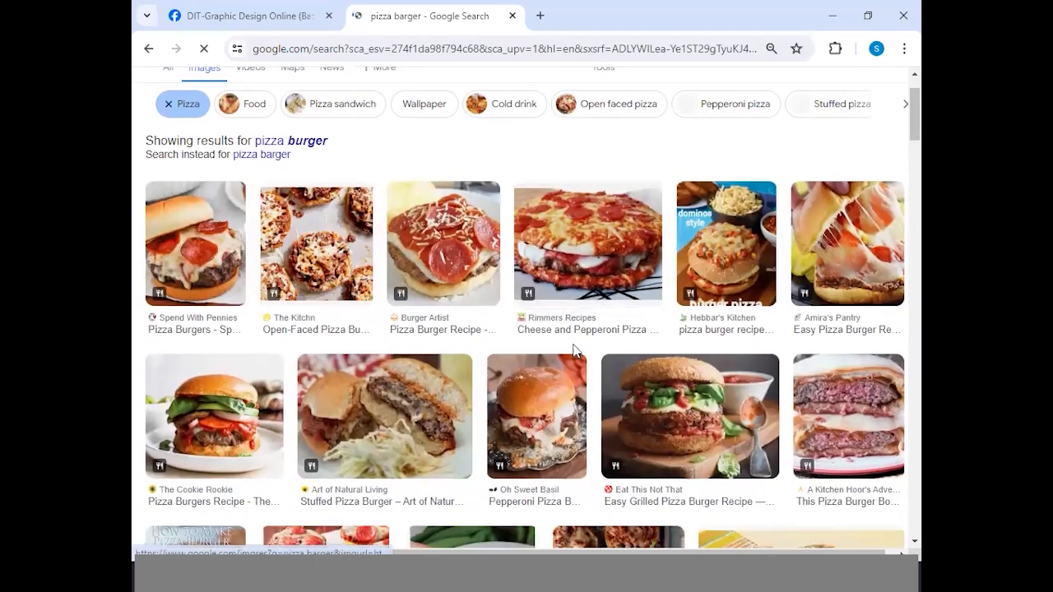
left_click(605, 255)
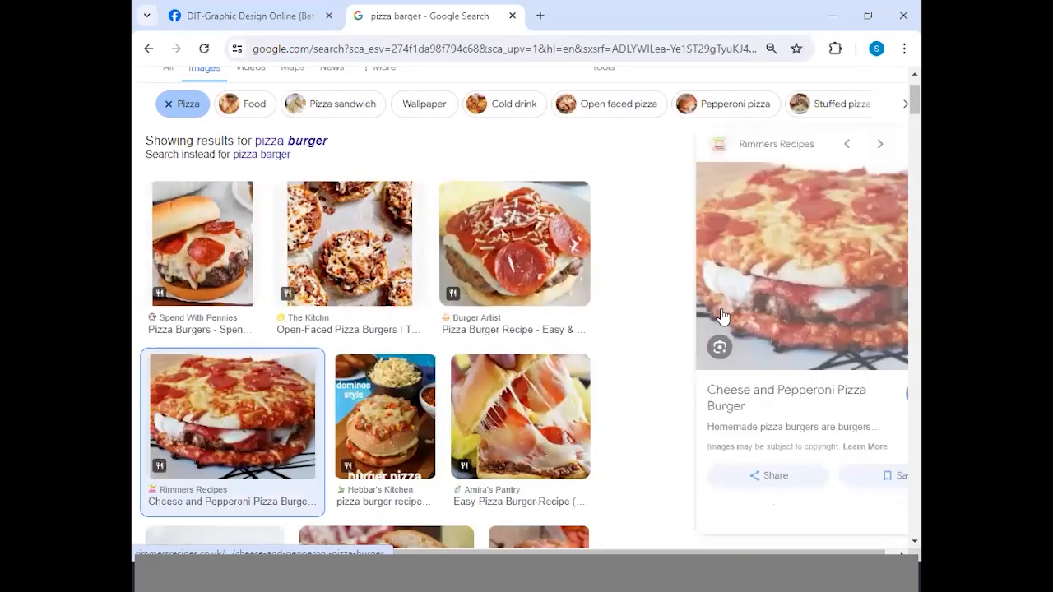
scroll(718, 318, "down", 3)
scroll(719, 318, "up", 5)
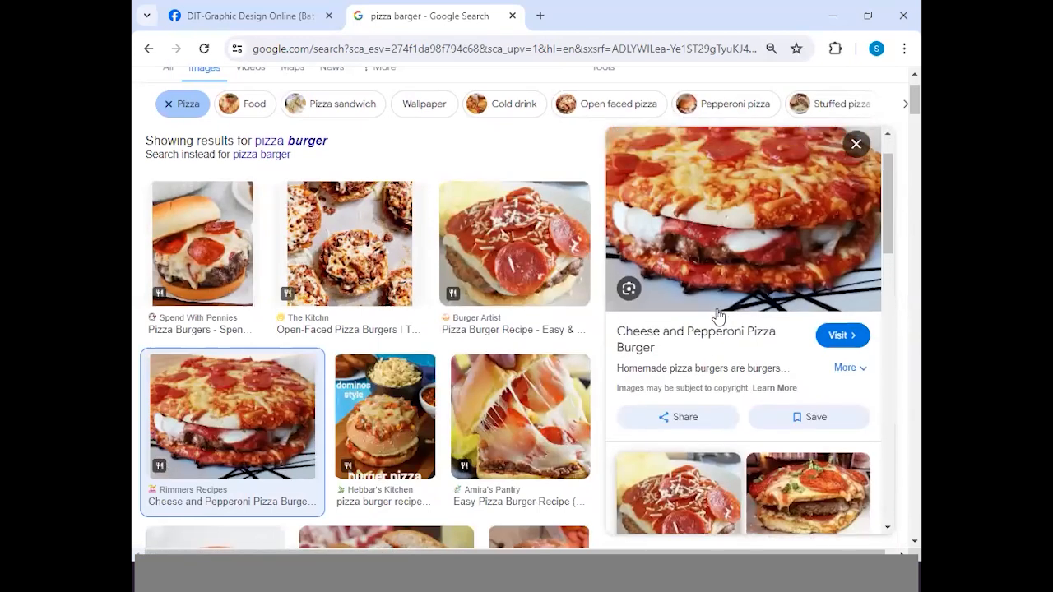
right_click(743, 237)
left_click(611, 435)
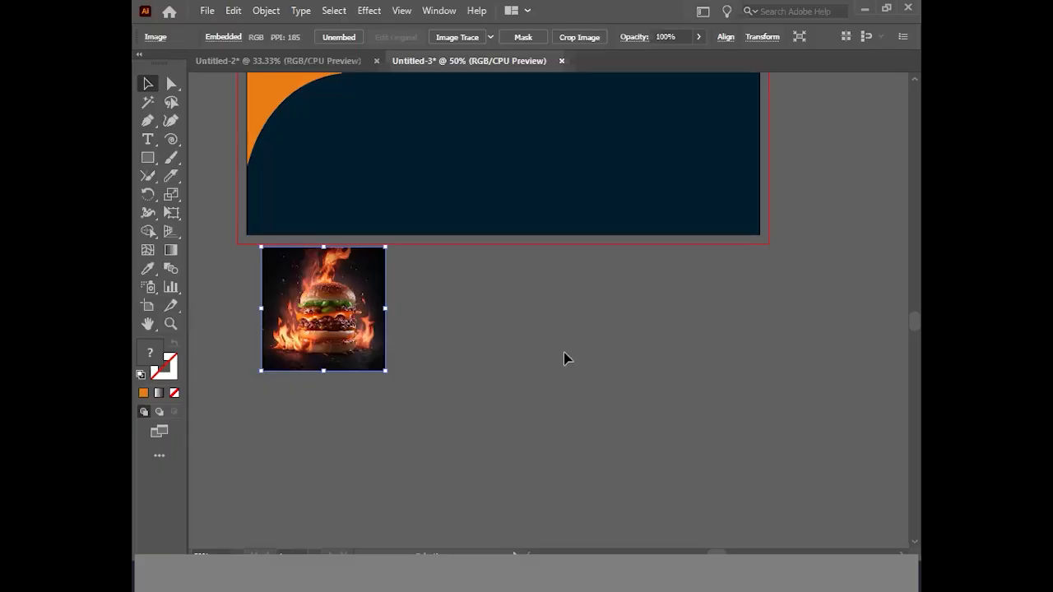
Paste the pizza burger image into the Illustrator document, shrink it and place it directly right of the flaming burger image.
scroll(558, 346, "down", 2)
left_click(552, 336)
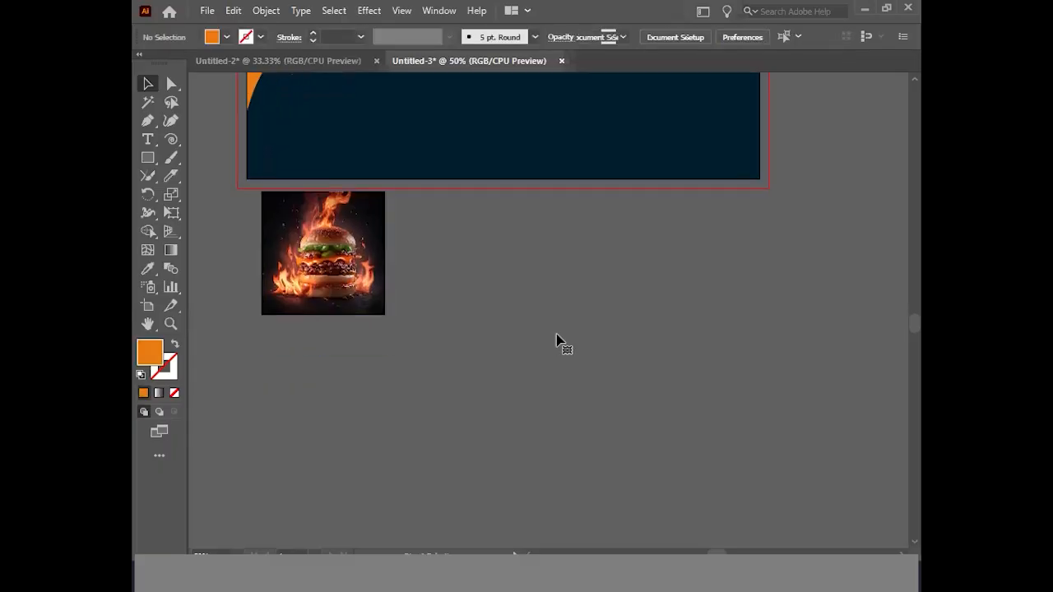
key("ctrl+v")
left_click_drag(304, 125, 485, 264)
left_click_drag(549, 292, 460, 243)
left_click(665, 328)
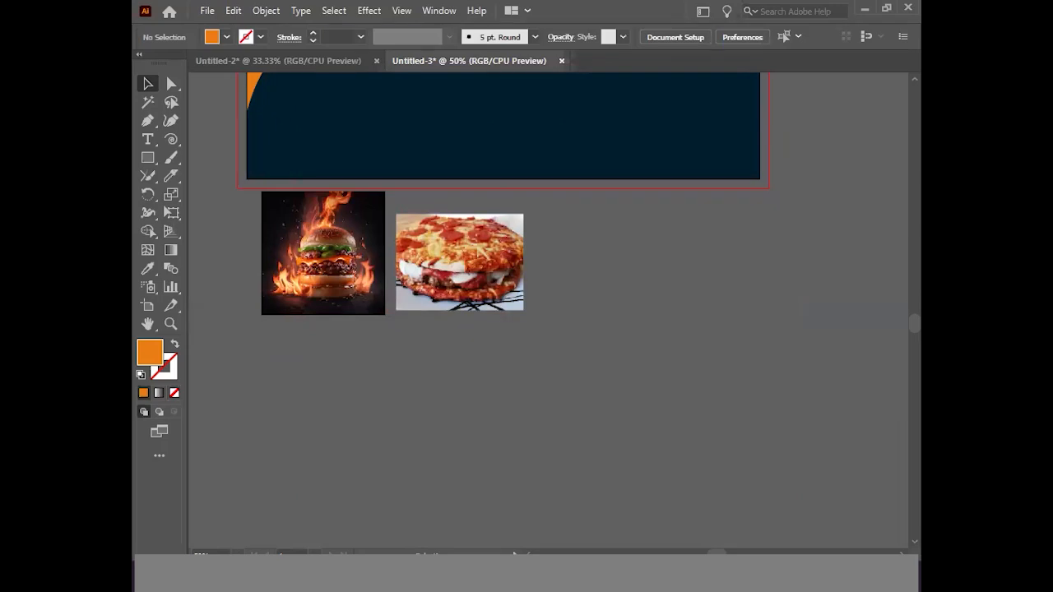
Switch to the browser, narrow the image results to Cold drink and look through the pizza, burger and drink pictures.
key("alt+Tab")
scroll(540, 307, "down", 3)
scroll(527, 299, "up", 4)
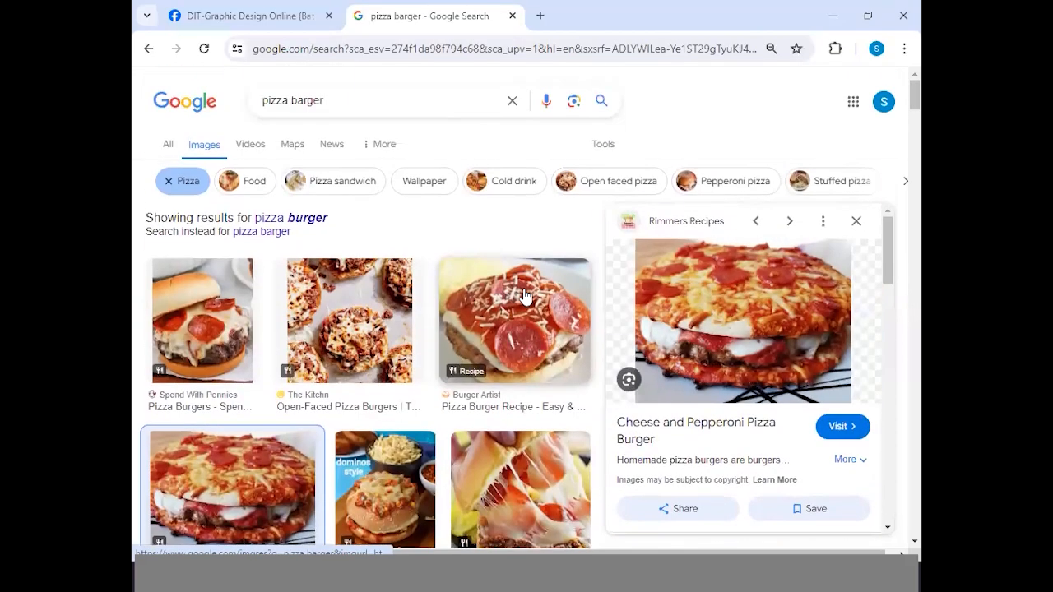
left_click(499, 185)
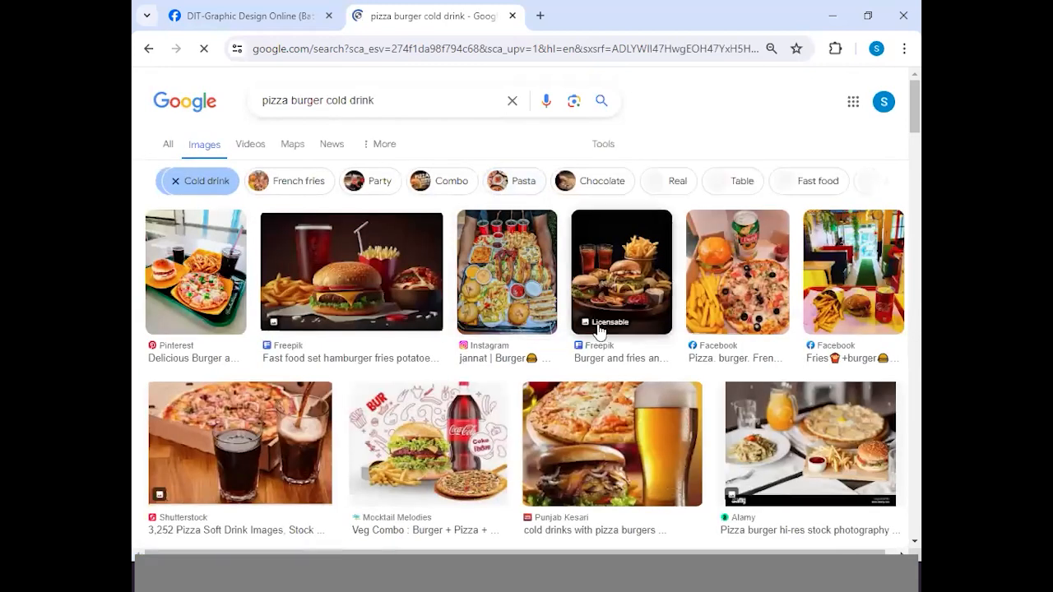
scroll(592, 325, "down", 3)
scroll(600, 327, "down", 2)
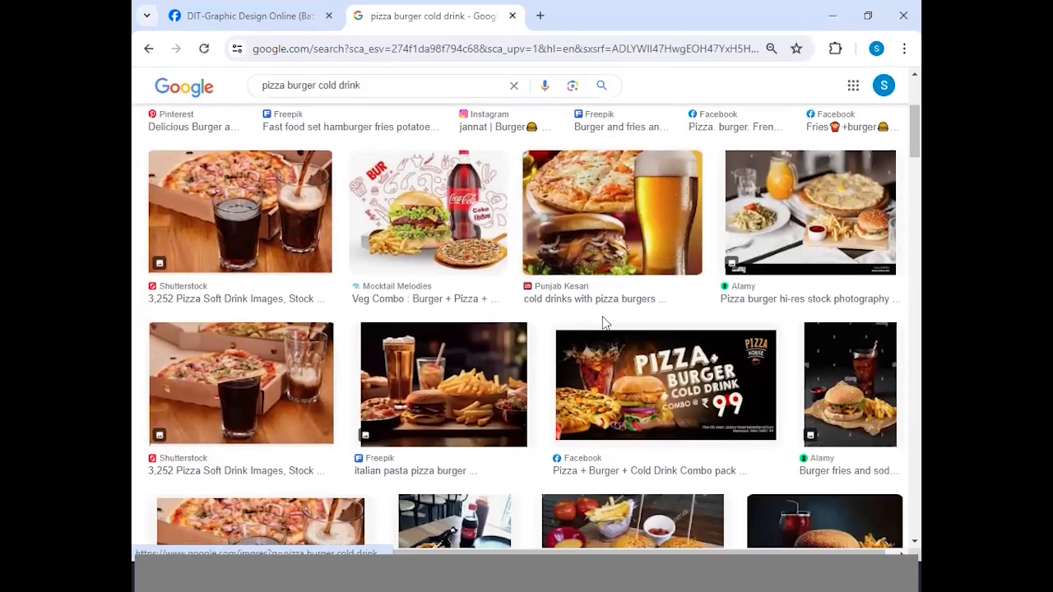
scroll(665, 242, "down", 3)
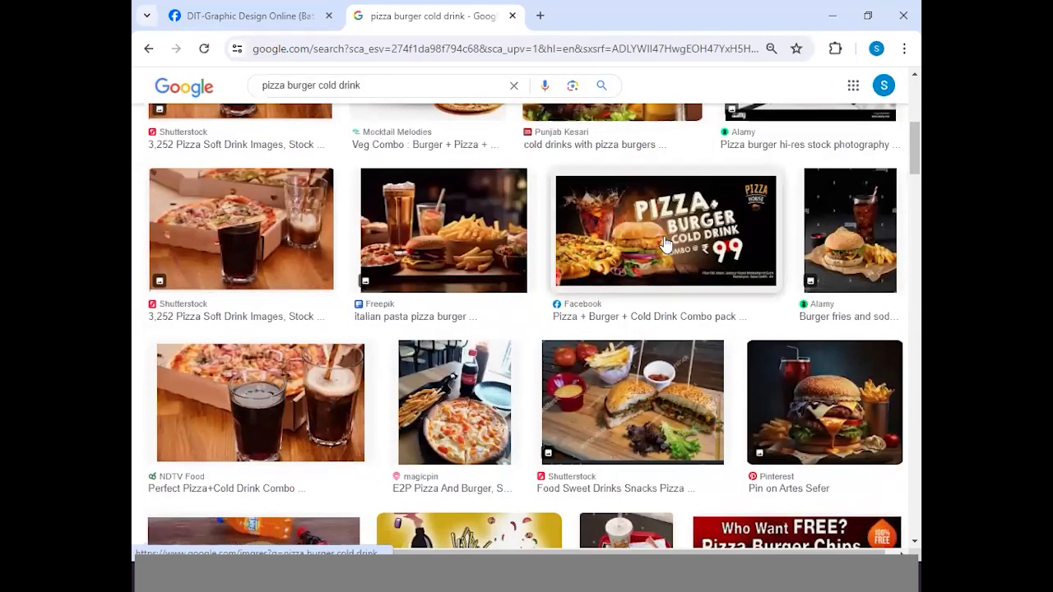
scroll(665, 242, "up", 1)
Open the Punjab Kesari picture of pizza, burger and a glass of drink from the image results and copy it.
left_click(627, 171)
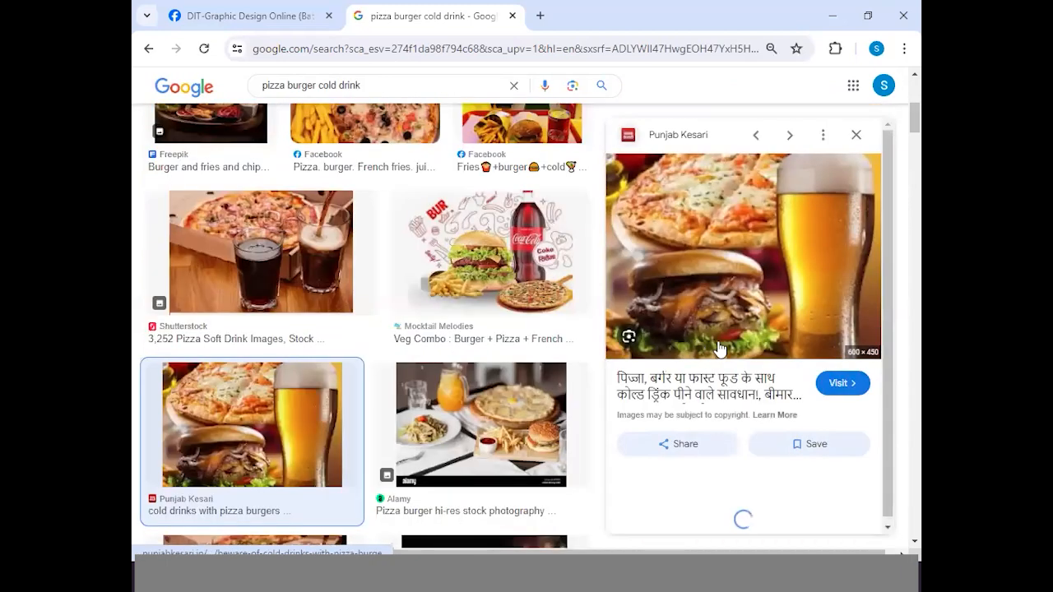
scroll(719, 349, "down", 3)
scroll(720, 346, "down", 1)
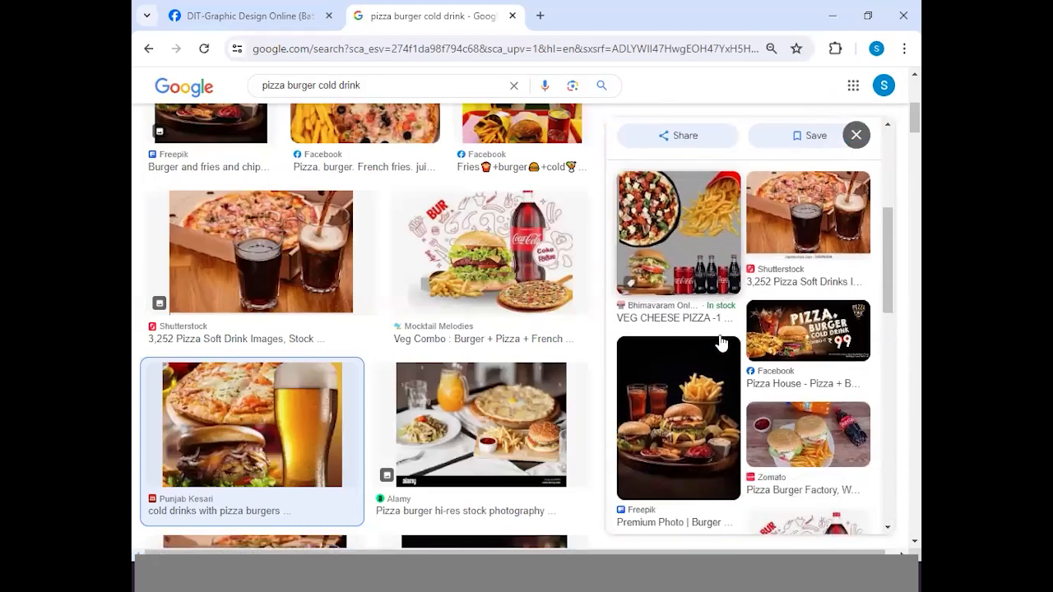
scroll(717, 337, "up", 5)
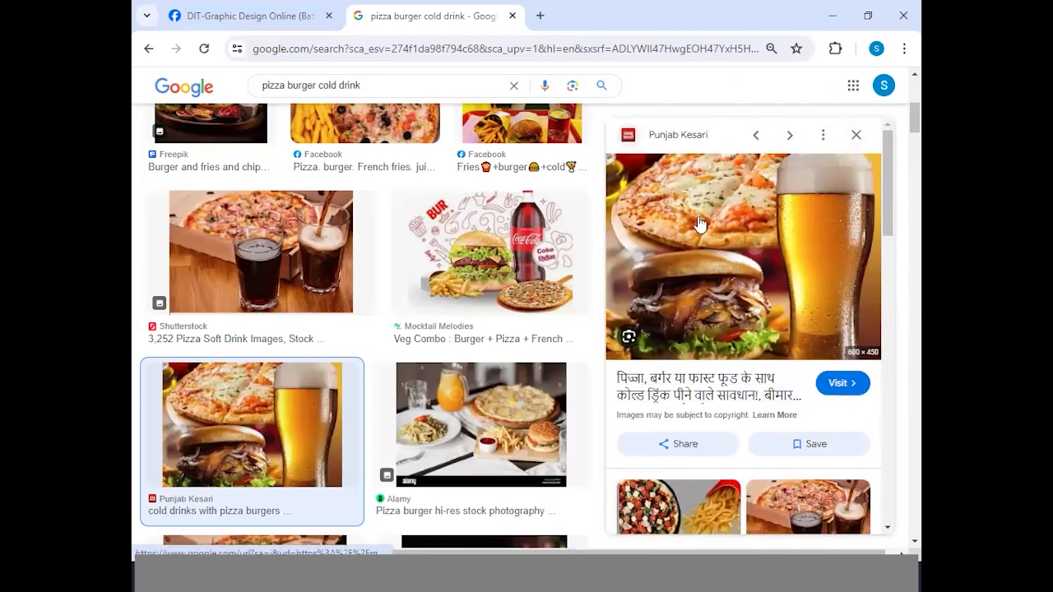
right_click(698, 223)
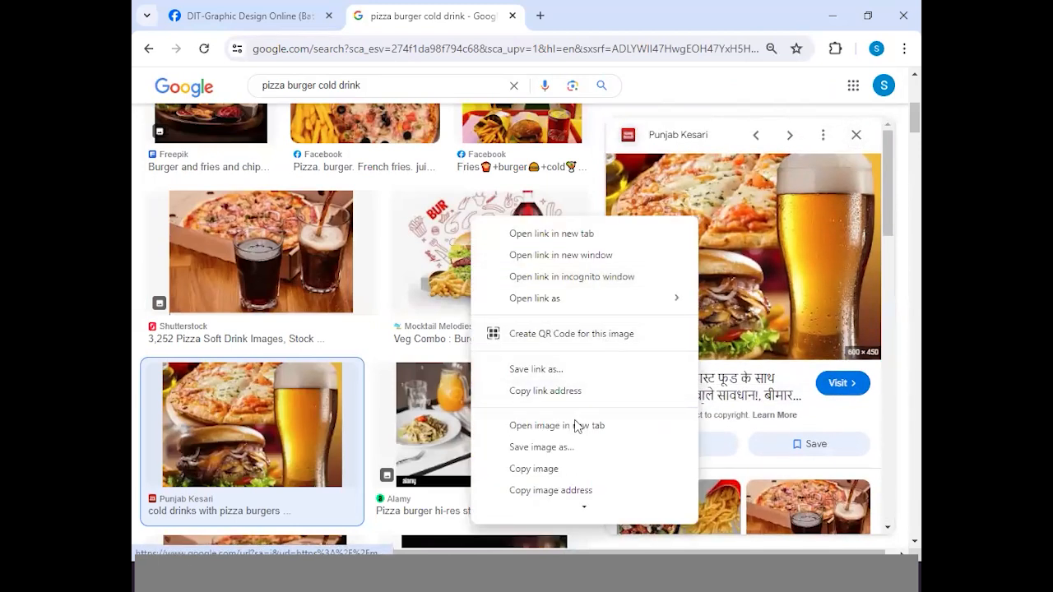
left_click(533, 468)
Switch to Illustrator, paste the pizza, burger and drink picture, shrink it and place it right of the pizza burger image.
key("alt+Tab")
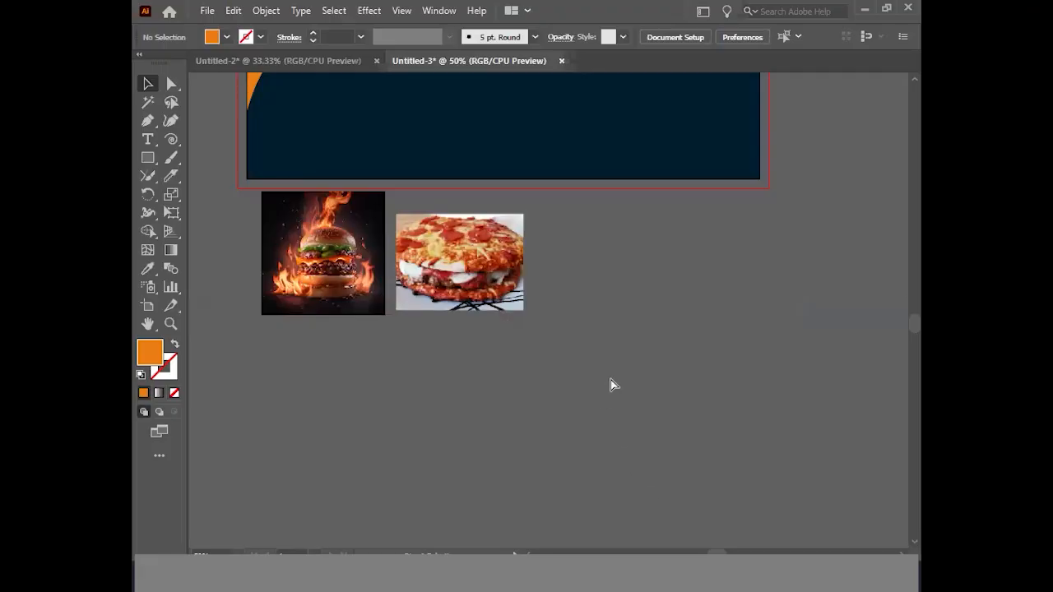
key("ctrl+v")
left_click_drag(704, 428, 623, 366)
left_click_drag(579, 333, 653, 298)
left_click(667, 400)
Draw an orange circle from its centre with the Ellipse tool on the navy background, right of the orange corner shape.
scroll(668, 399, "up", 5)
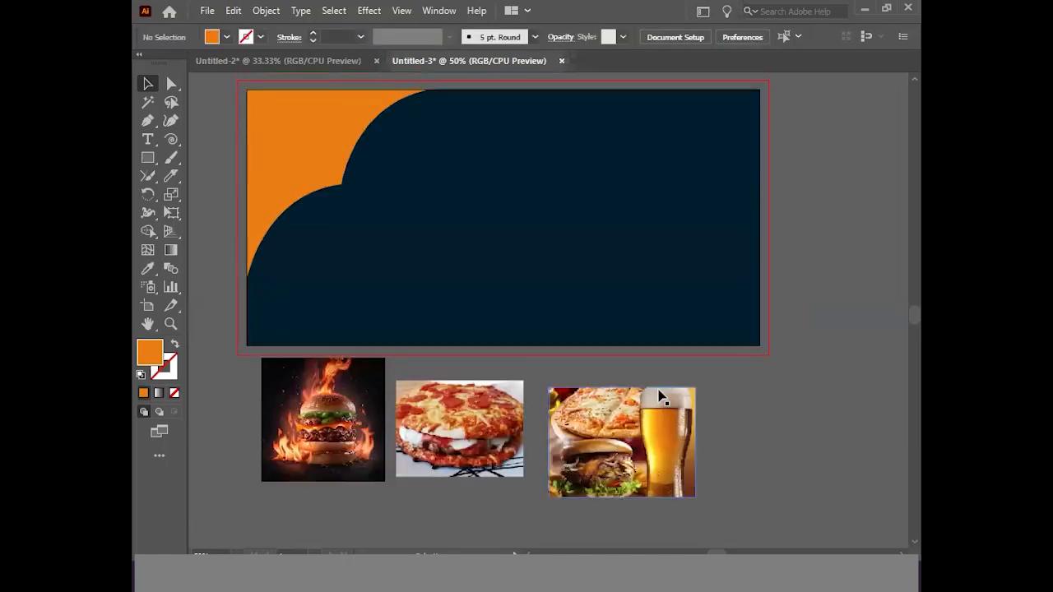
scroll(661, 393, "up", 2)
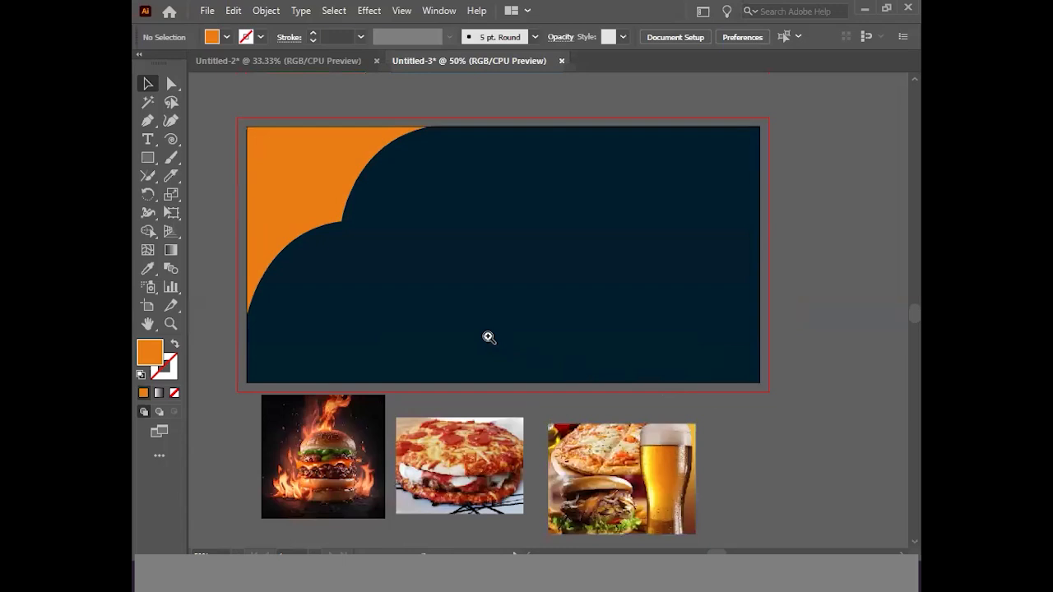
scroll(489, 341, "up", 1)
scroll(490, 341, "up", 1)
scroll(486, 342, "right", 2)
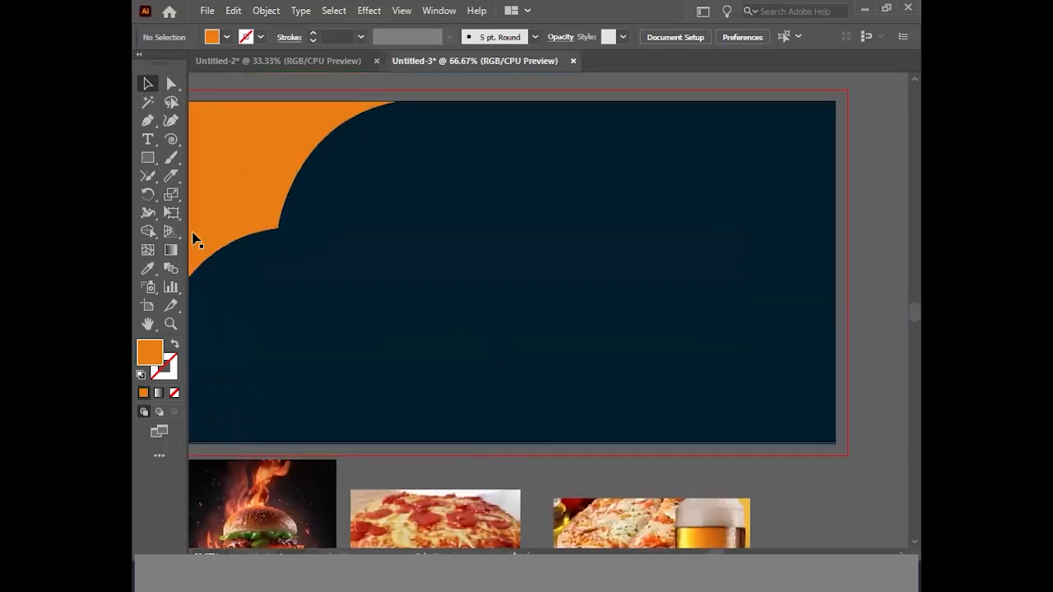
left_click_drag(148, 159, 206, 193)
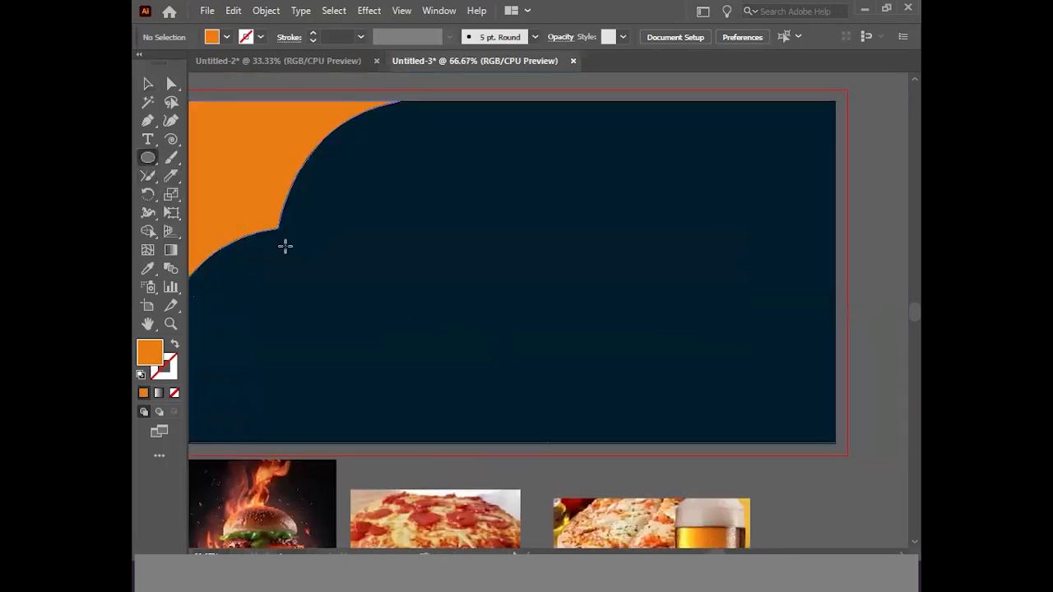
left_click_drag(380, 248, 409, 308)
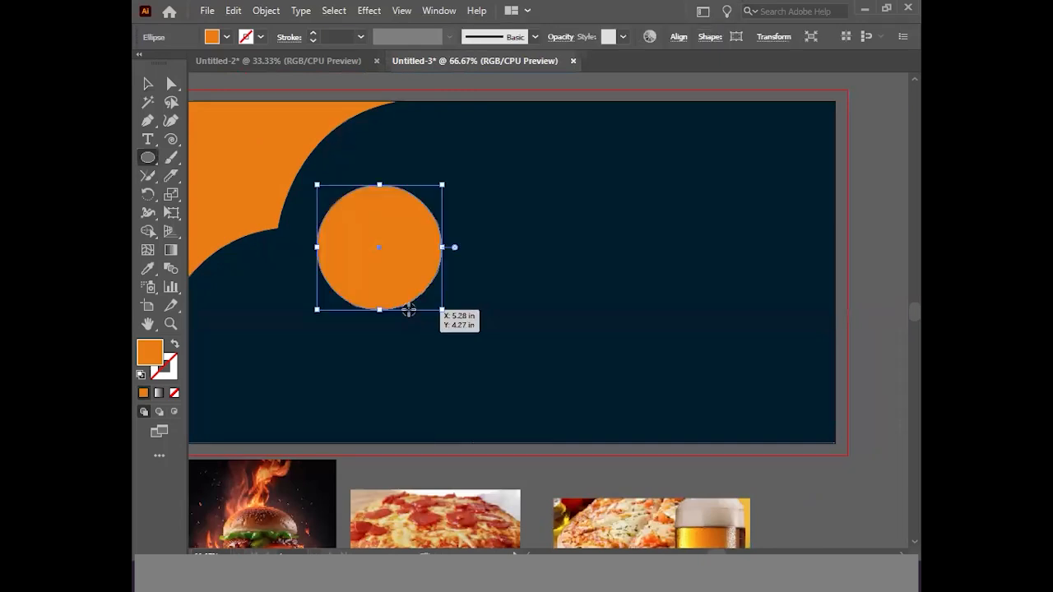
Move the orange circle slightly up and right and enlarge it proportionally from its centre, close to the corner shape's upper curve.
left_click(146, 84)
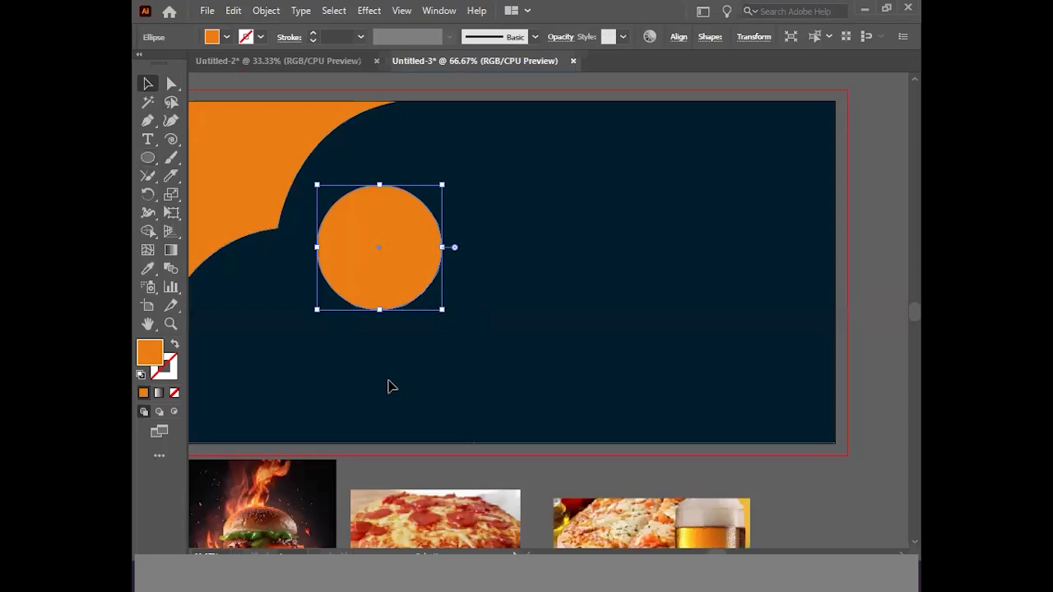
left_click(471, 467)
left_click_drag(387, 267, 409, 257)
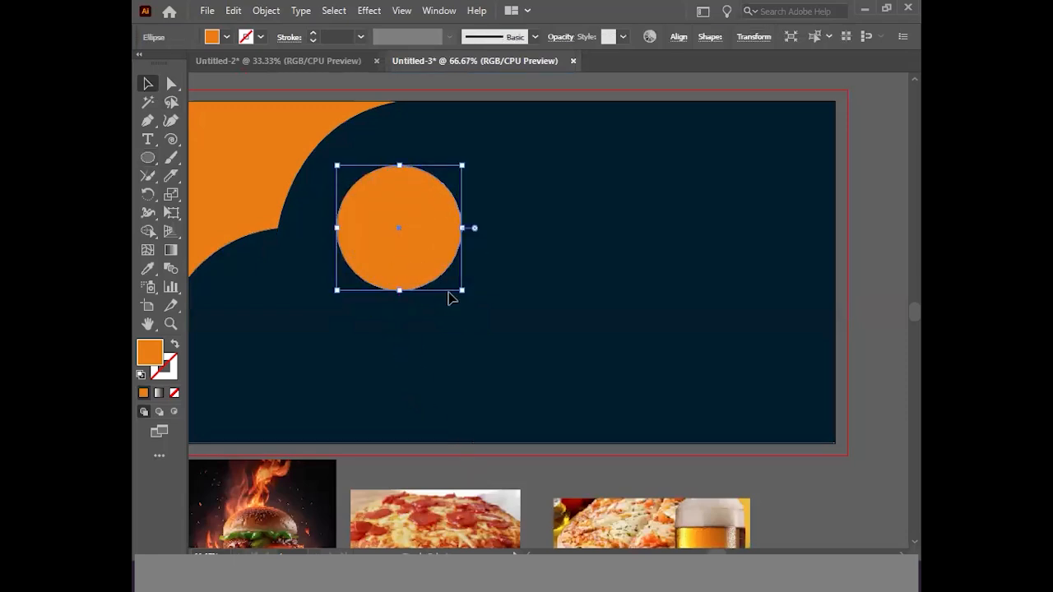
left_click_drag(463, 292, 470, 298)
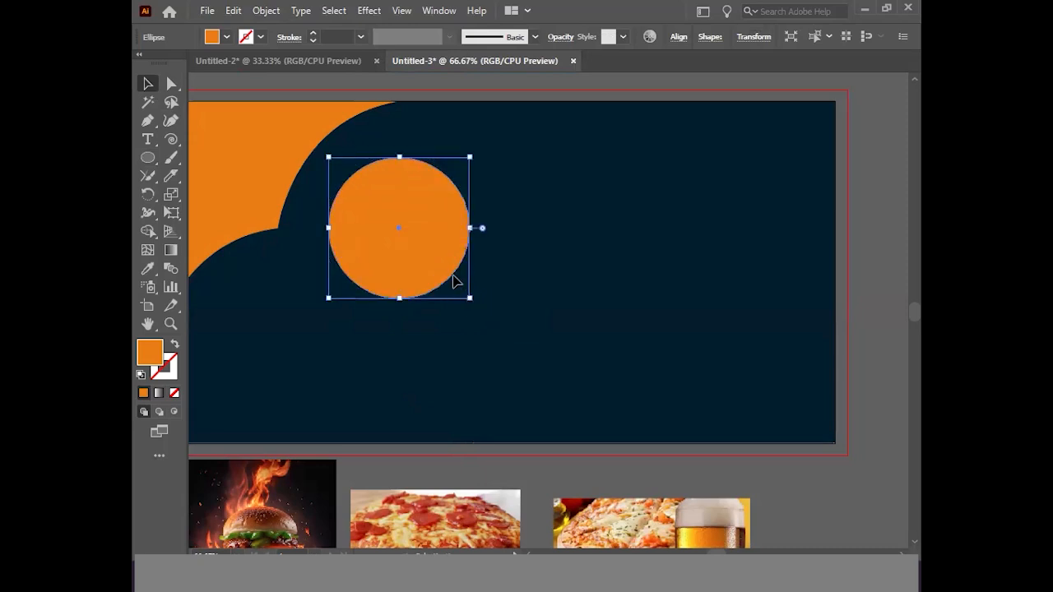
left_click_drag(444, 252, 444, 243)
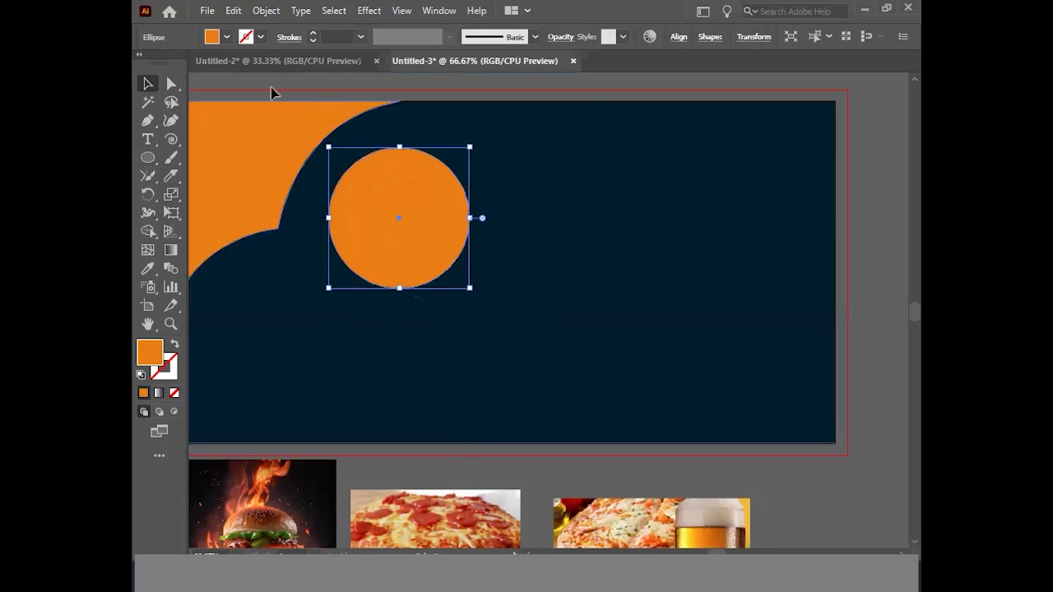
Remove the circle's fill and give it a red-orange swatch as stroke colour.
left_click(226, 37)
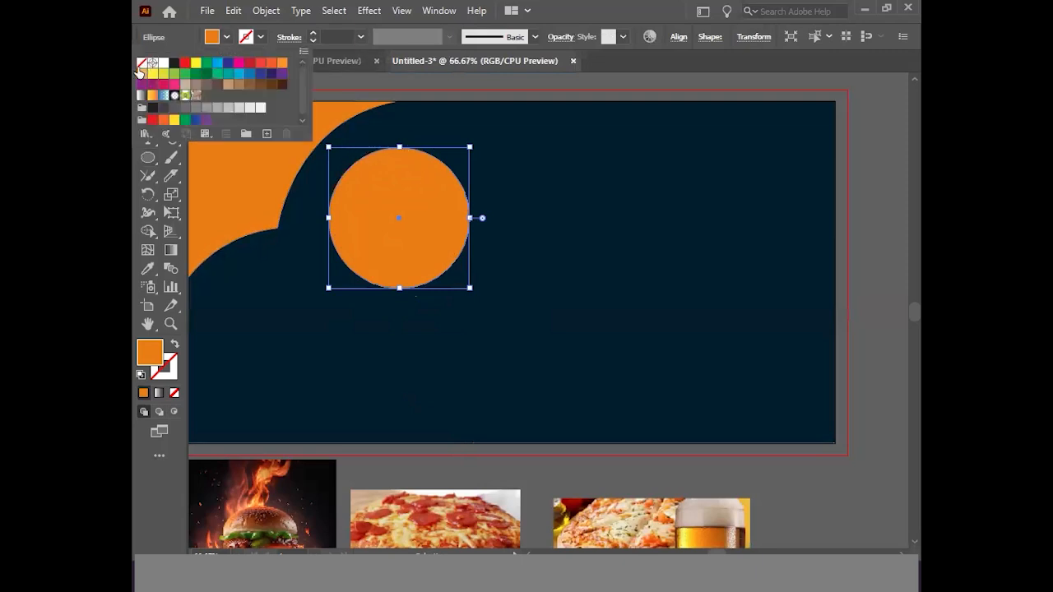
left_click(141, 66)
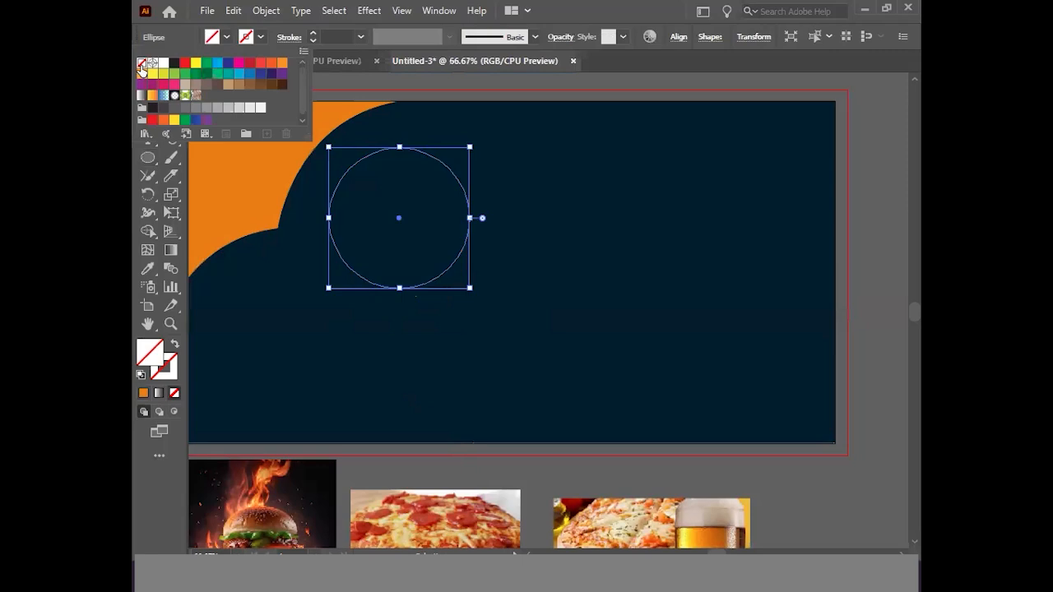
left_click(260, 37)
left_click(260, 37)
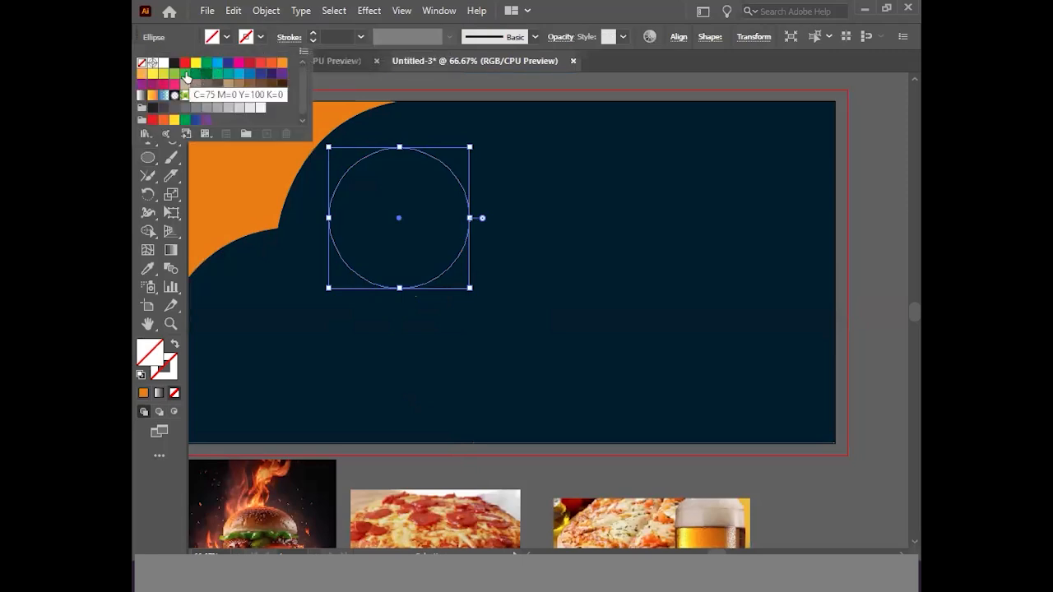
left_click(142, 74)
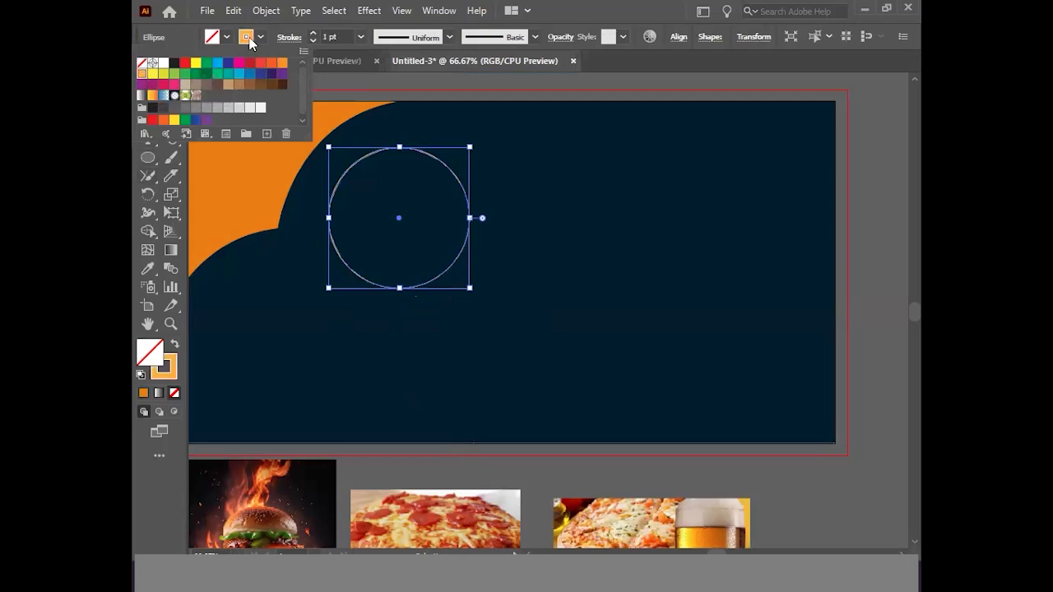
left_click(269, 63)
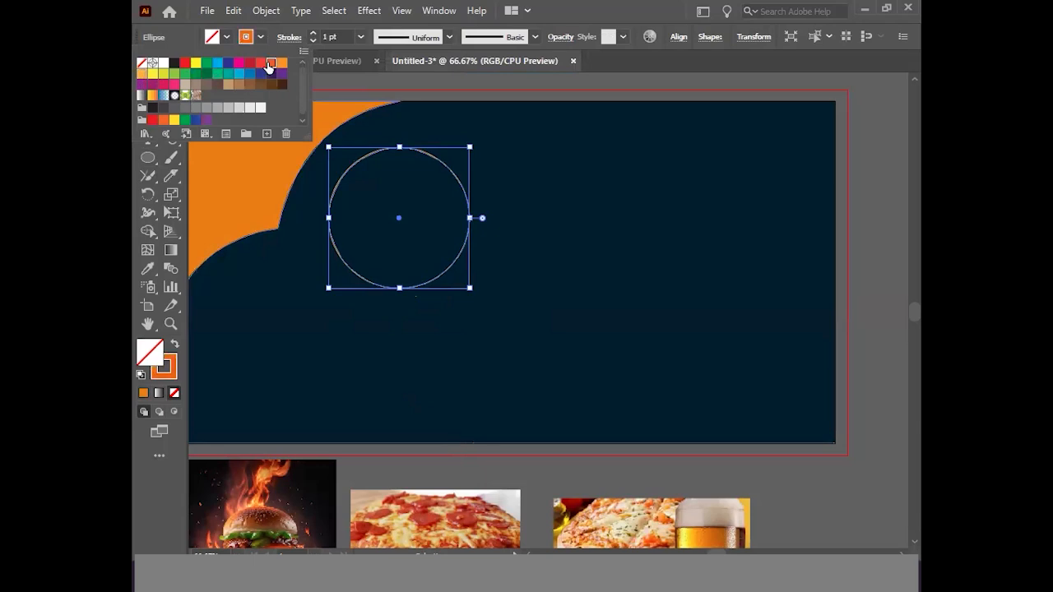
Try the custom orange ED8D0F on the circle and set its fill back to none.
double_click(169, 364)
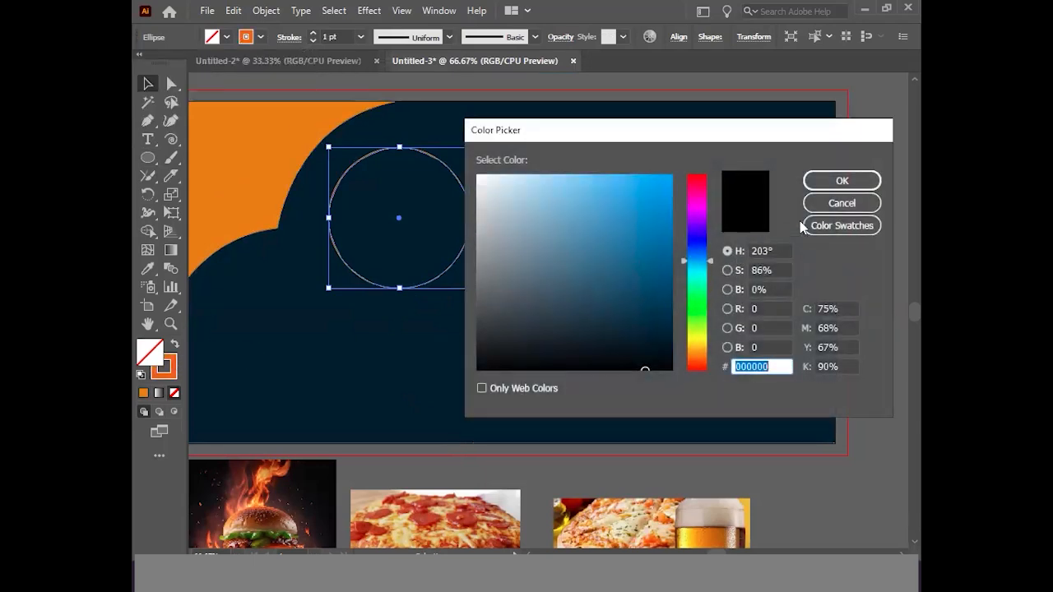
left_click(703, 345)
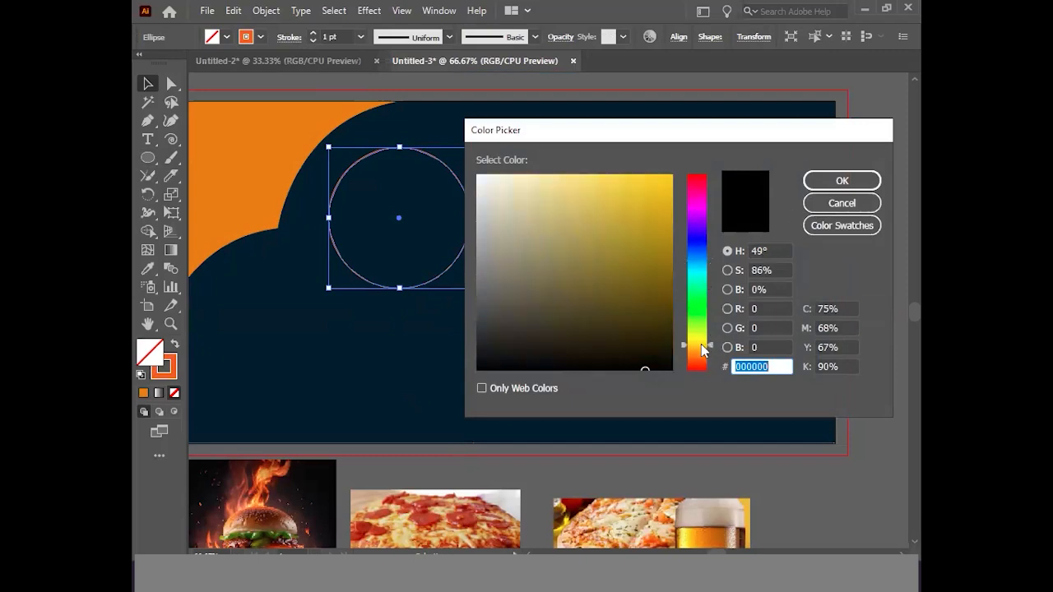
left_click(694, 352)
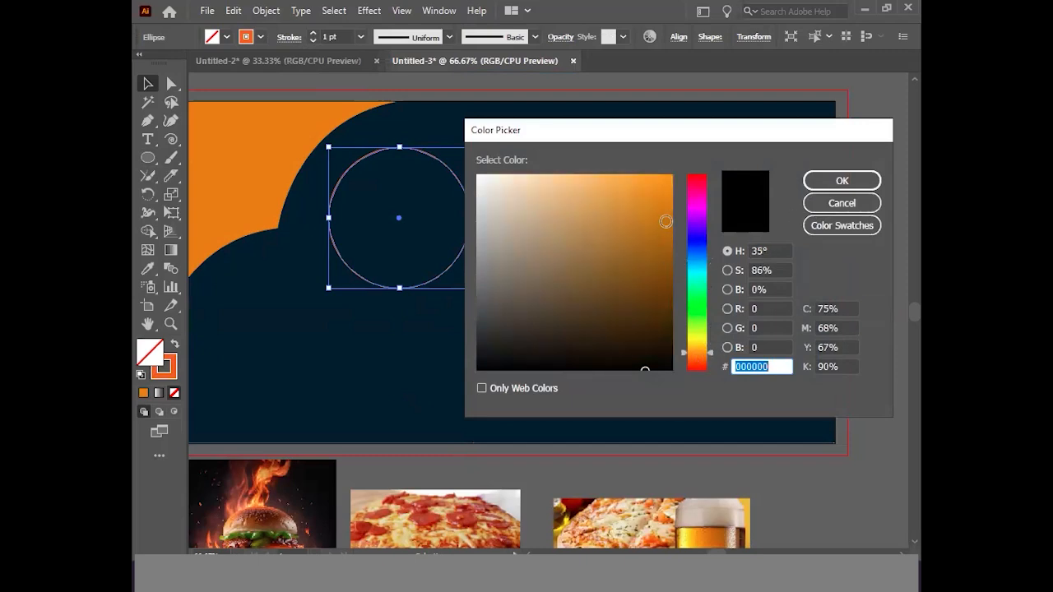
left_click(661, 188)
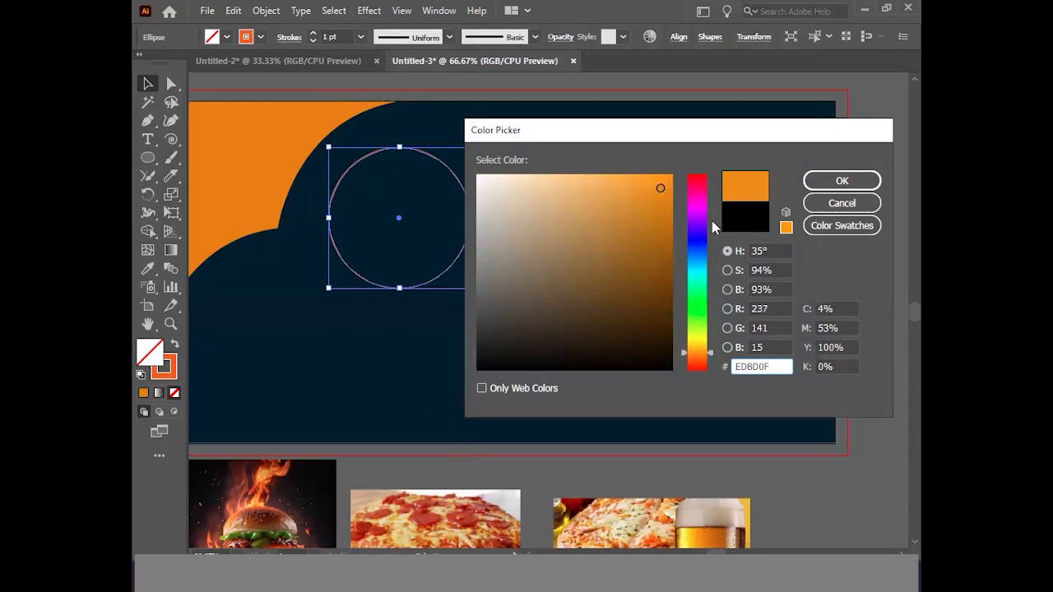
left_click(840, 181)
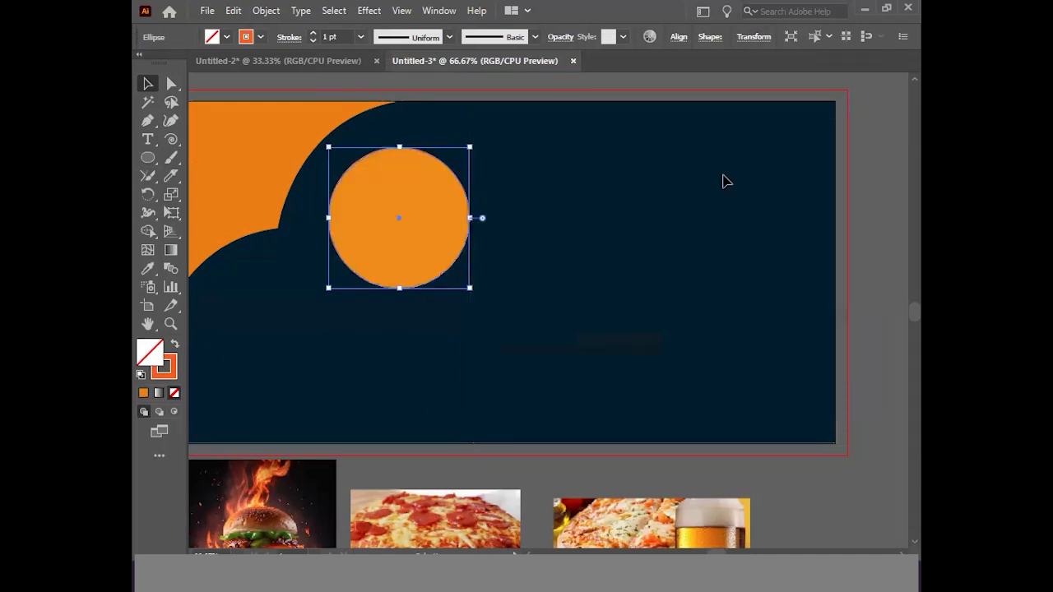
left_click(226, 36)
left_click(142, 62)
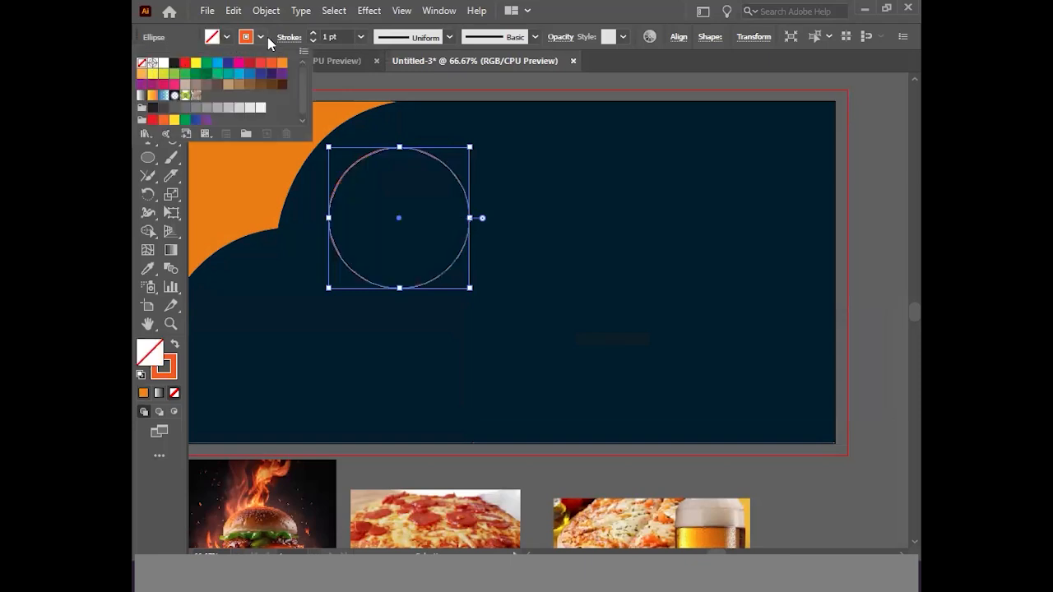
Change the circle's stroke to the lighter orange swatch, set its weight to 3 pt and deselect it.
left_click(260, 36)
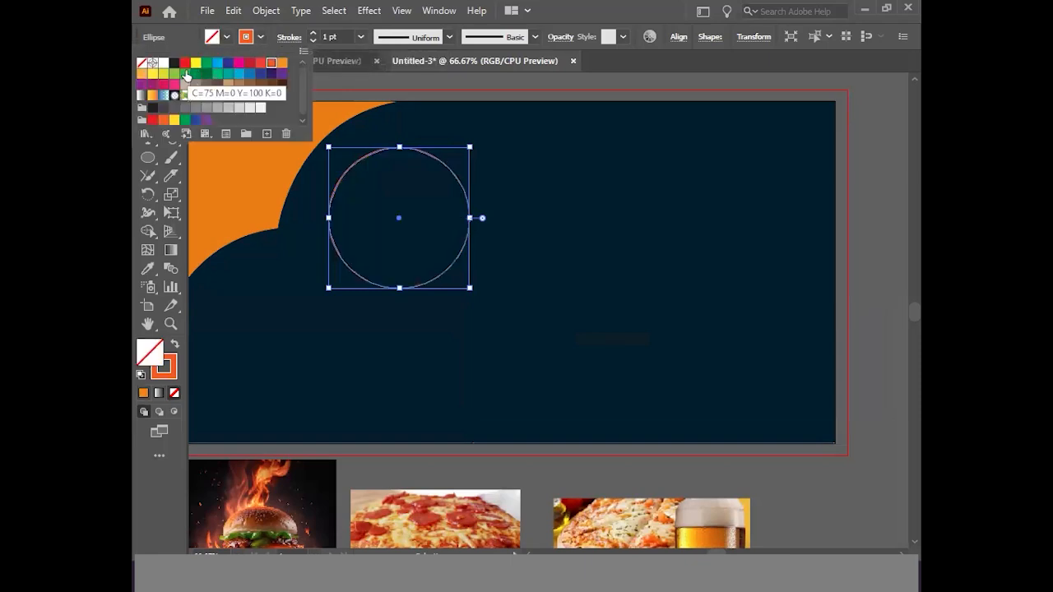
left_click(282, 64)
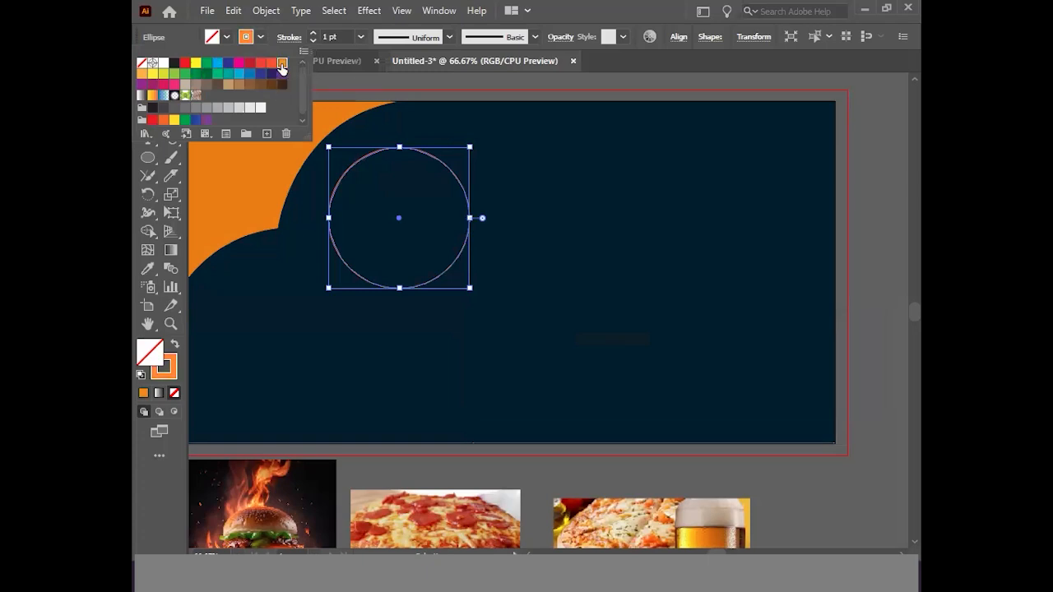
left_click(360, 37)
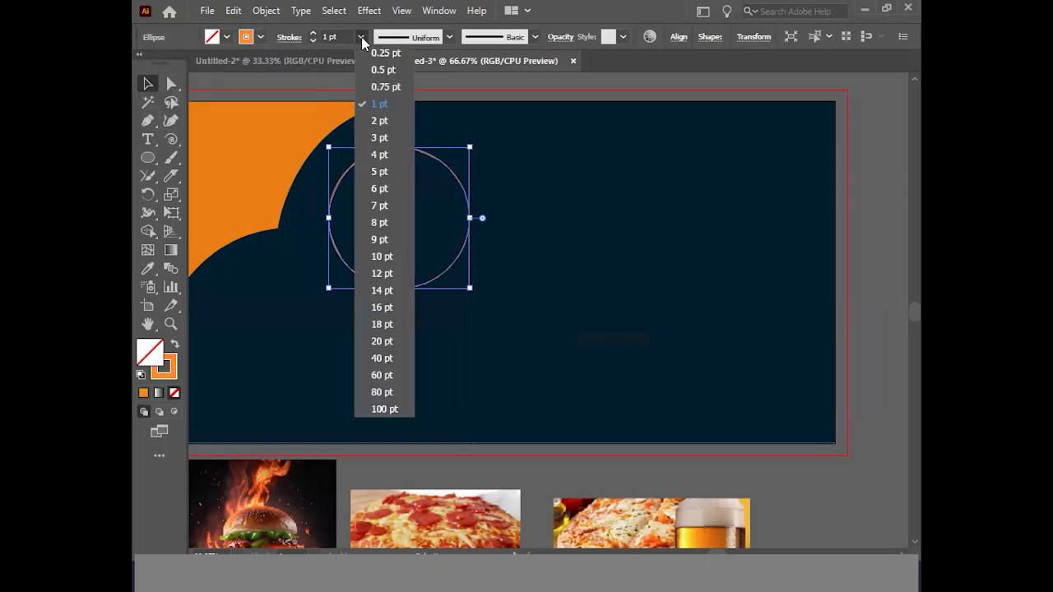
left_click(387, 138)
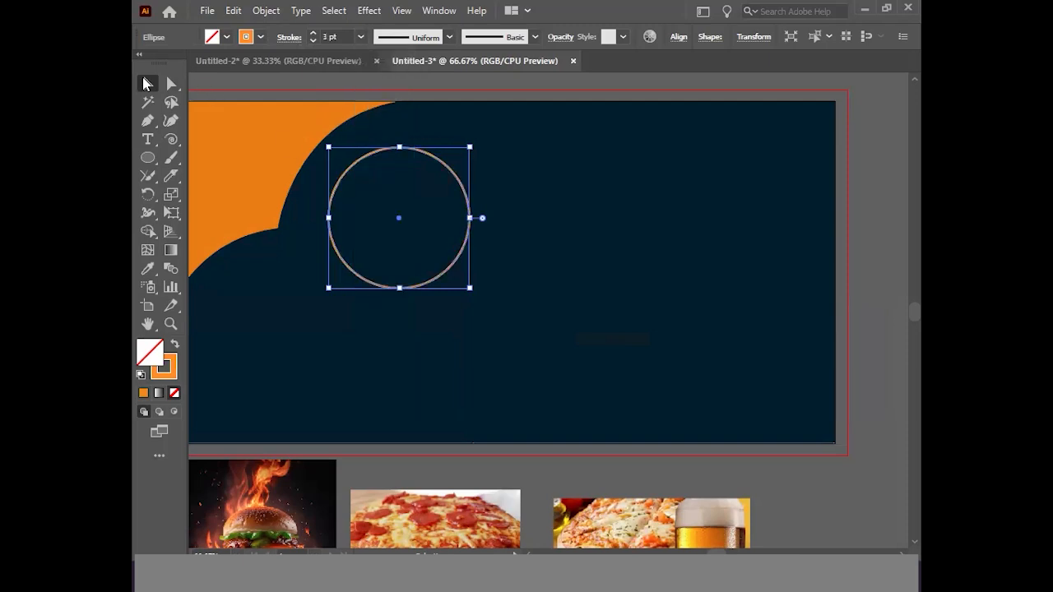
left_click(880, 207)
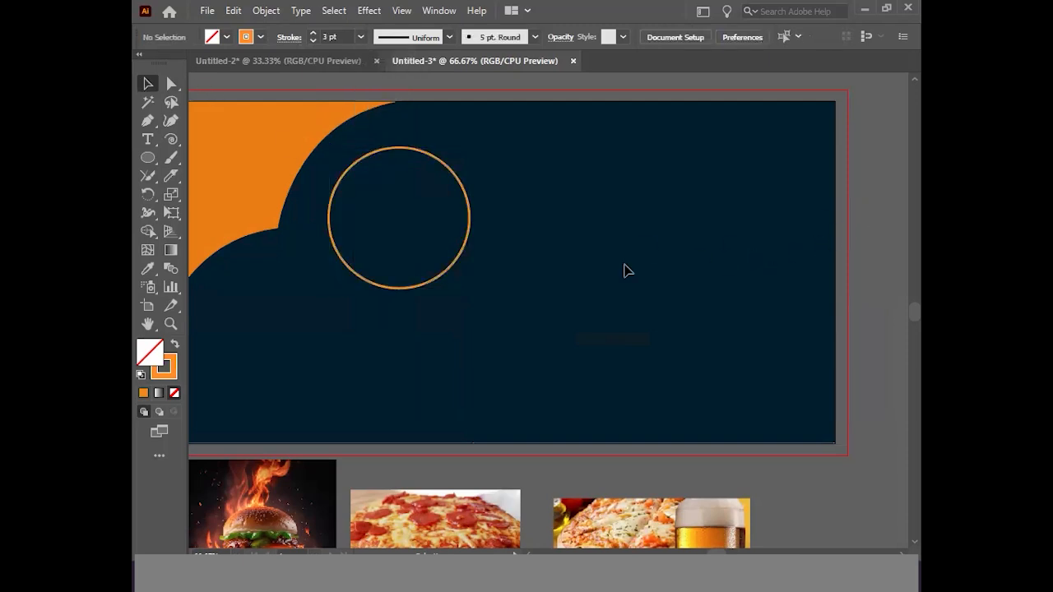
Duplicate the outlined circle diagonally down and to the right, and delete the overlapping copy.
left_click(452, 270)
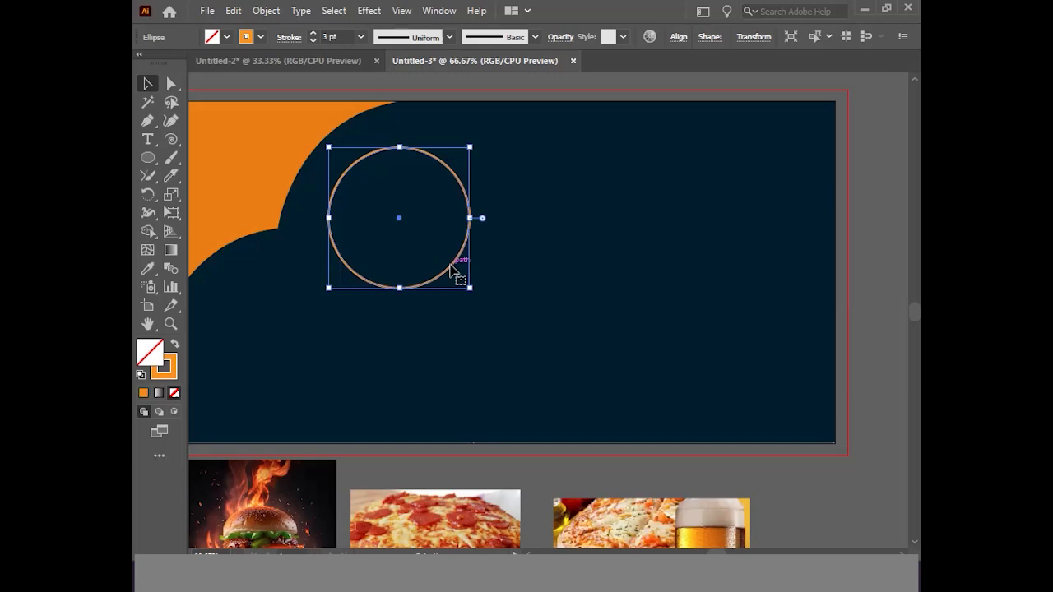
left_click(511, 258)
left_click_drag(429, 247, 495, 287)
left_click(458, 269)
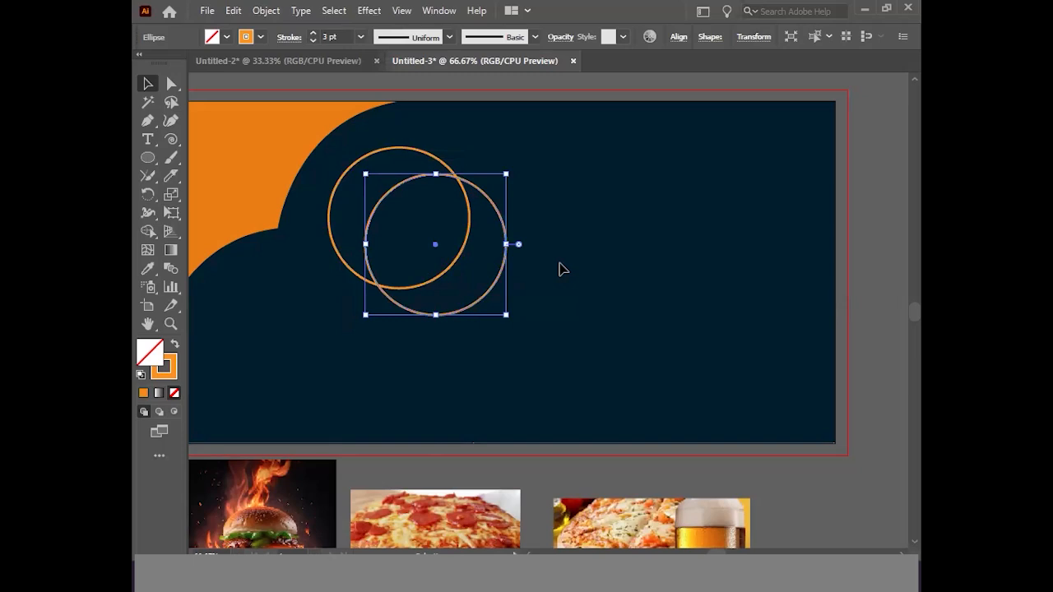
key("Delete")
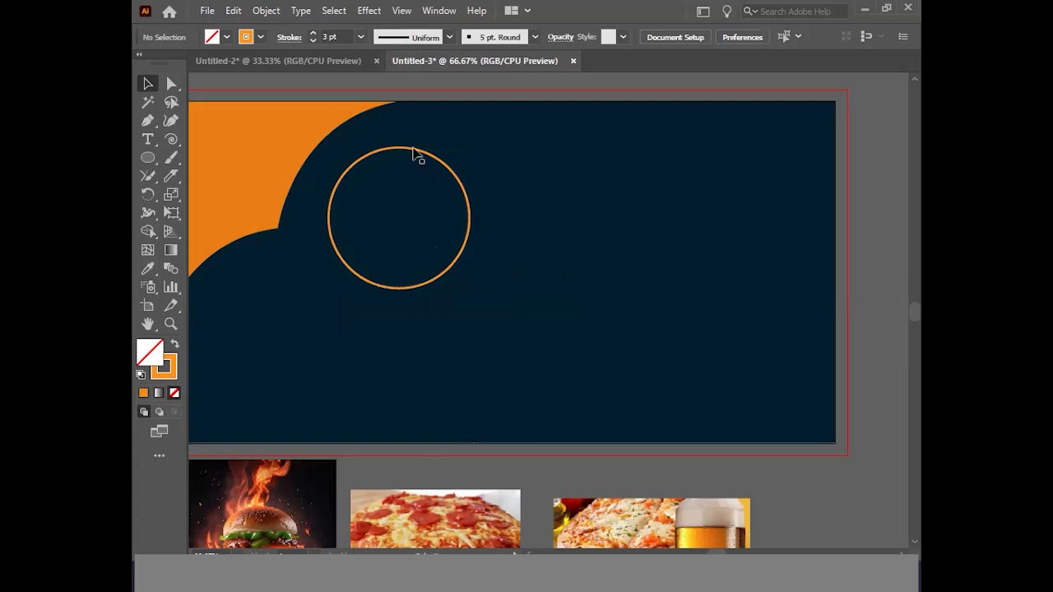
left_click_drag(397, 131, 421, 179)
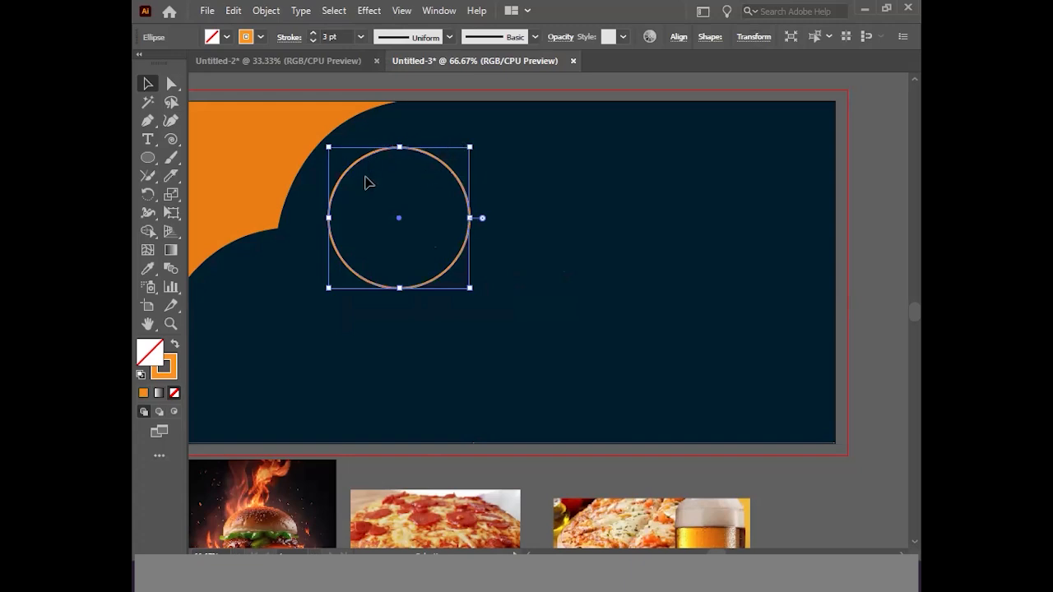
left_click(520, 222)
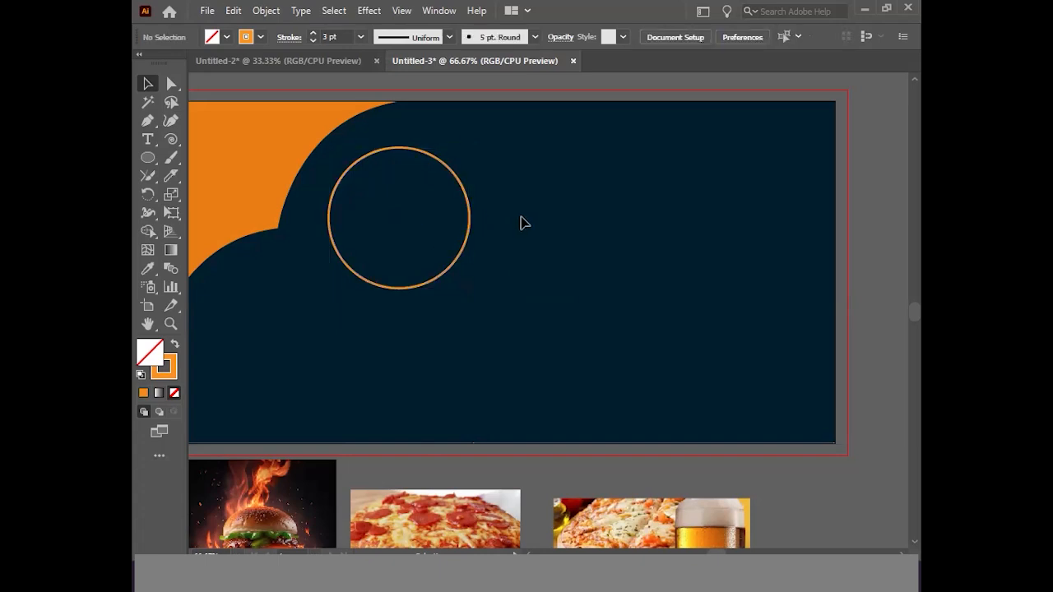
Draw an orange-outlined ellipse in the empty area beside the artboard and fill it with the red swatch.
scroll(522, 223, "down", 2)
scroll(520, 221, "right", 10)
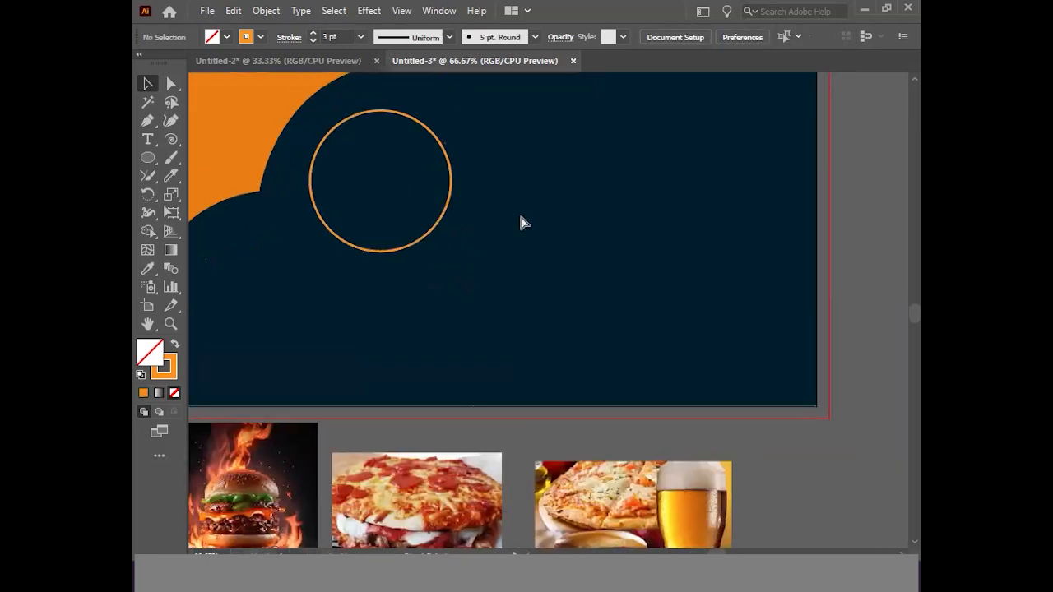
left_click(148, 157)
left_click_drag(501, 156, 637, 305)
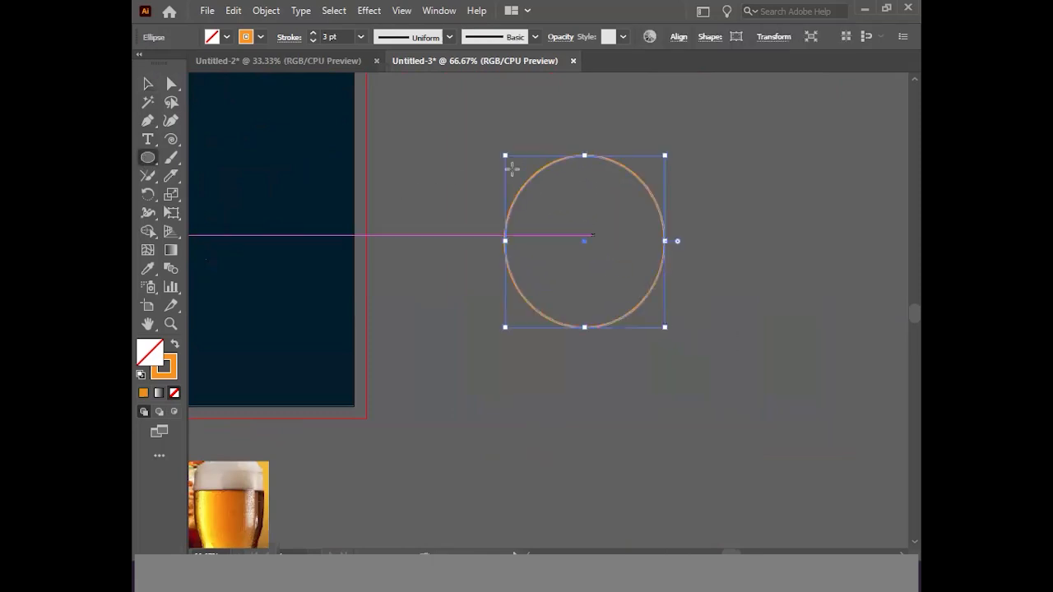
left_click(227, 36)
left_click(184, 64)
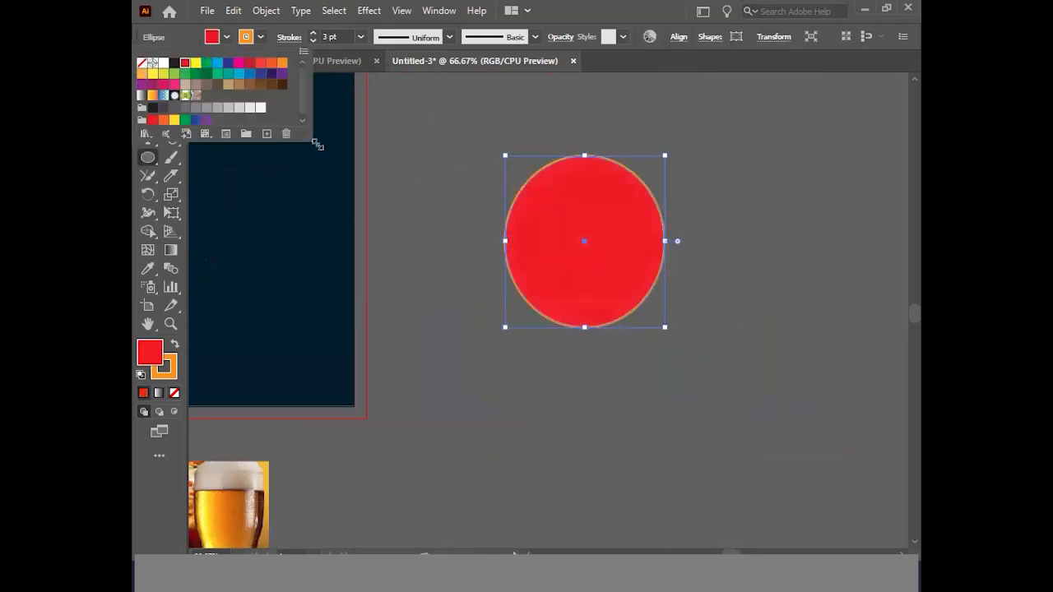
Duplicate the red ellipse diagonally down and to the right, and delete the copy.
left_click(148, 83)
left_click(489, 142)
left_click_drag(616, 219, 666, 292)
key("Delete")
Copy and paste the red ellipse normally, move the pasted copy to the right of the original and delete it.
left_click(557, 219)
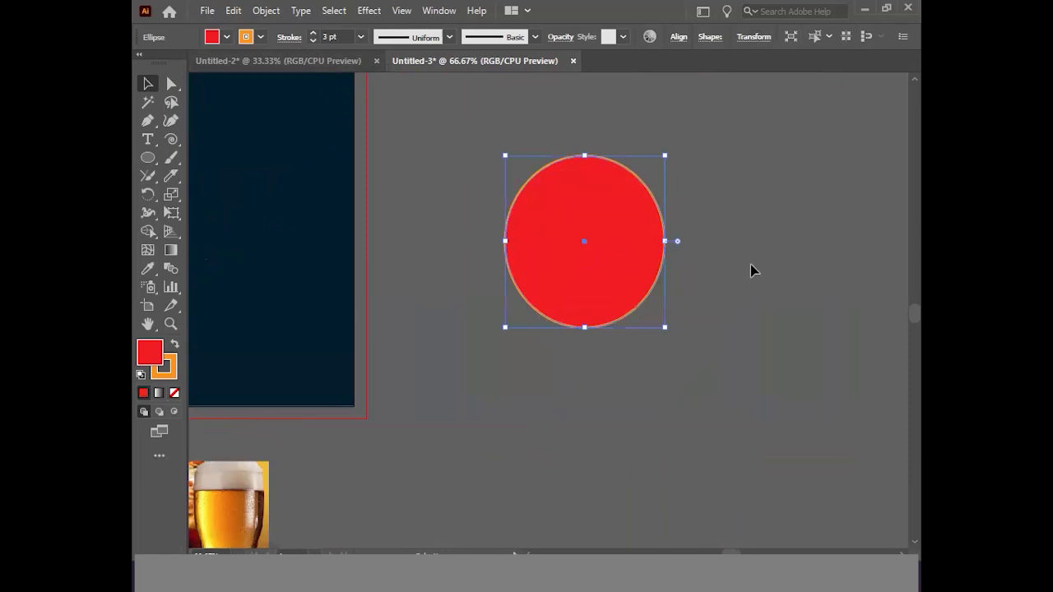
key("ctrl+c")
left_click(236, 10)
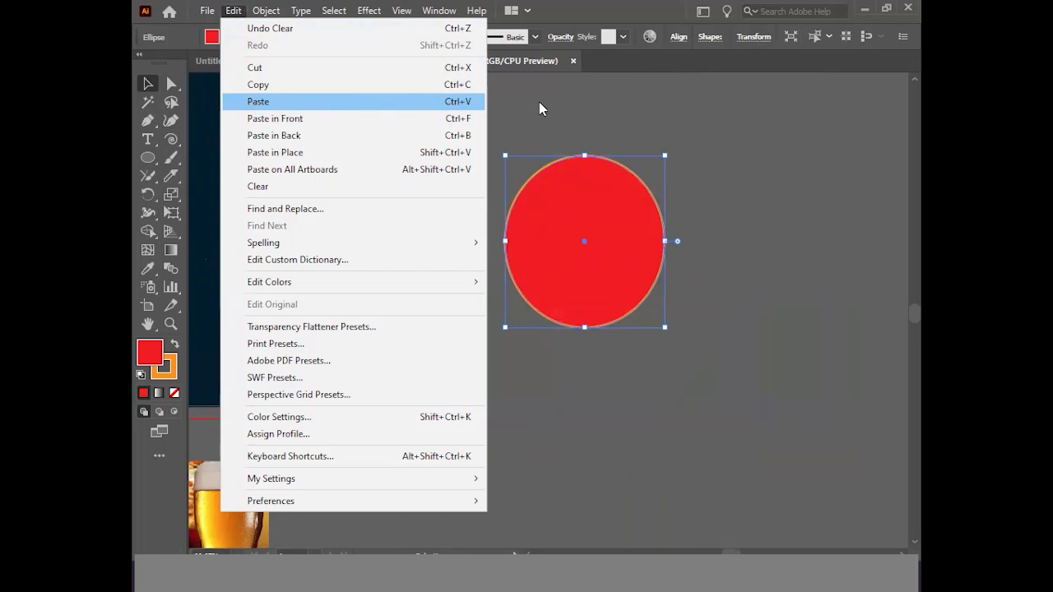
left_click(621, 108)
left_click(577, 170)
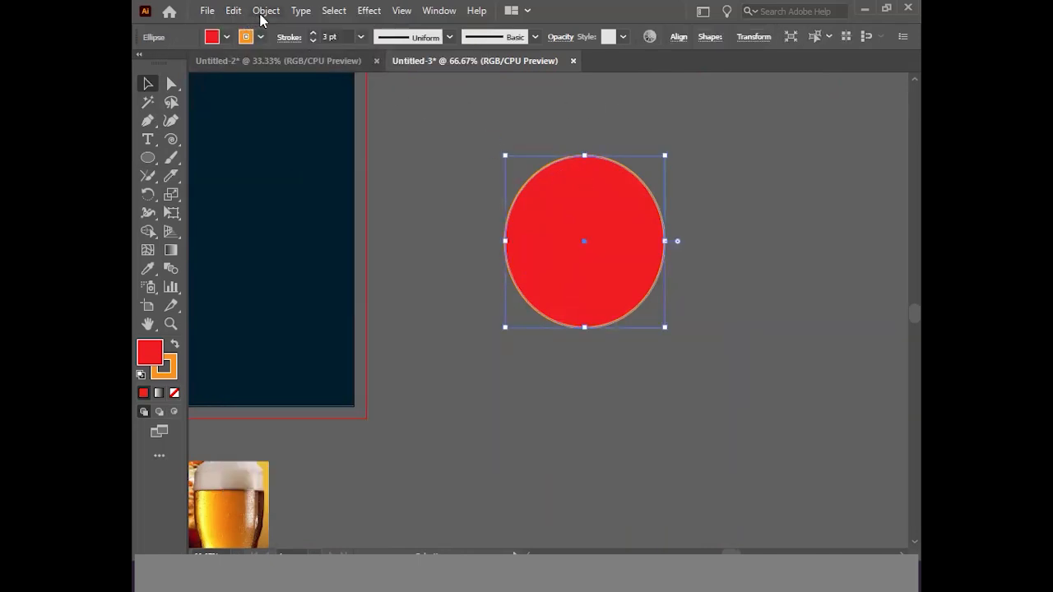
left_click(234, 10)
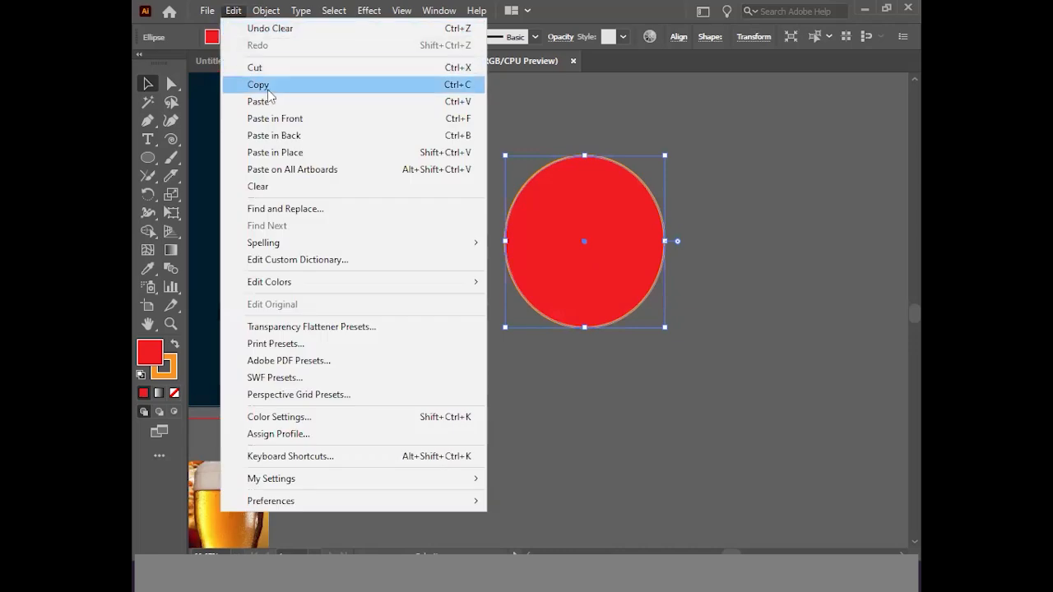
left_click(272, 101)
left_click_drag(541, 266, 742, 255)
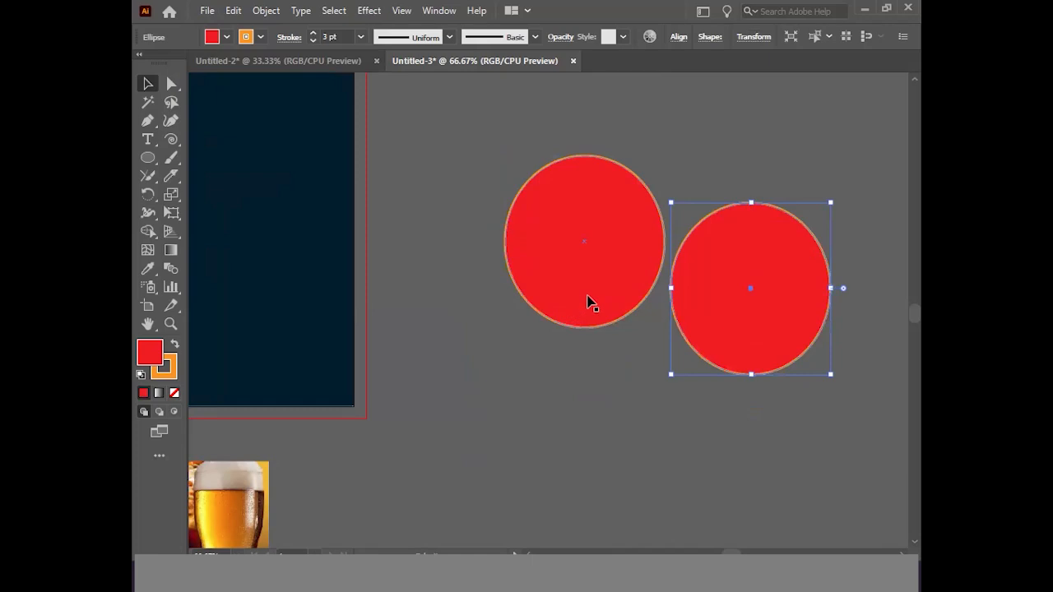
key("Delete")
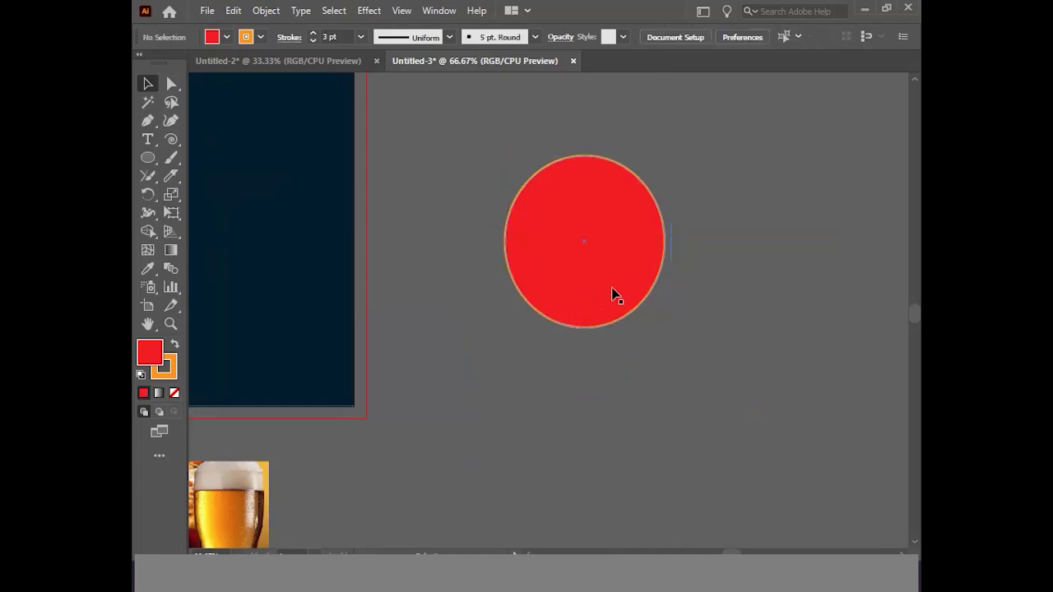
Copy the red ellipse, paste it in front and fill the pasted copy with CMYK Green.
left_click(623, 291)
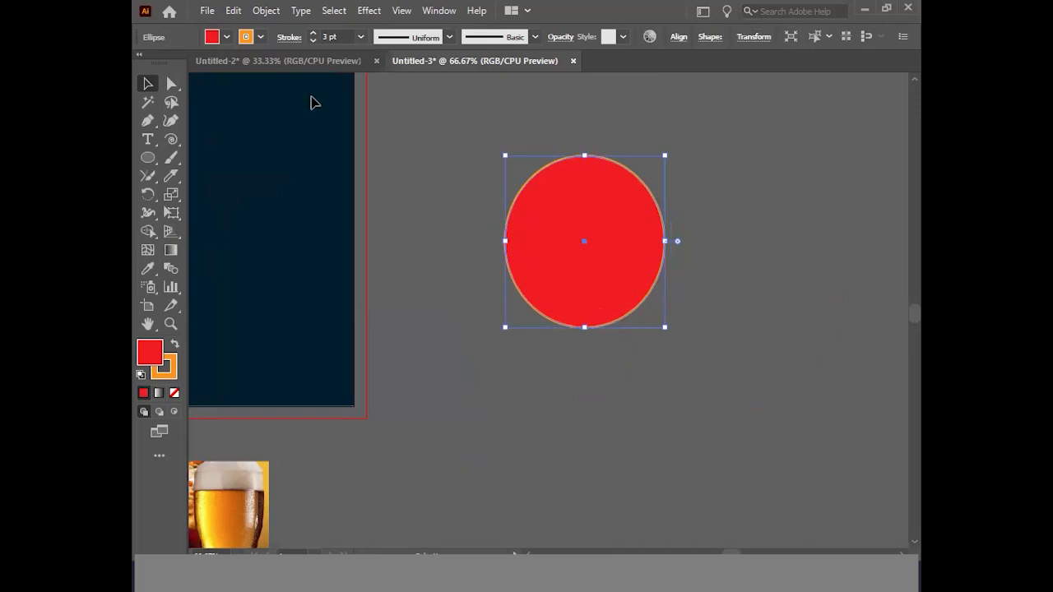
left_click(234, 10)
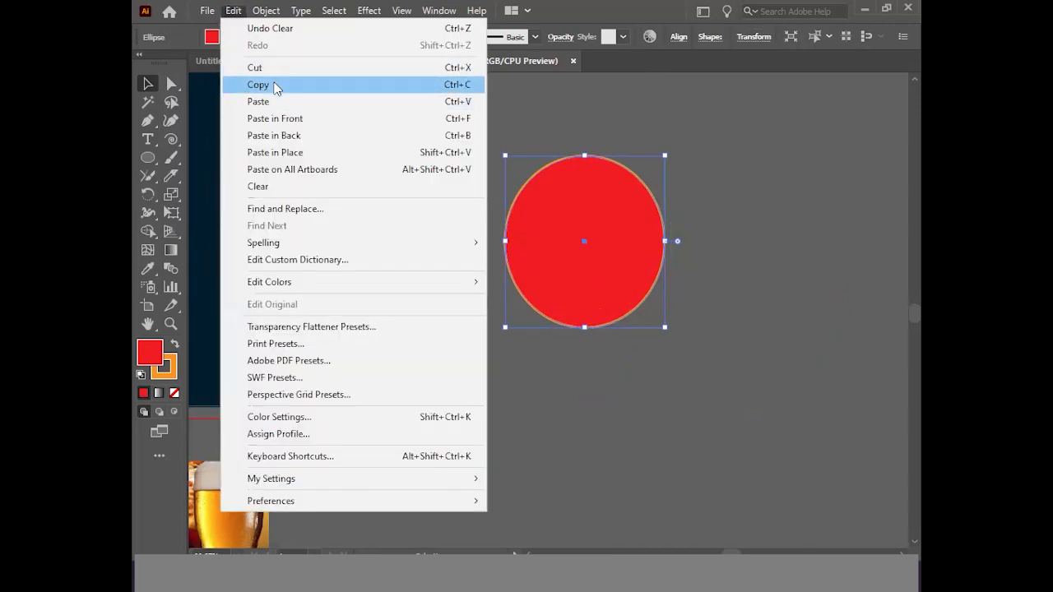
left_click(276, 86)
left_click(232, 10)
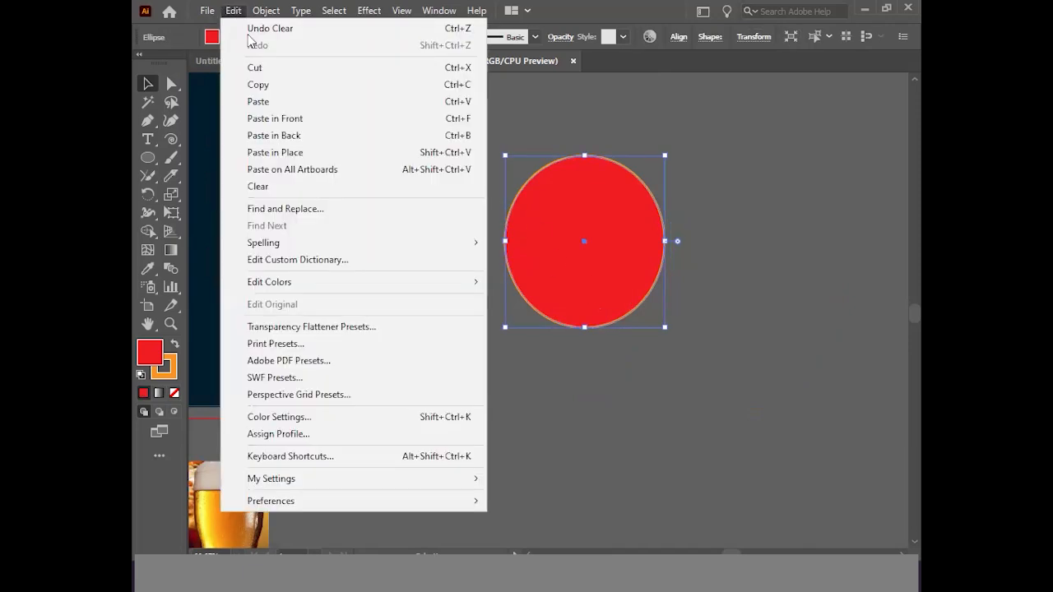
left_click(280, 118)
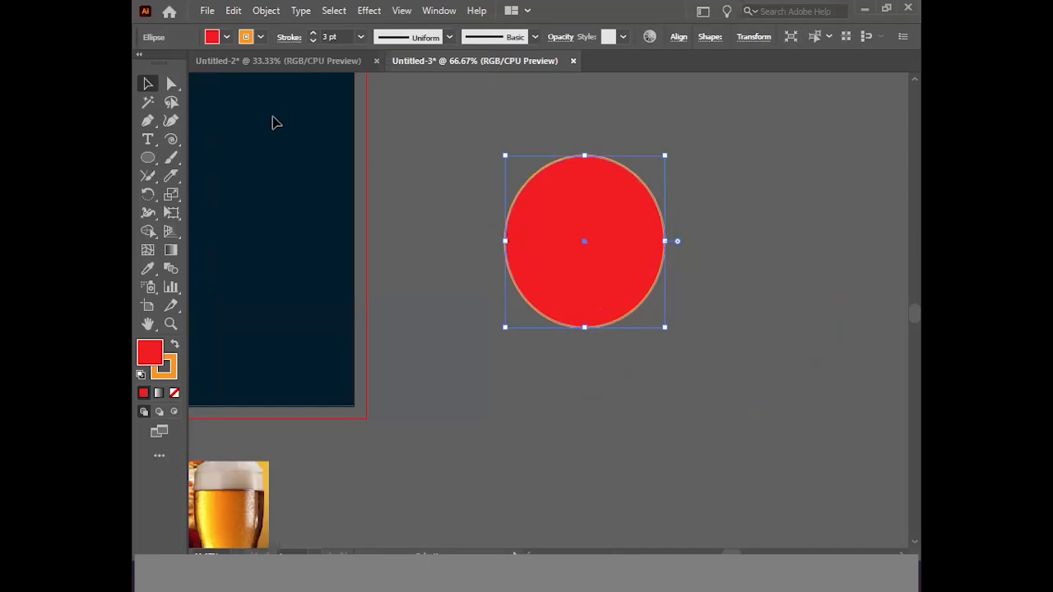
left_click(214, 37)
left_click(206, 63)
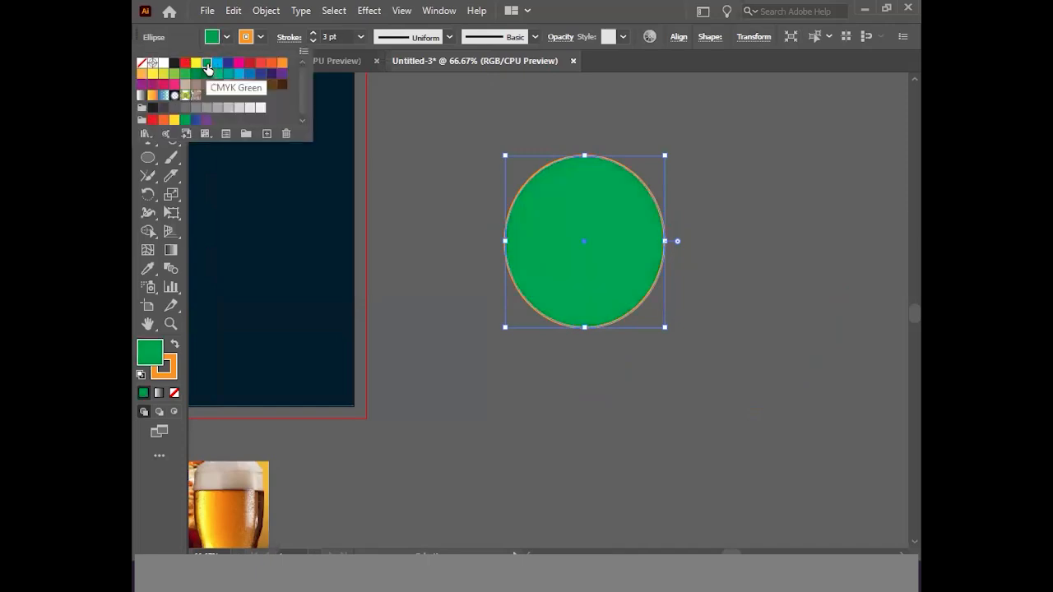
Move the green ellipse off the red one to the right and delete it.
left_click(749, 286)
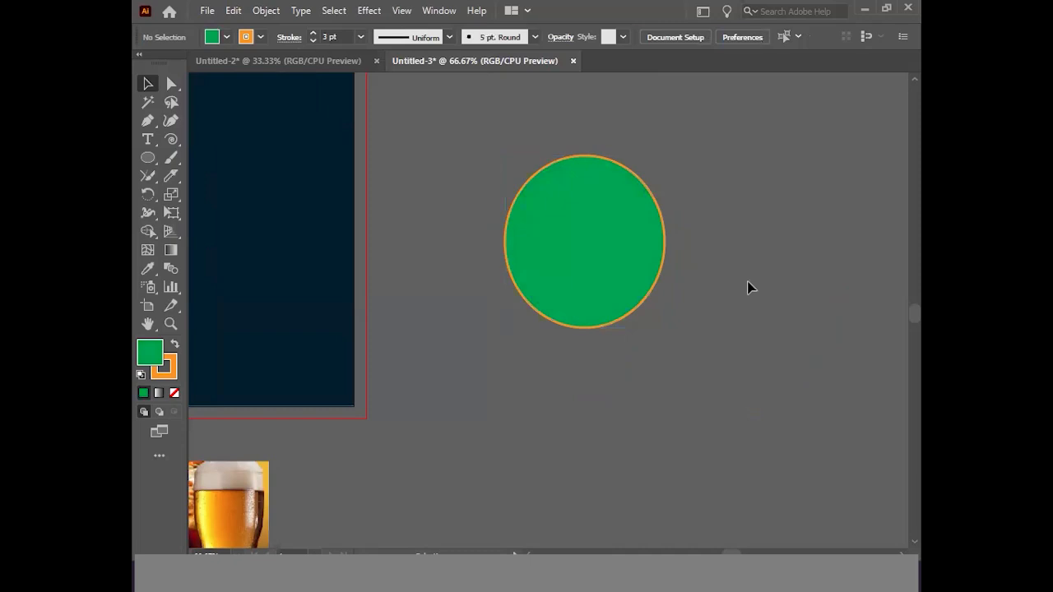
left_click_drag(620, 254, 788, 295)
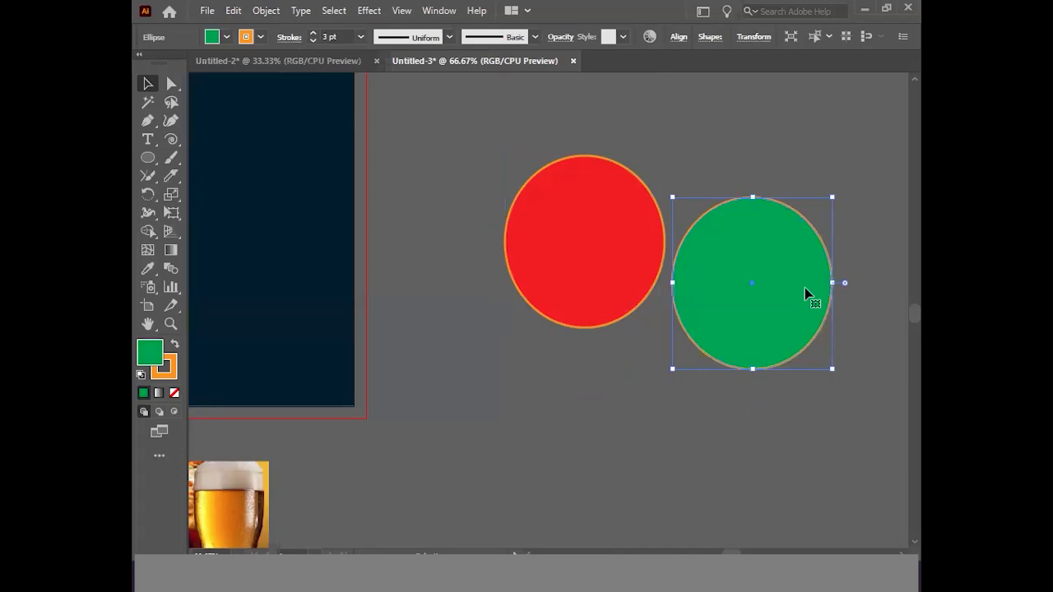
key("Delete")
Copy the red ellipse, paste it in back and fill the copy behind with a light blue swatch.
left_click(587, 254)
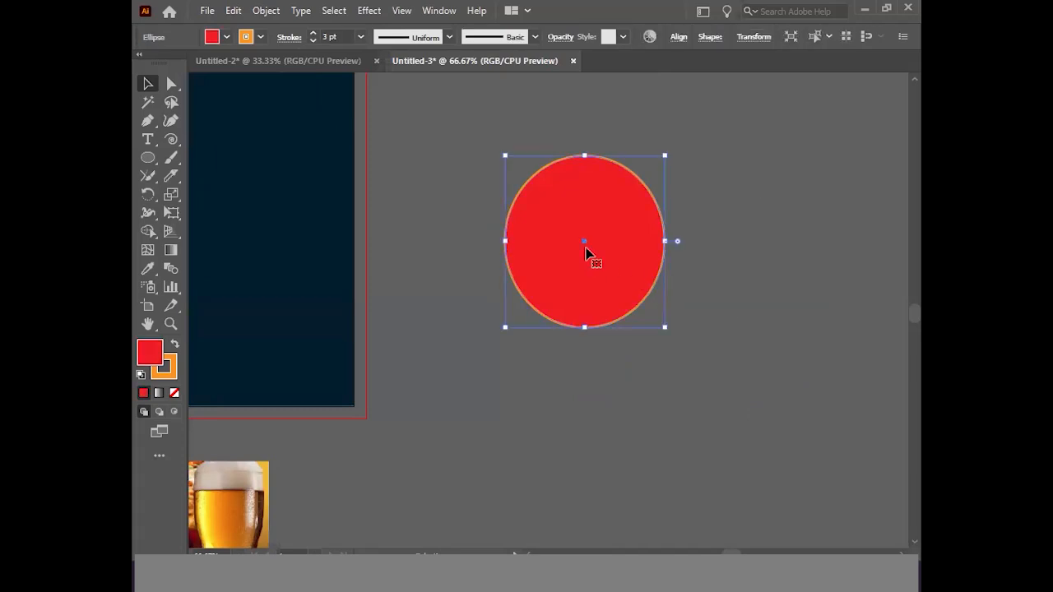
left_click(234, 11)
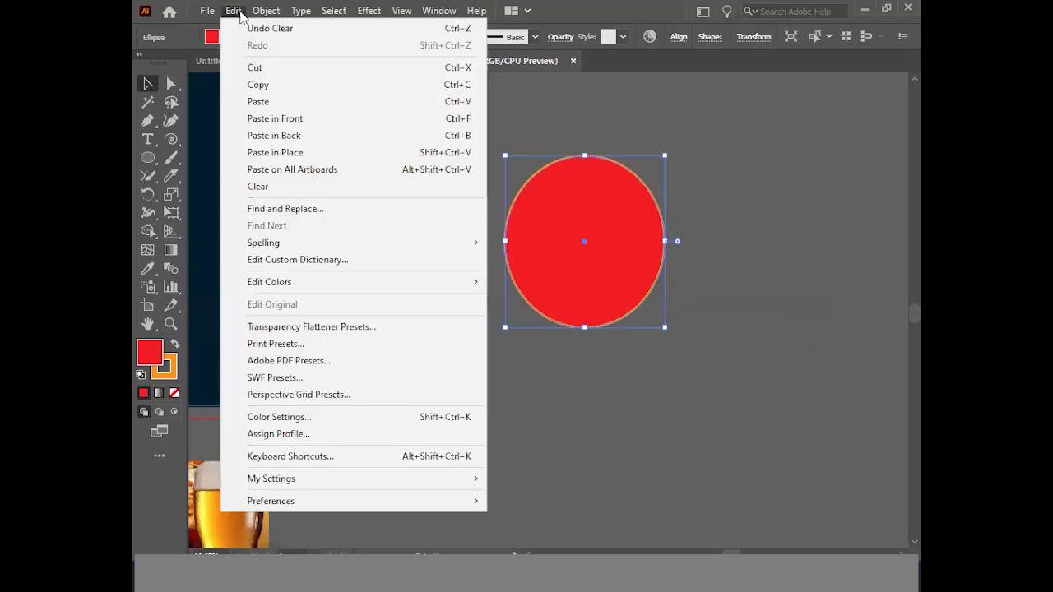
left_click(267, 87)
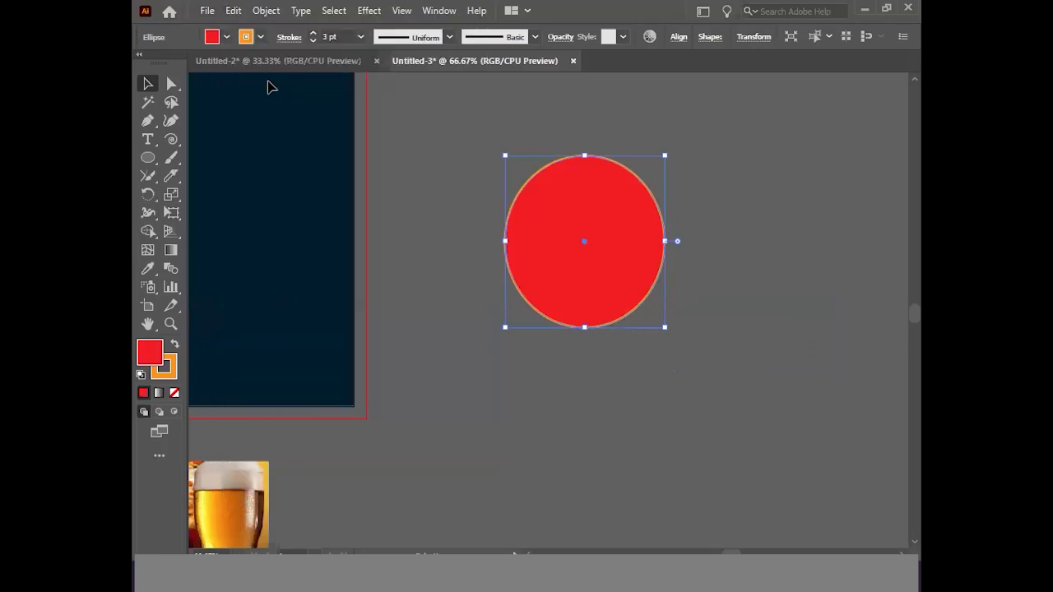
left_click(231, 11)
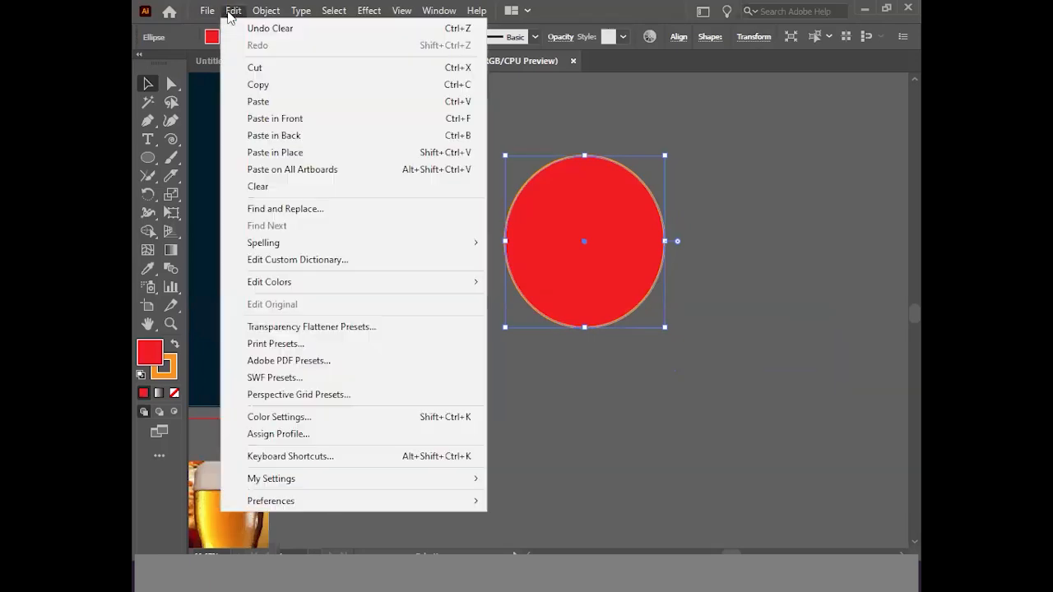
left_click(277, 136)
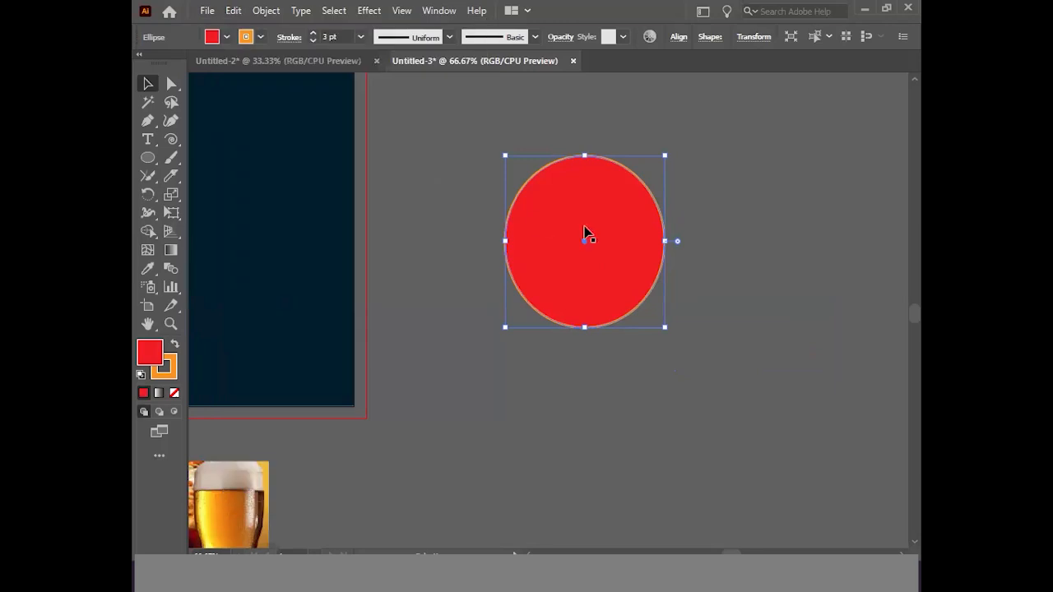
left_click(226, 37)
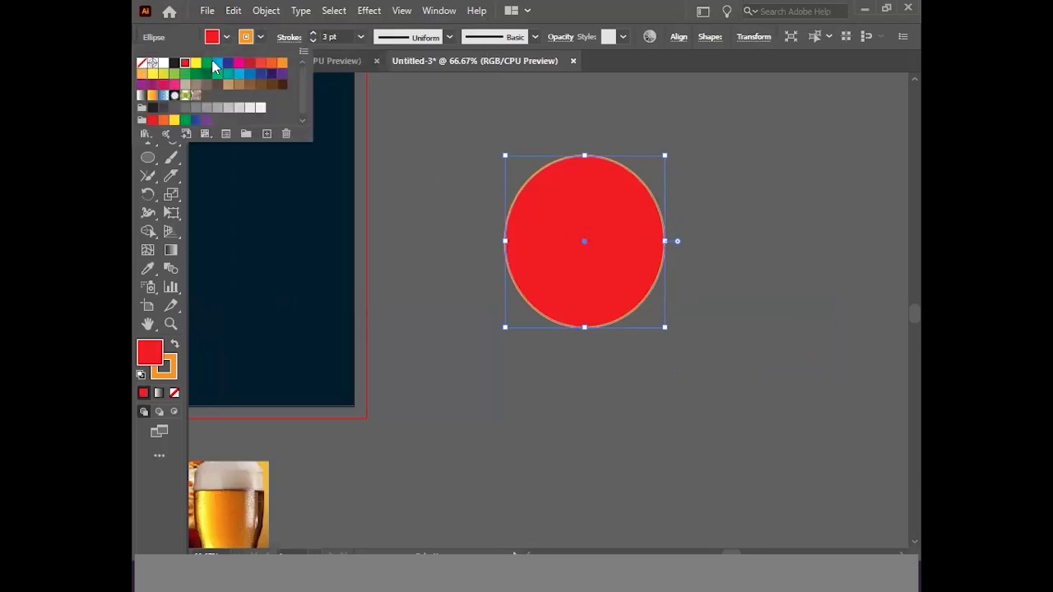
left_click(238, 73)
left_click(368, 162)
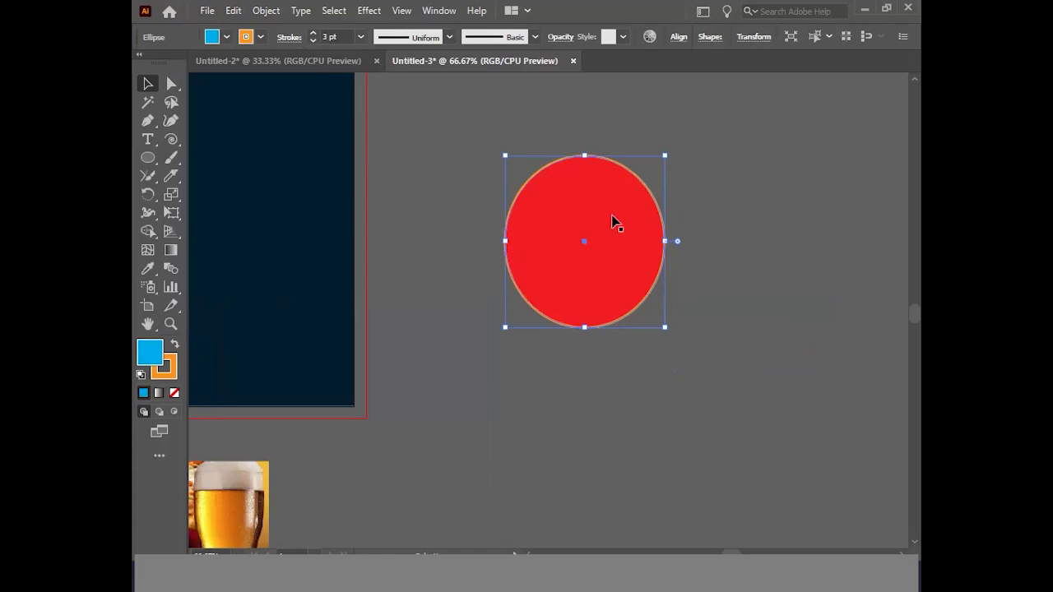
Reposition the red ellipse to partly overlap the blue one and duplicate it down and to the right.
left_click_drag(555, 234, 708, 243)
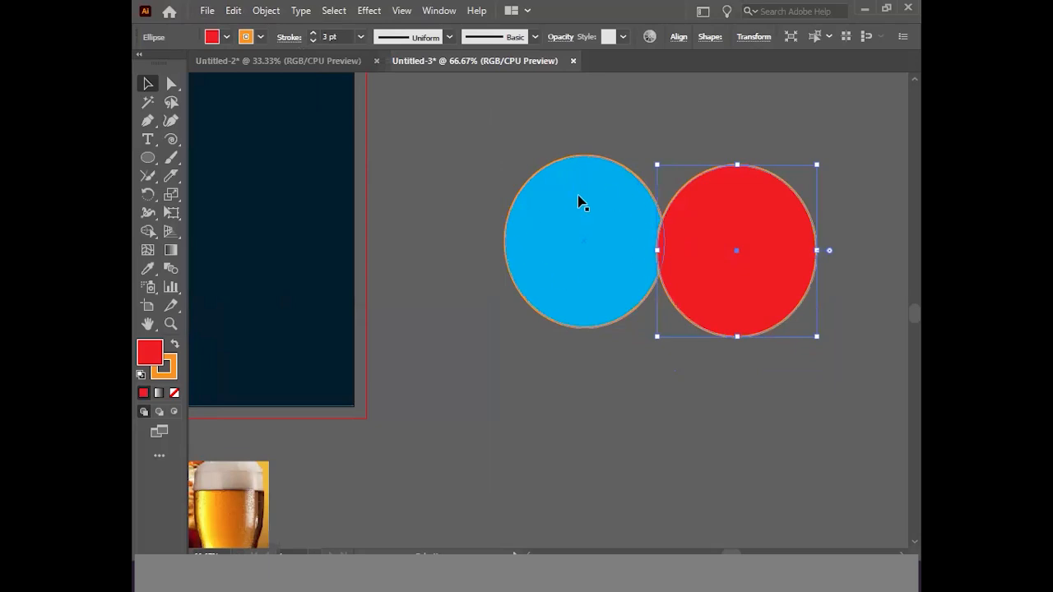
left_click(622, 190)
left_click(737, 228)
left_click_drag(738, 231, 701, 330)
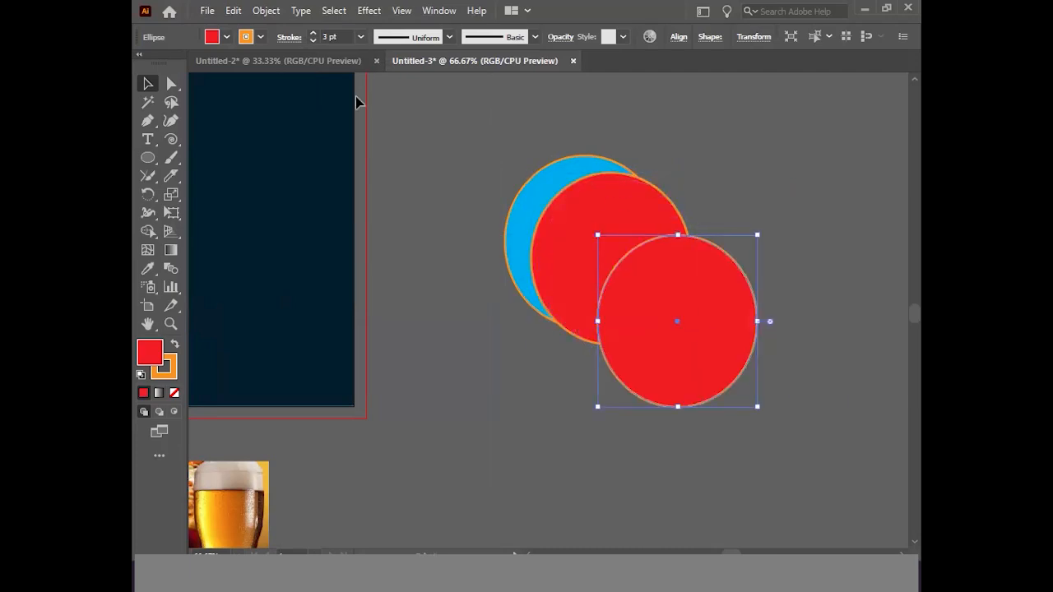
Try a teal fill on the frontmost red ellipse and settle on the dark green swatch.
left_click(212, 38)
left_click(228, 74)
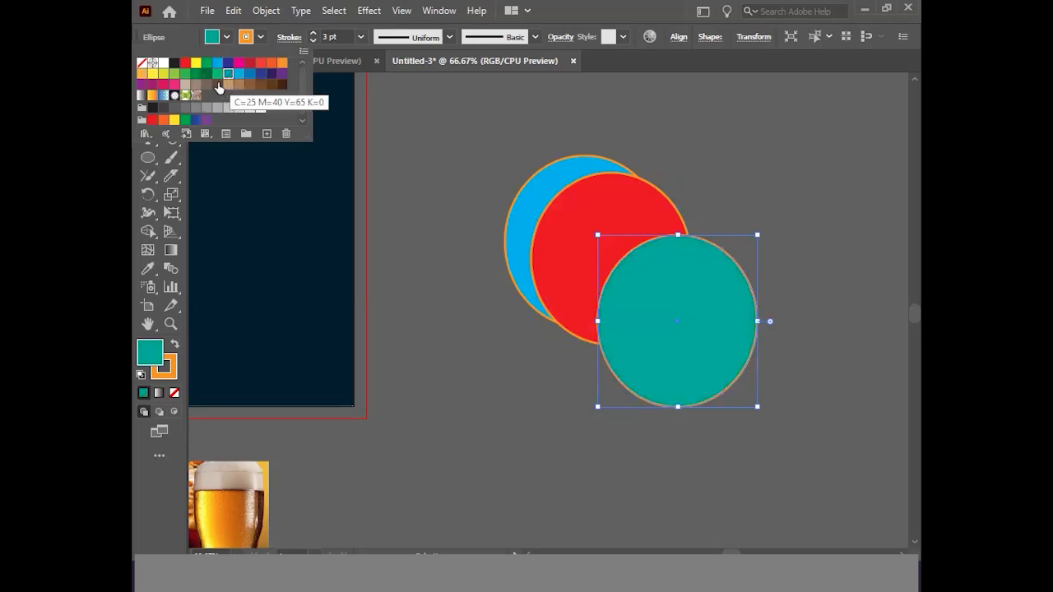
left_click(206, 74)
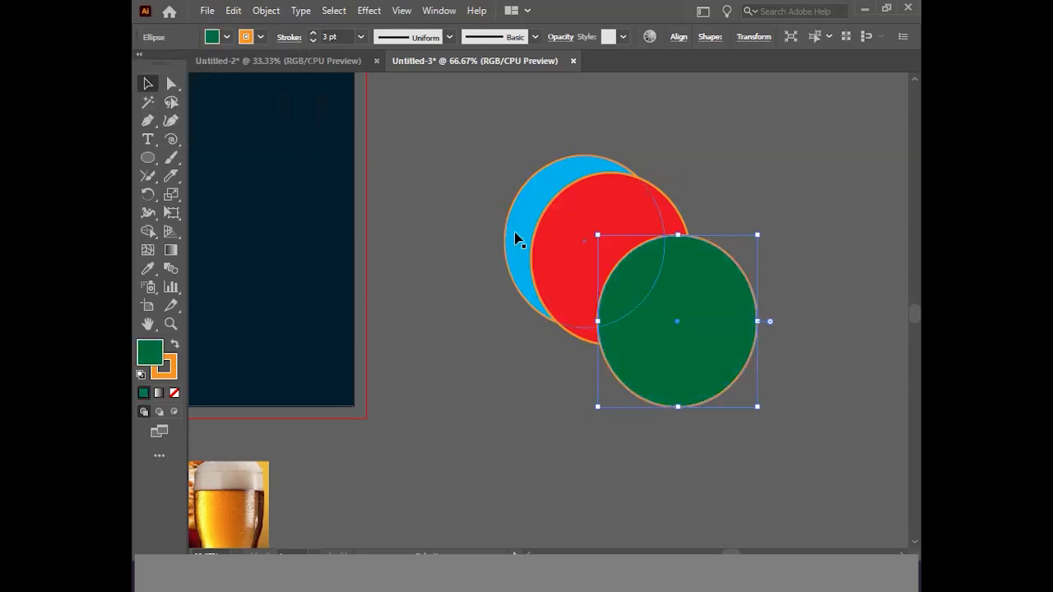
Arrange the blue, red and green ellipses in an overlapping horizontal row and deselect them.
left_click_drag(530, 212, 476, 207)
left_click_drag(653, 220, 640, 211)
left_click_drag(711, 292, 712, 247)
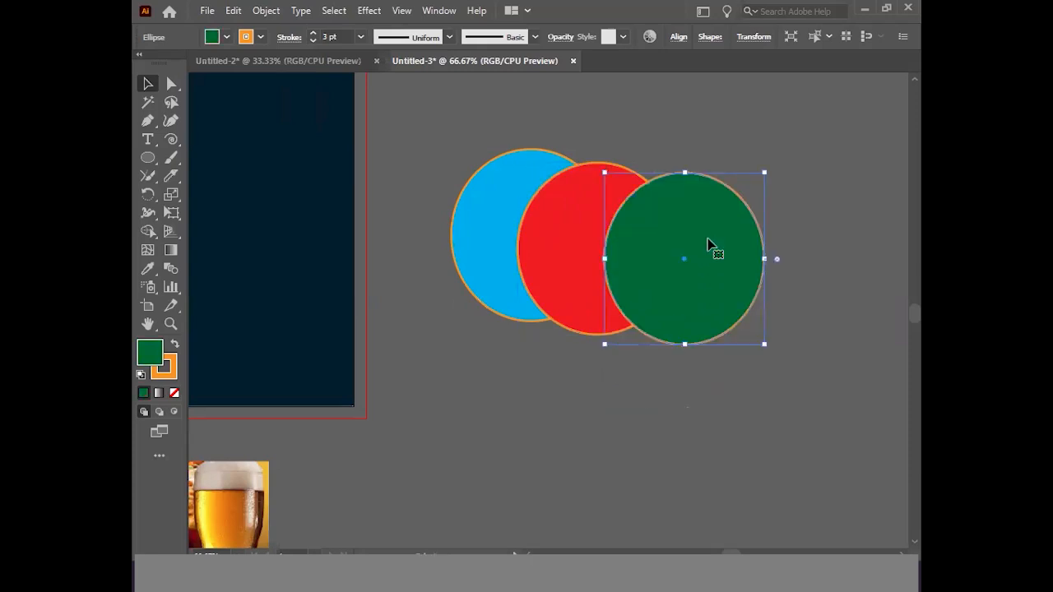
scroll(837, 416, "down", 2)
scroll(835, 416, "up", 2)
scroll(835, 415, "up", 1)
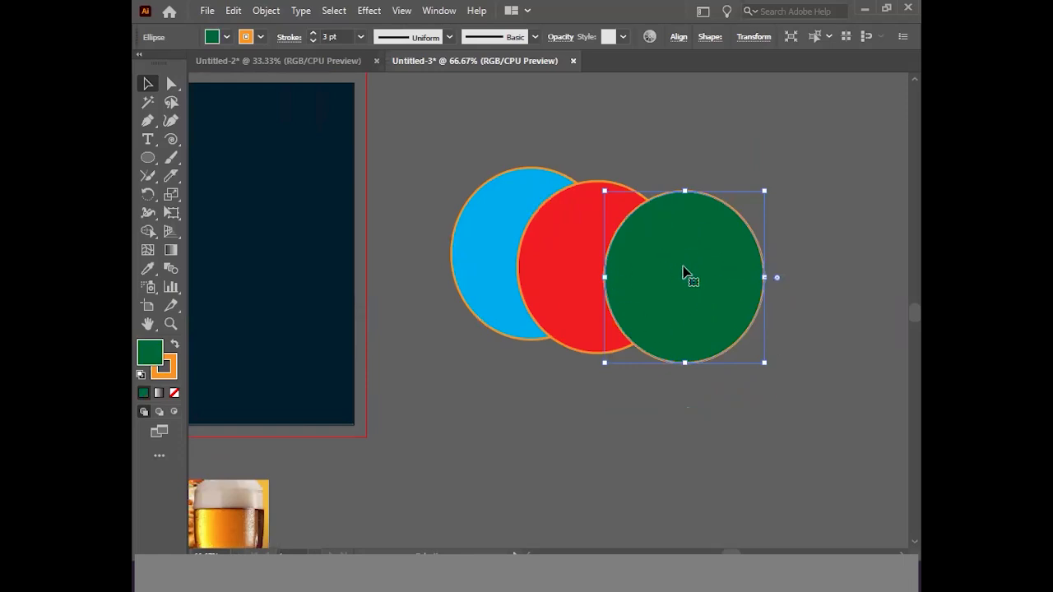
left_click(731, 81)
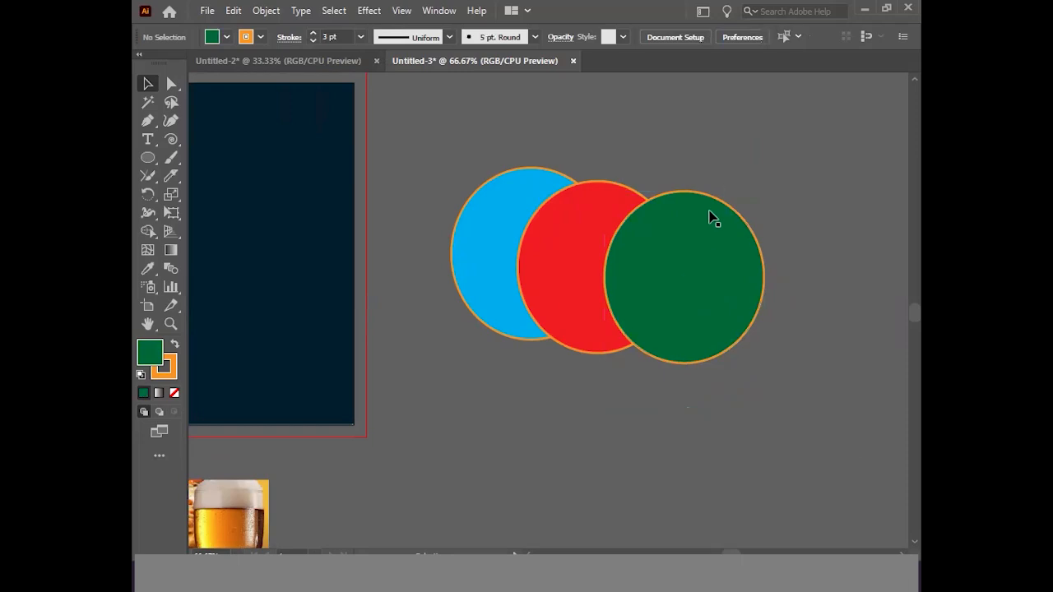
Shift the red ellipse to the right, place the green one between it and the blue one, and select the red ellipse.
left_click(708, 249)
left_click(564, 249)
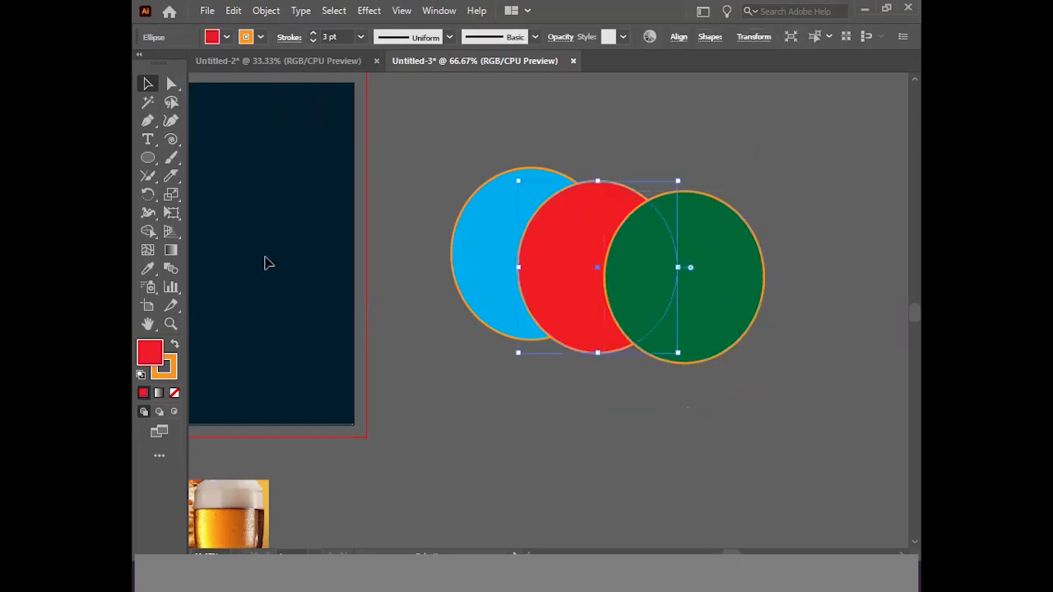
left_click_drag(639, 287, 500, 263)
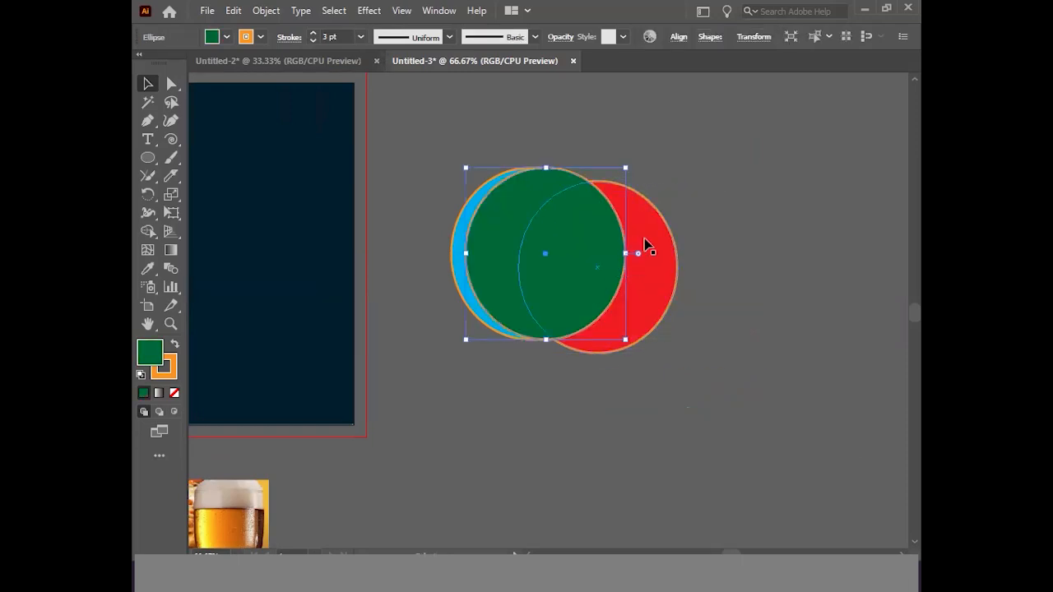
left_click_drag(645, 239, 713, 232)
left_click_drag(522, 269, 589, 277)
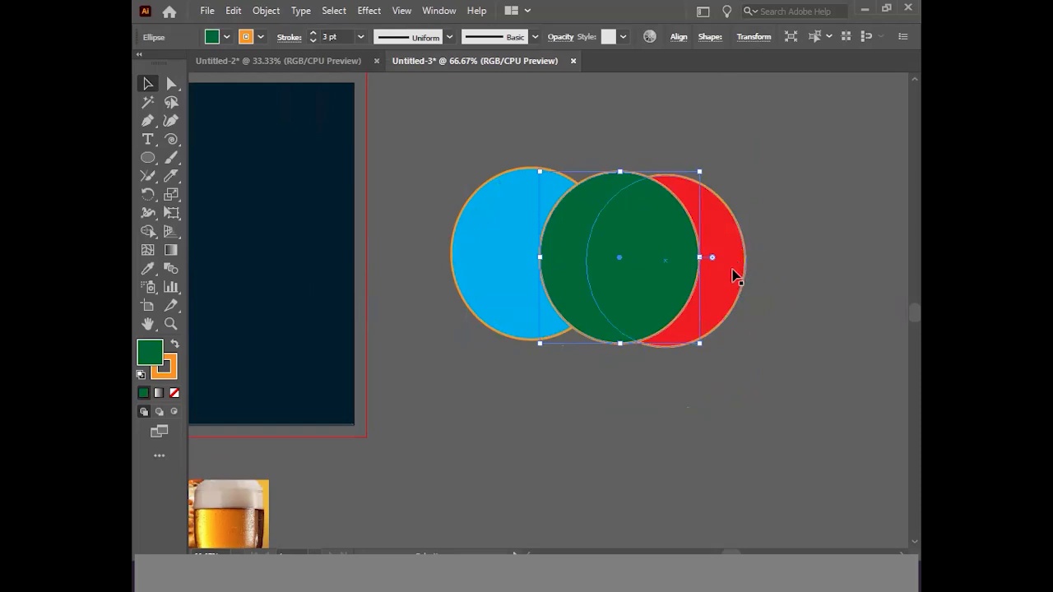
left_click(766, 238)
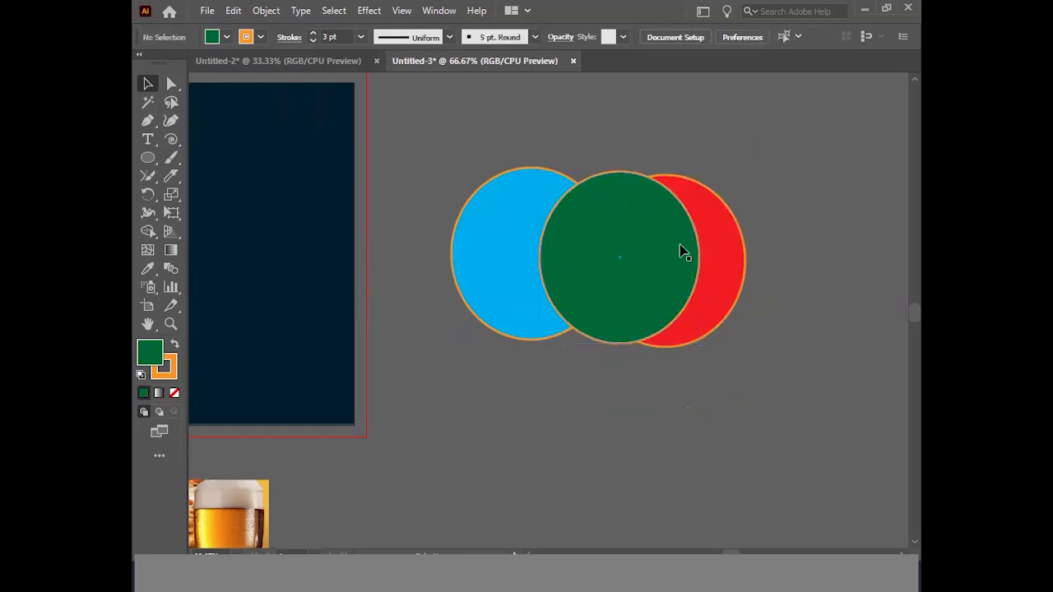
left_click(727, 242)
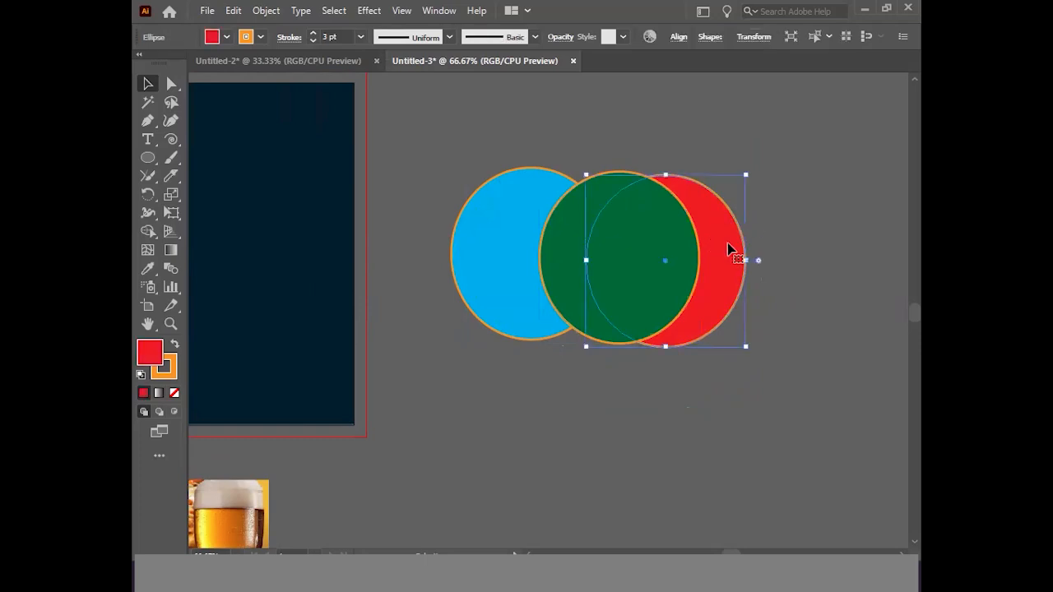
right_click(726, 244)
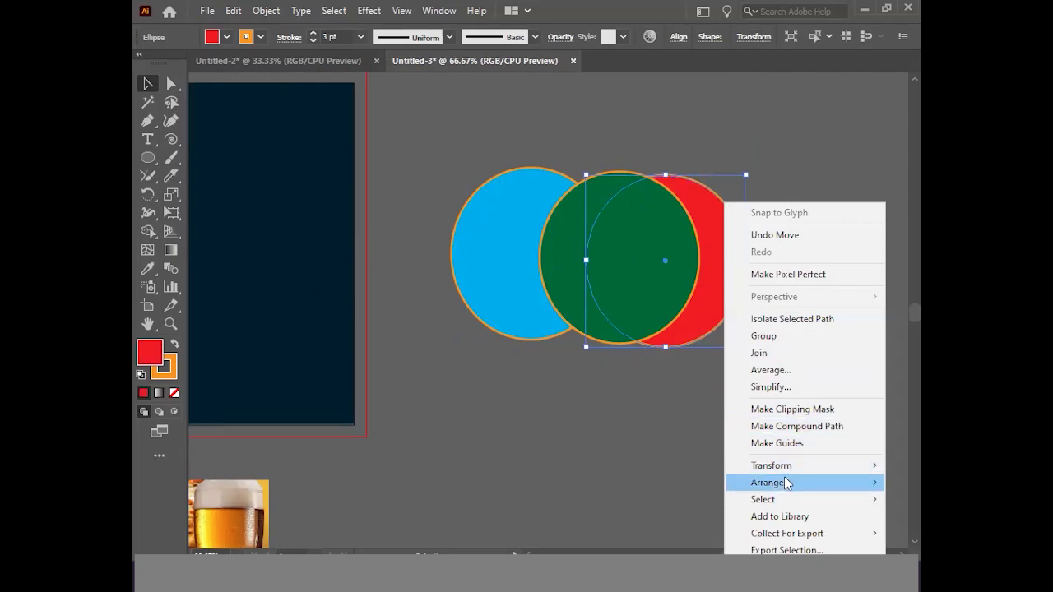
mouse_move(792, 485)
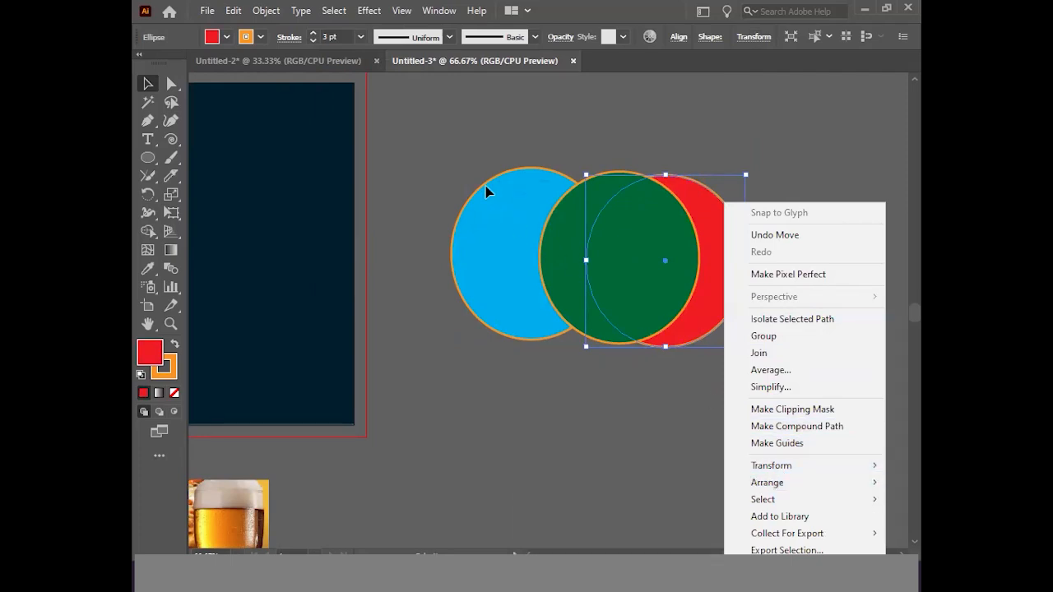
left_click(485, 185)
right_click(504, 179)
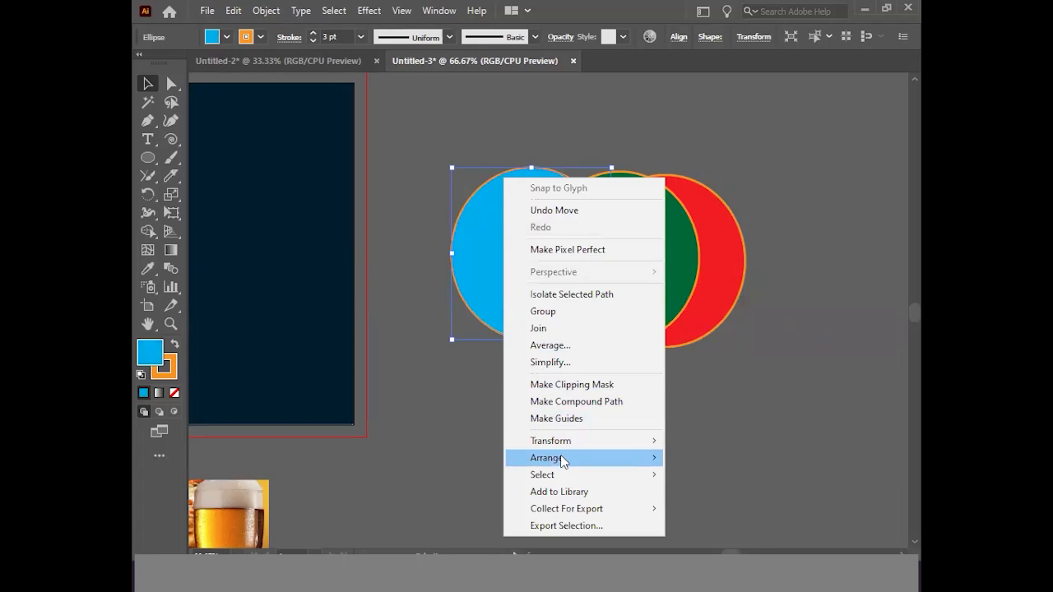
mouse_move(640, 463)
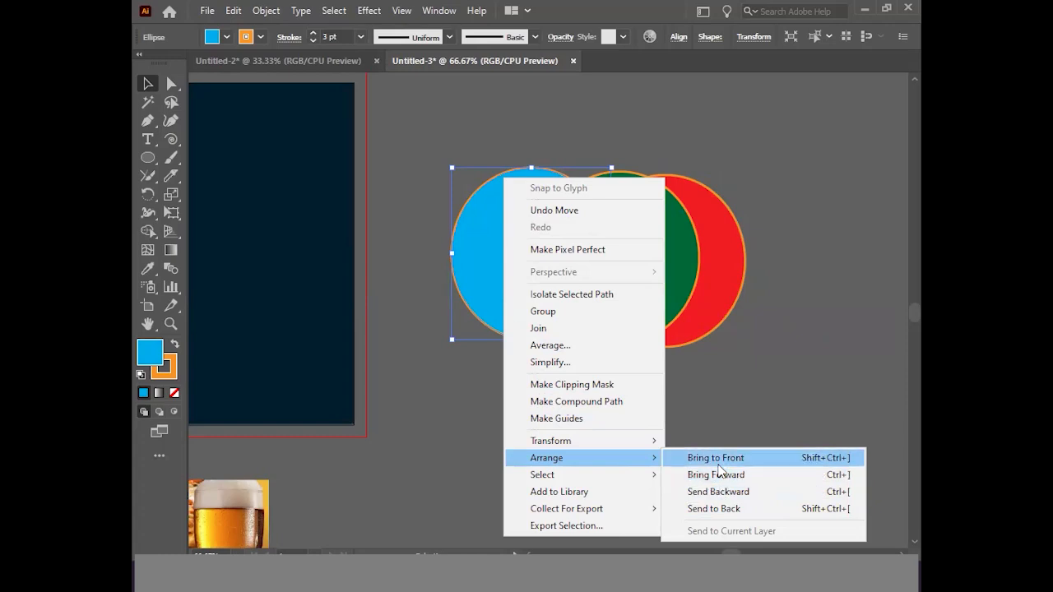
left_click(838, 364)
Move the blue ellipse up and cluster the red and green ellipses so they largely overlap it, leaving nothing selected.
left_click_drag(520, 245, 513, 213)
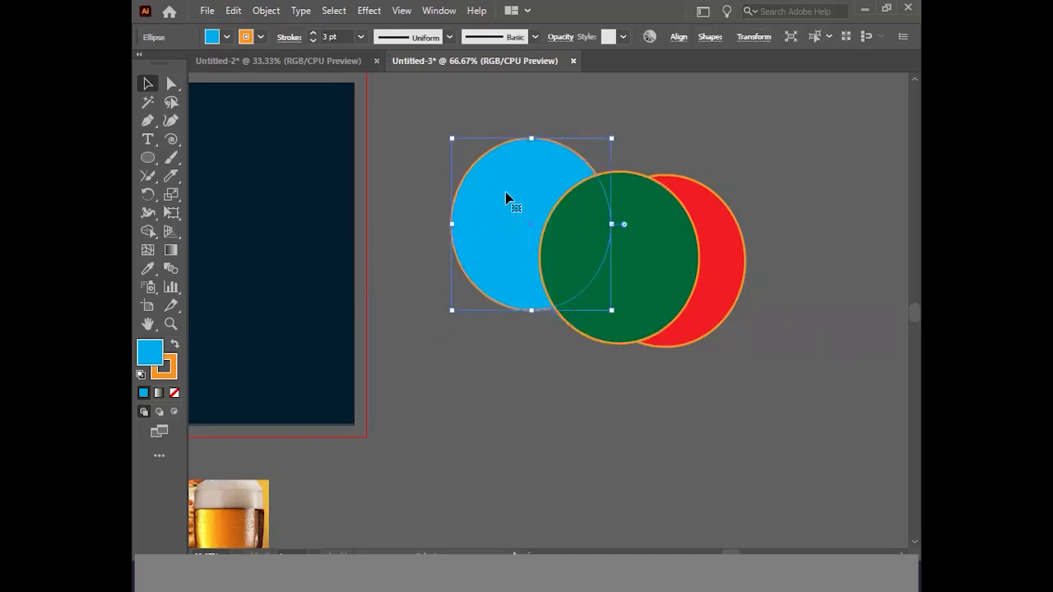
left_click_drag(663, 234, 550, 215)
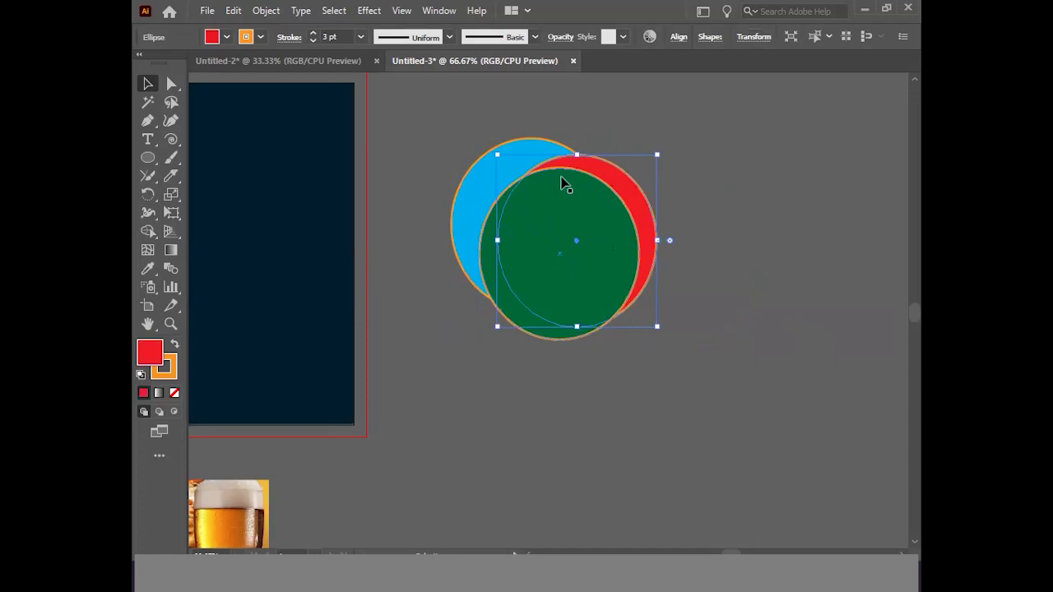
left_click(665, 157)
Bring the blue ellipse to the front of the overlapping stack.
left_click(495, 174)
right_click(495, 174)
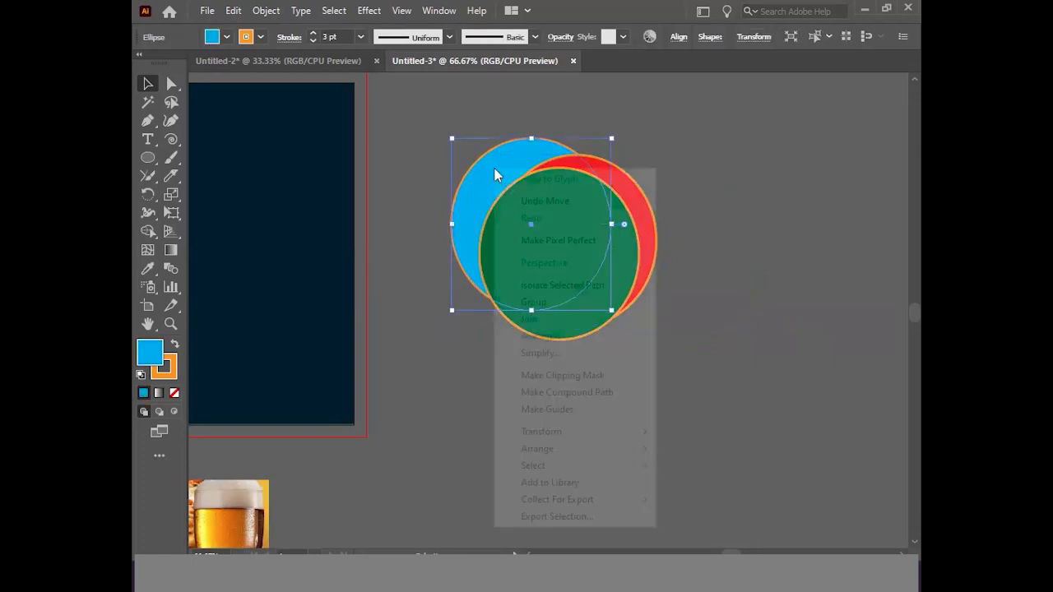
mouse_move(535, 448)
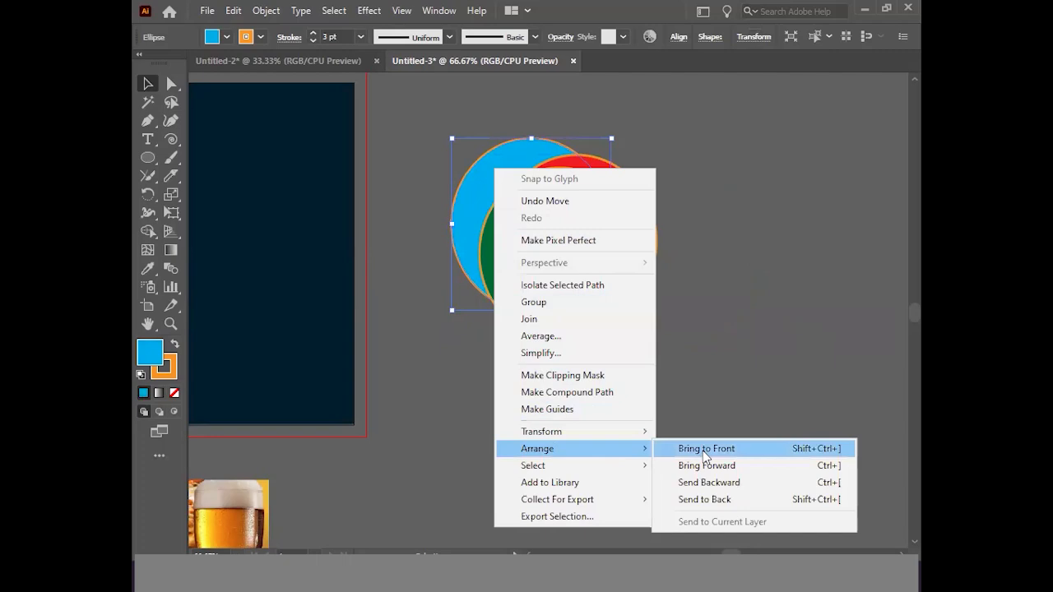
left_click(706, 451)
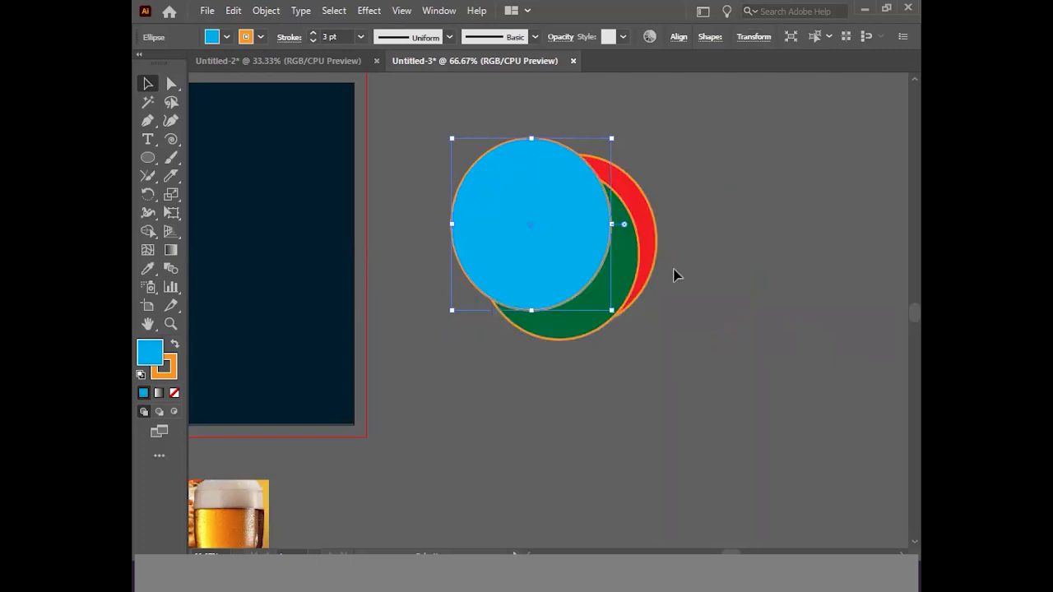
Send the blue ellipse to the back of the stack and deselect it.
right_click(573, 243)
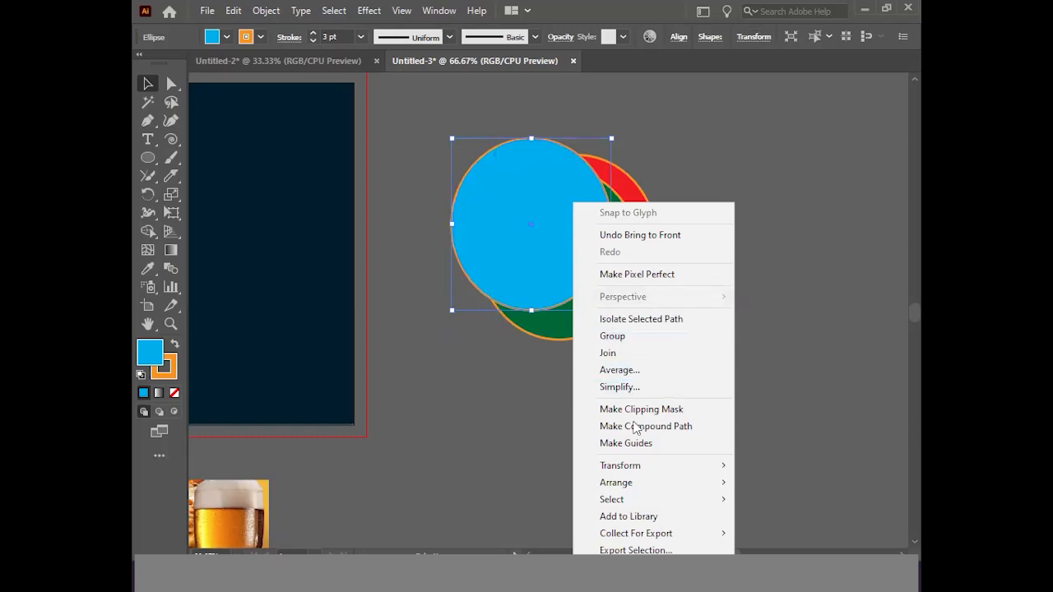
mouse_move(644, 484)
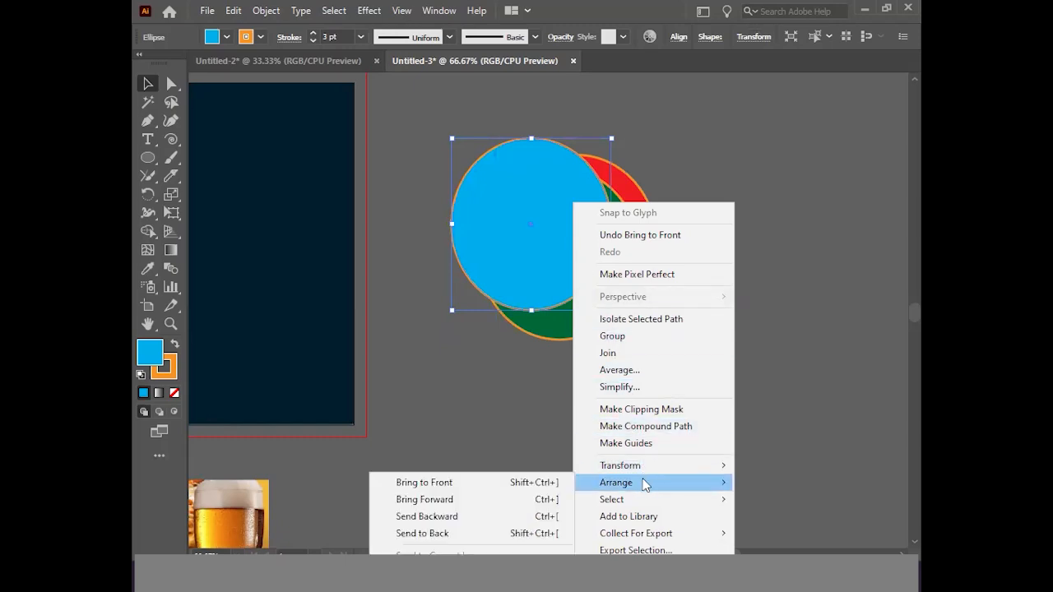
left_click(423, 535)
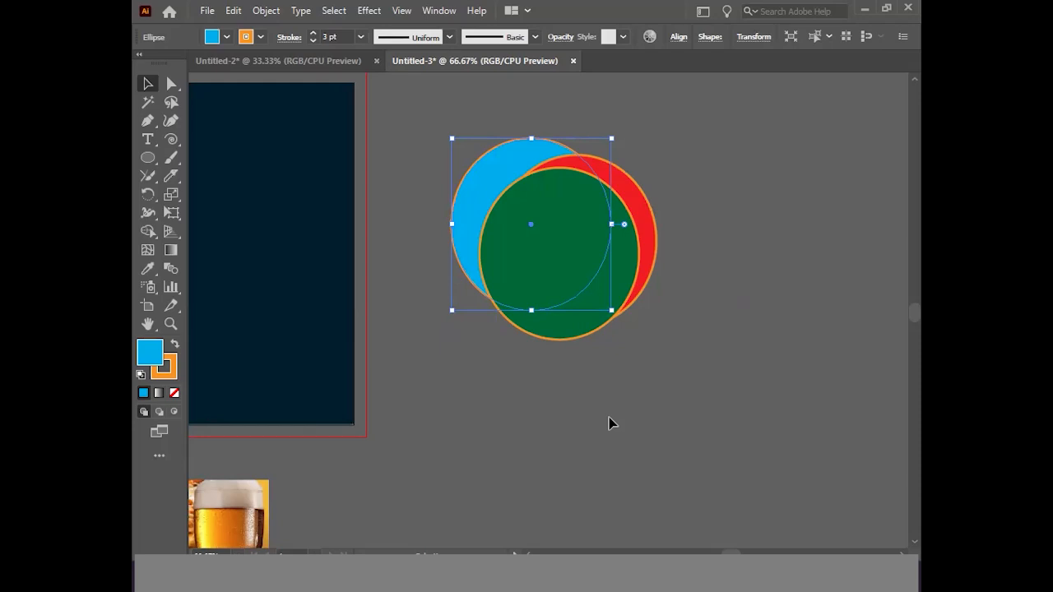
left_click(718, 362)
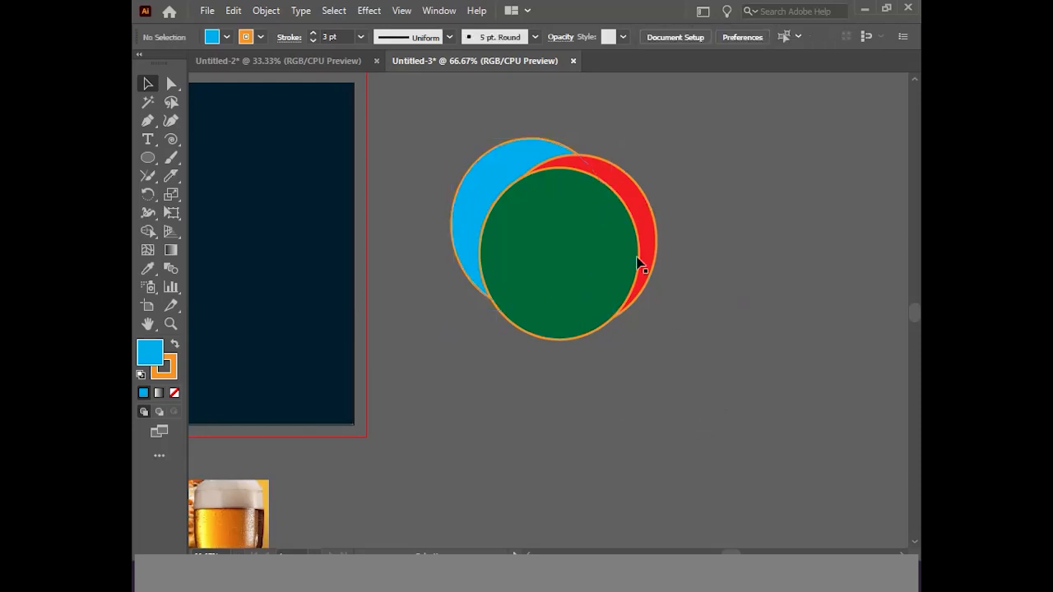
Bring the red ellipse forward one level, over the green one.
left_click(623, 179)
right_click(620, 178)
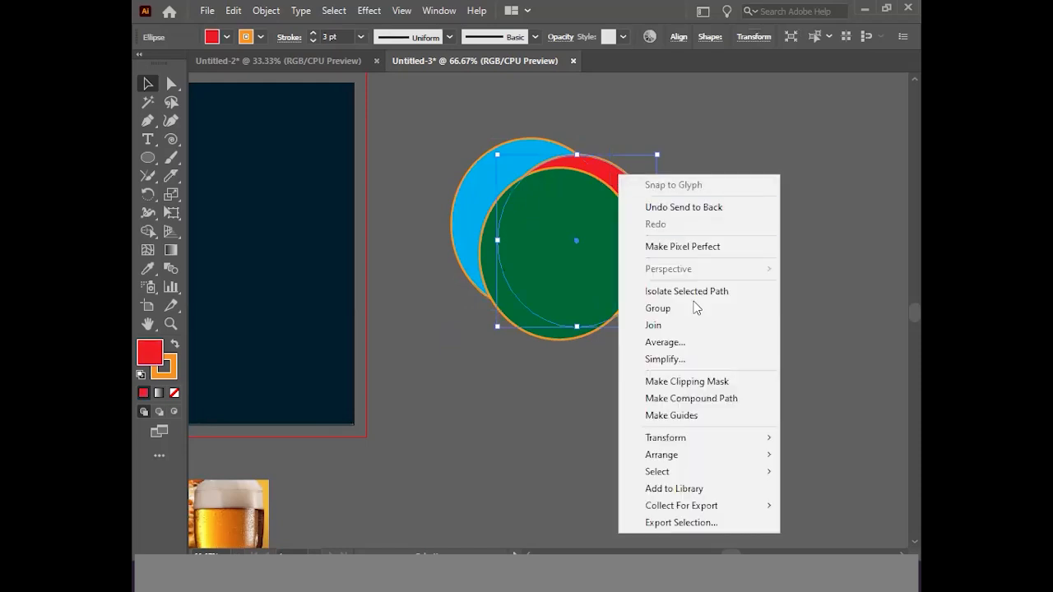
mouse_move(697, 459)
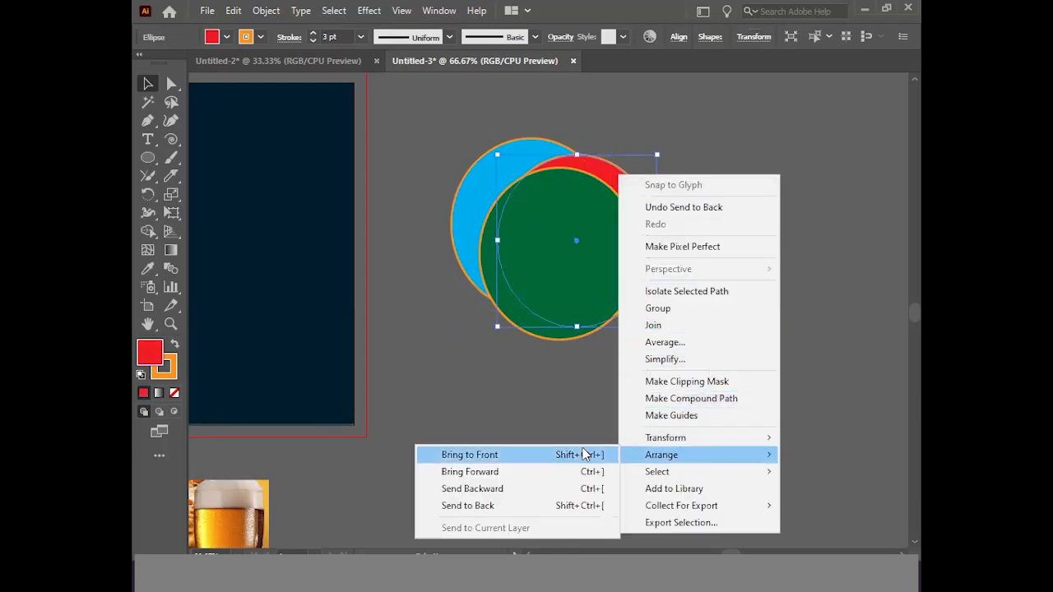
left_click(517, 471)
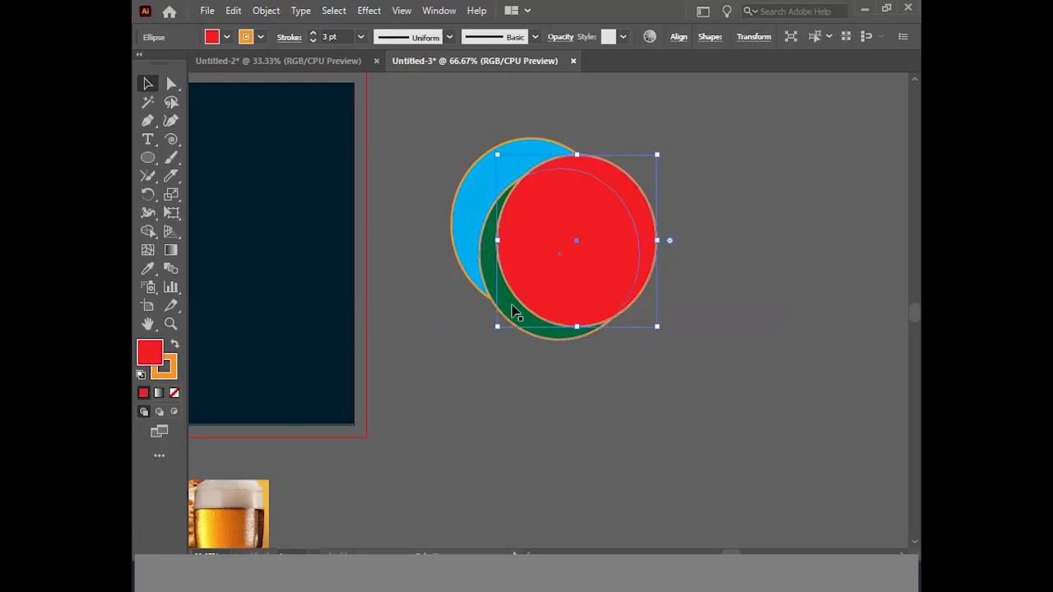
Send the red ellipse backward one level, behind the green one.
right_click(647, 205)
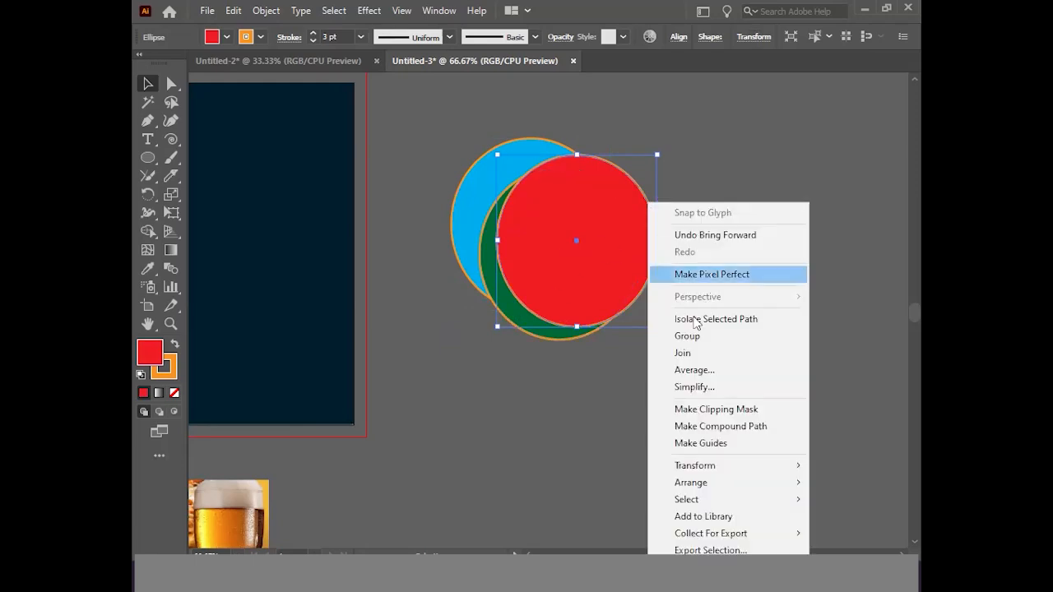
mouse_move(717, 483)
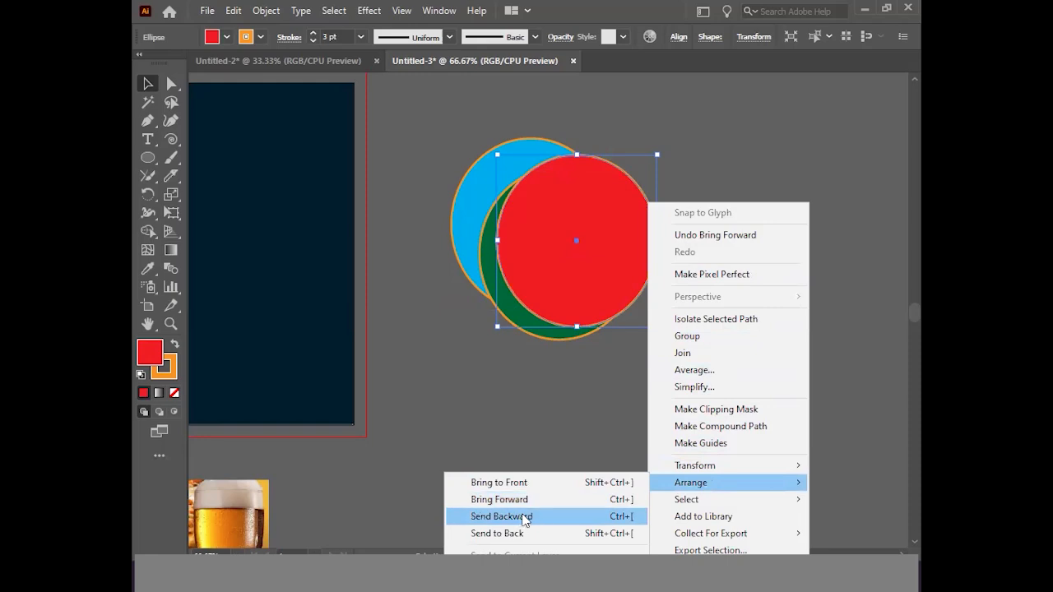
left_click(524, 517)
Try sending the red ellipse backward several more times to place it behind the blue ellipse.
right_click(619, 173)
left_click(617, 170)
right_click(616, 170)
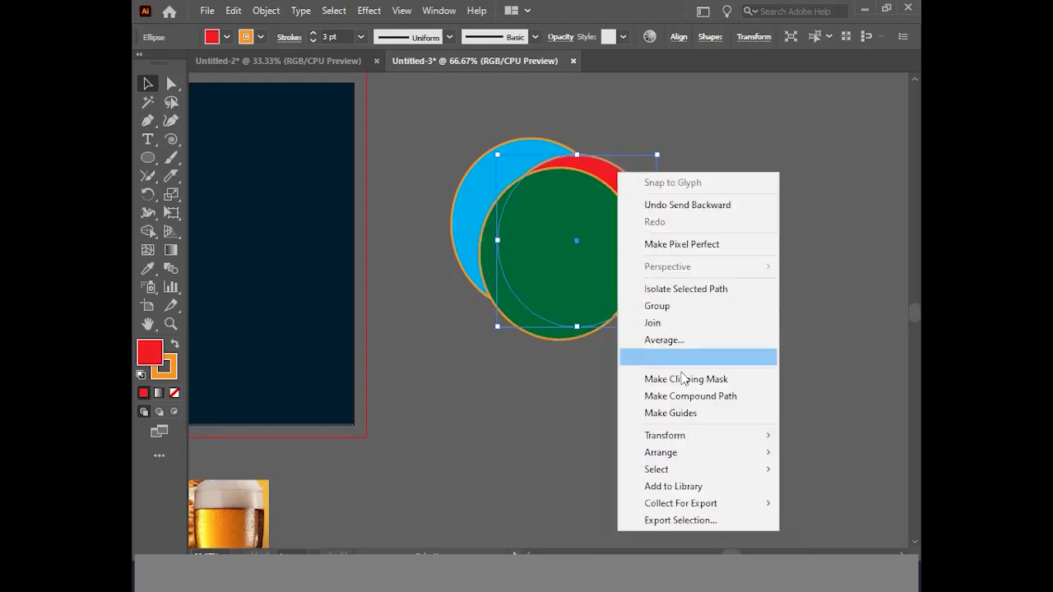
mouse_move(698, 458)
left_click(541, 482)
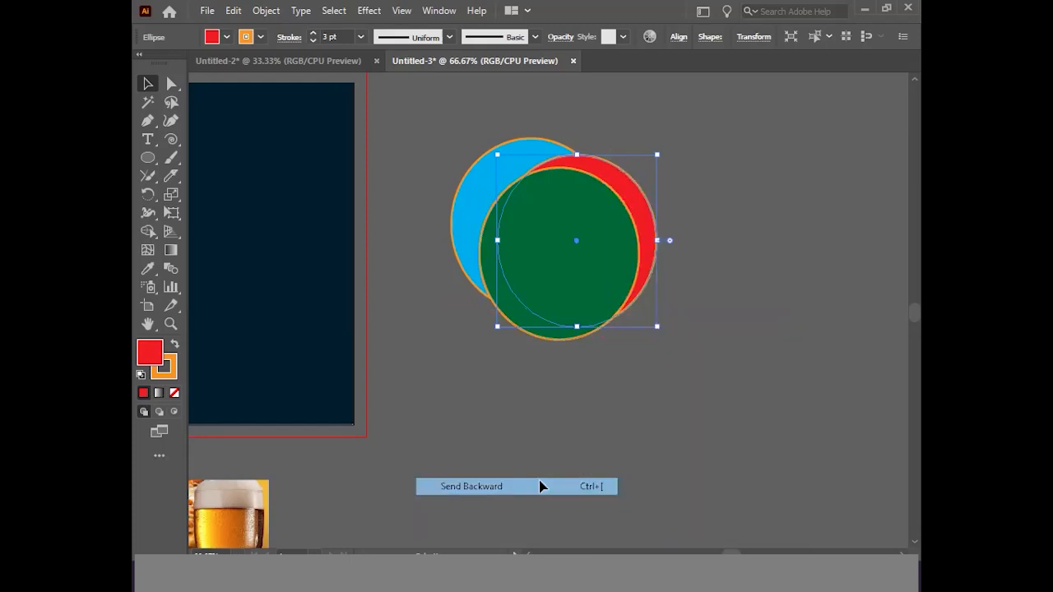
right_click(608, 172)
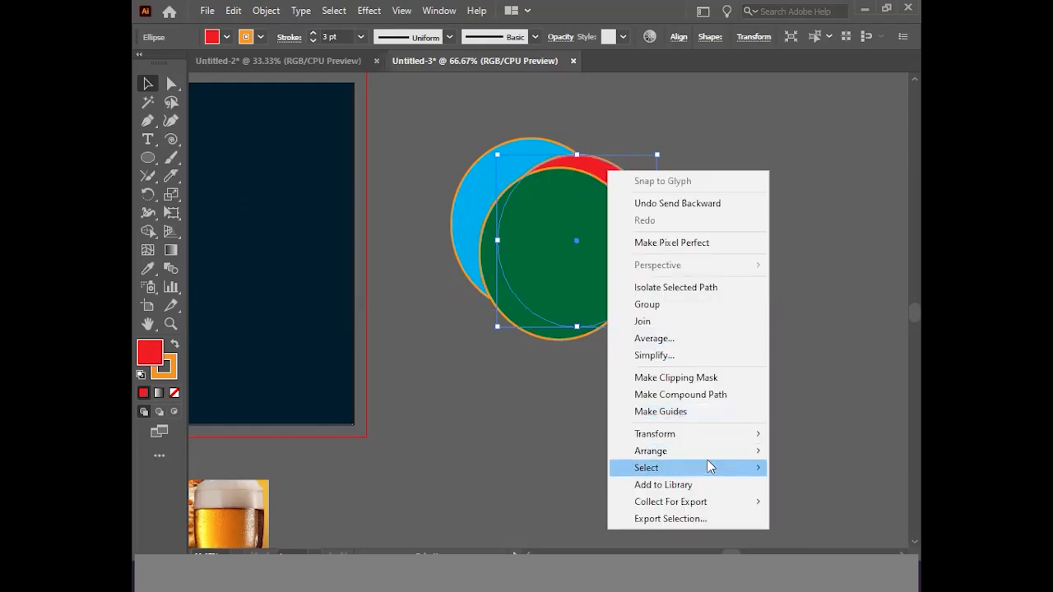
mouse_move(710, 459)
left_click(521, 485)
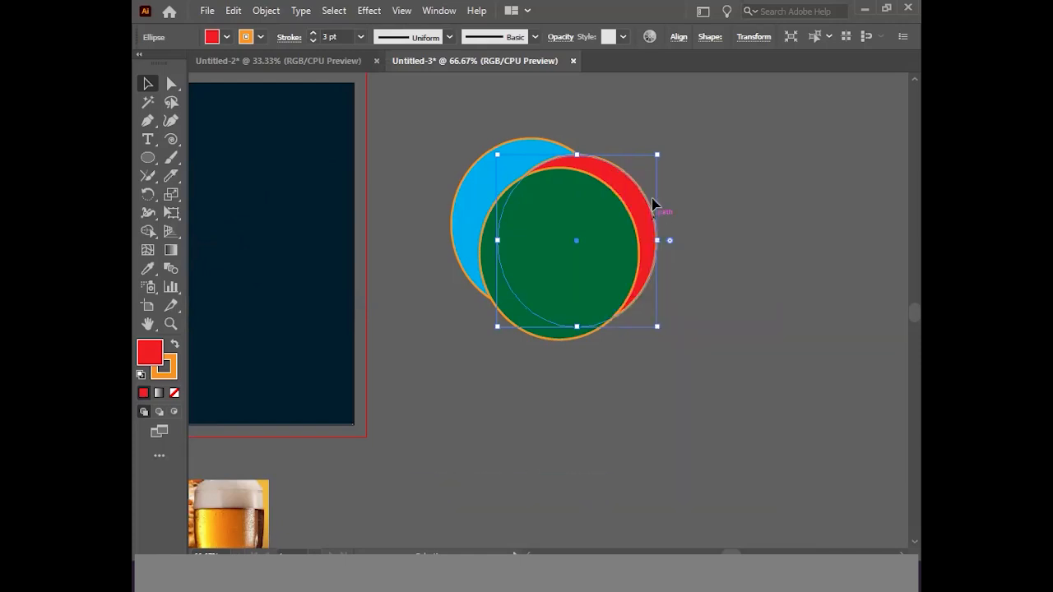
right_click(629, 202)
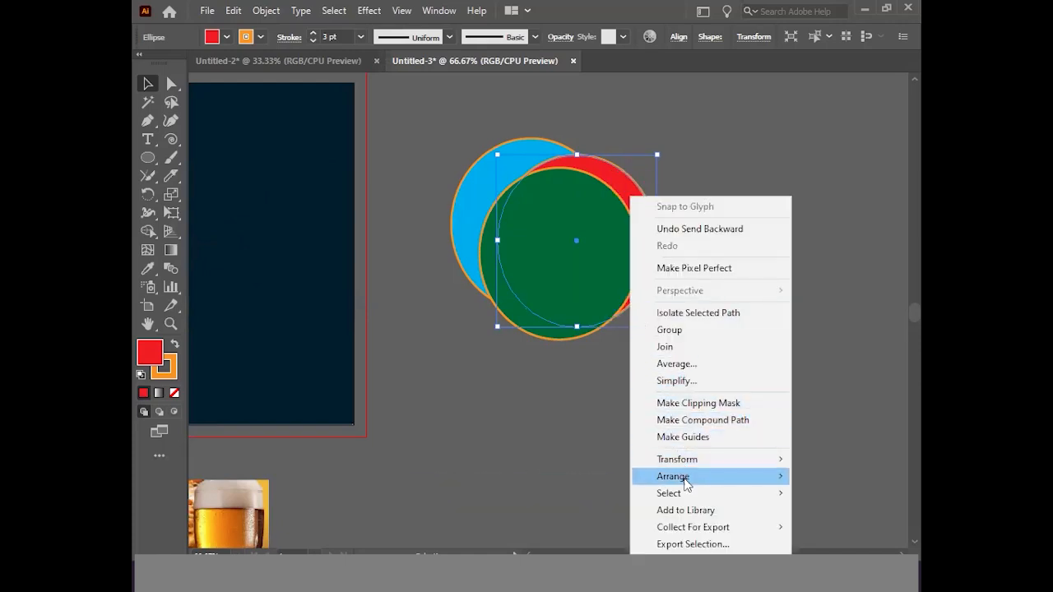
left_click(548, 508)
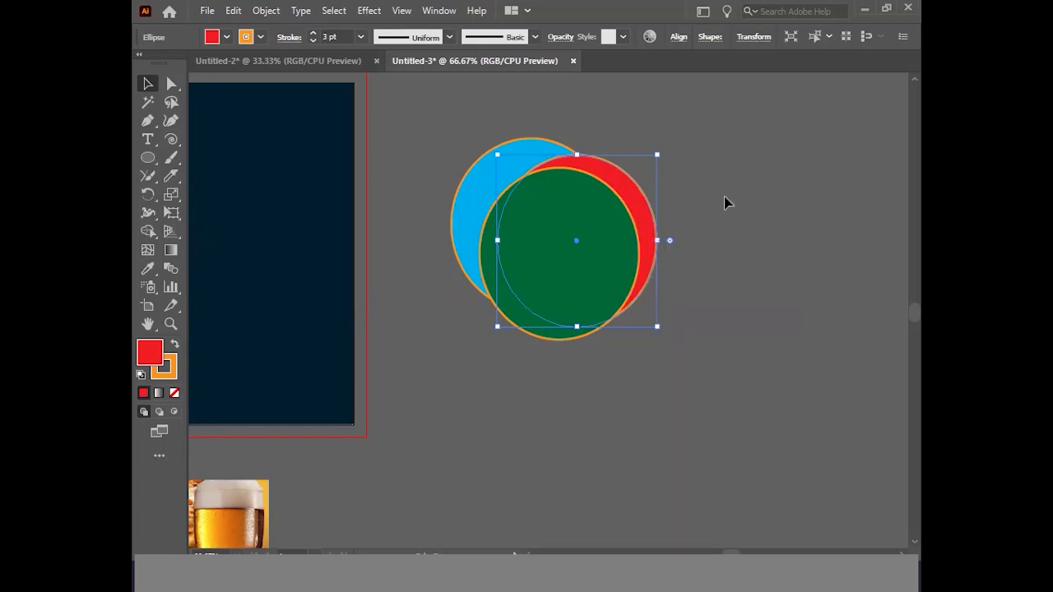
Delete the blue, red and green practice ellipses beside the banner.
scroll(555, 216, "left", 5)
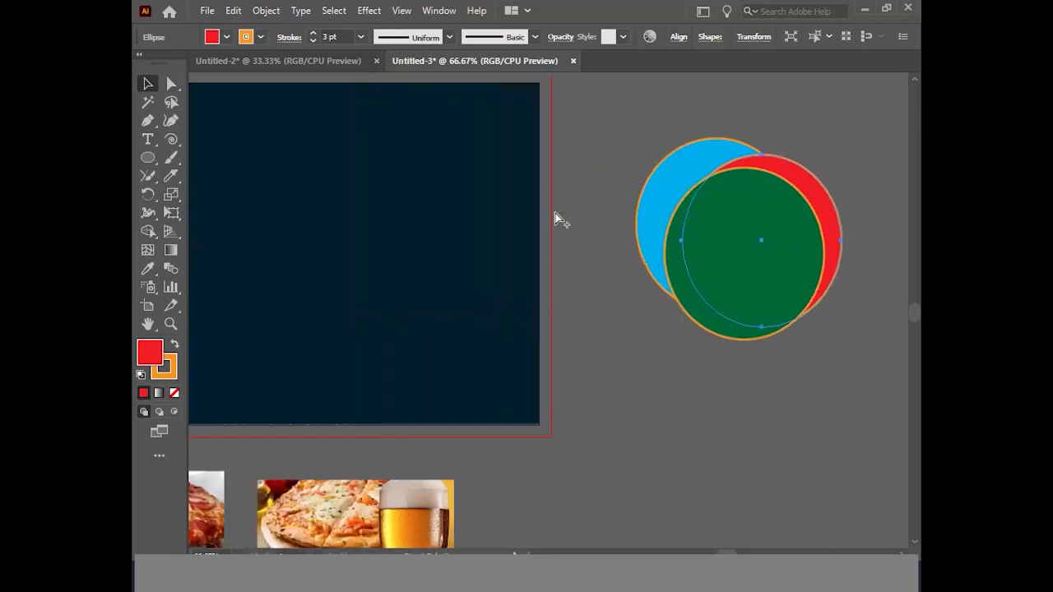
left_click(467, 237, "ctrl+alt")
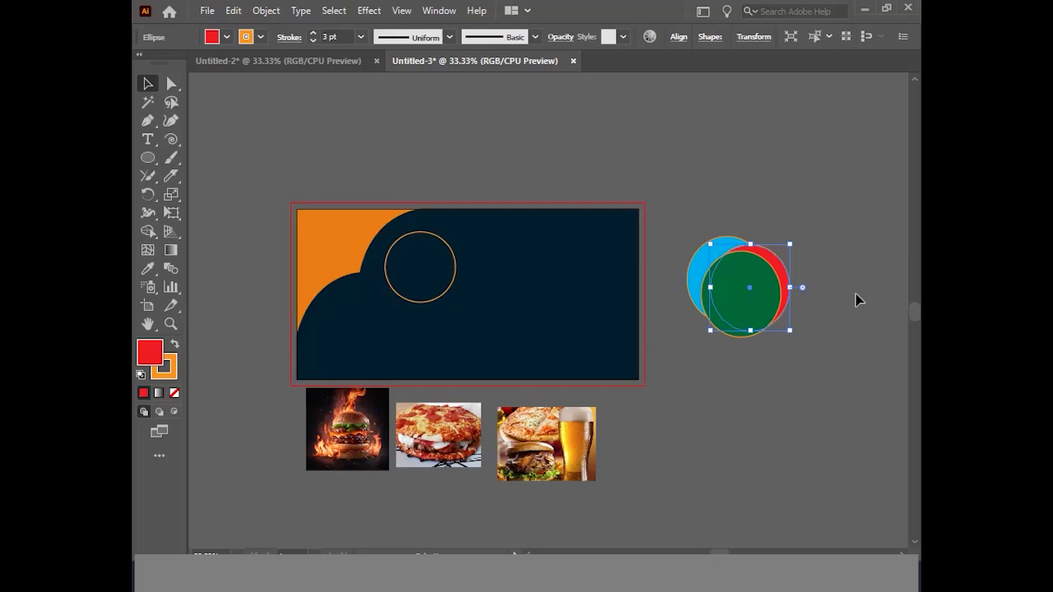
left_click(781, 222)
left_click_drag(713, 200, 810, 365)
key("Delete")
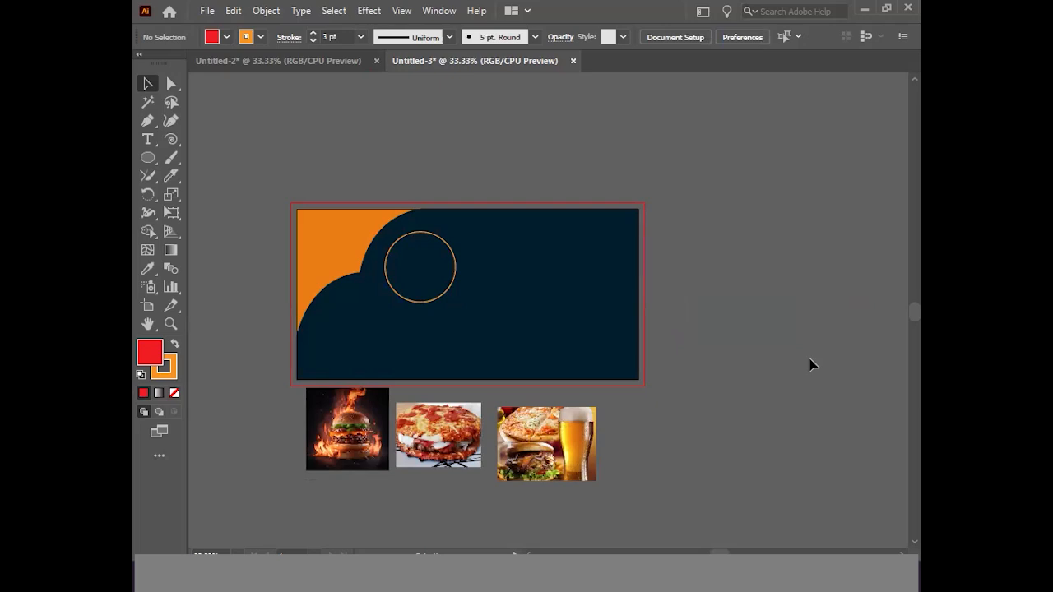
Select the orange-outlined circle on the banner with its bounding box shown.
left_click(455, 324, "ctrl")
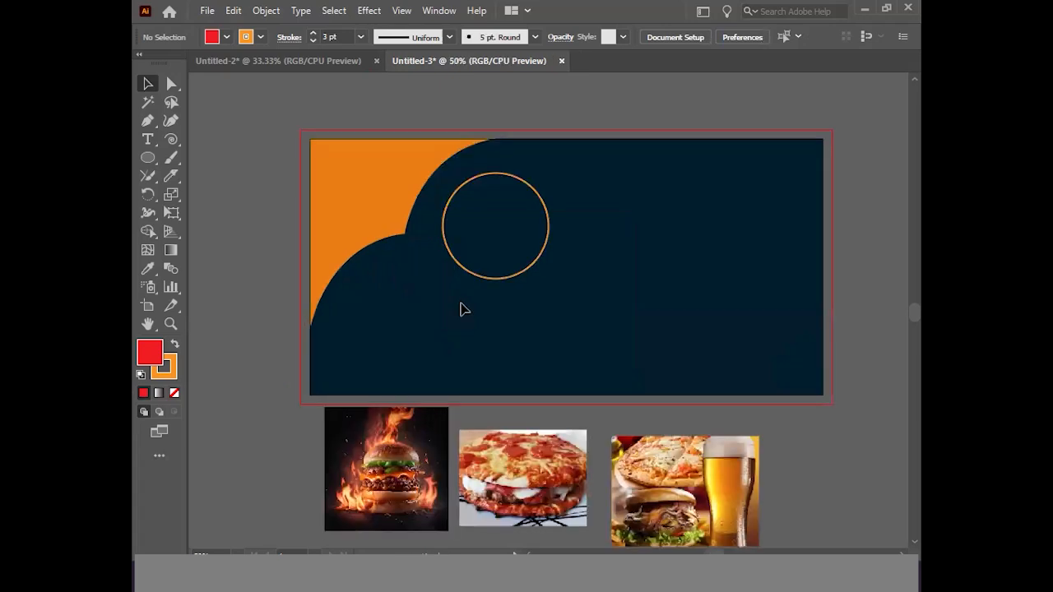
left_click(518, 282)
key("ctrl+equal")
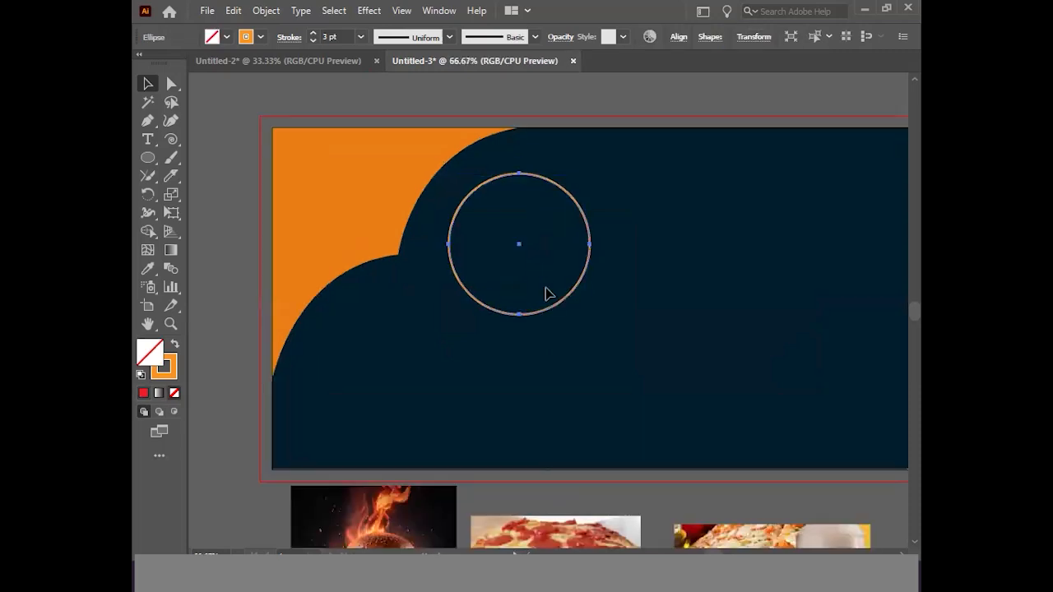
key("ctrl+shift+b")
key("ctrl+shift+b")
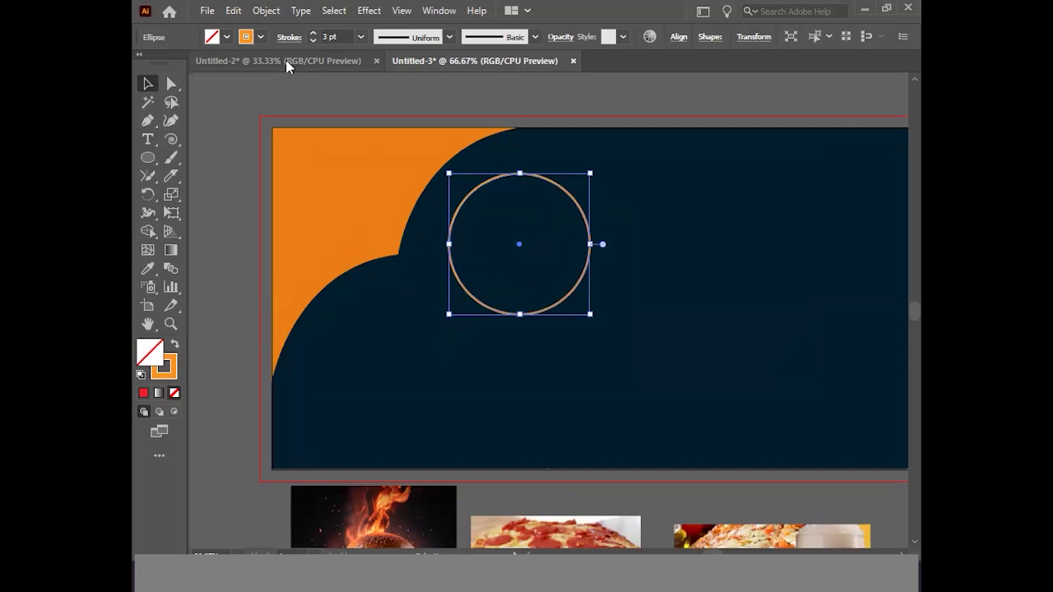
left_click(265, 11)
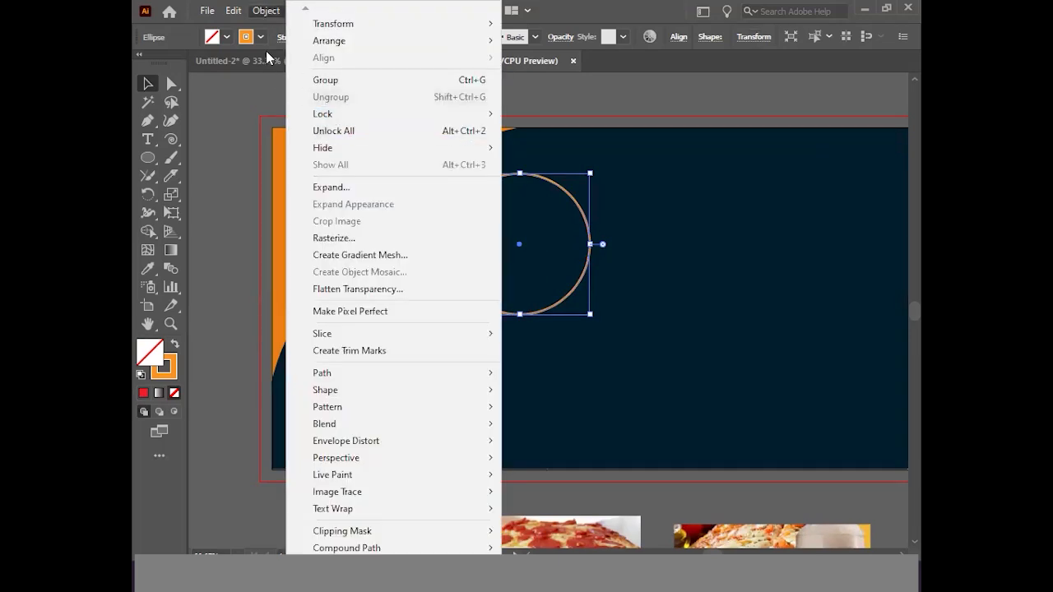
left_click(234, 11)
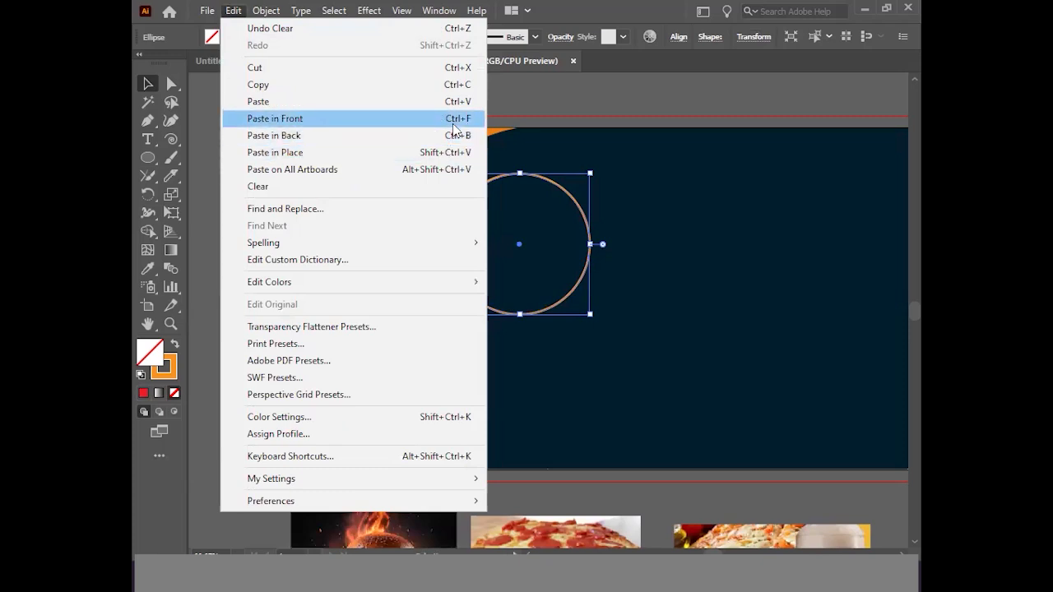
left_click(642, 153)
Copy the orange-outlined circle, paste it in front, and shrink the copy slightly around its centre to form an inner ring.
left_click(540, 184)
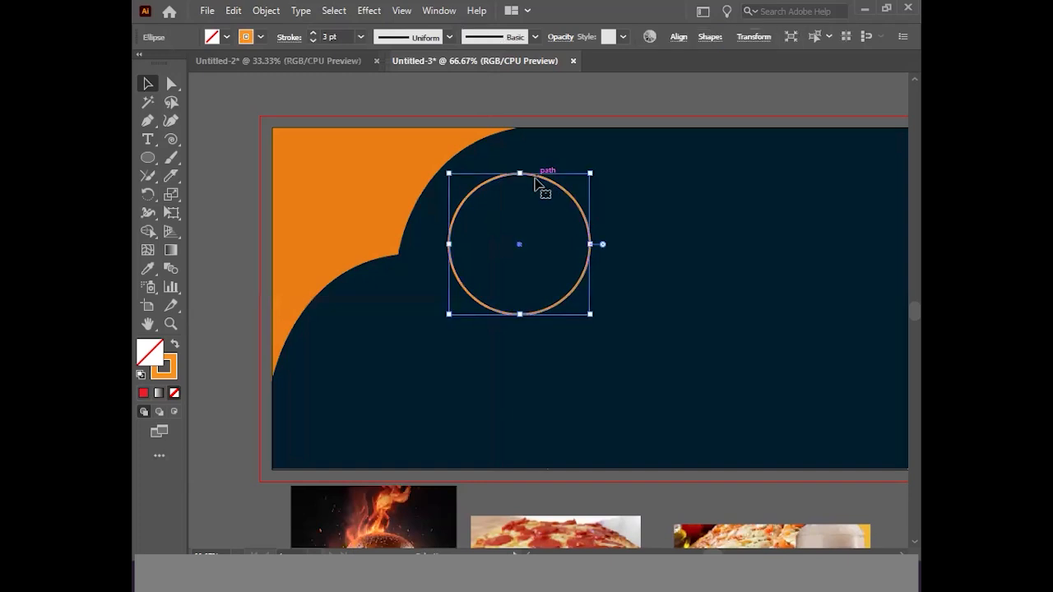
key("ctrl+c")
left_click_drag(591, 314, 584, 307)
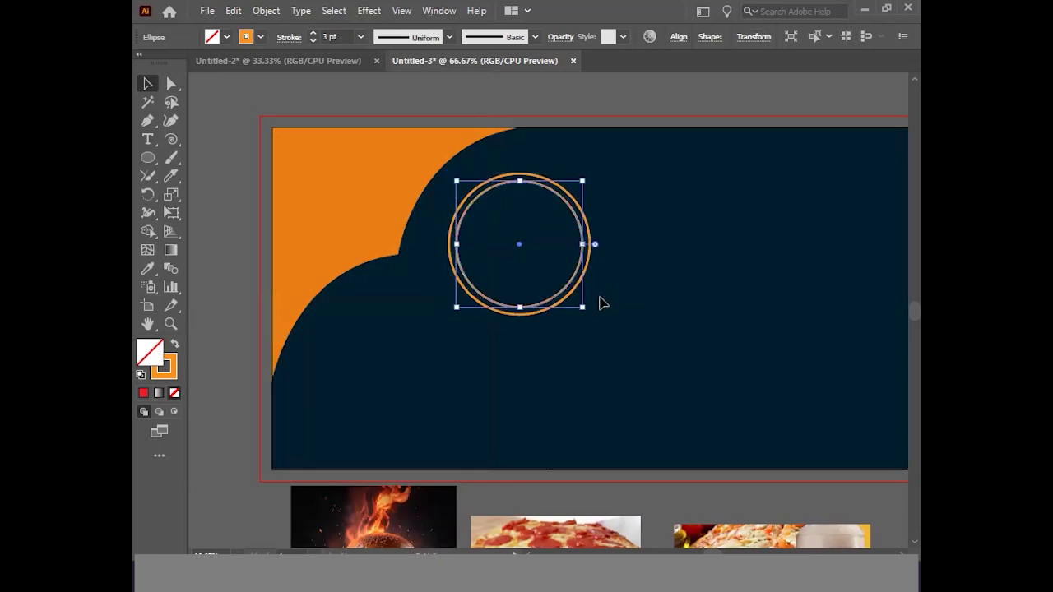
Fill the inner circle with white and remove its orange stroke.
left_click(224, 38)
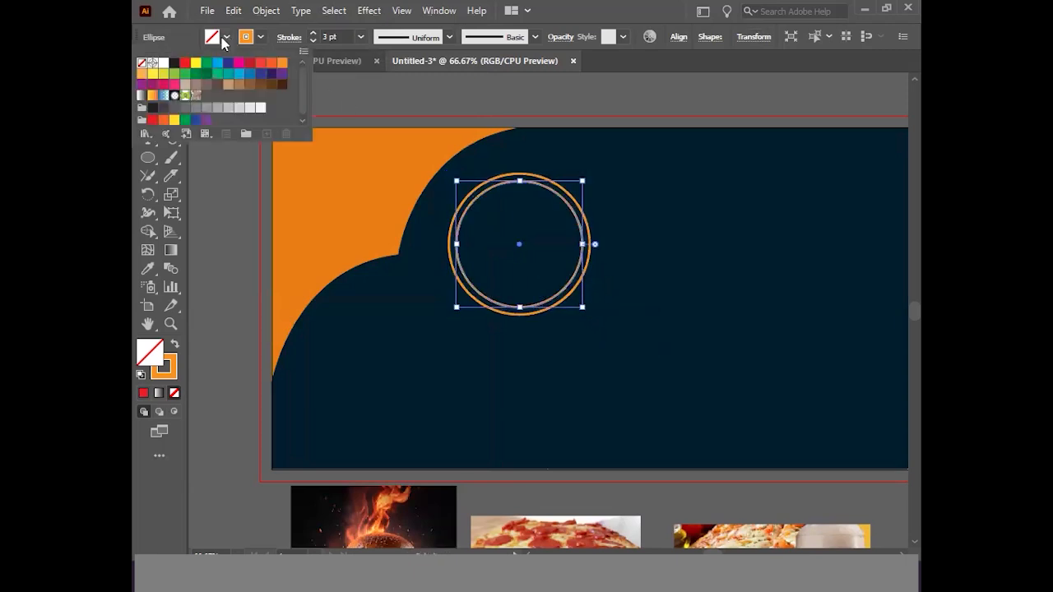
left_click(164, 63)
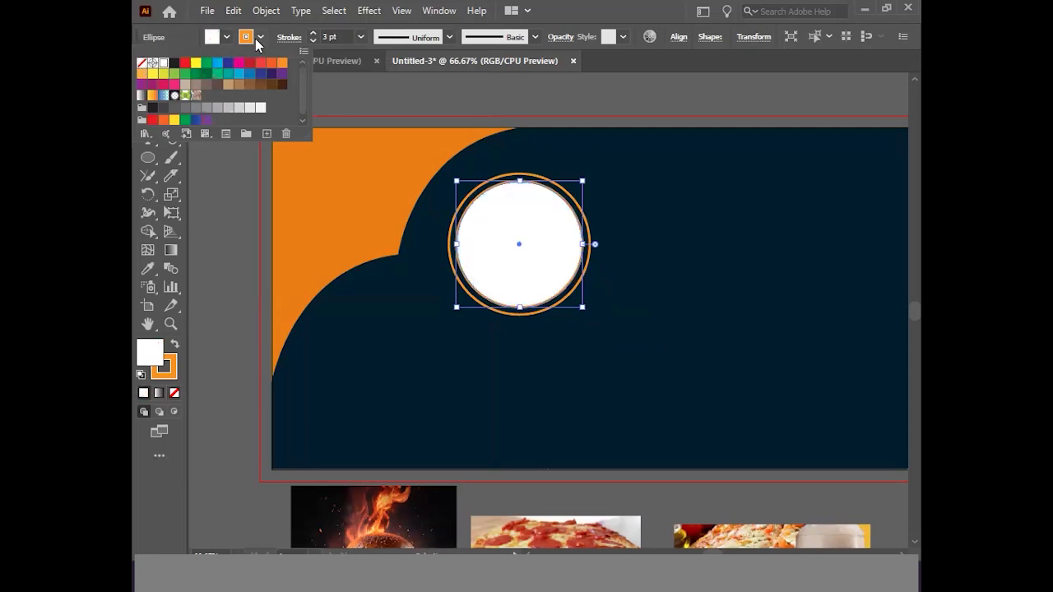
left_click(260, 36)
left_click(260, 36)
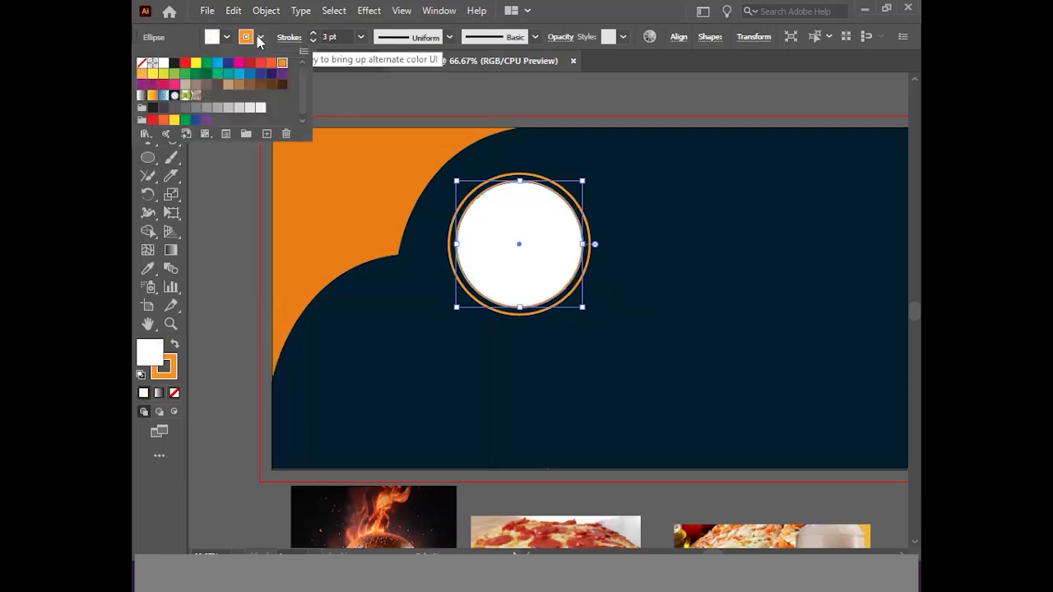
left_click(141, 63)
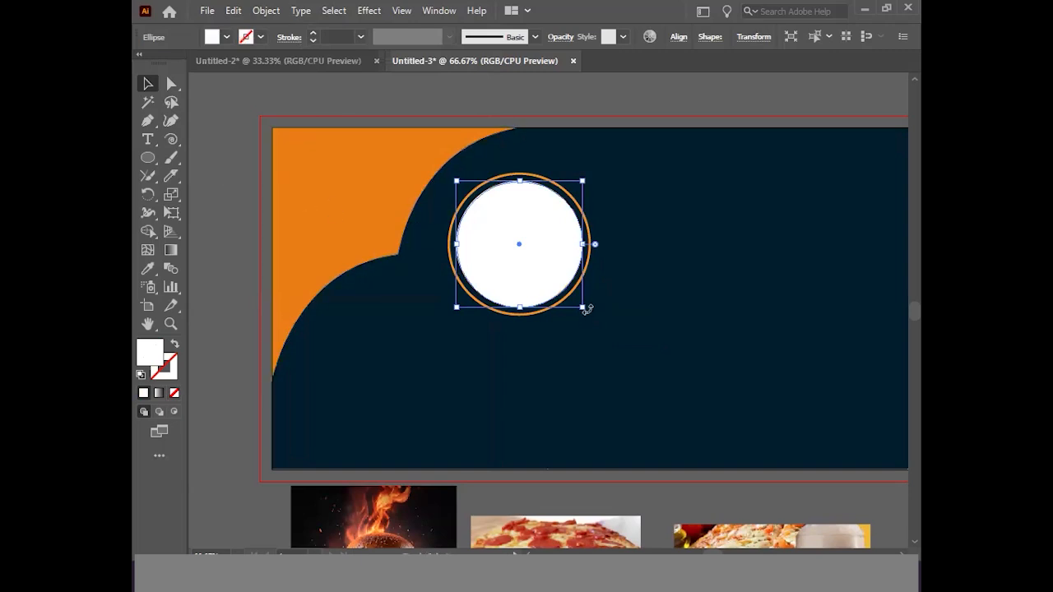
Enlarge the white circle slightly around its centre, leaving a narrow dark gap inside the orange ring.
left_click_drag(583, 307, 584, 310)
left_click(548, 262, "ctrl")
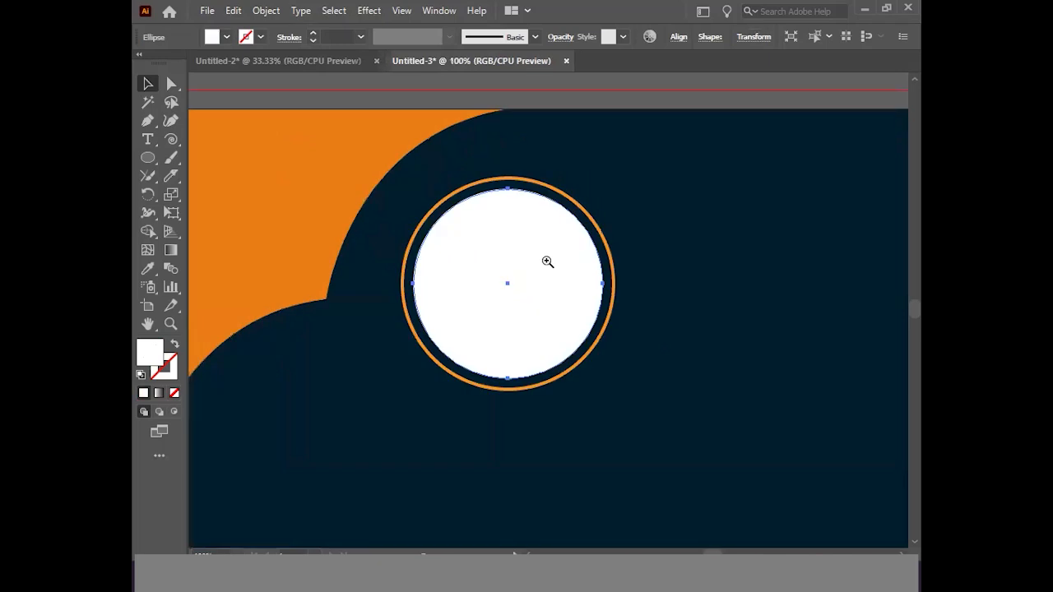
left_click(547, 295, "ctrl")
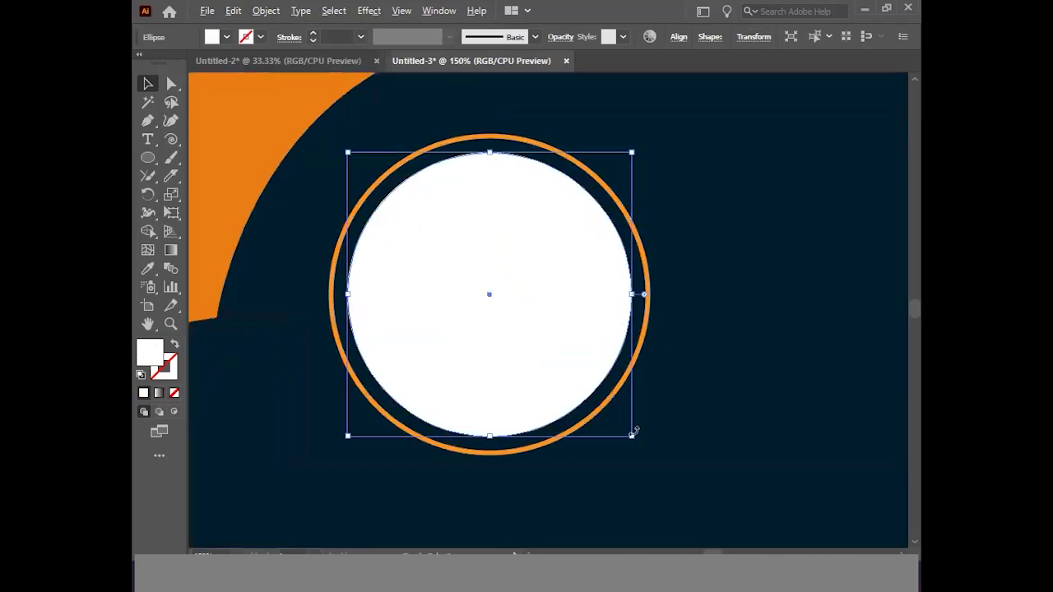
left_click_drag(634, 435, 642, 444)
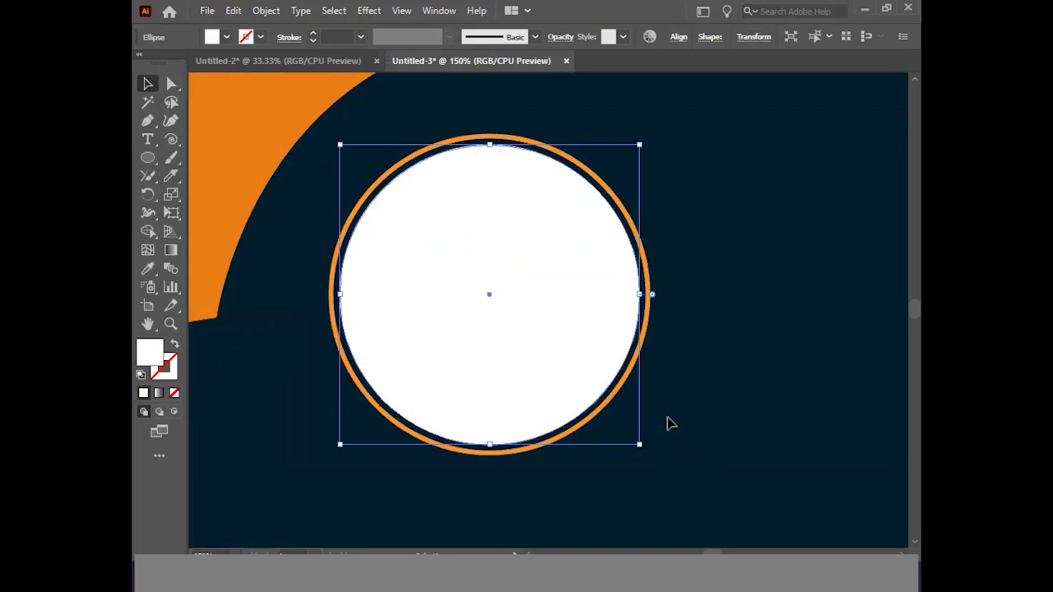
left_click(742, 353)
scroll(755, 347, "down", 1)
scroll(713, 324, "down", 2)
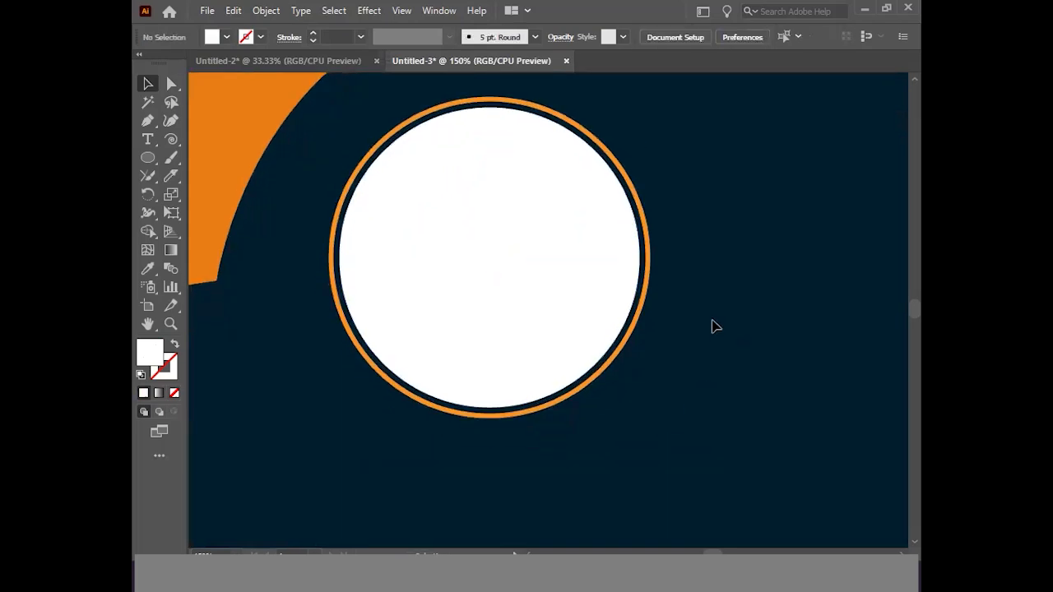
Copy the white circle, paste it in front, and shrink the copy slightly around its centre.
left_click(479, 221)
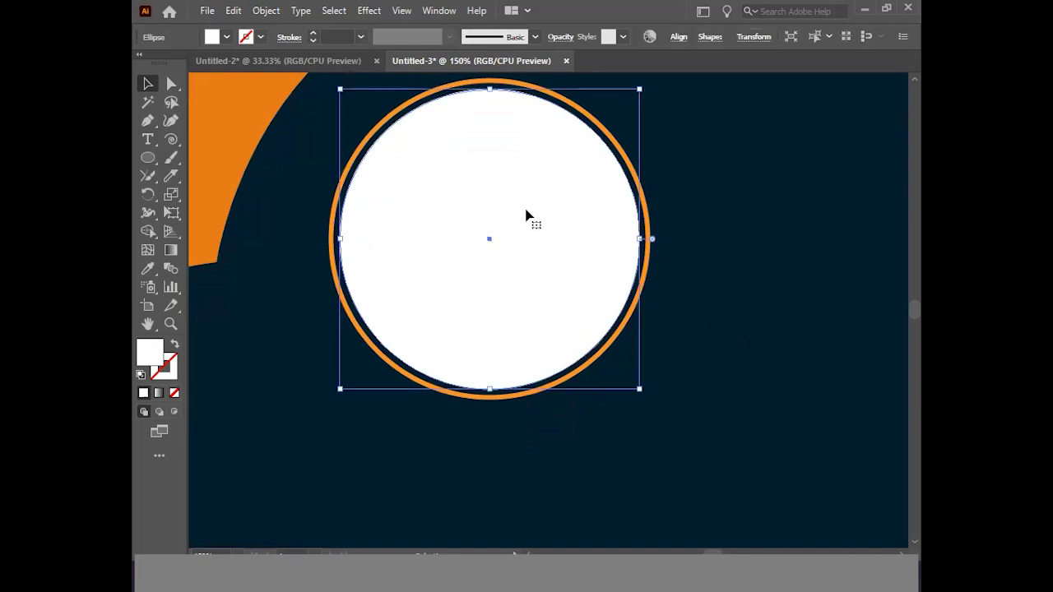
key("ctrl+c")
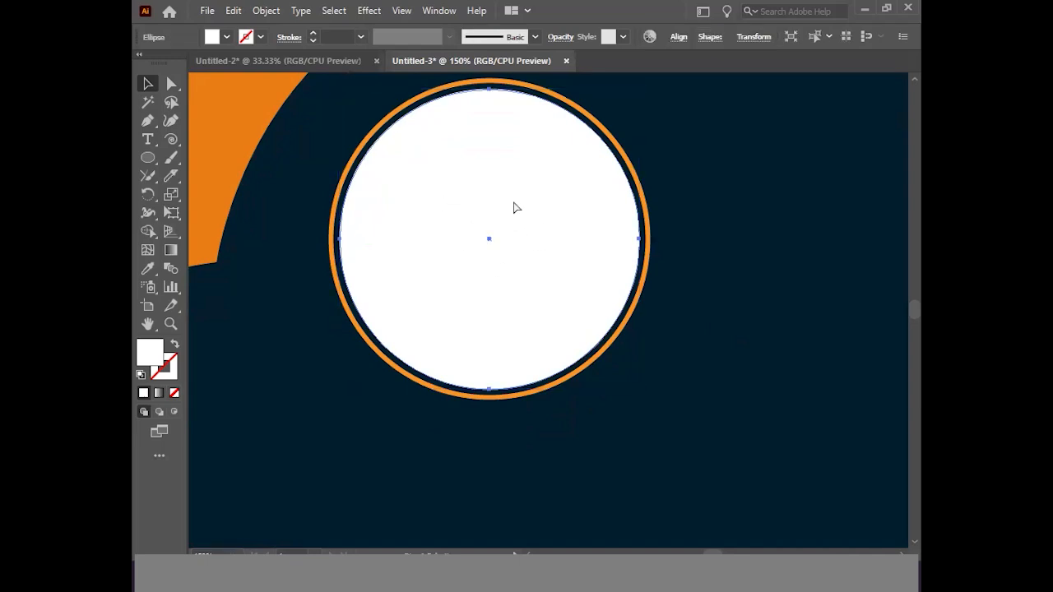
key("ctrl+f")
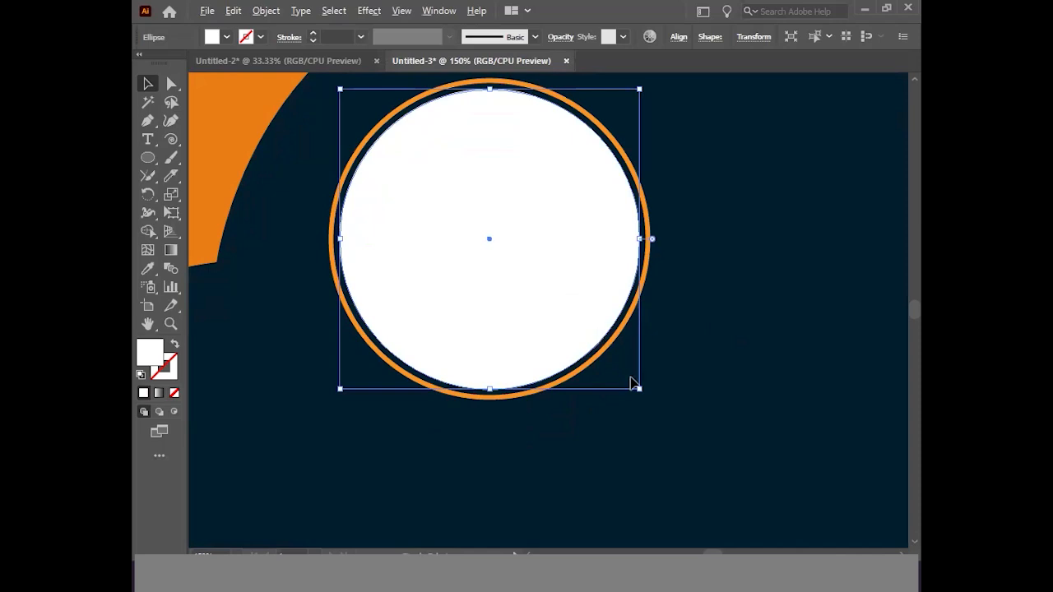
left_click_drag(639, 388, 637, 383)
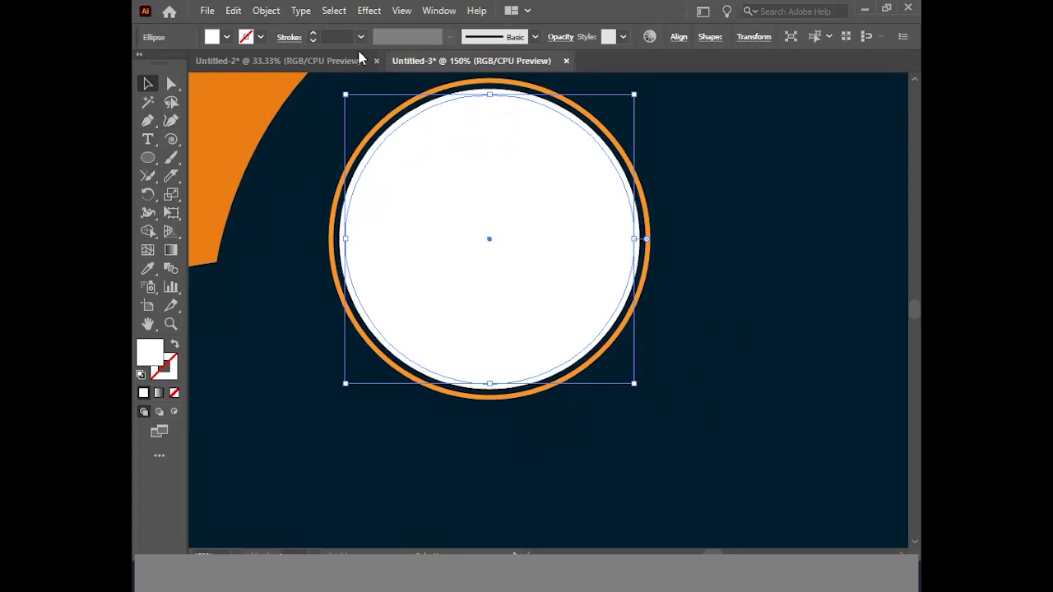
Fill the smaller front circle with light blue so the white circle forms a thin border around it.
left_click(226, 36)
left_click(218, 63)
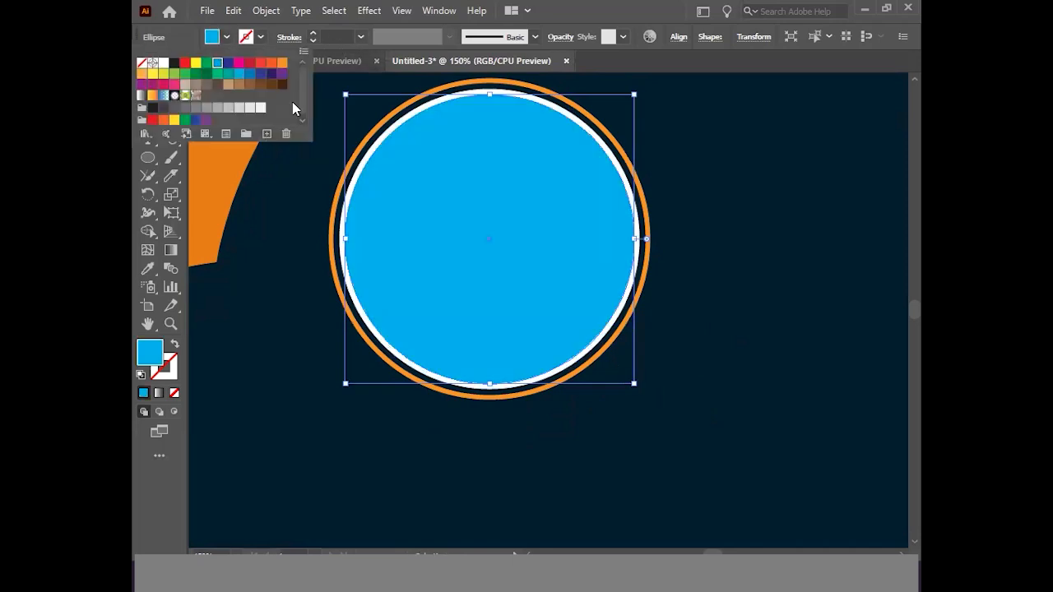
left_click(763, 239)
left_click(757, 301)
scroll(615, 303, "down", 1)
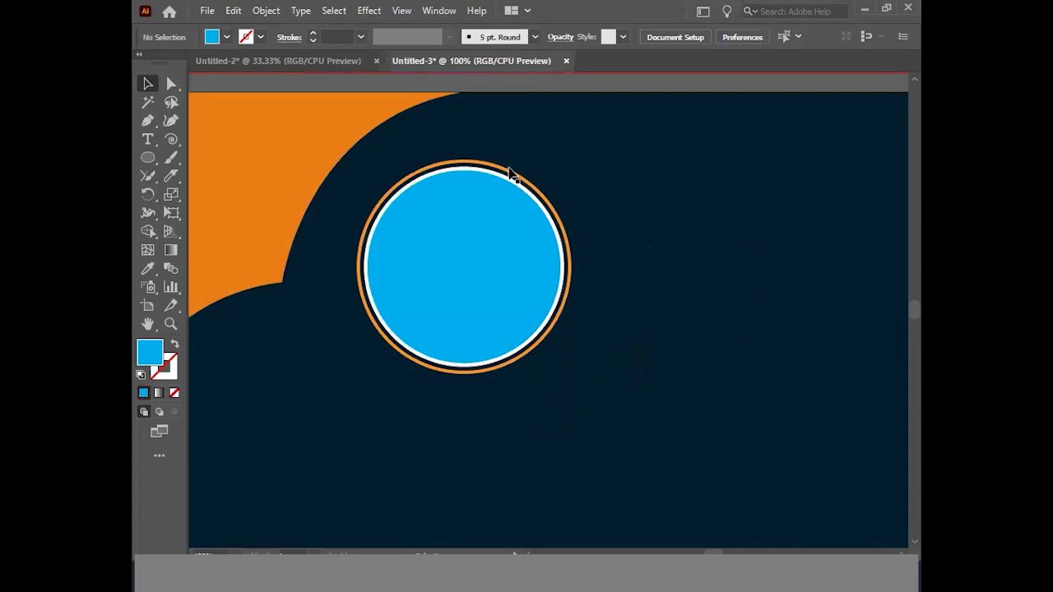
Add two smaller copies of the complete concentric circle set side by side beneath the original, touching its outer ring.
scroll(518, 279, "down", 1)
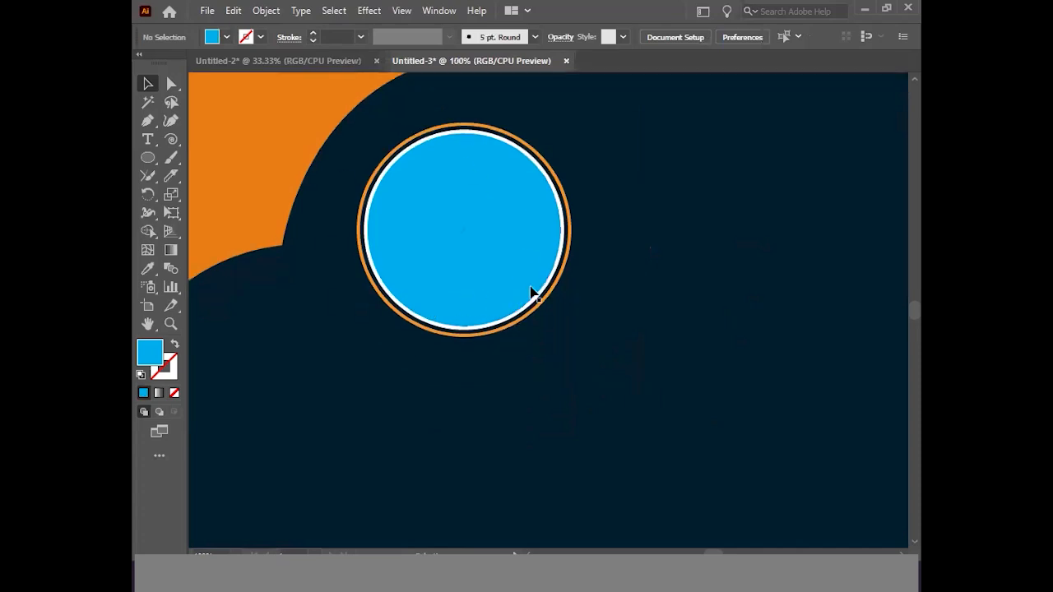
scroll(537, 286, "down", 1)
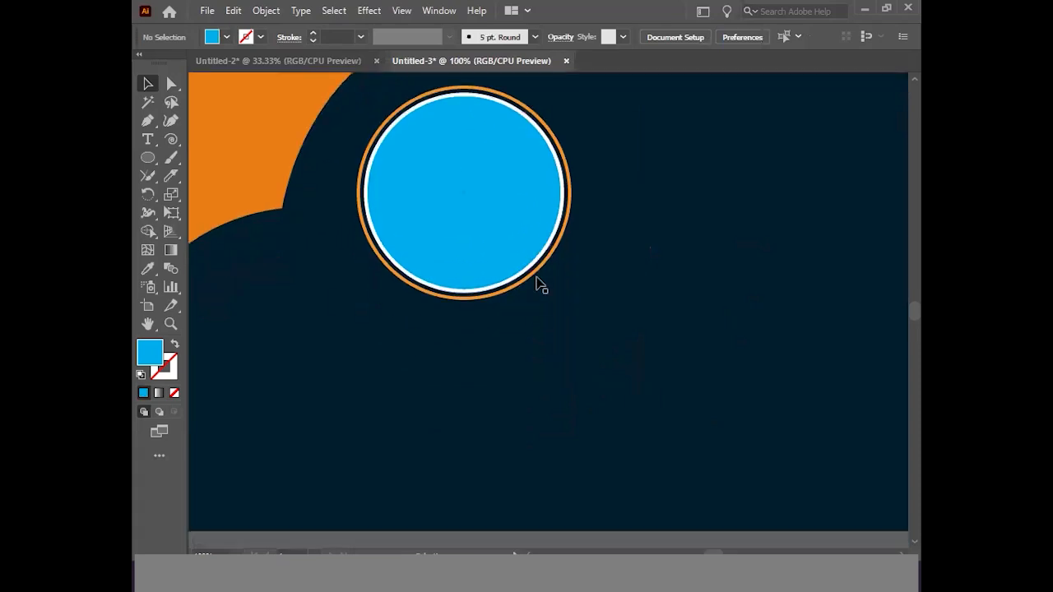
scroll(540, 286, "down", 1)
left_click_drag(343, 131, 492, 294)
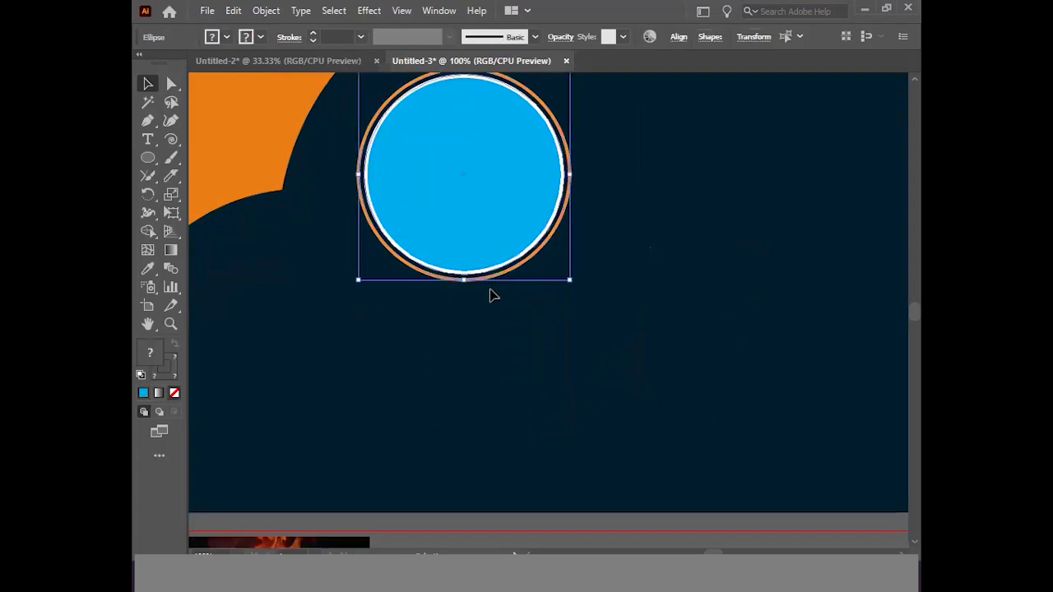
left_click_drag(506, 219, 621, 403)
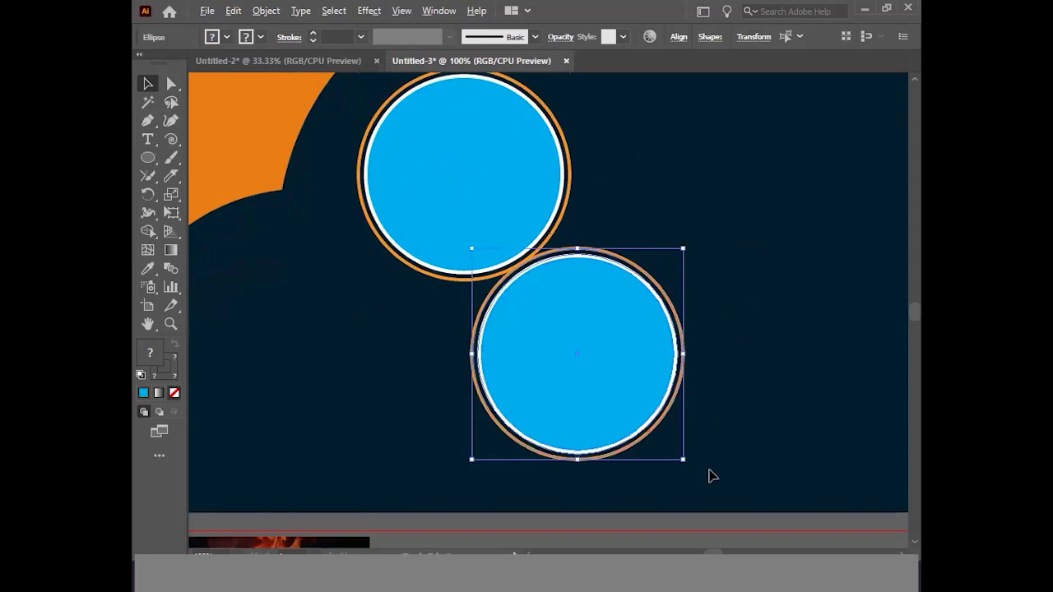
left_click_drag(682, 458, 662, 438)
left_click_drag(599, 373, 389, 372)
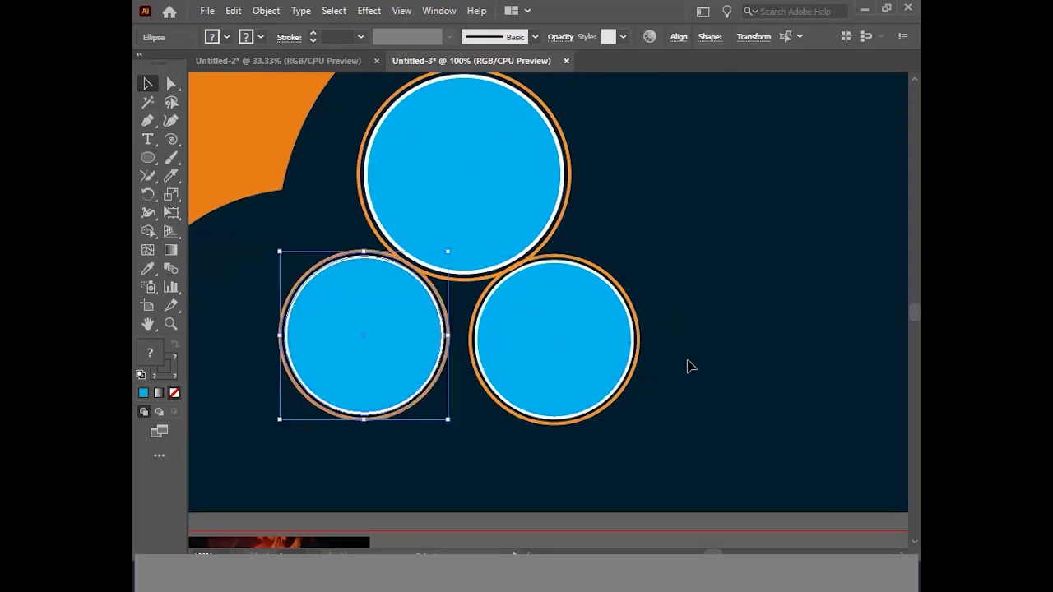
left_click(735, 351)
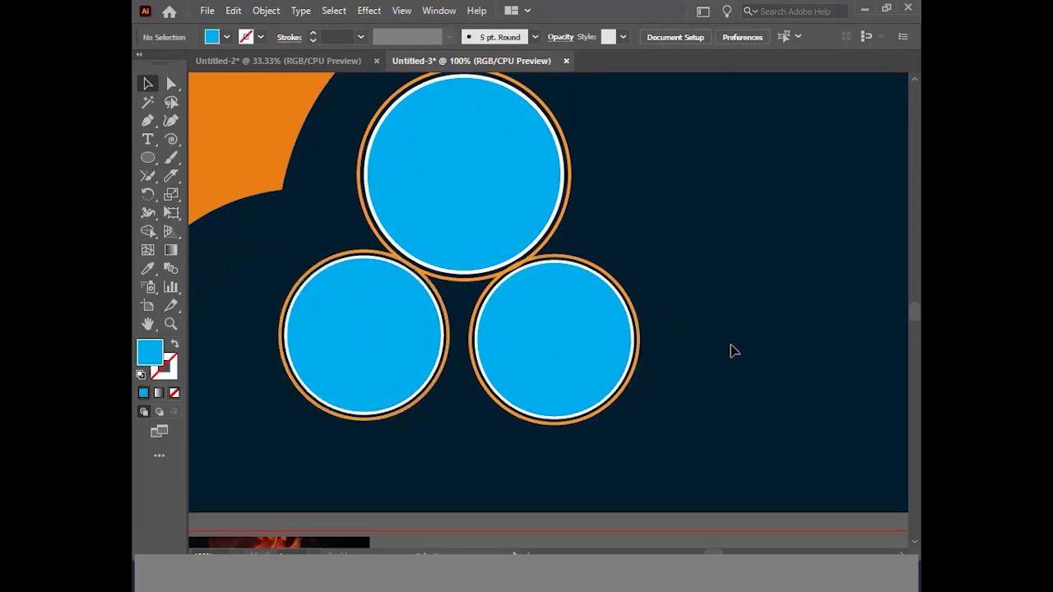
Move the flaming burger picture from below the banner onto the dark area beside the large circle.
left_click(545, 379, "ctrl+alt")
left_click(544, 379, "ctrl+alt")
left_click(390, 414)
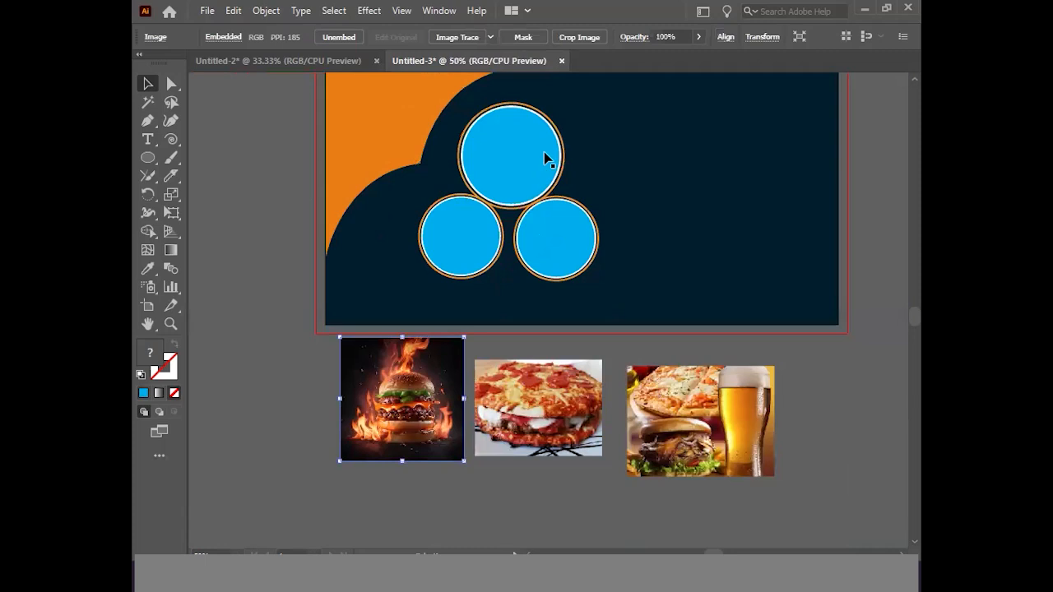
scroll(613, 317, "up", 2)
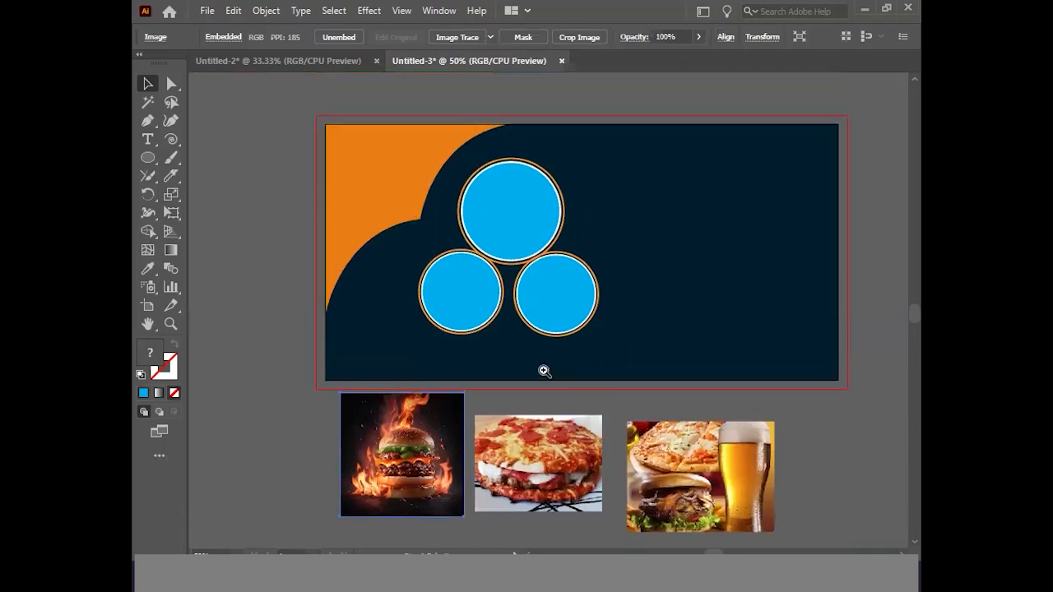
left_click(545, 370, "ctrl")
left_click_drag(401, 395, 761, 201)
scroll(608, 198, "up", 3)
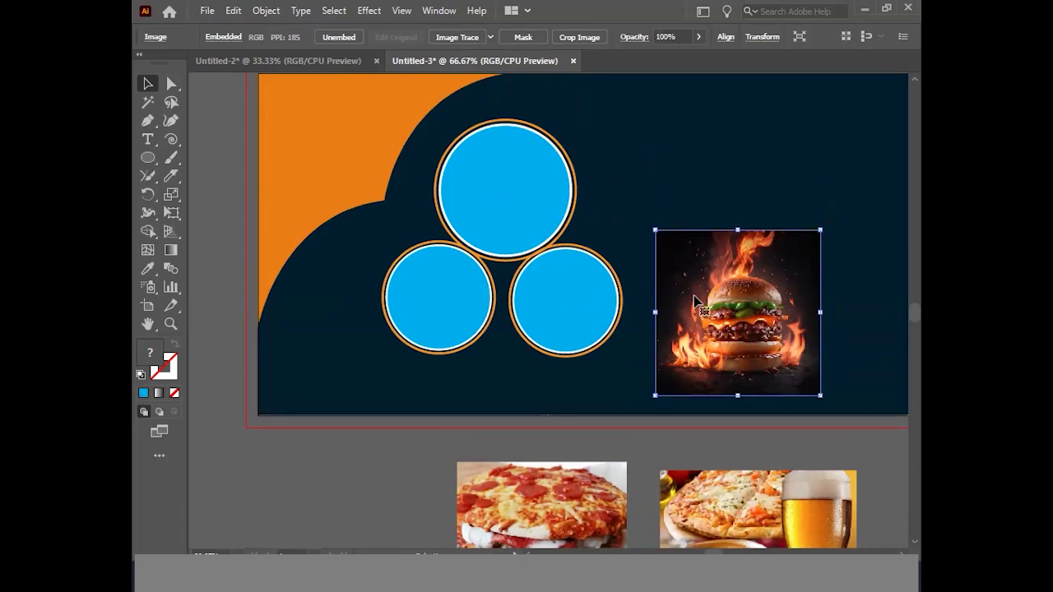
key("ctrl+=")
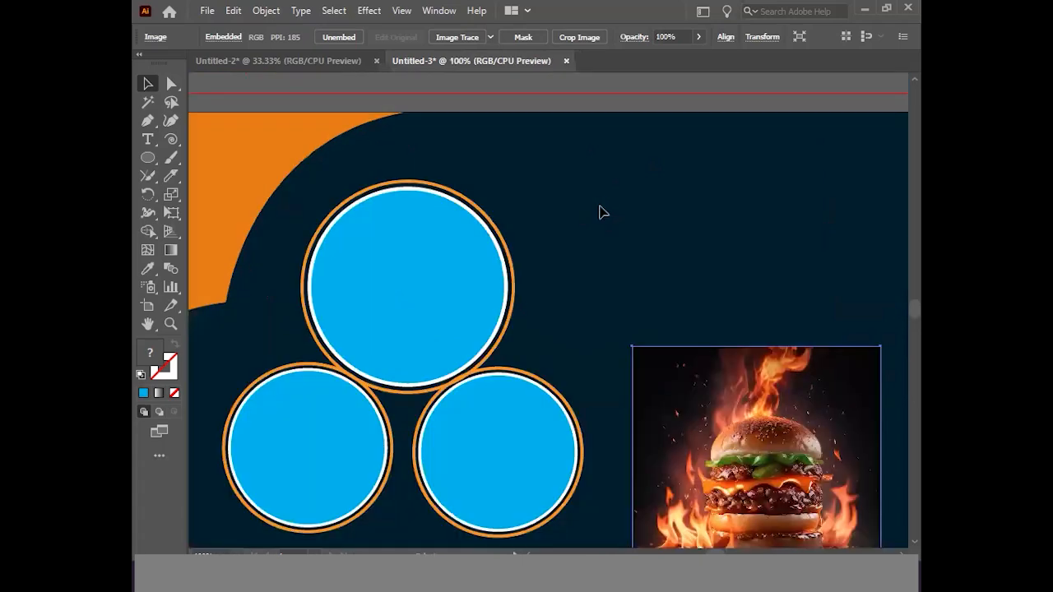
left_click_drag(737, 389, 665, 205)
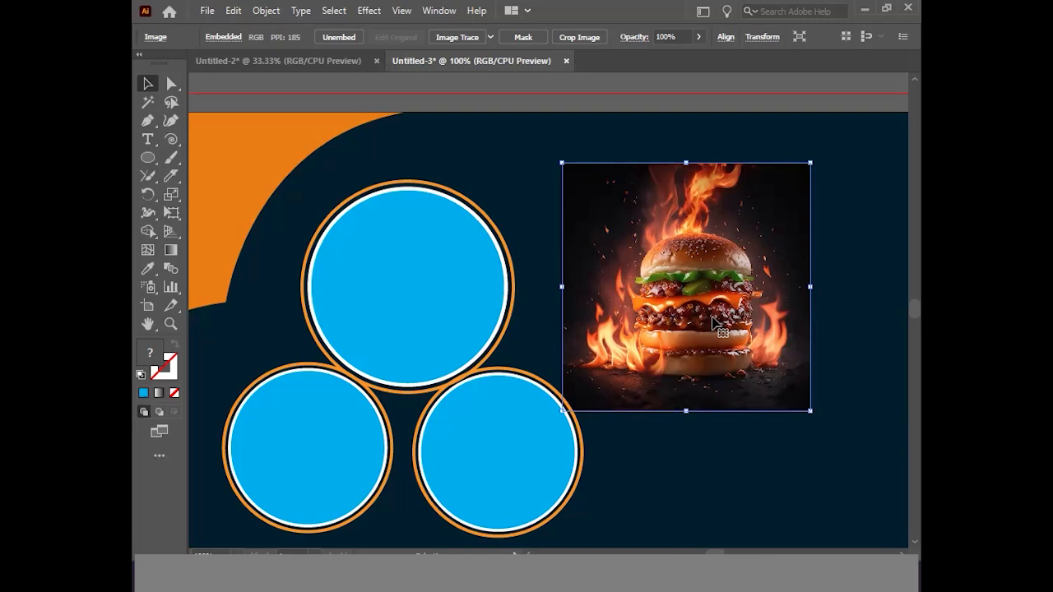
Try the burger picture behind the large blue circle and return it to the empty area beside the circle.
left_click_drag(739, 301, 467, 277)
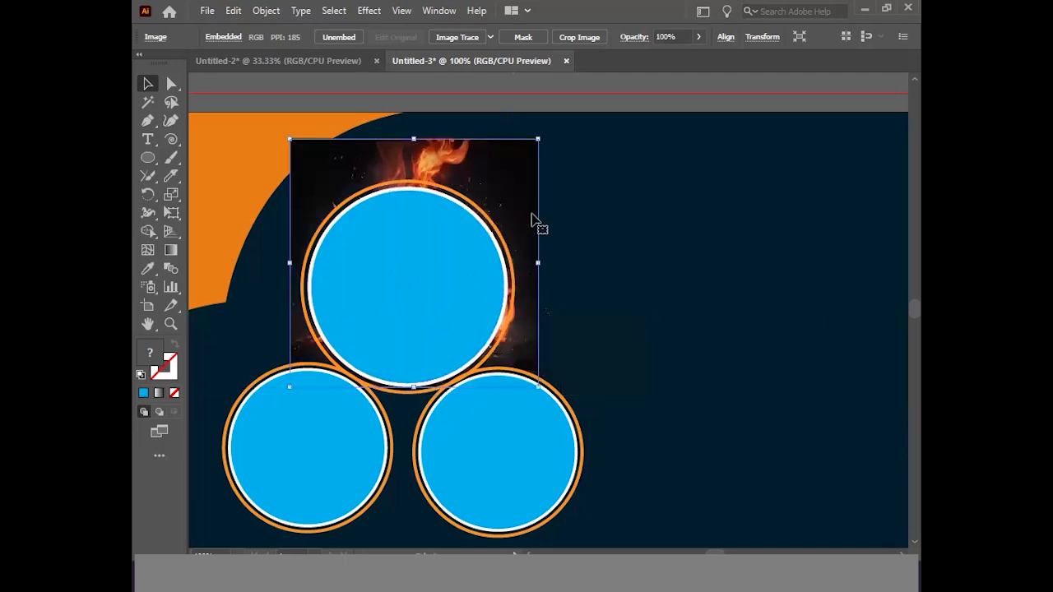
scroll(531, 221, "down", 1)
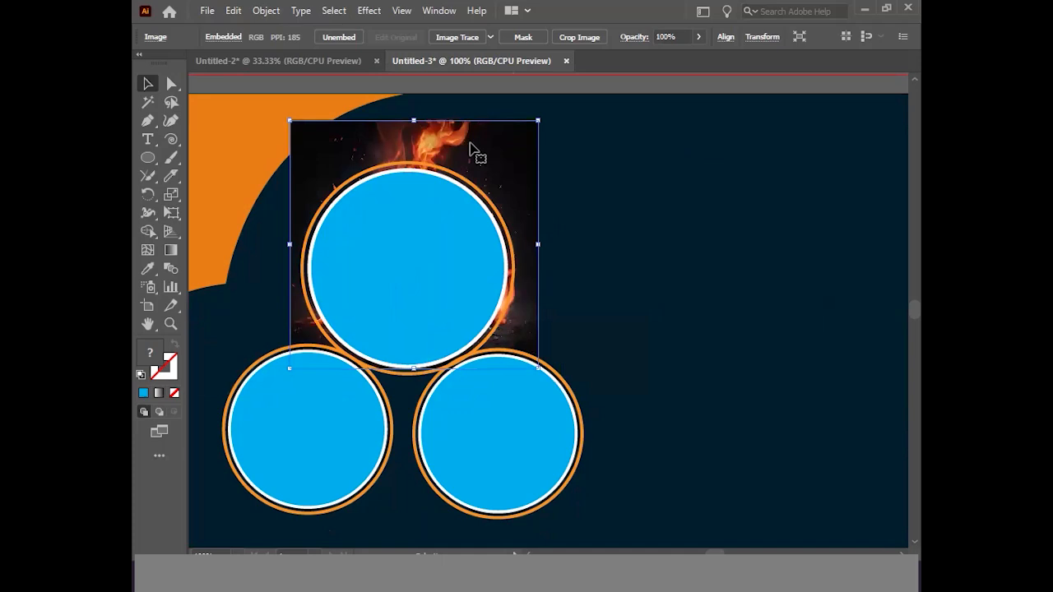
left_click_drag(470, 148, 703, 148)
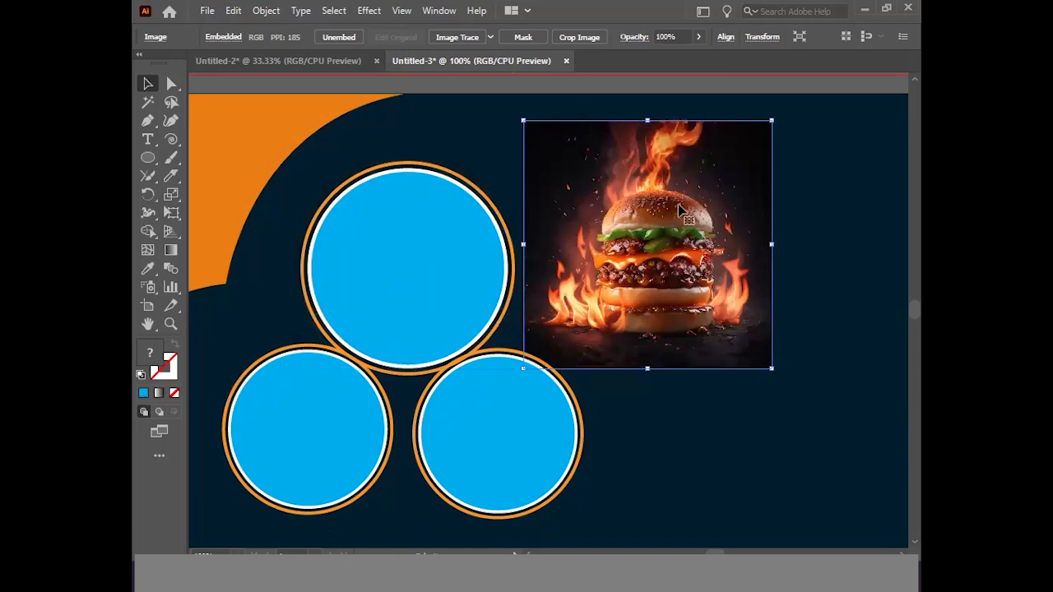
Send the burger picture backward, shrink it to the large orange ring's width, and centre it behind the large blue circle.
right_click(615, 221)
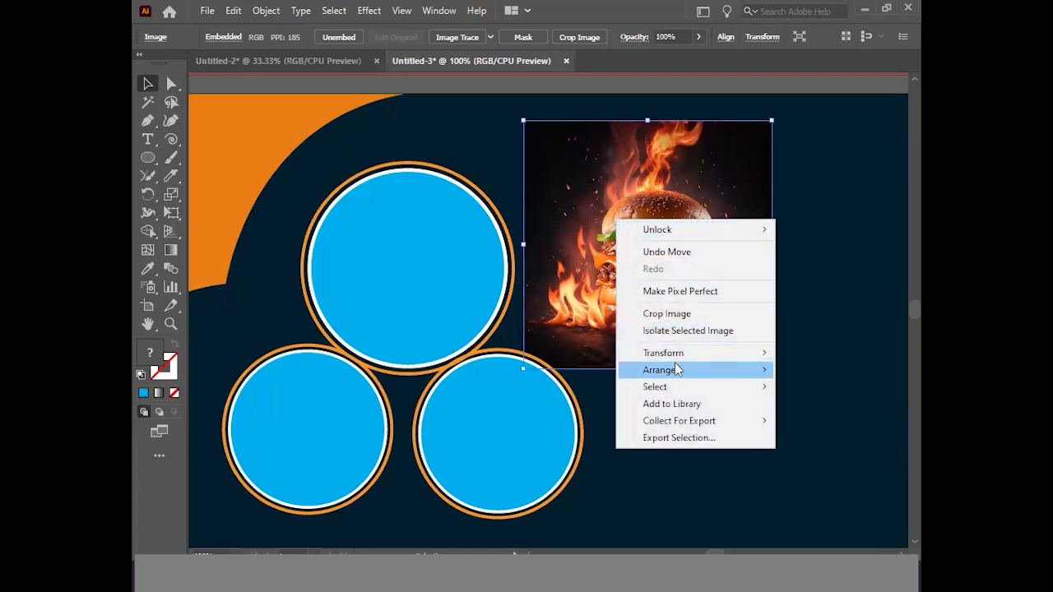
mouse_move(674, 368)
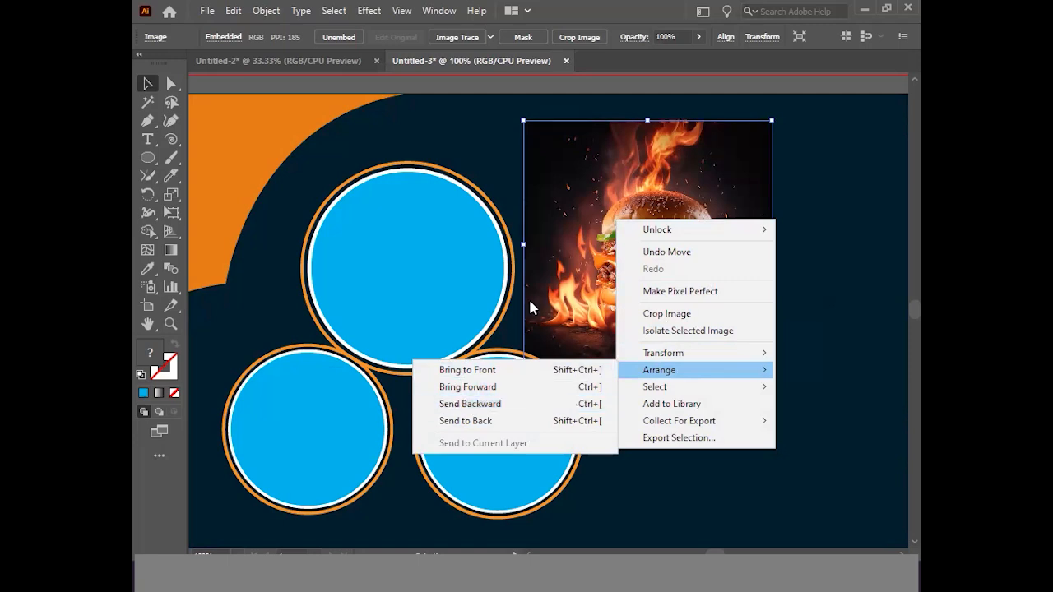
left_click(463, 404)
left_click_drag(618, 248, 395, 251)
left_click_drag(536, 369, 512, 352)
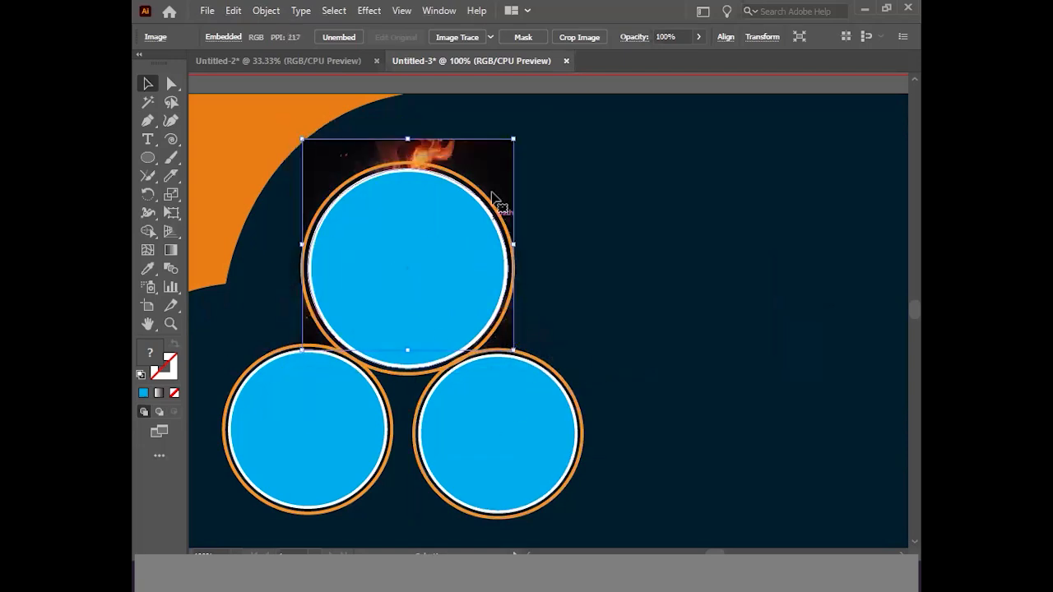
left_click_drag(482, 161, 486, 182)
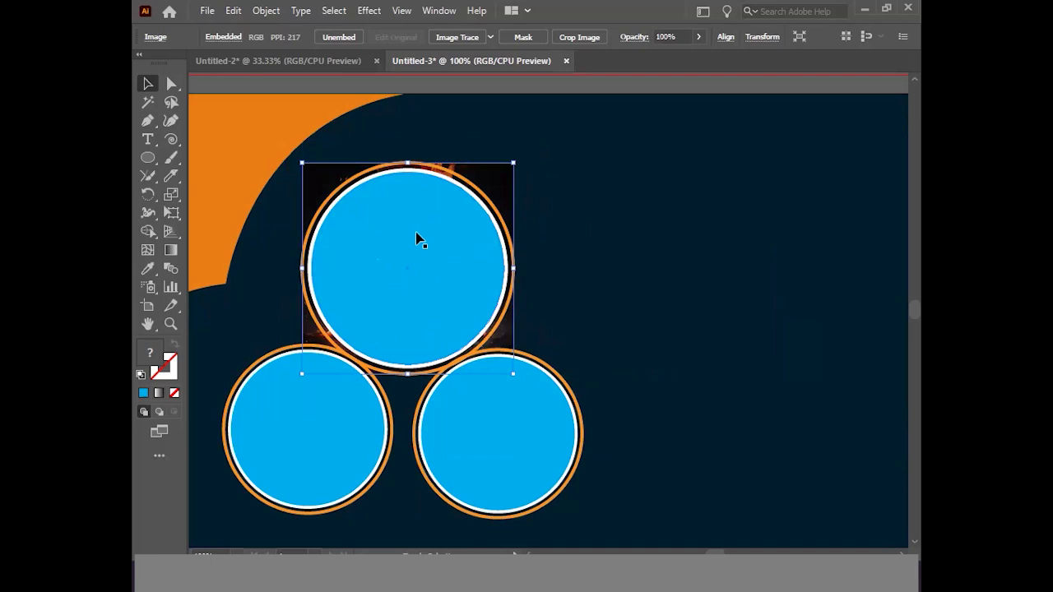
Make a clipping mask from the large blue circle and the burger picture behind it.
left_click(394, 236, "shift")
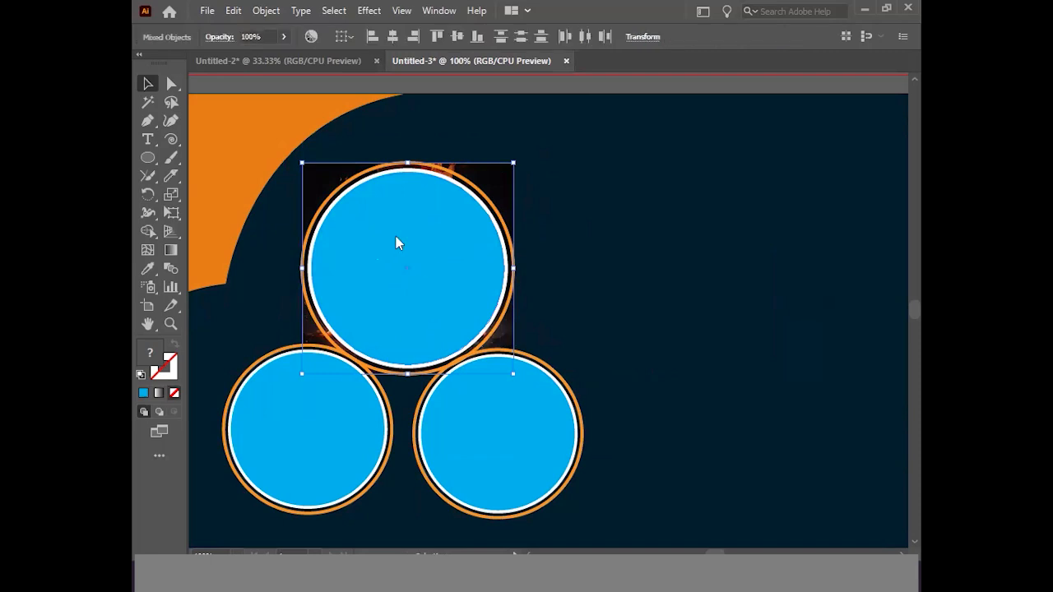
right_click(396, 242)
left_click(463, 392)
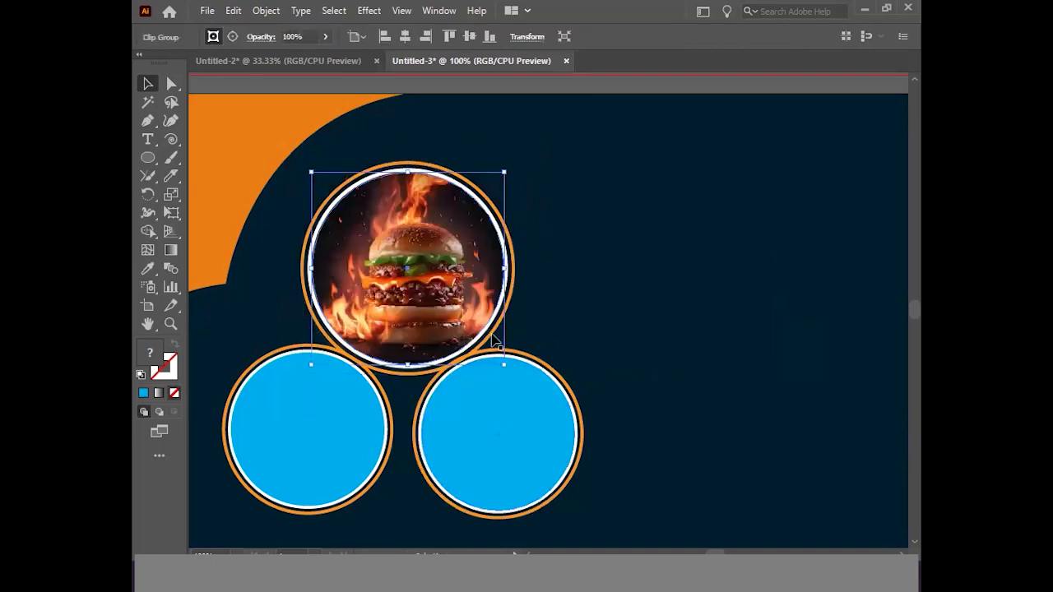
left_click(611, 317)
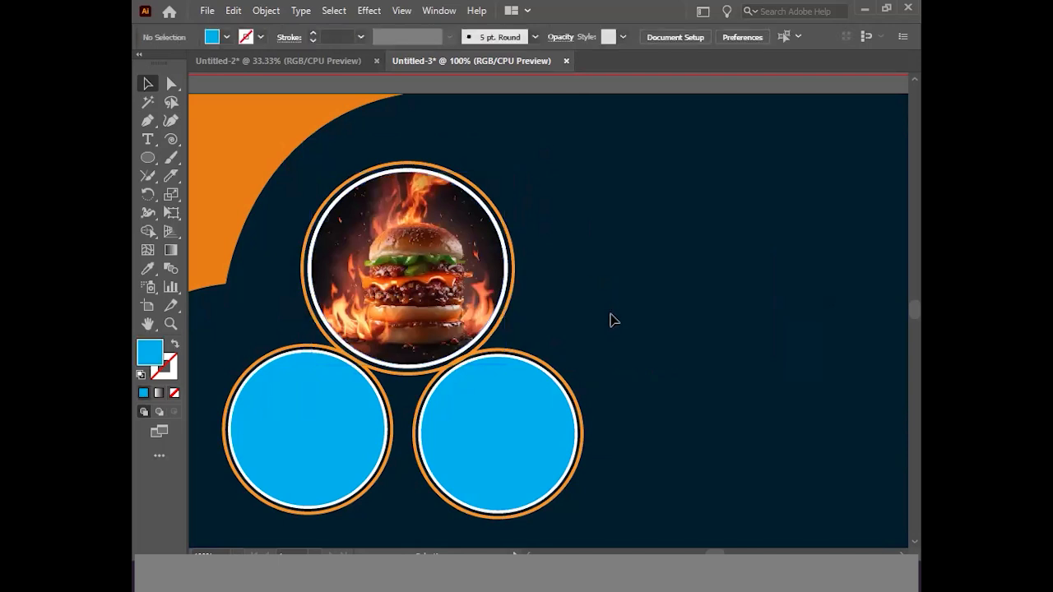
Move the pizza, burger and beer picture from below the banner to behind the lower-right blue circle.
scroll(611, 320, "down", 6)
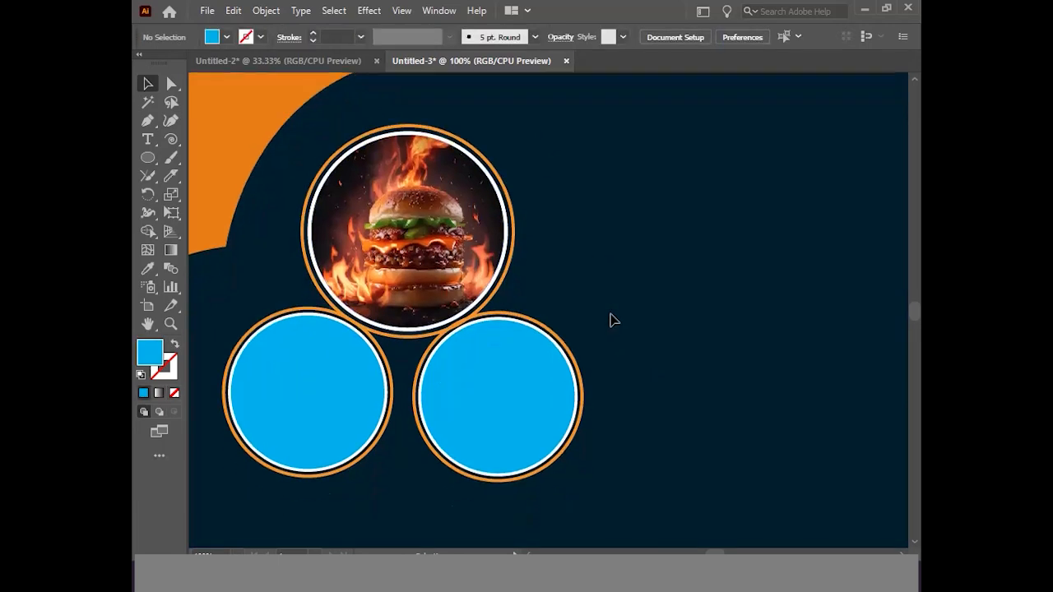
left_click_drag(716, 421, 717, 261)
scroll(717, 260, "up", 2)
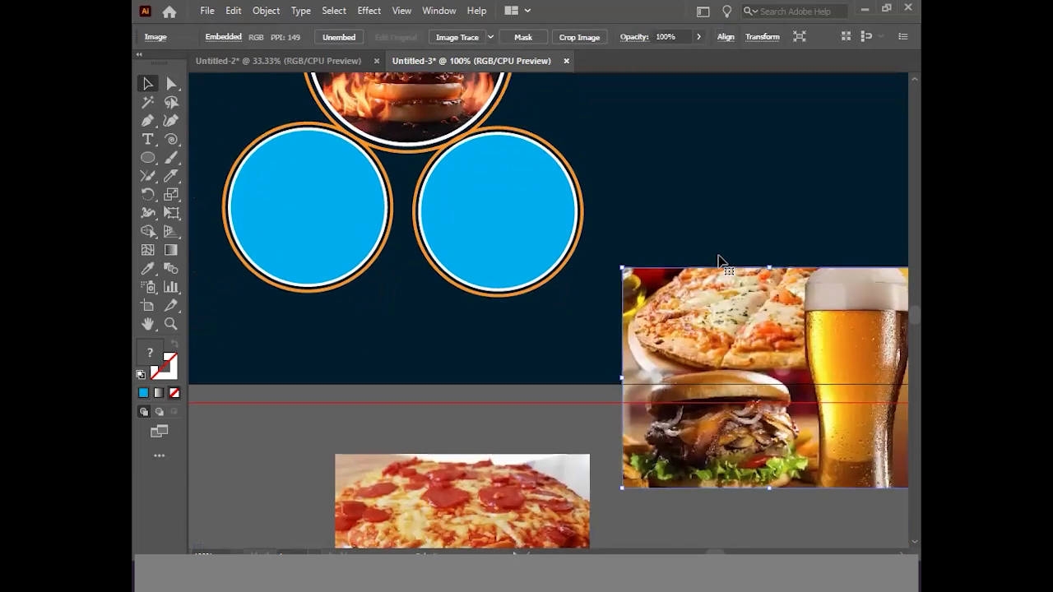
scroll(718, 261, "up", 1)
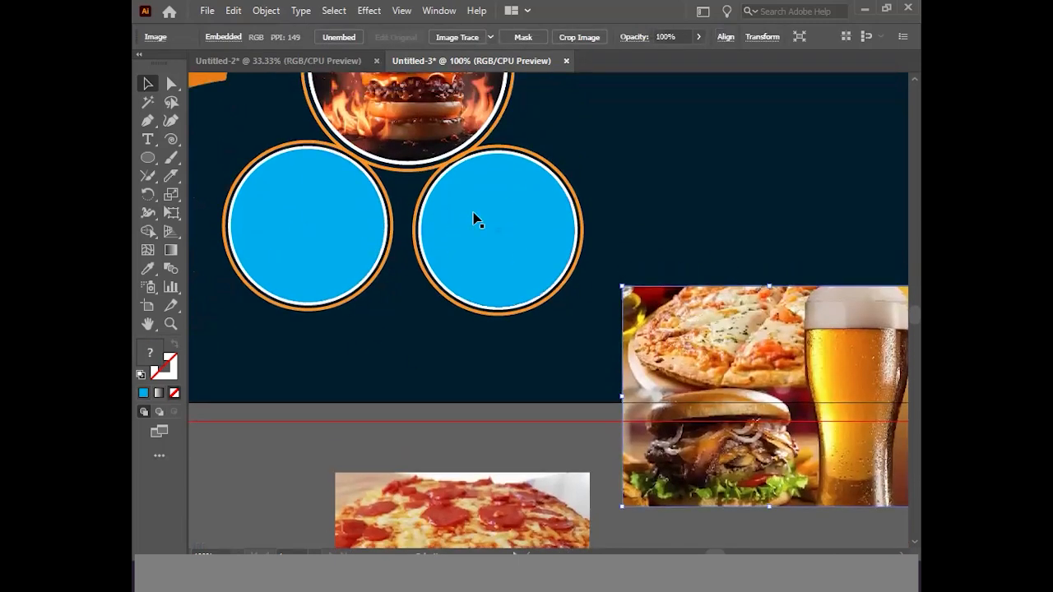
left_click_drag(735, 401, 510, 232)
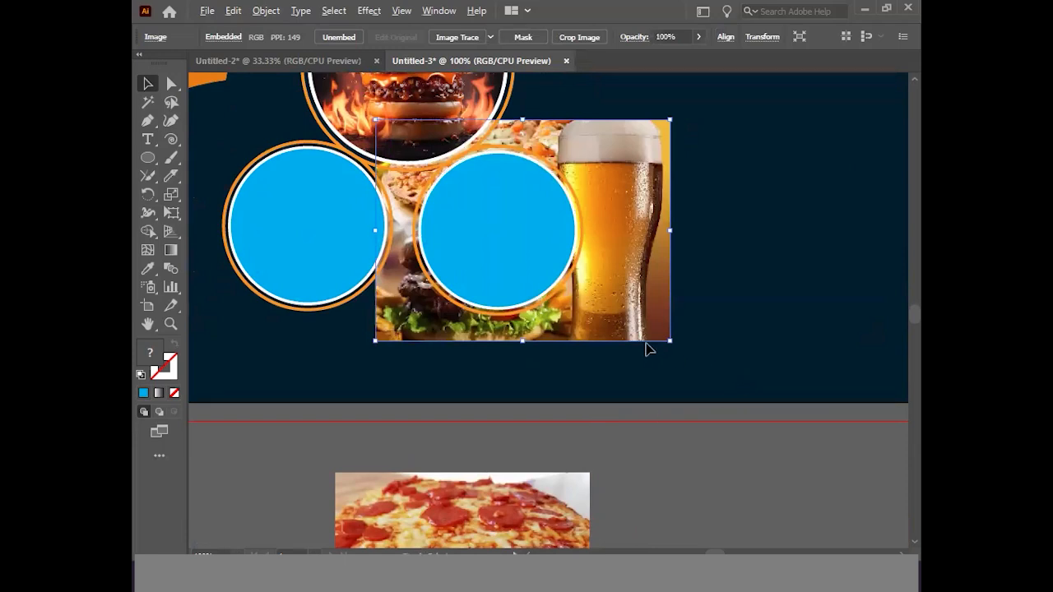
Shrink the pizza, burger and beer picture to slightly larger than the lower-right ring, stretch it taller, and align it behind the blue circle.
left_click_drag(671, 341, 607, 296)
left_click_drag(600, 239, 562, 227)
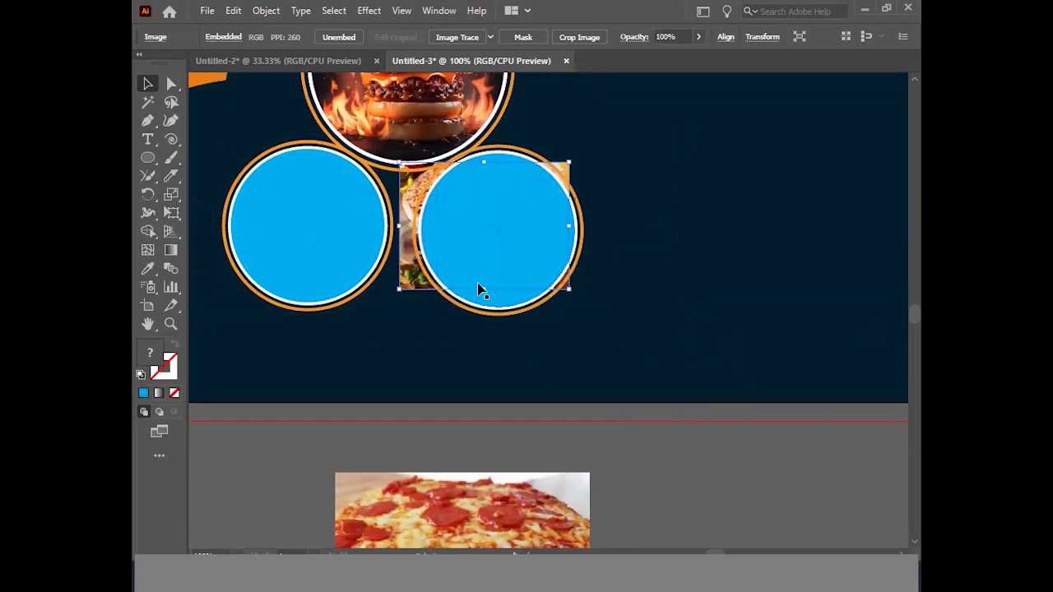
left_click_drag(568, 288, 590, 305)
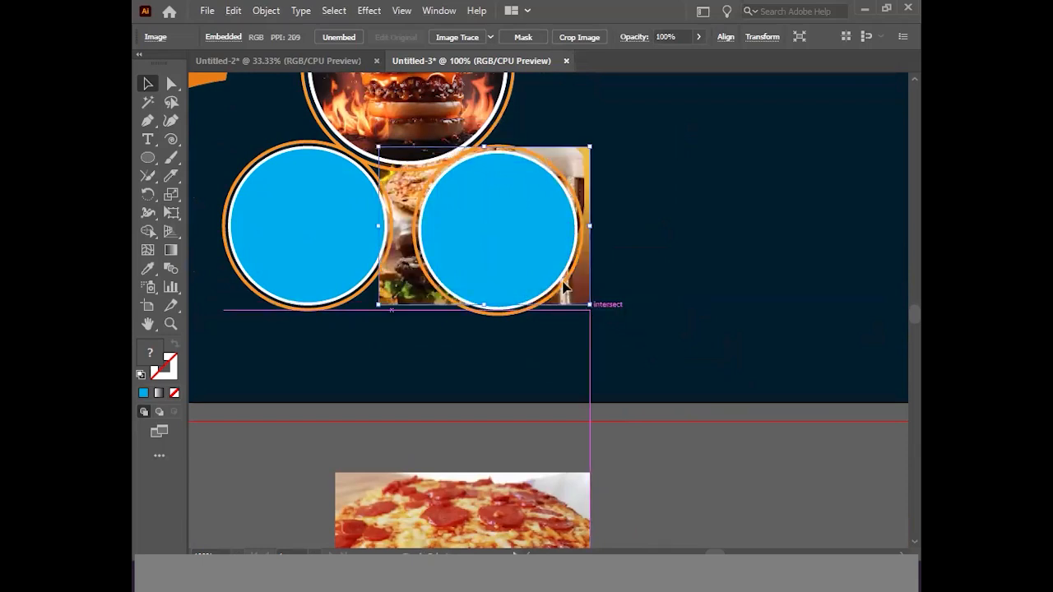
left_click_drag(580, 167, 583, 181)
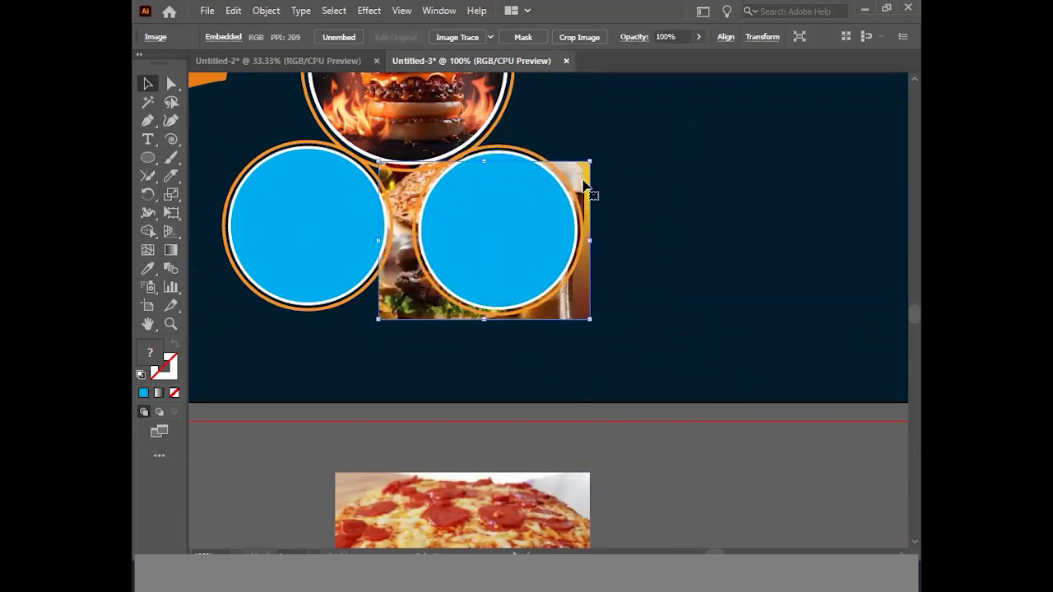
left_click_drag(486, 162, 487, 149)
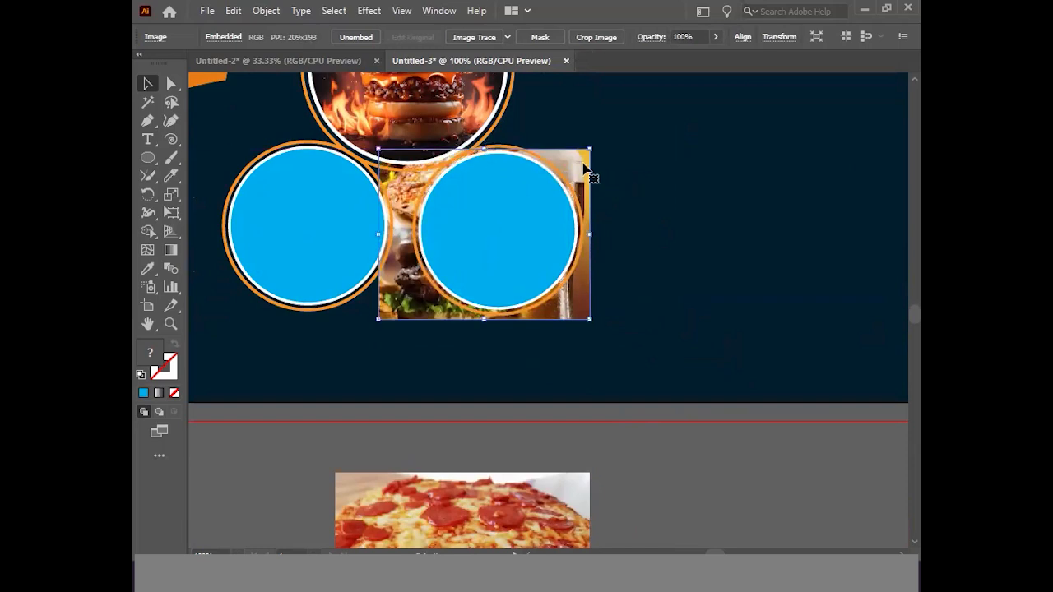
key("Right")
key("Right")
key("Right")
key("Right")
key("Right")
key("Right")
key("Right")
key("Right")
key("Right")
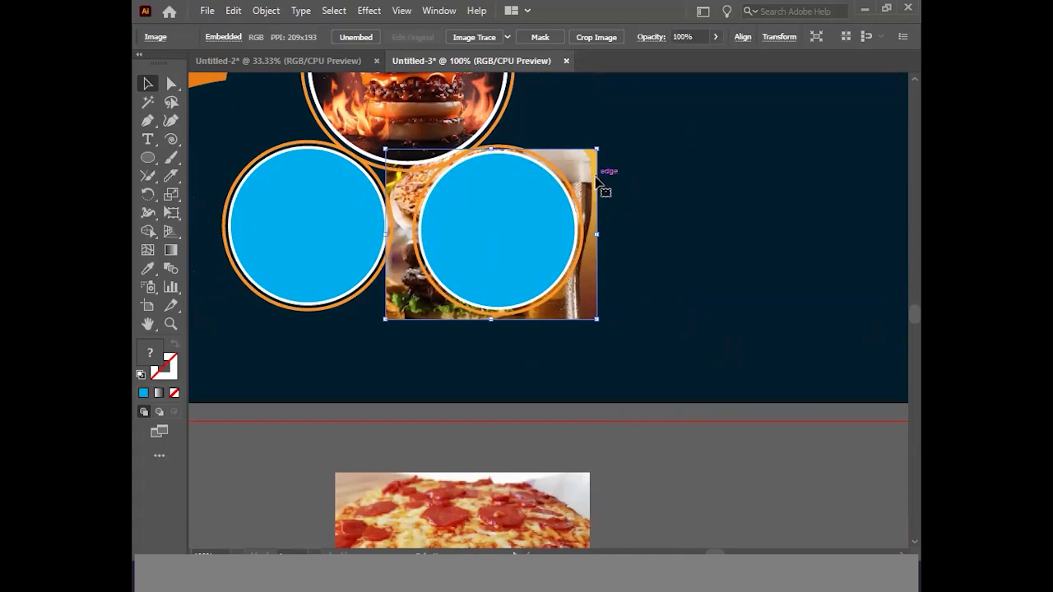
Make a clipping mask from the lower-right blue circle and the picture behind it, leaving nothing selected.
left_click(494, 214, "shift")
right_click(511, 200)
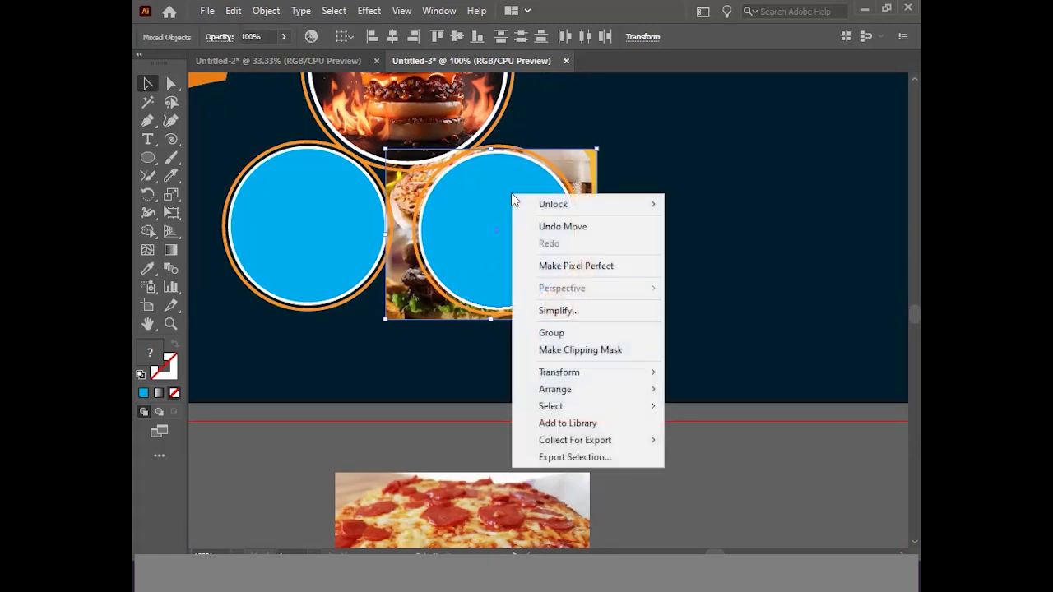
left_click(562, 350)
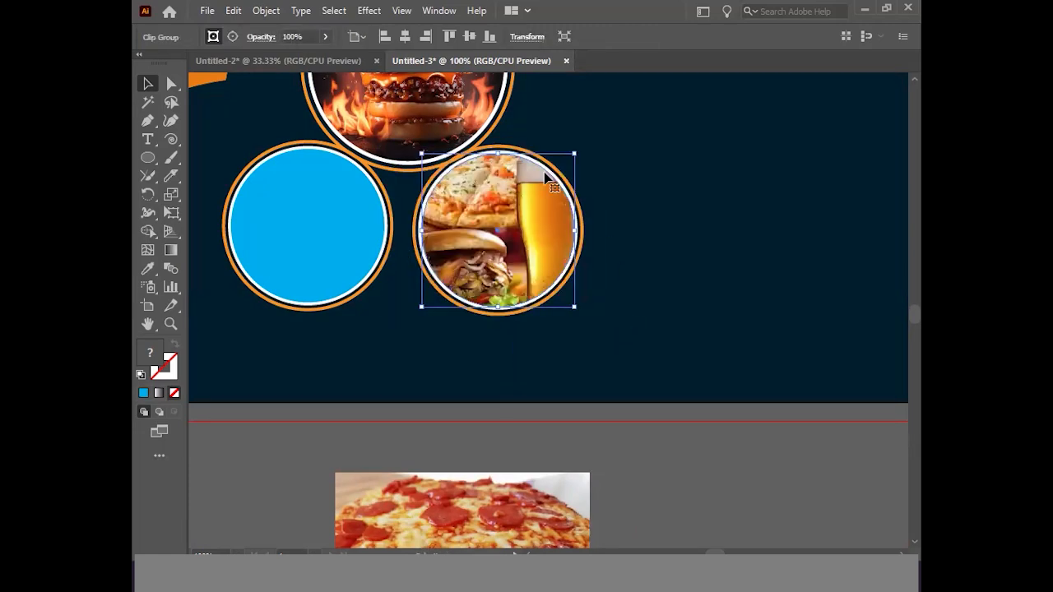
left_click(585, 413)
Place the pepperoni pizza picture behind the lower-left blue circle, resize it to cover the circle, and centre it.
left_click_drag(523, 492, 392, 157)
left_click_drag(452, 326, 426, 302)
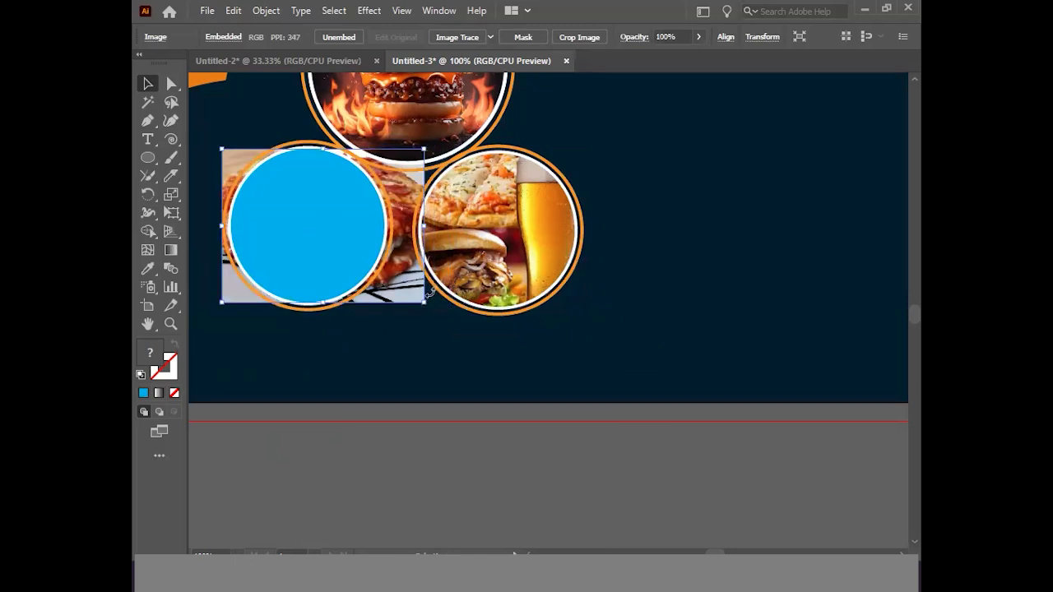
key("Left")
key("Left")
key("Left")
key("Left")
key("Left")
key("Left")
key("Left")
key("Left")
key("Left")
key("Left")
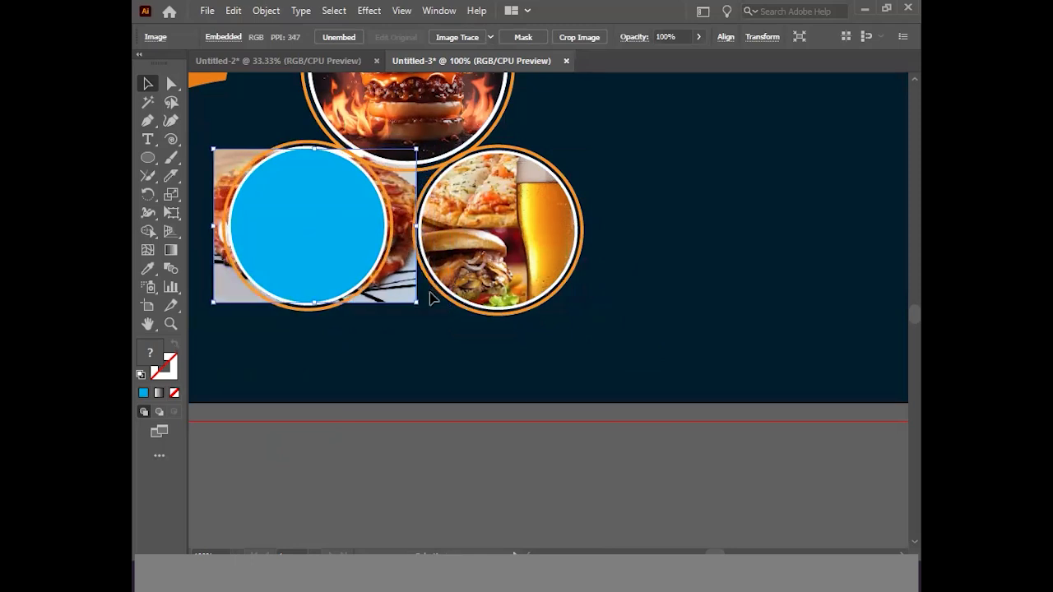
left_click_drag(314, 302, 314, 310)
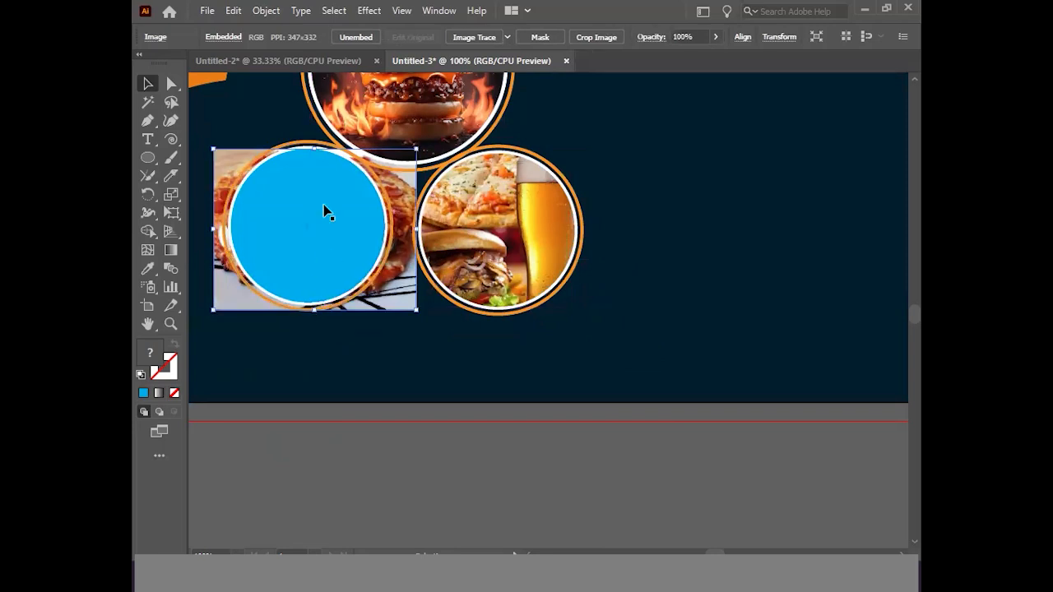
key("Up")
key("Up")
key("Up")
key("Up")
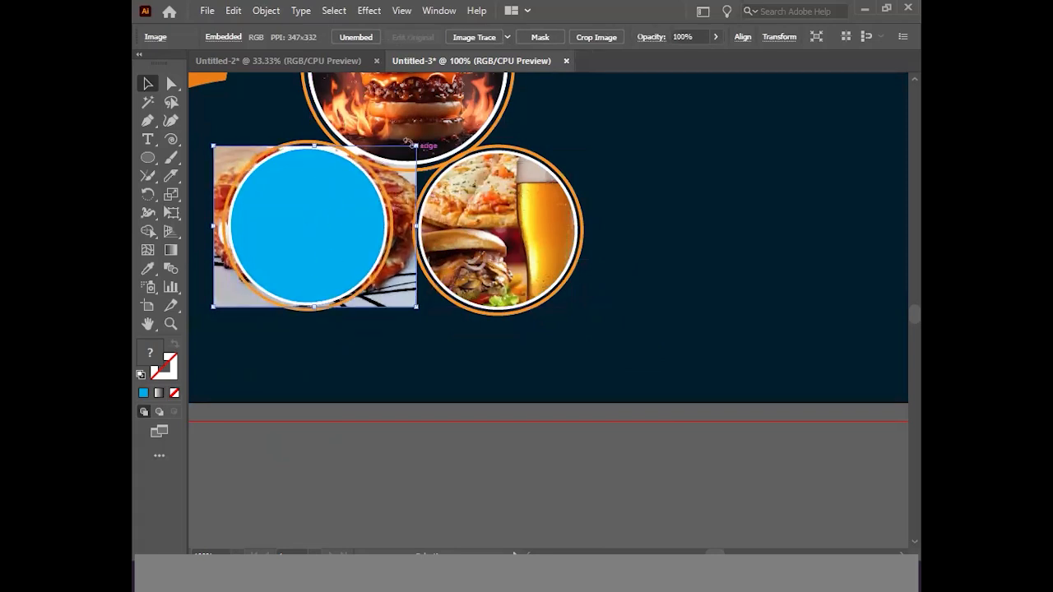
Make a clipping mask from the lower-left blue circle and the pizza picture behind it, leaving nothing selected.
left_click(293, 194, "shift")
right_click(293, 193)
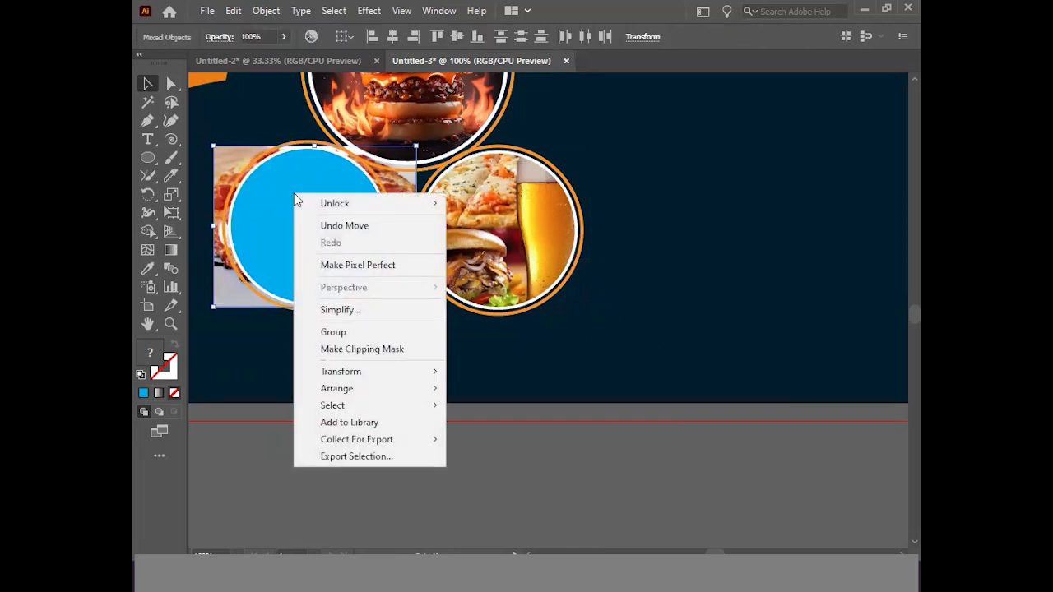
left_click(367, 349)
left_click(486, 448)
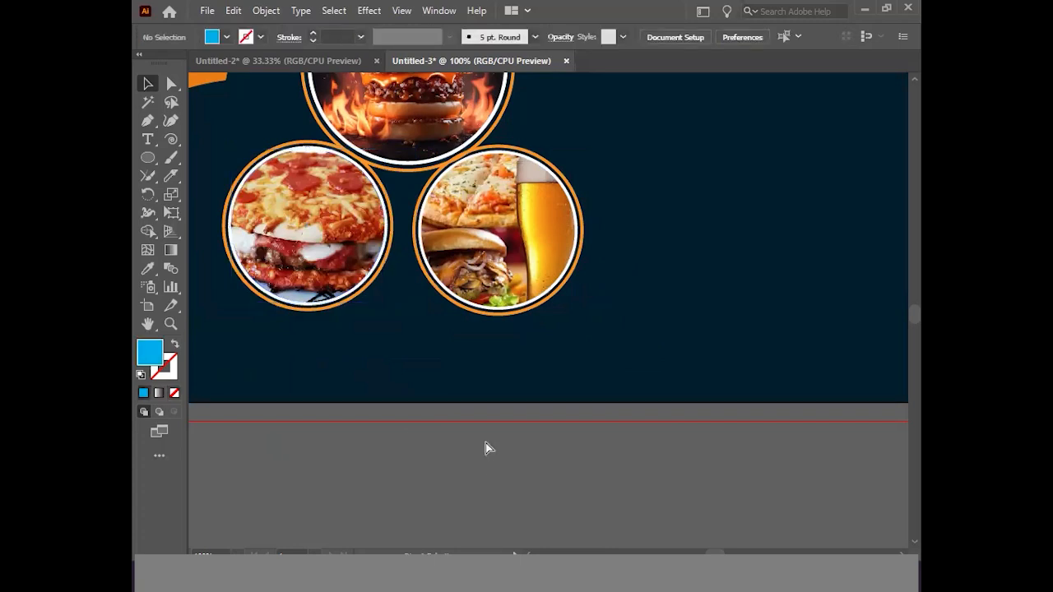
Add the text "AL KADERIA RESTURENT" in the upper part of the empty dark area beside the circles.
key("ctrl+minus")
scroll(476, 372, "up", 2)
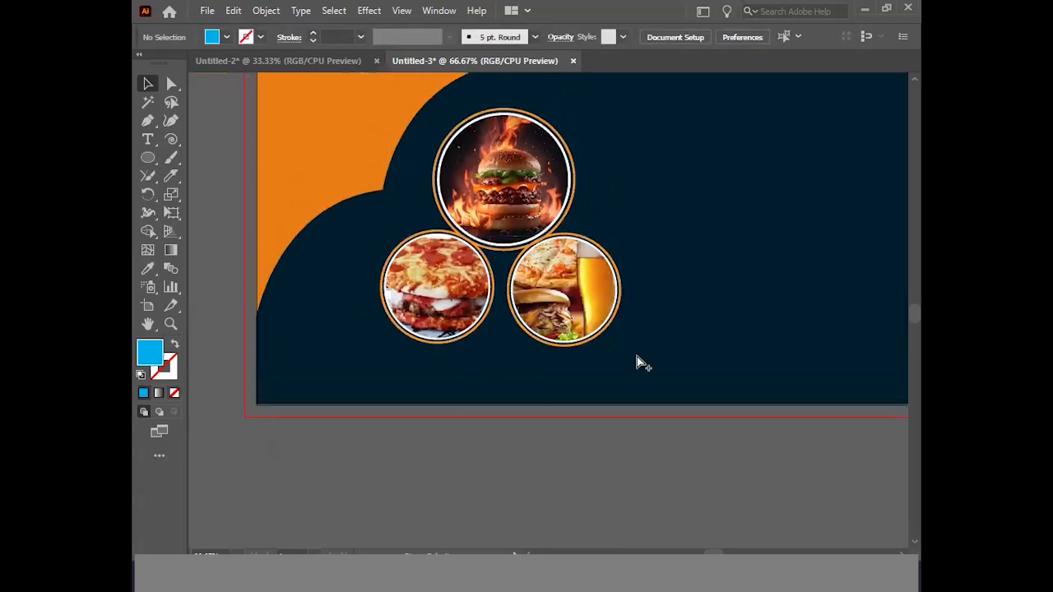
key("ctrl+minus")
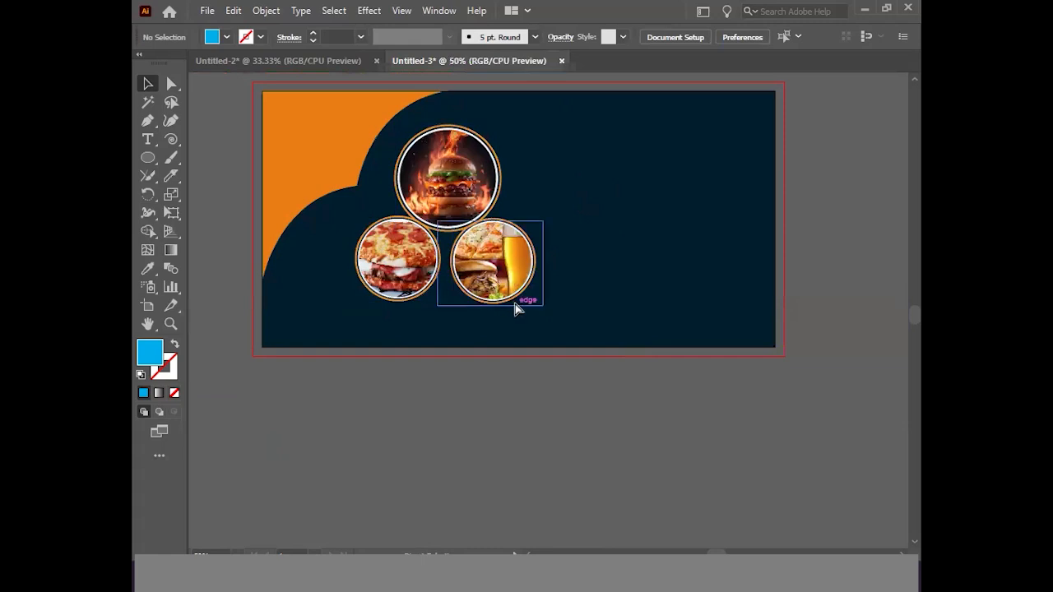
scroll(515, 306, "right", 6)
scroll(515, 306, "up", 3)
scroll(515, 305, "up", 1)
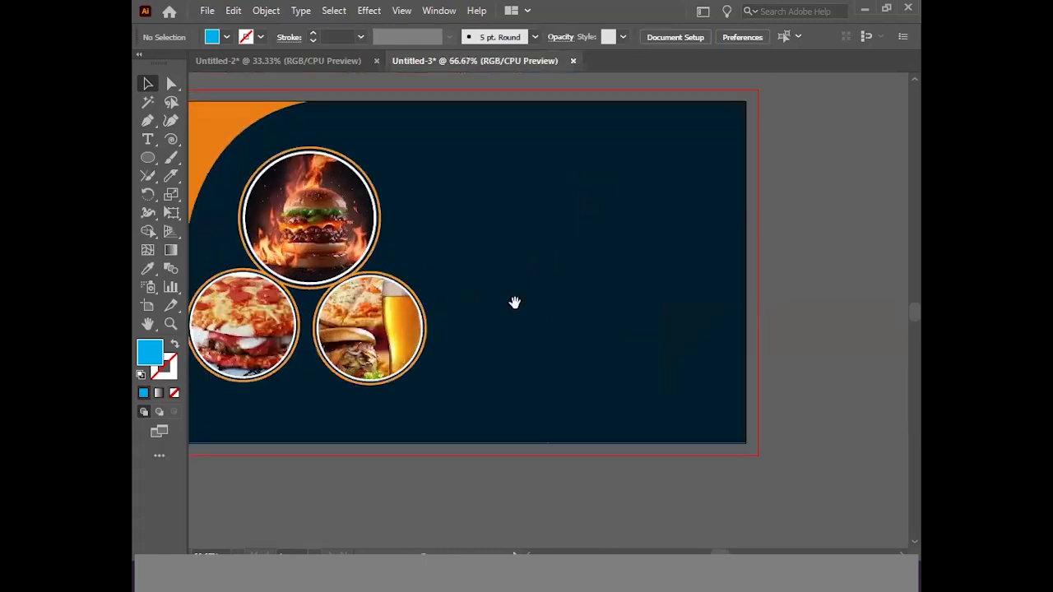
scroll(515, 306, "up", 2)
scroll(557, 291, "up", 1)
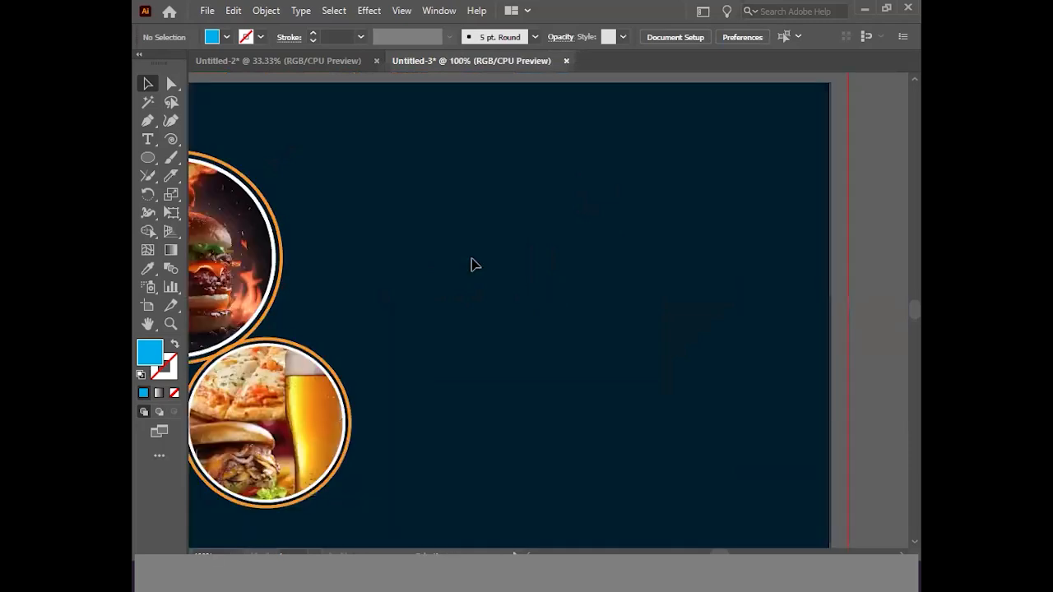
left_click(148, 141)
left_click_drag(148, 141, 209, 140)
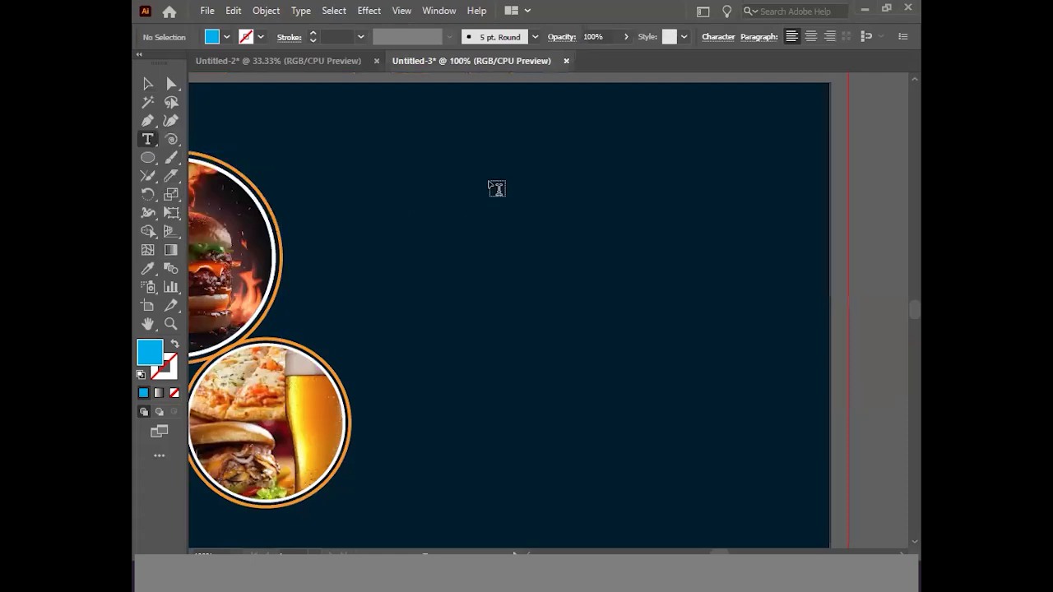
left_click(496, 189)
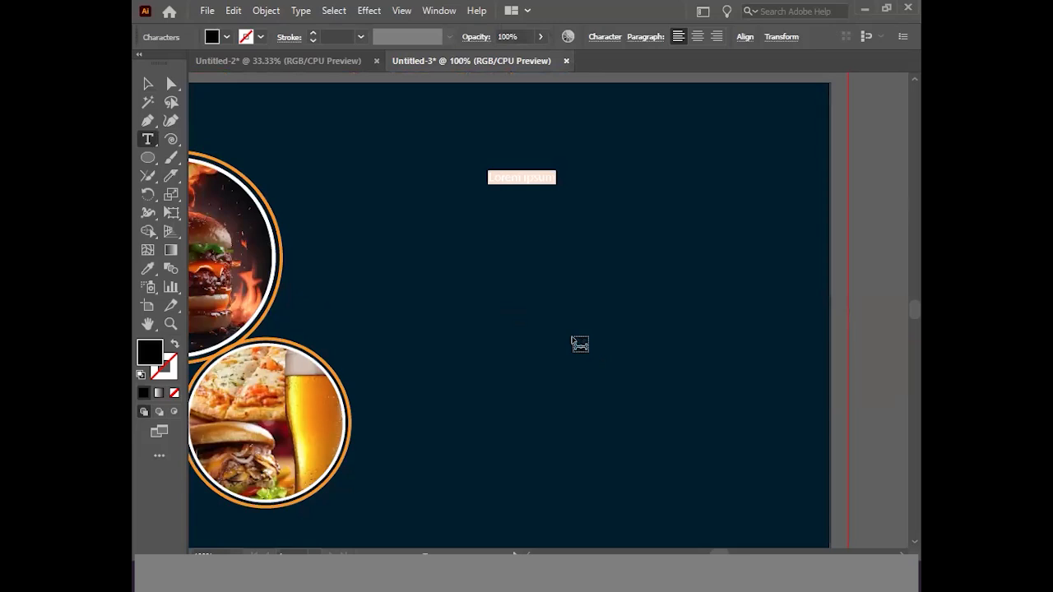
type("AL KADERIA RESTURENT")
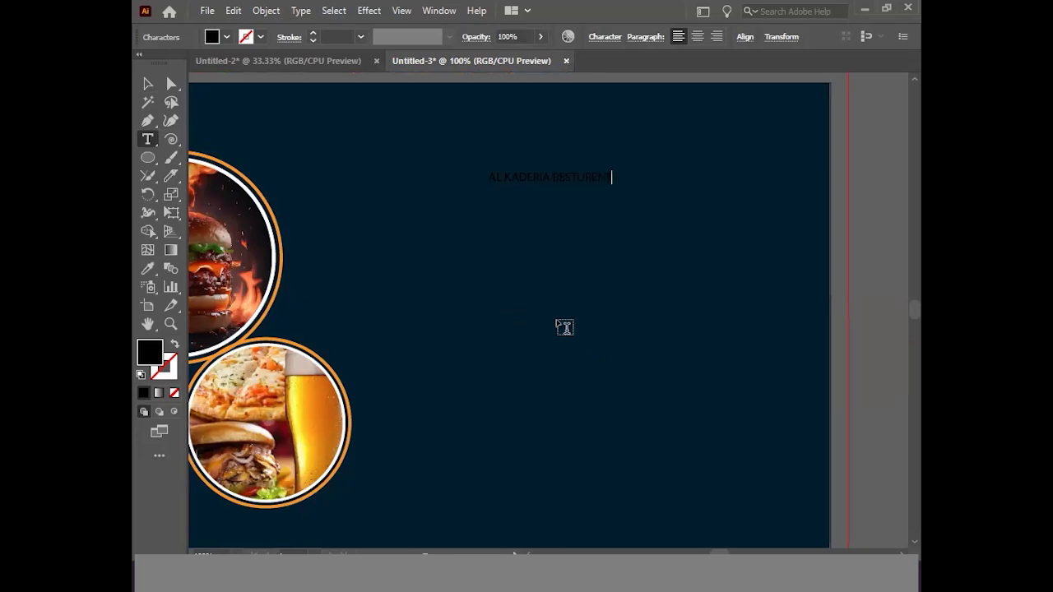
Colour the whole restaurant name white and set its font size to 48 pt.
key("ctrl+a")
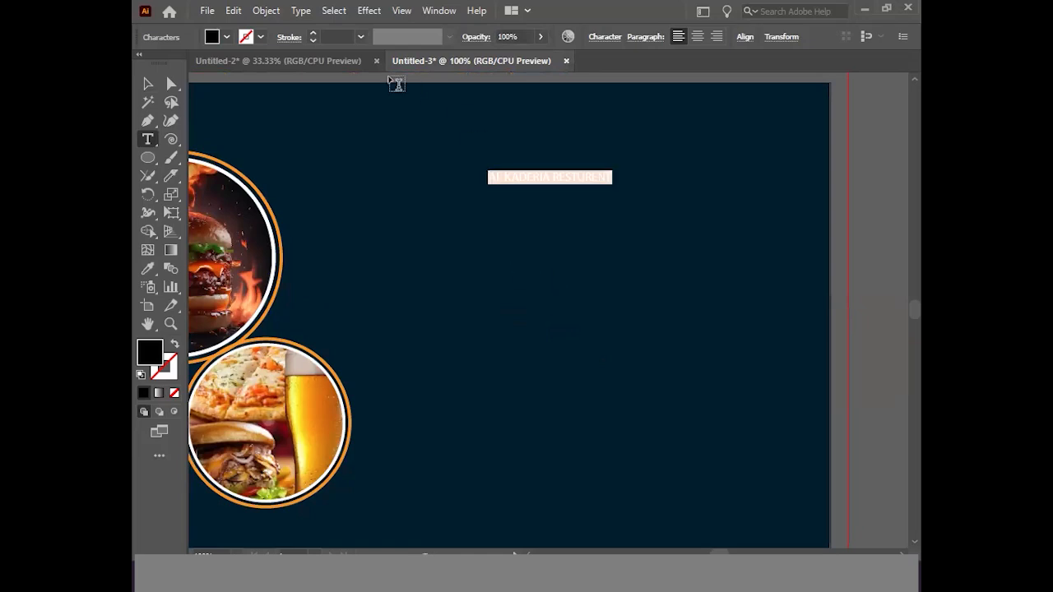
left_click(225, 37)
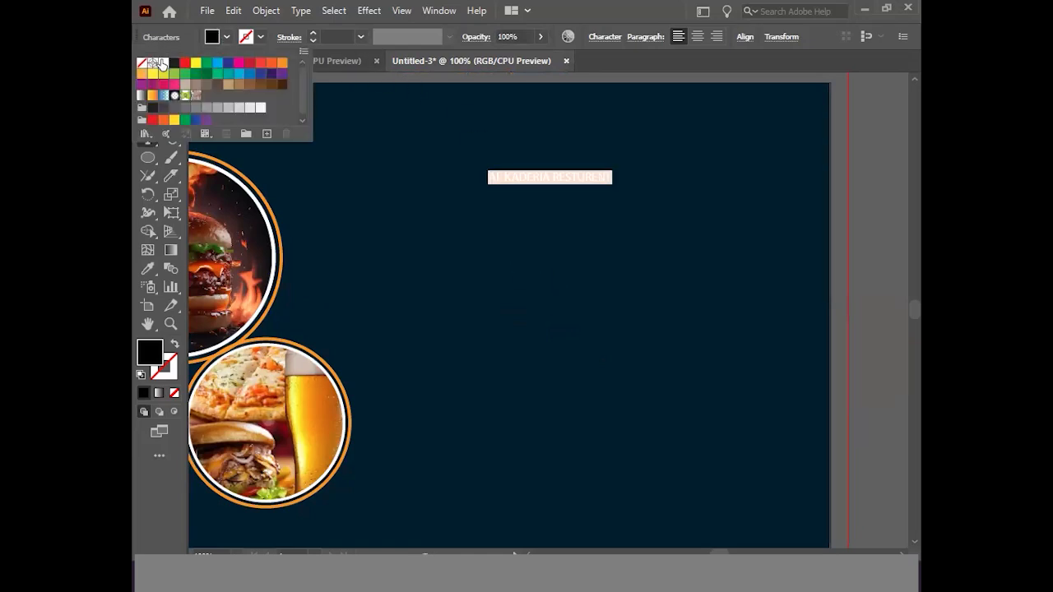
left_click(162, 63)
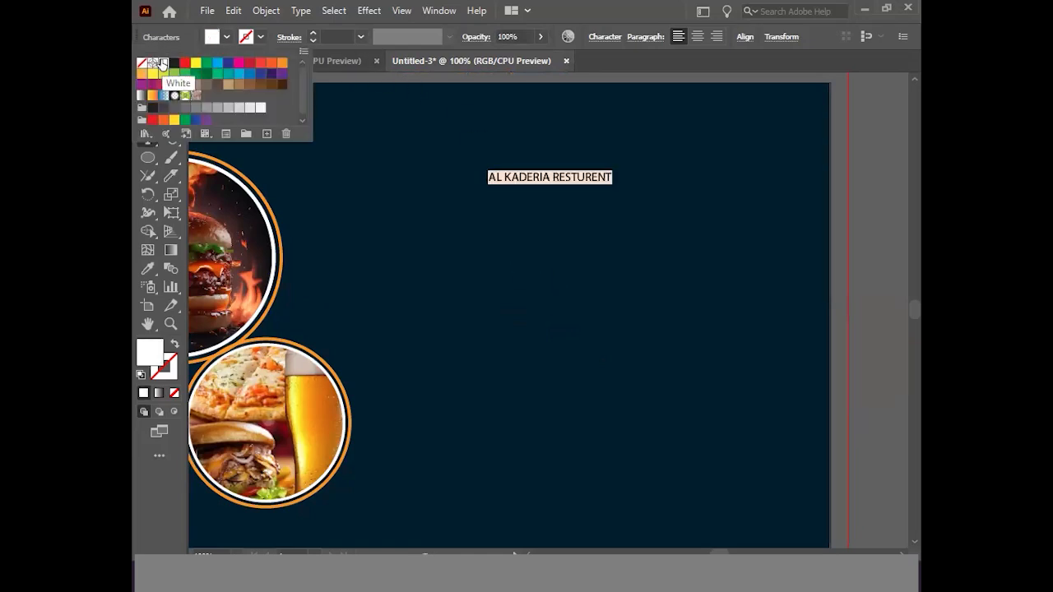
left_click(592, 41)
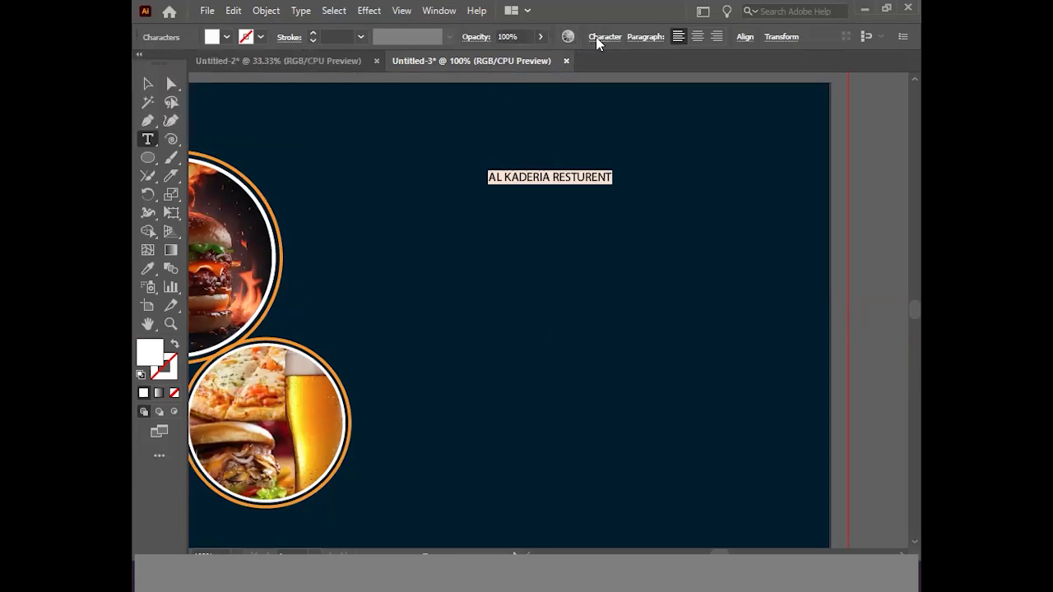
left_click(598, 39)
left_click(516, 108)
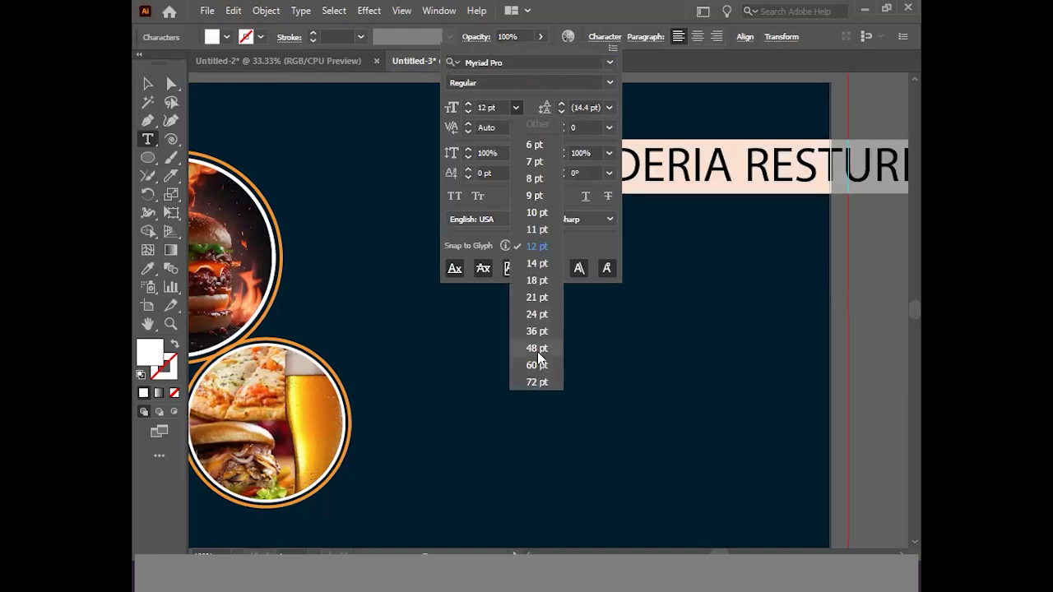
left_click(538, 352)
Move the restaurant name left so it fits within the banner, between the large circle and the right edge.
left_click(160, 89)
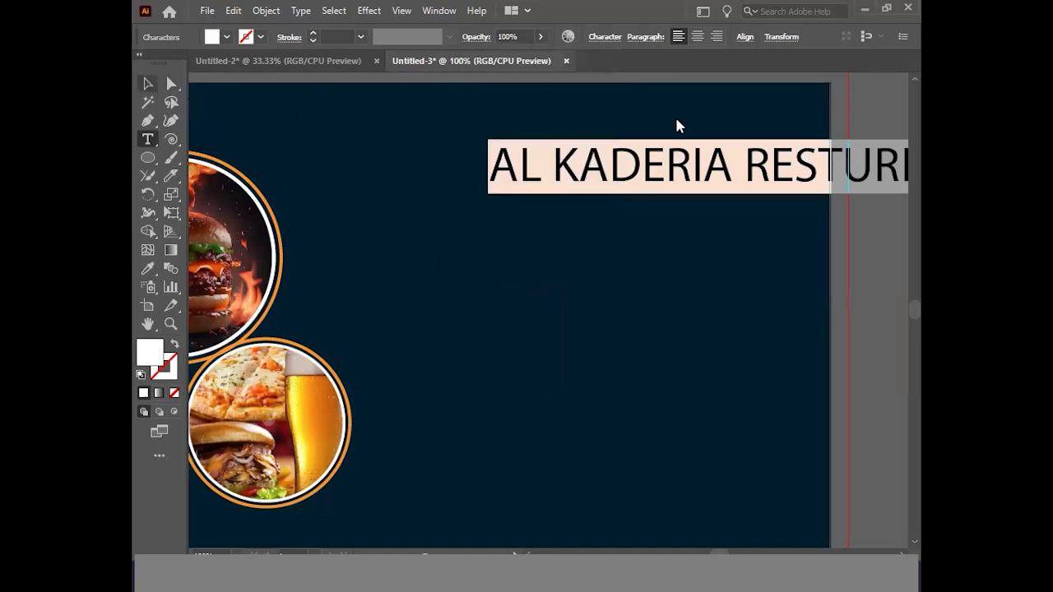
left_click(147, 83)
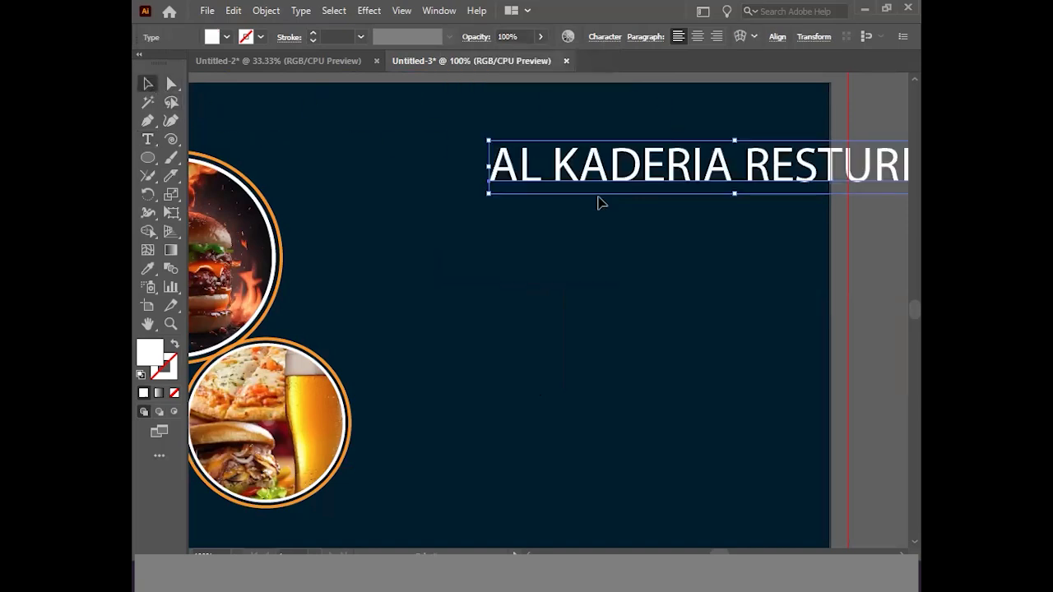
left_click_drag(678, 175, 519, 165)
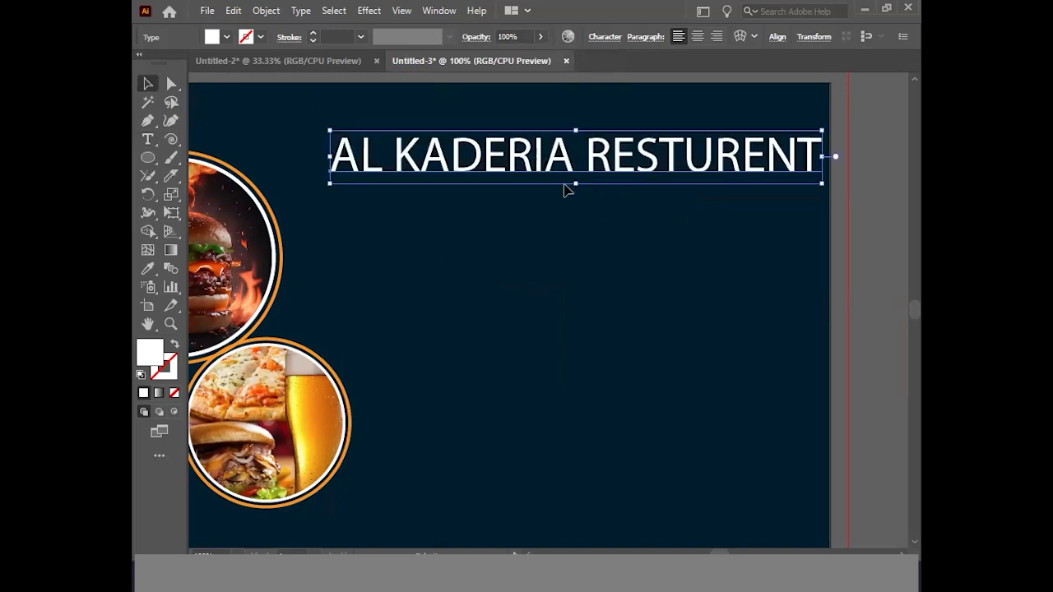
Change the restaurant name's font to Impact, keeping the size at 48 pt.
left_click(147, 139)
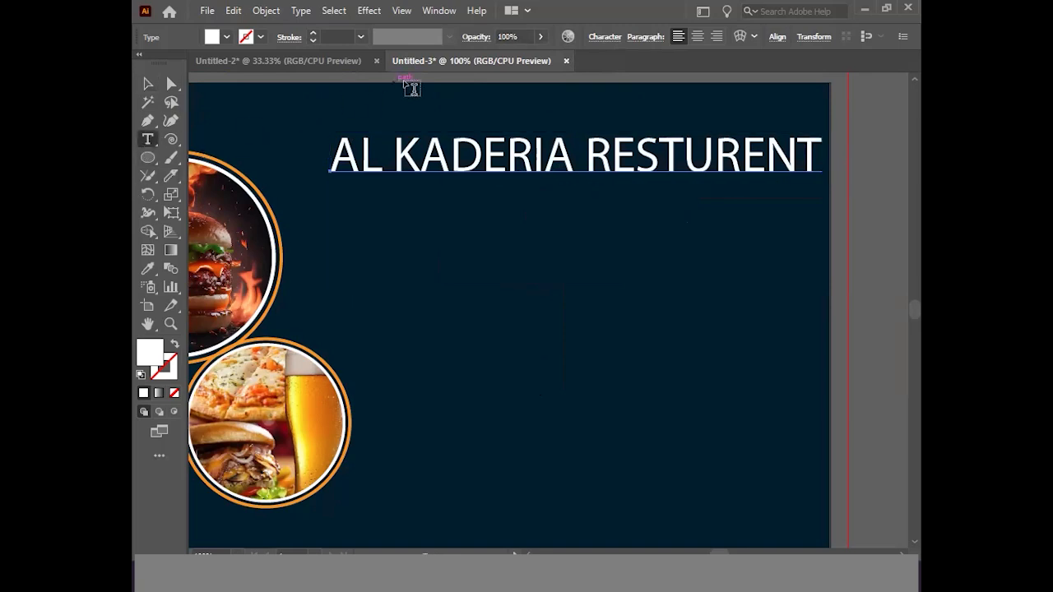
left_click(609, 38)
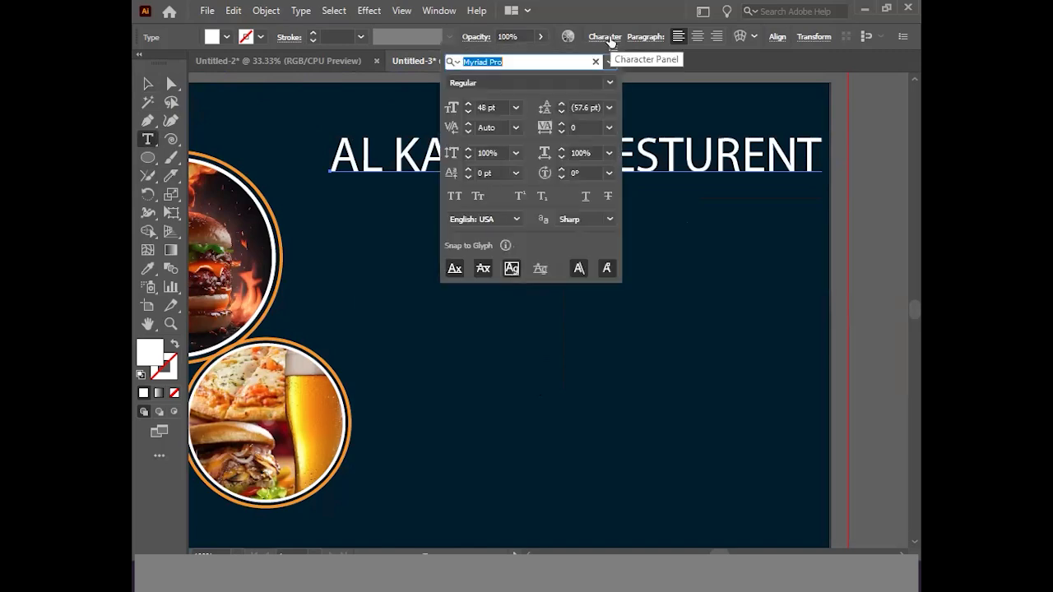
left_click(516, 109)
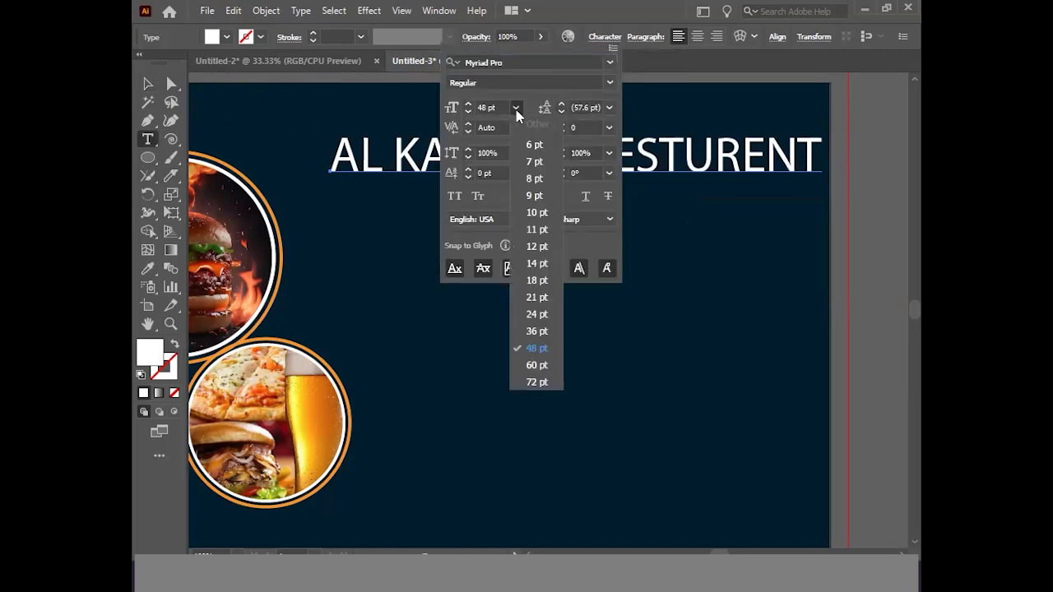
left_click(611, 61)
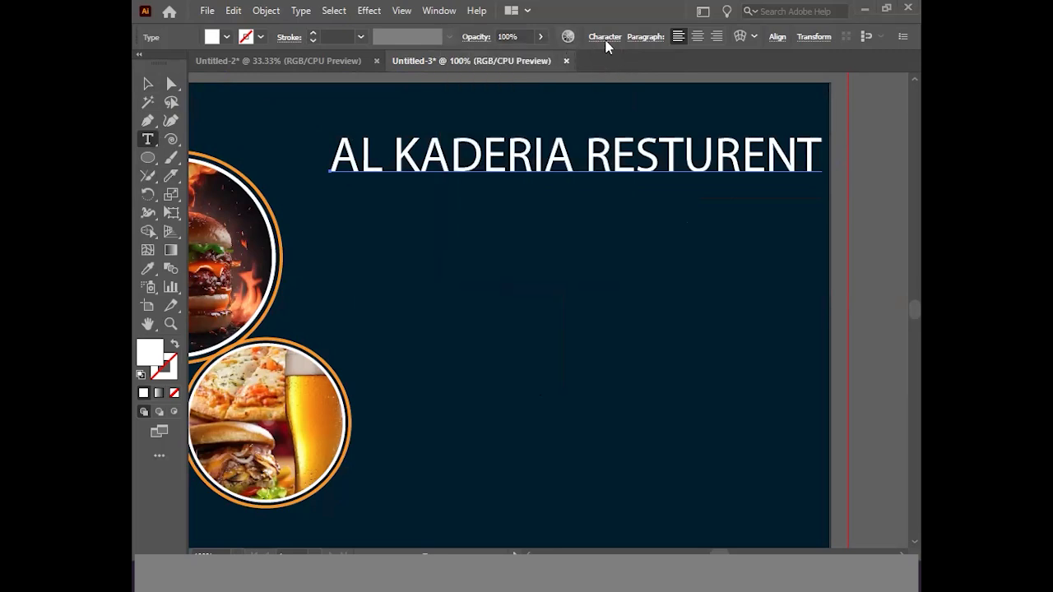
left_click(606, 39)
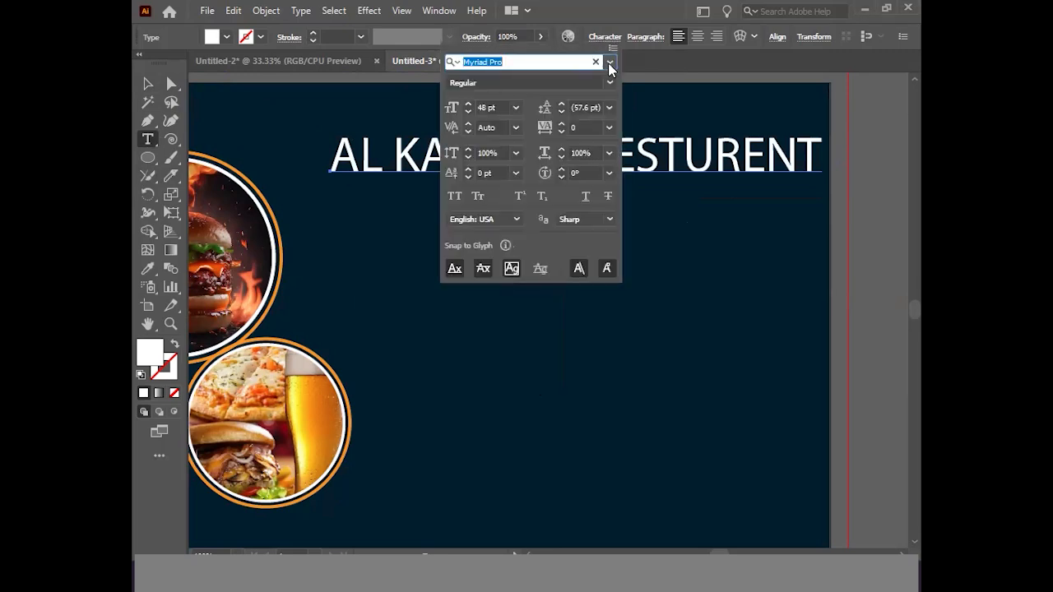
left_click(609, 63)
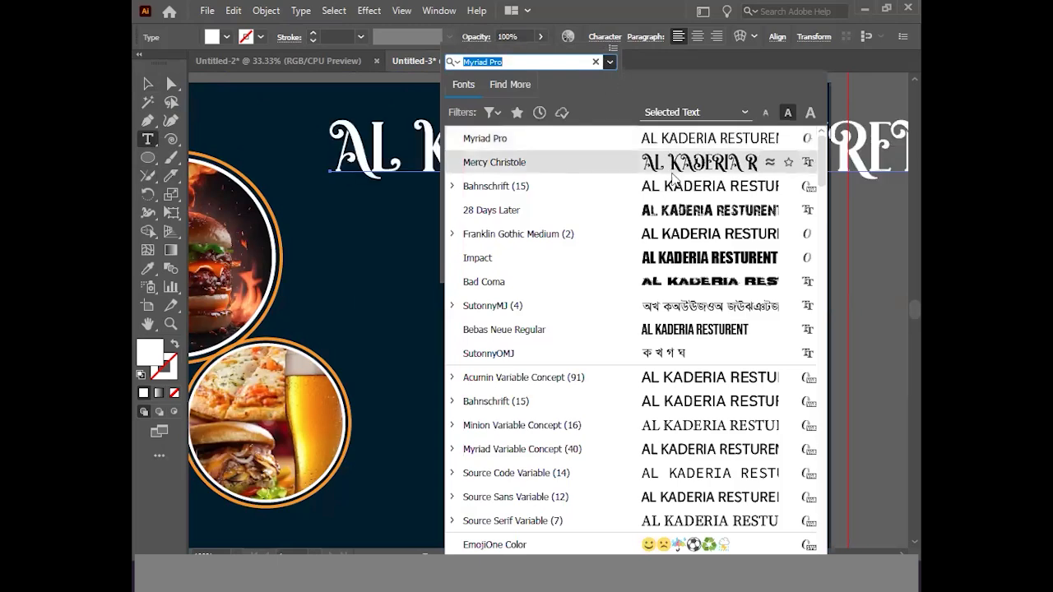
left_click(675, 256)
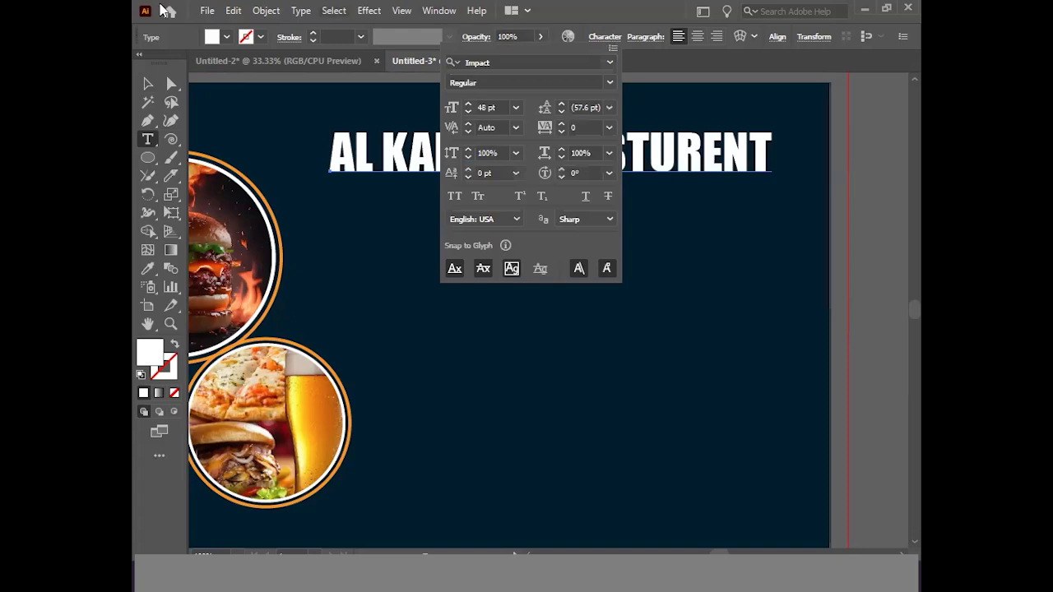
Move the restaurant name right so it ends just inside the banner's right edge.
left_click(144, 87)
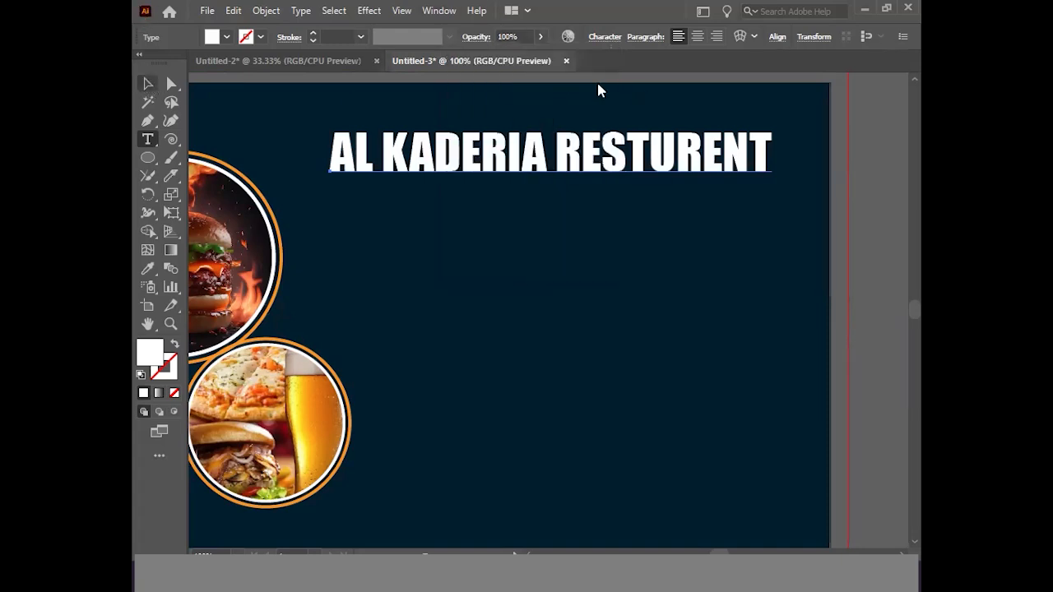
left_click(148, 83)
left_click_drag(587, 180, 626, 173)
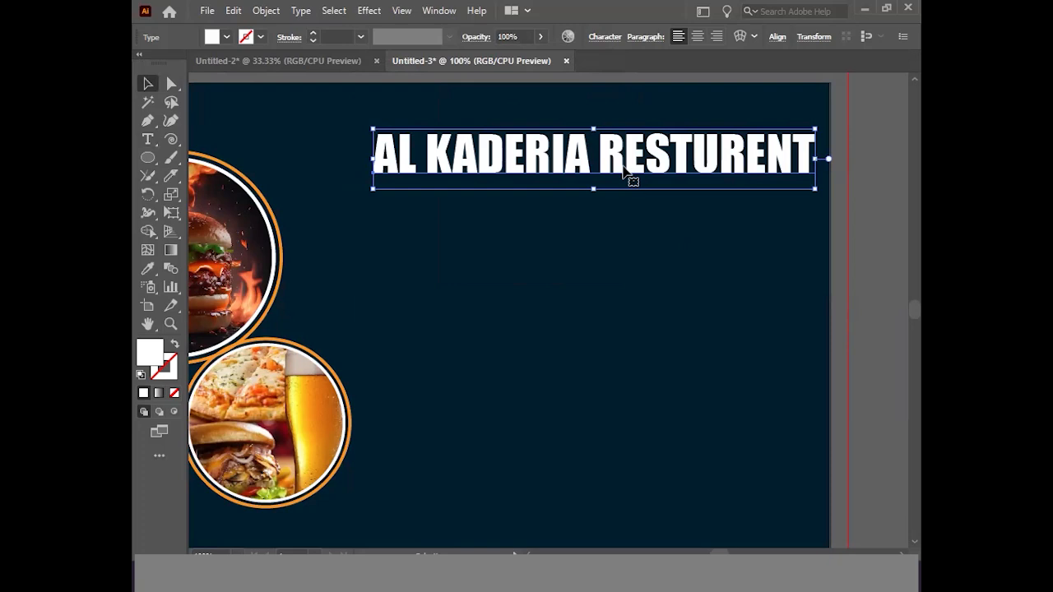
Shift the AL KADERIA RESTURENT title slightly down and left, away from the banner's top and right edges.
left_click(607, 201)
left_click(581, 250, "ctrl+alt")
left_click(580, 245, "ctrl+alt")
scroll(528, 324, "down", 3)
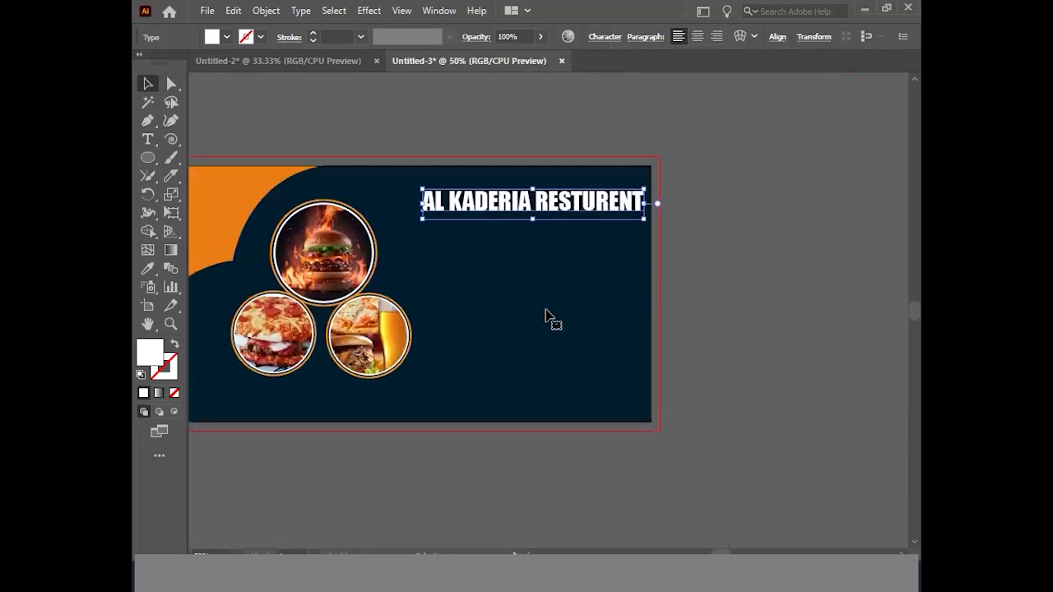
scroll(532, 315, "left", 3)
left_click(647, 312, "ctrl+alt")
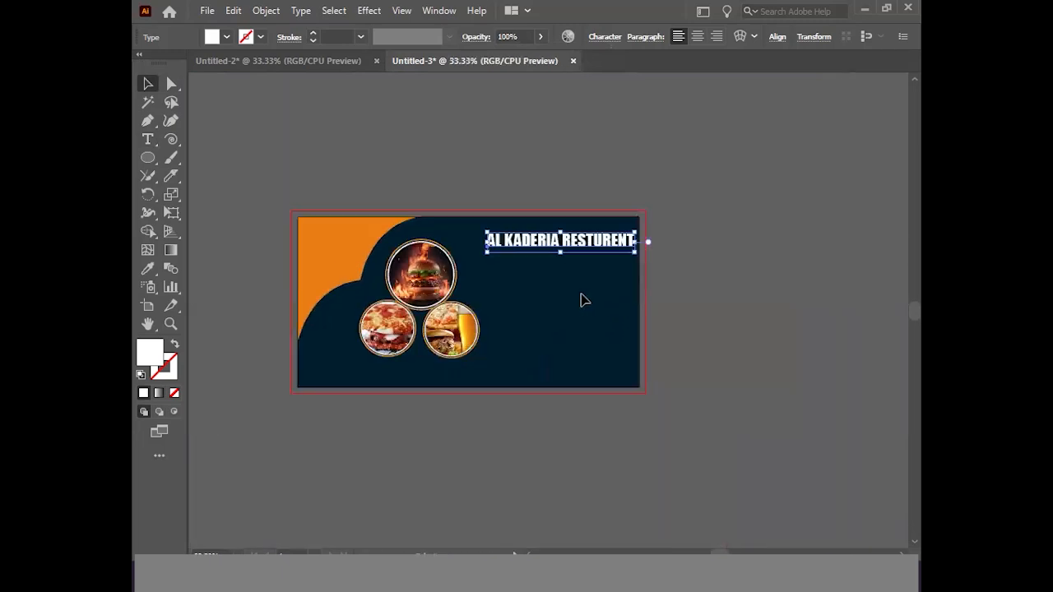
left_click(704, 215)
left_click(543, 243)
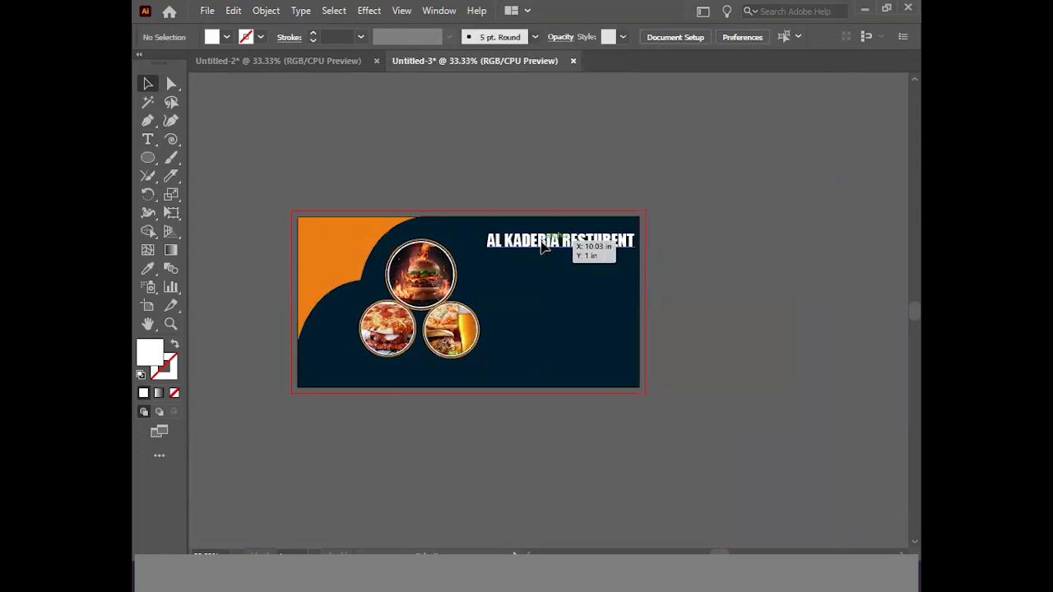
key("Down")
key("Down")
key("Down")
key("Left")
key("Left")
key("Left")
key("Left")
key("Left")
key("Left")
key("Left")
key("Left")
key("Down")
key("Down")
key("Down")
key("Down")
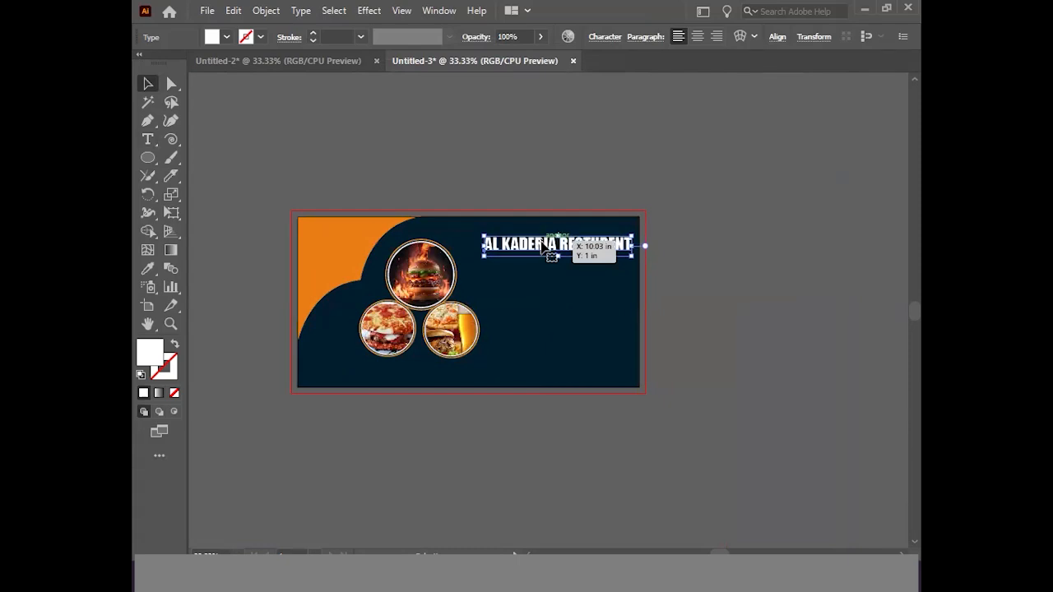
key("Down")
key("Down")
key("Right")
key("Right")
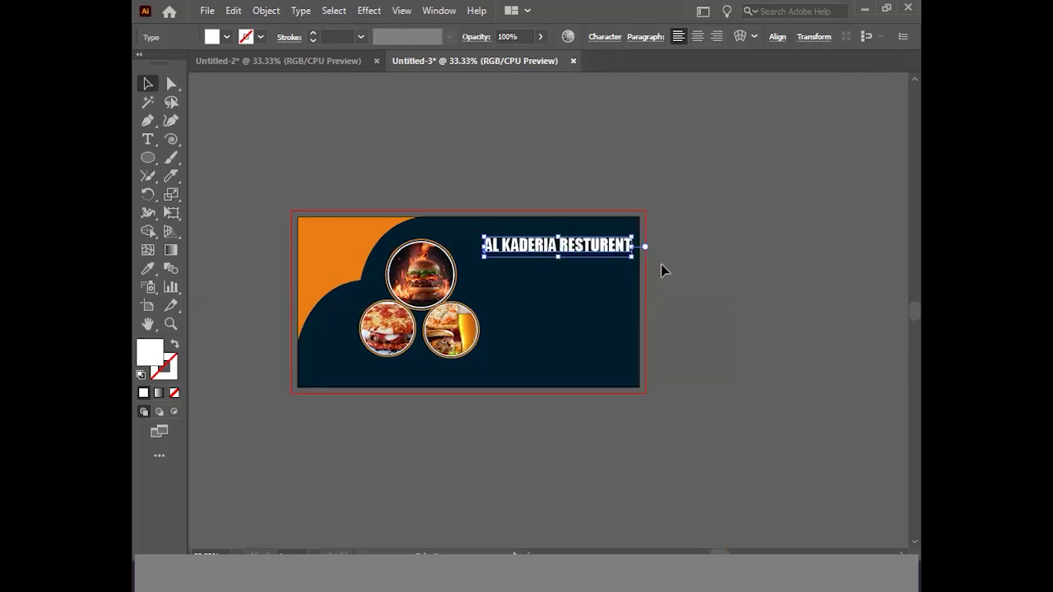
left_click(689, 250)
Duplicate the AL KADERIA RESTURENT title directly below the original, aligned with its left edge.
left_click(512, 284, "ctrl")
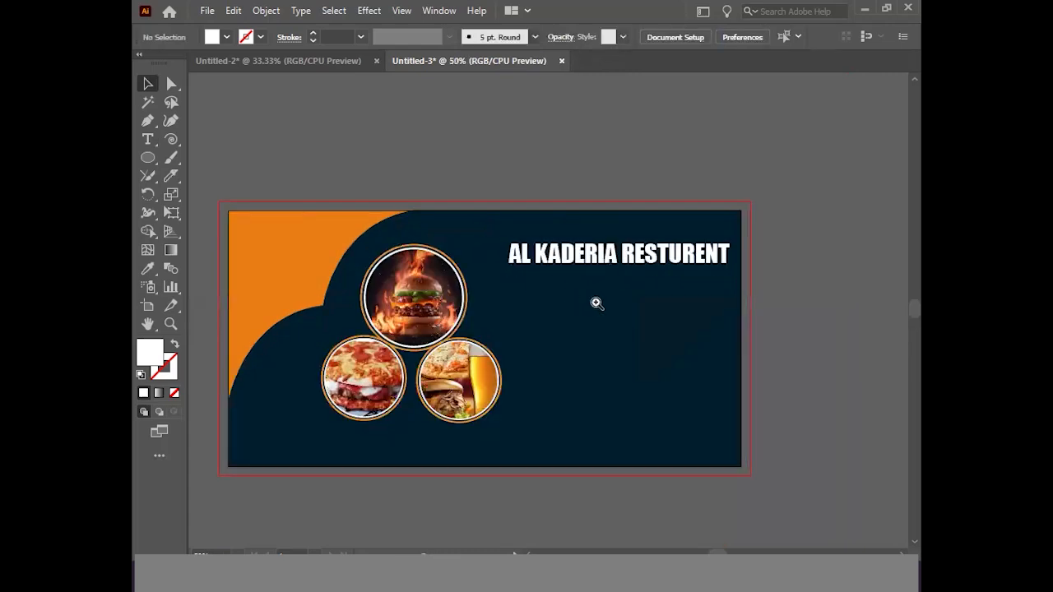
left_click(616, 306, "ctrl")
scroll(616, 307, "down", 3)
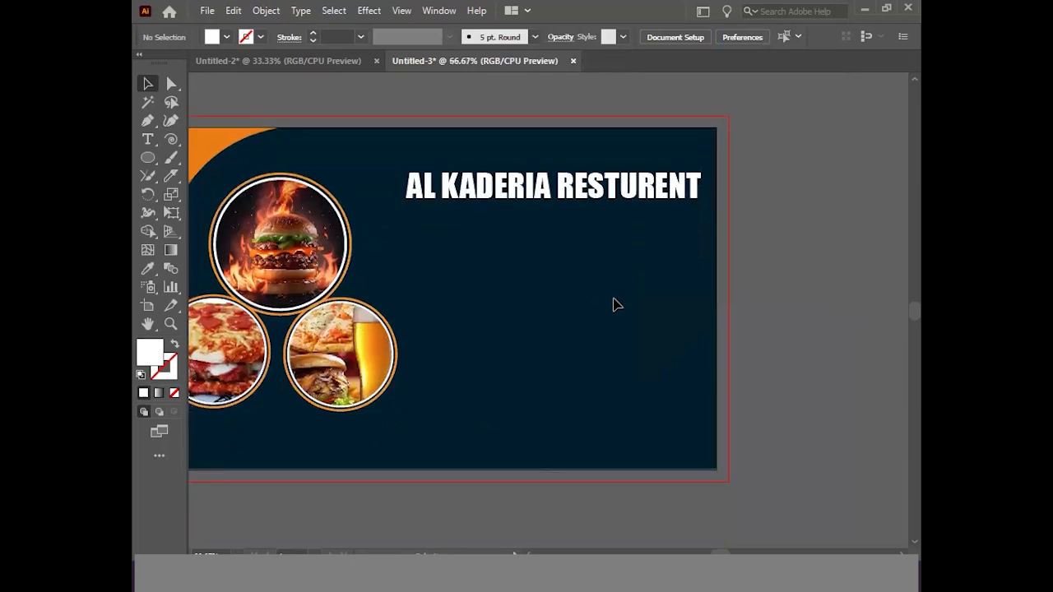
left_click(567, 226, "ctrl")
scroll(526, 271, "down", 1)
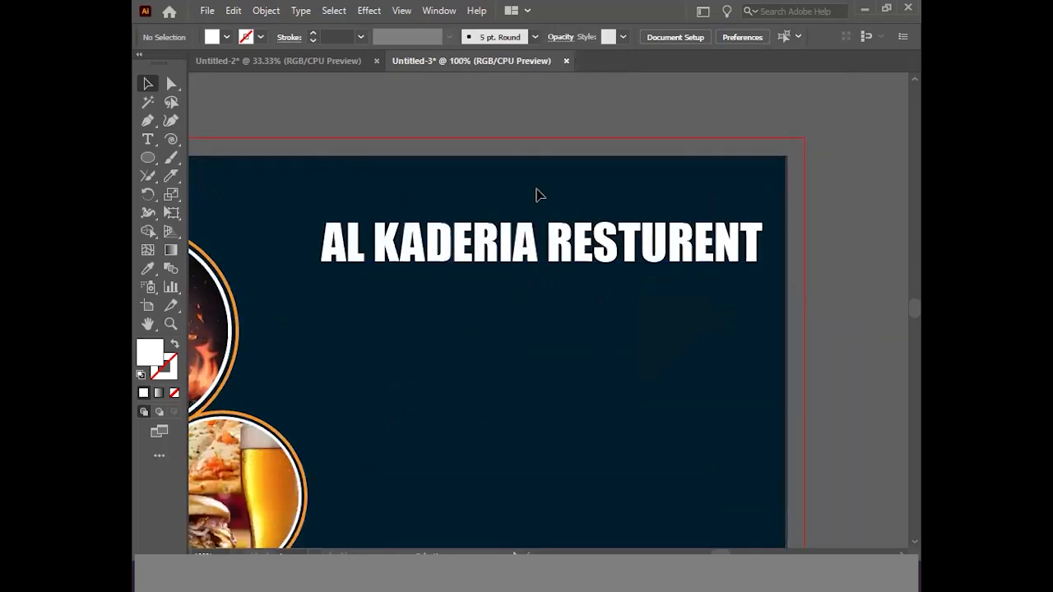
left_click(497, 255)
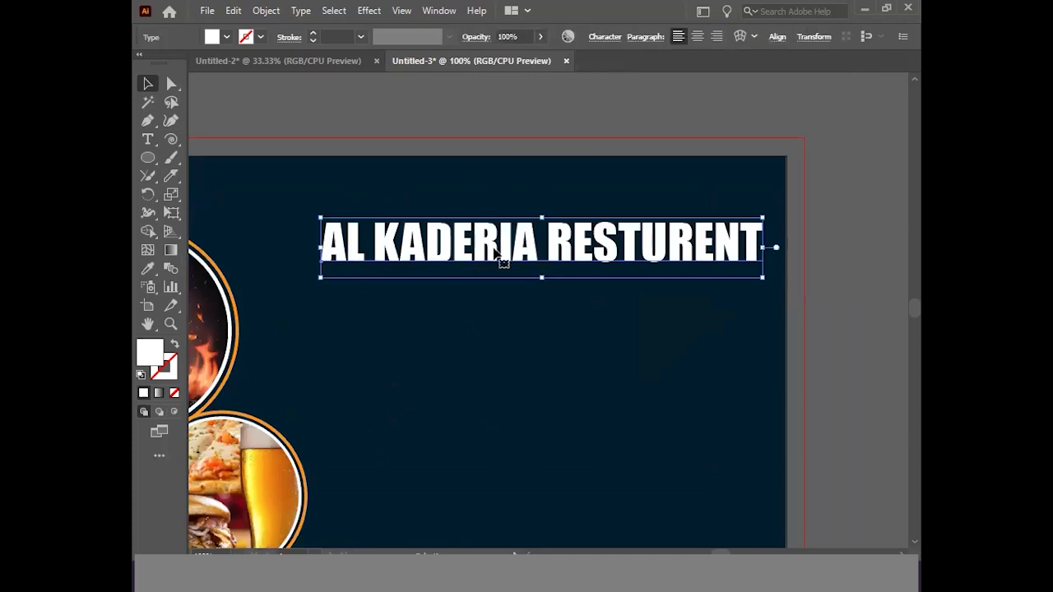
left_click_drag(496, 254, 497, 306)
Replace the duplicated title's text with "TAST & DELECIOUS FOOD".
left_click(147, 139)
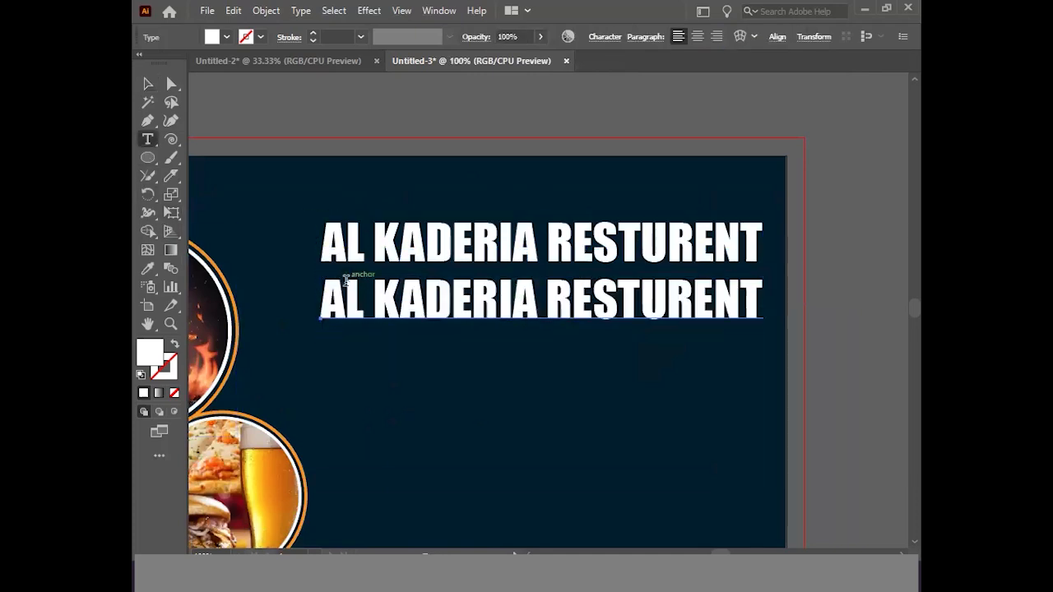
left_click_drag(321, 300, 761, 306)
type("TAS")
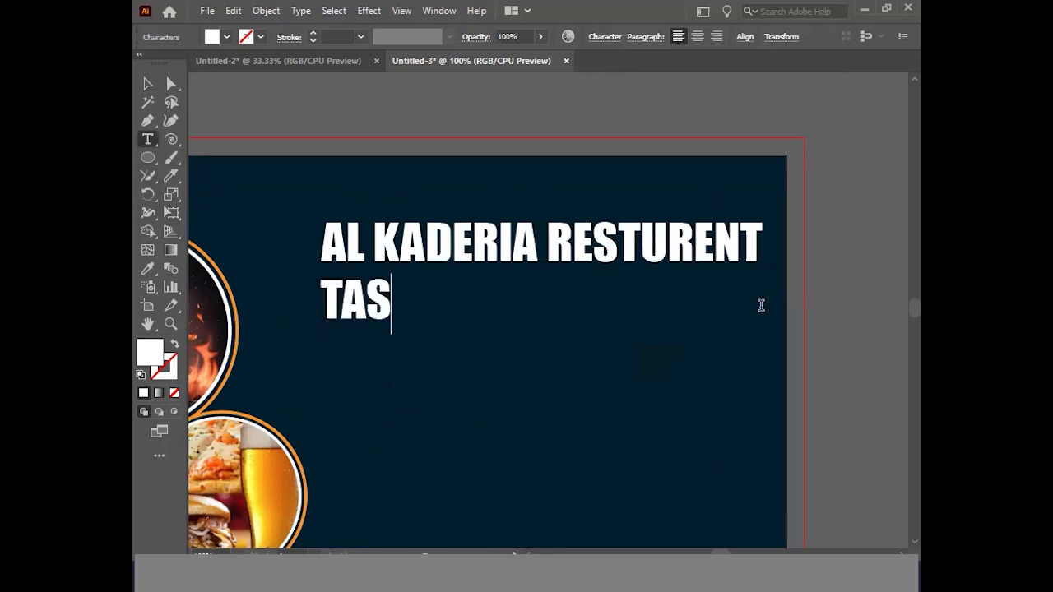
type("T ")
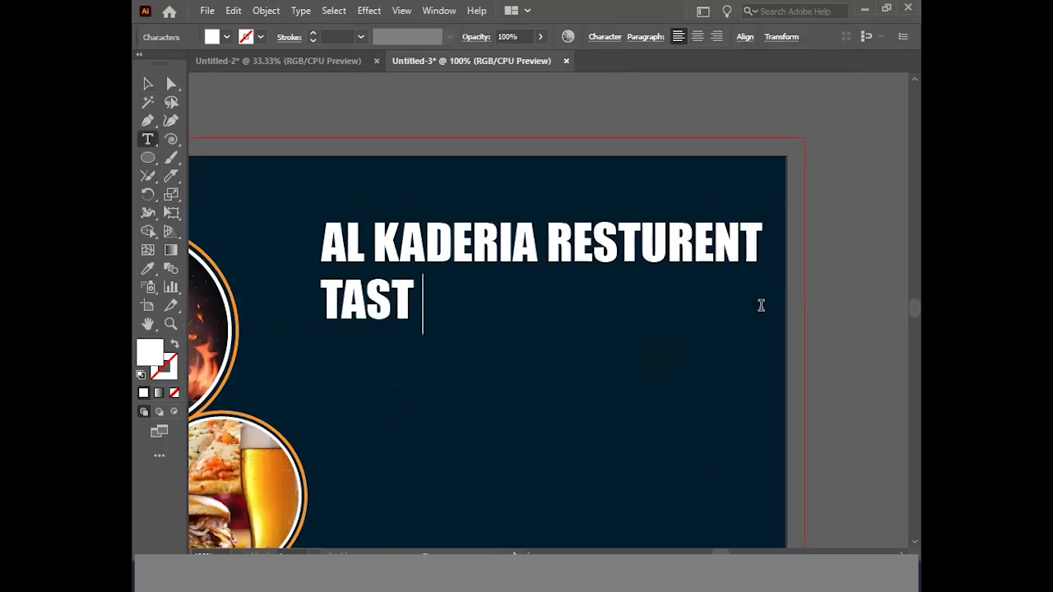
type("& ")
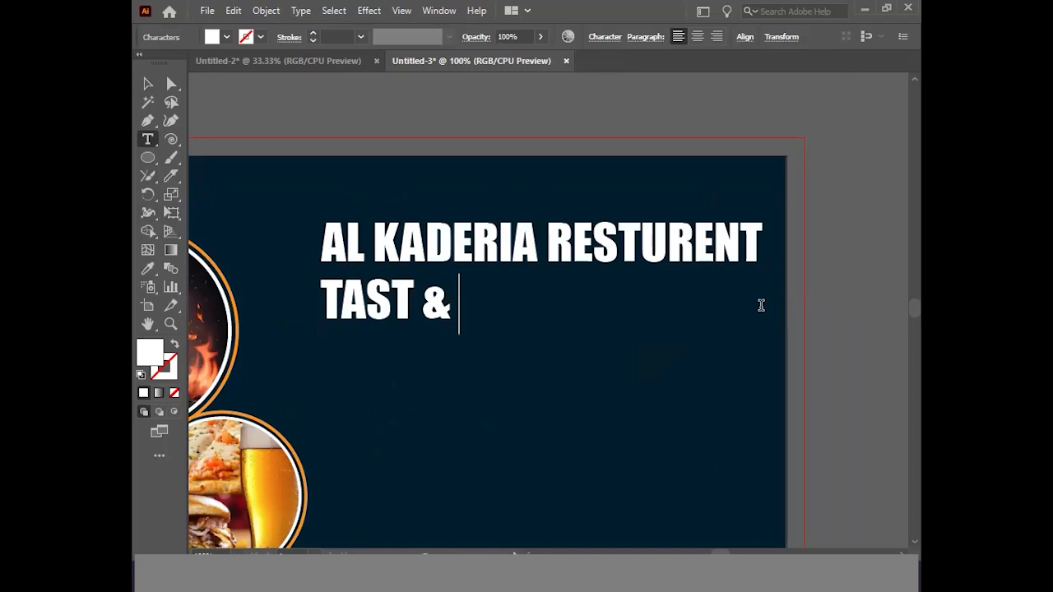
type("DES")
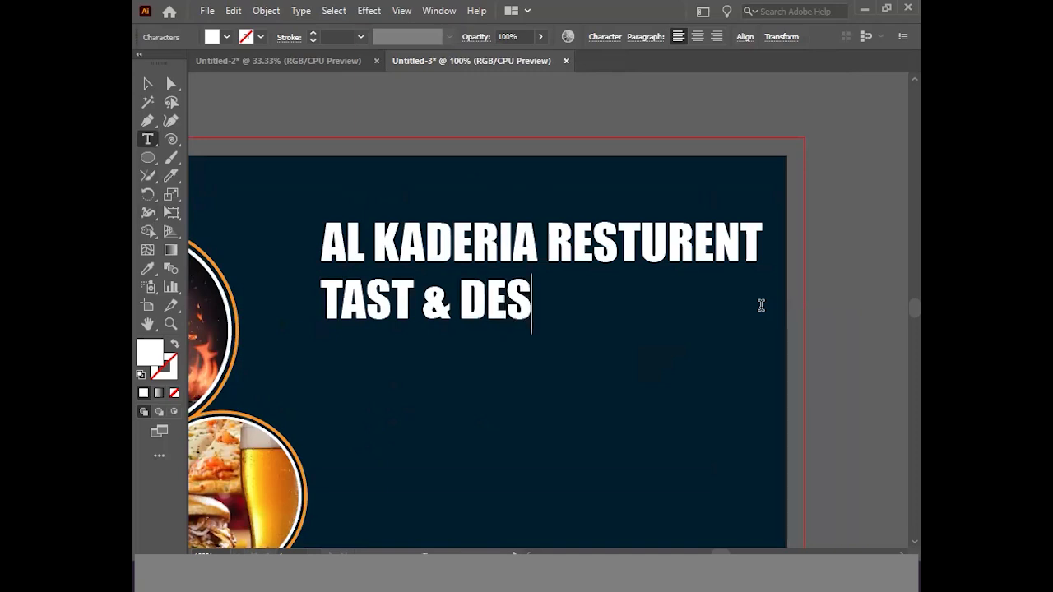
key("BackSpace")
type("L")
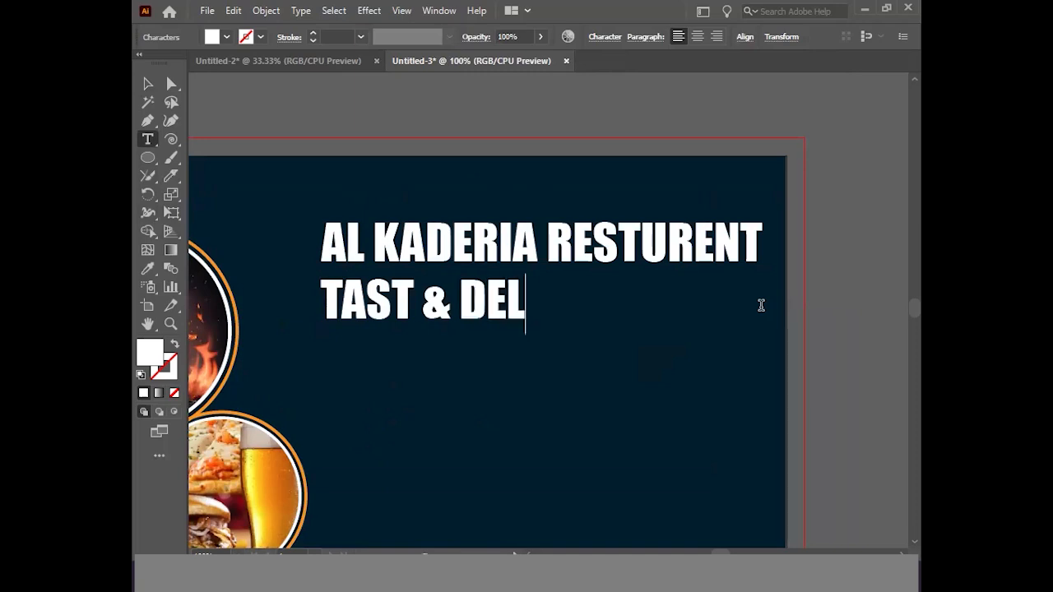
type("ECIOUS ")
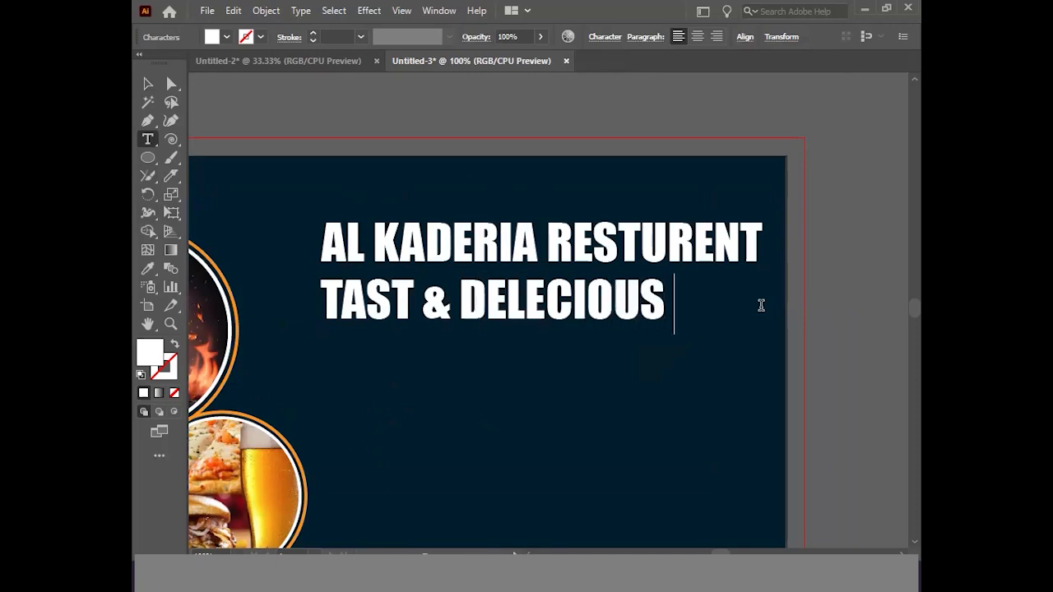
type("FOOD")
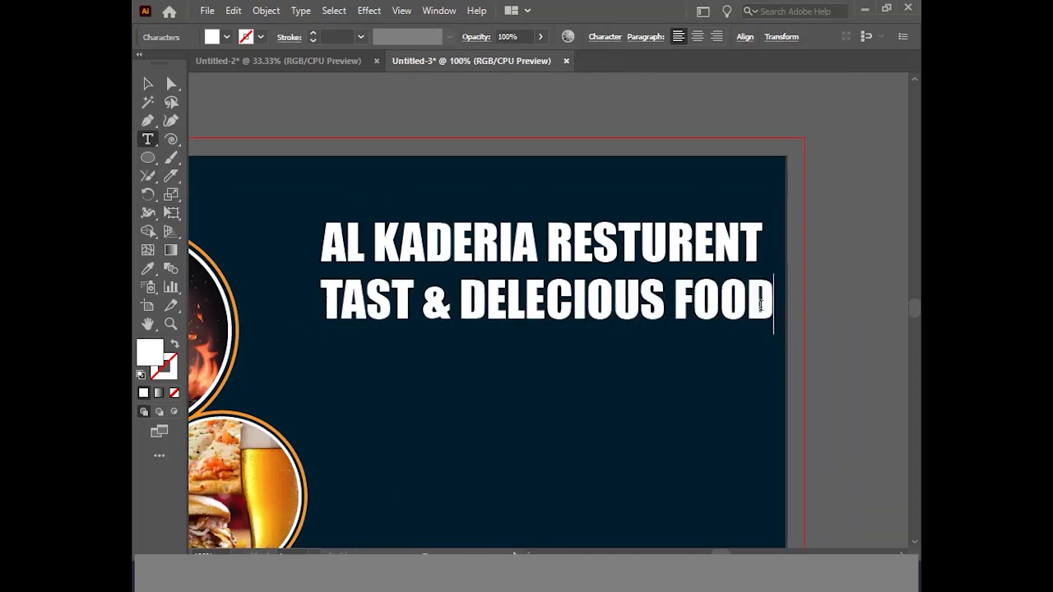
Change the font of the whole tagline to Franklin Gothic Medium Regular.
key("ctrl+a")
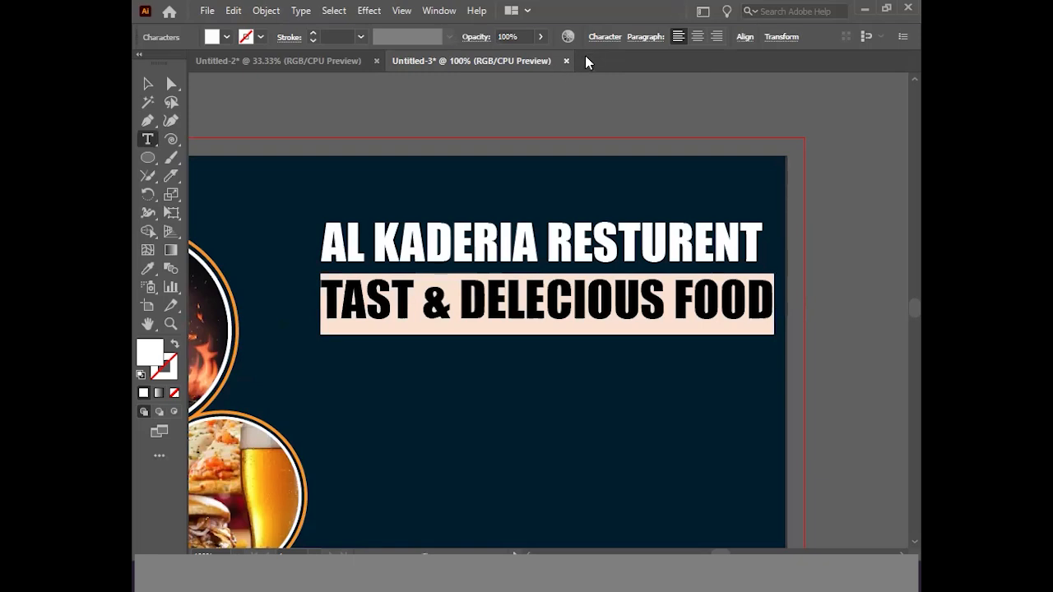
left_click(597, 37)
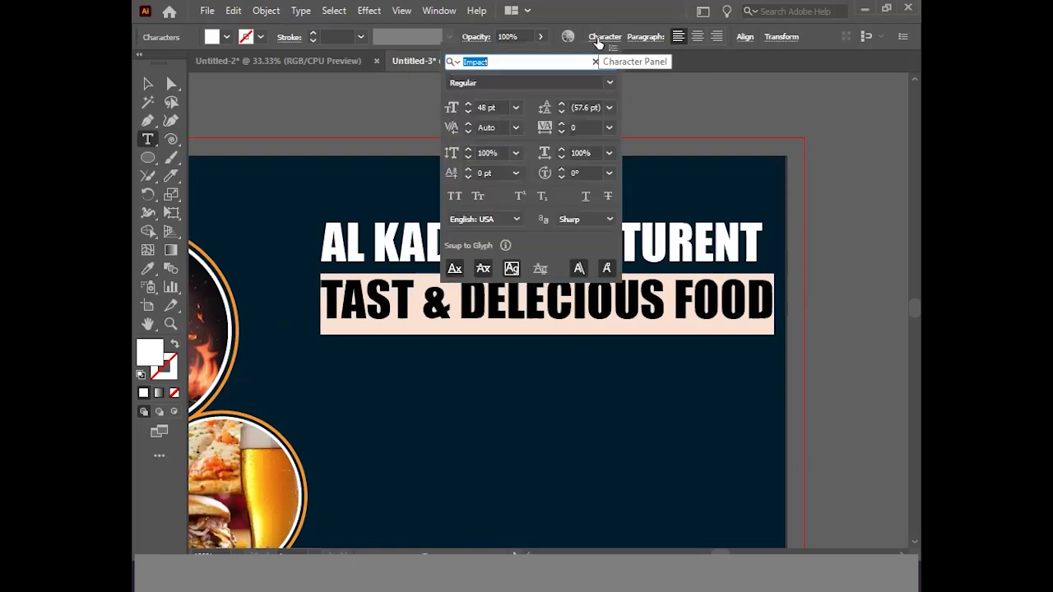
left_click(610, 61)
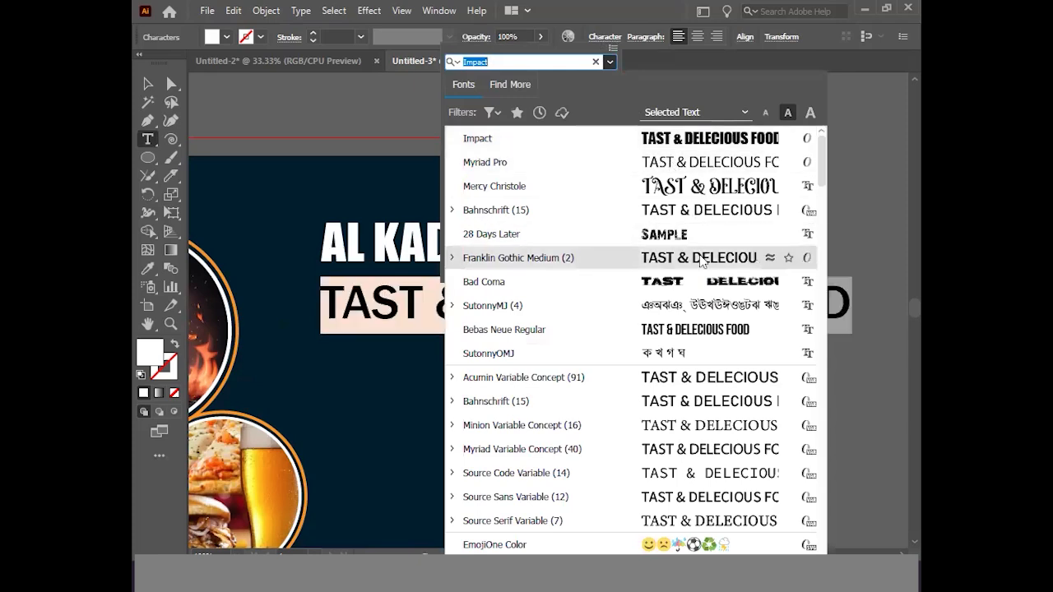
left_click(701, 260)
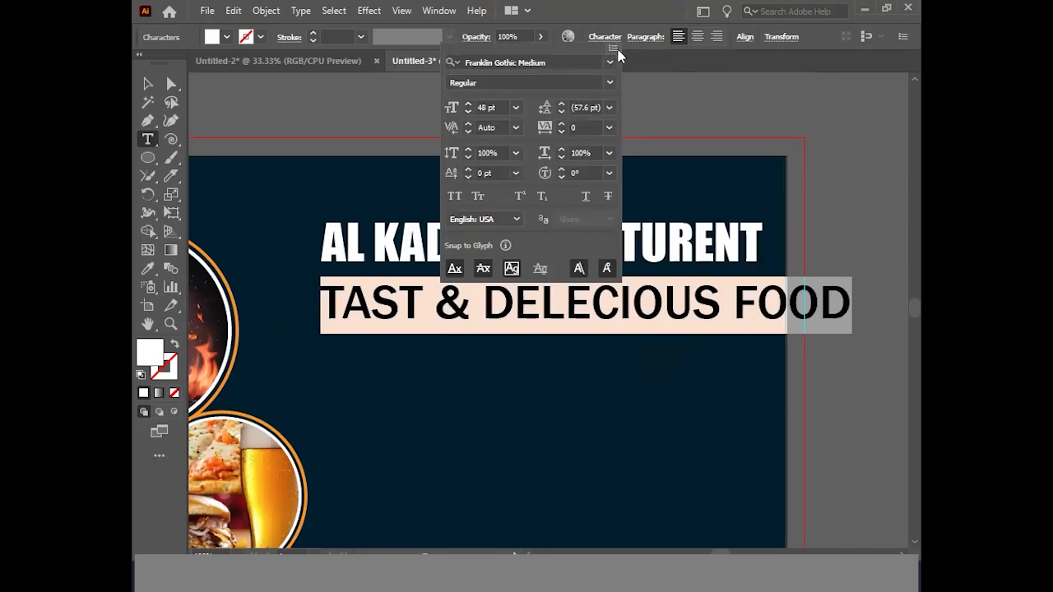
Correct the tagline's first word to "TASTY".
left_click(418, 298)
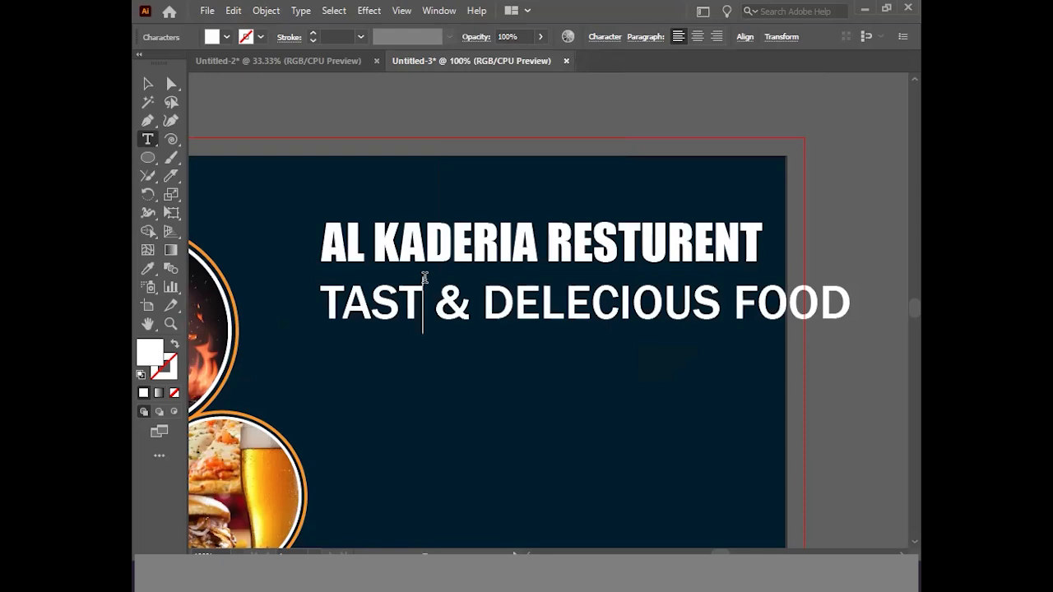
type("y")
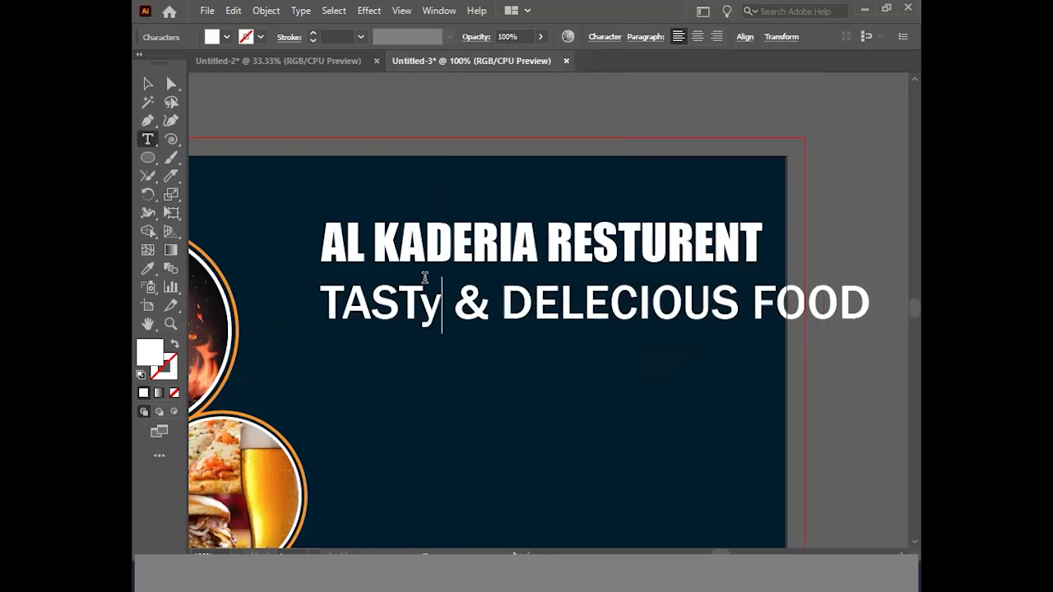
key("BackSpace")
type("Y")
Scale the tagline down to just over half the title's width and place it roughly centred beneath the title.
key("ctrl+a")
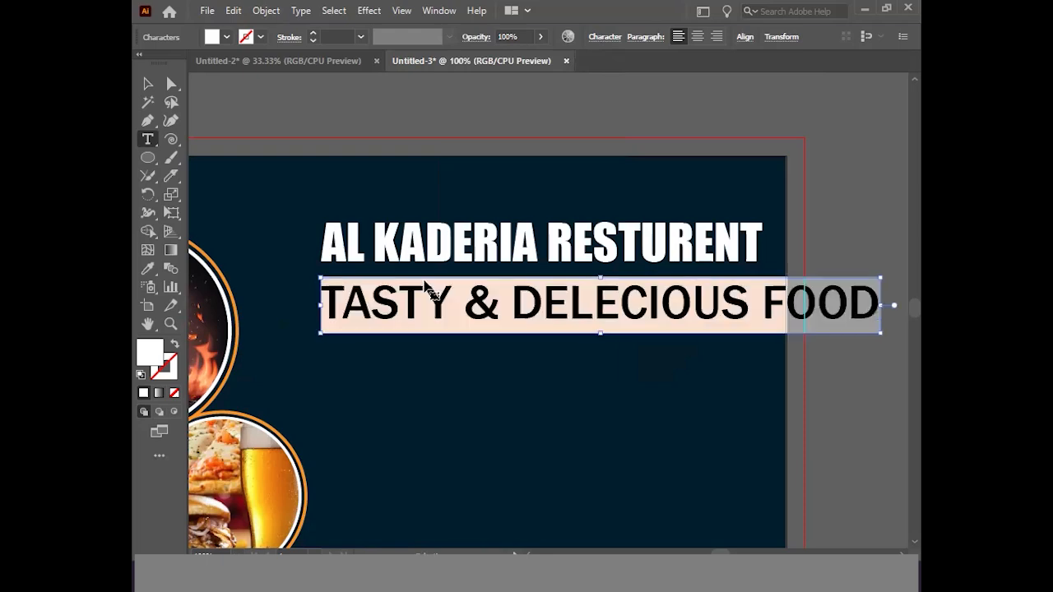
left_click(148, 83)
left_click_drag(880, 332, 732, 319)
left_click_drag(640, 305, 575, 288)
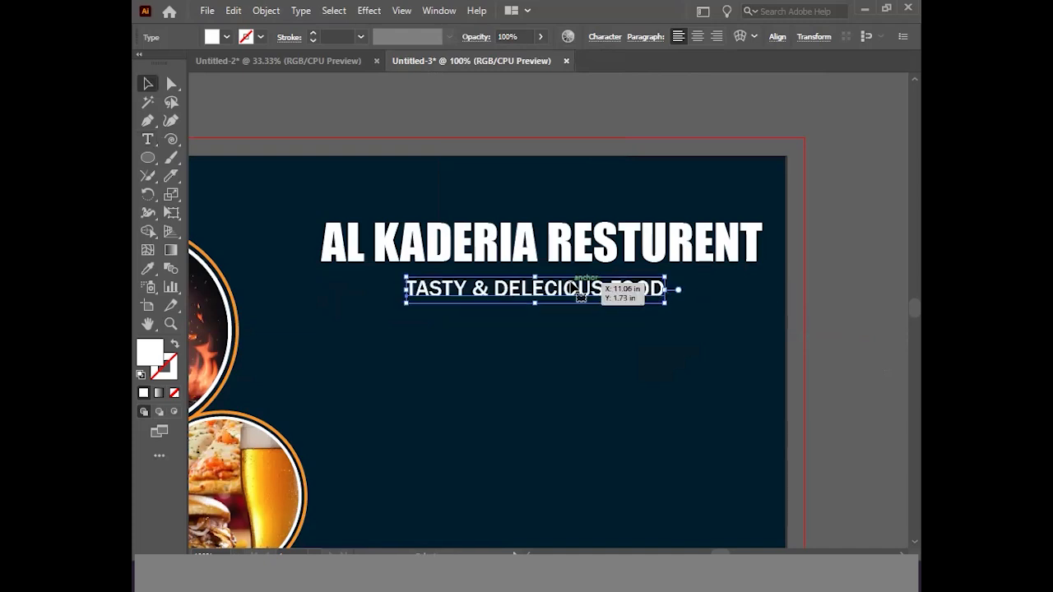
Nudge the tagline slightly up and to the left so it sits closer beneath the title.
key("Up")
key("Up")
key("Left")
key("Left")
key("Left")
key("Left")
key("Left")
key("Left")
key("Left")
key("Left")
key("Left")
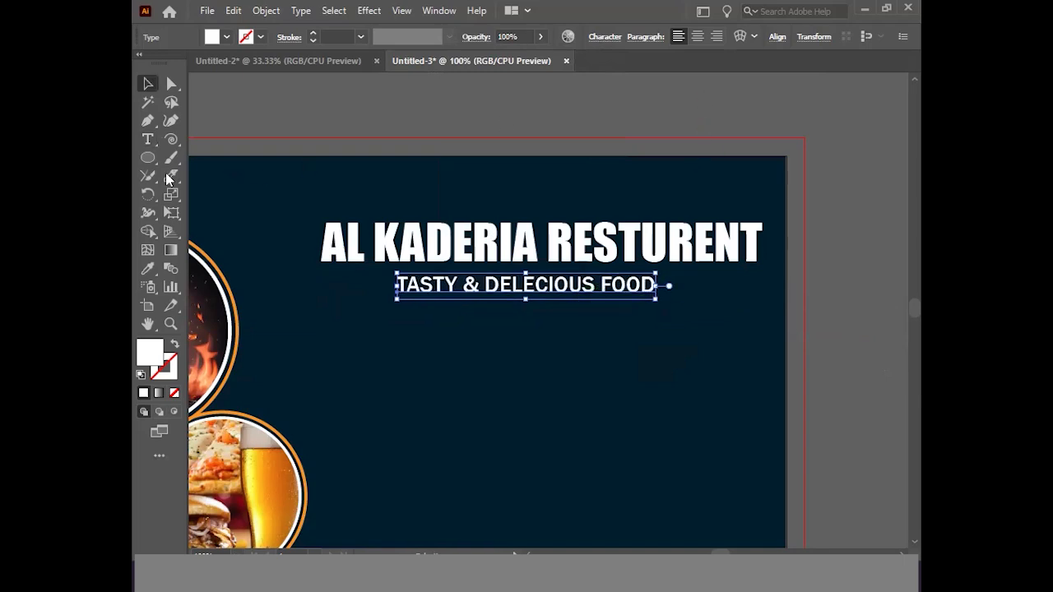
Fill the tagline text with the orange swatch C=0 M=50 Y=100 K=0.
left_click(227, 38)
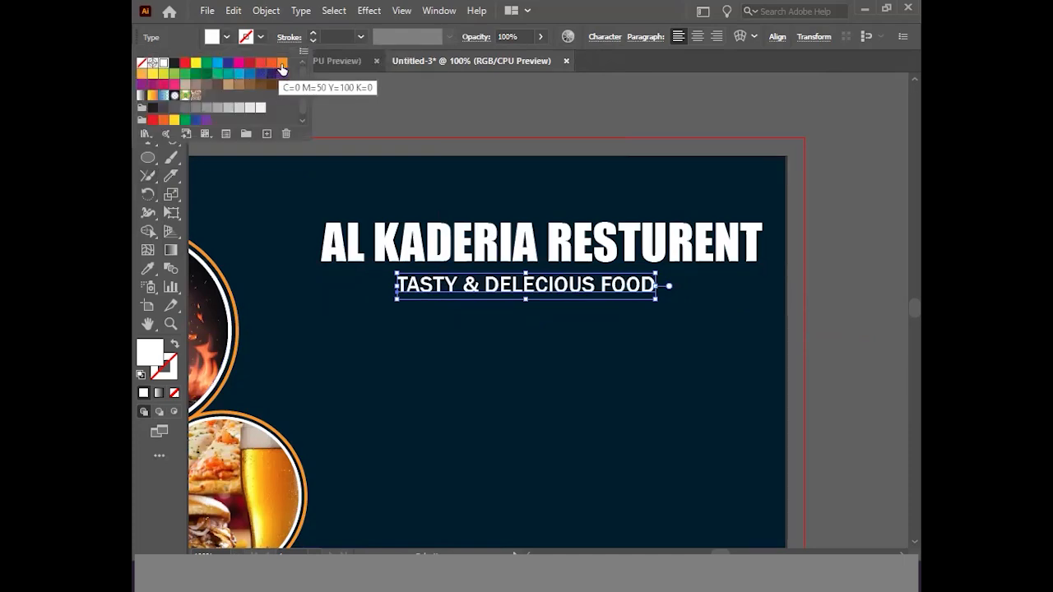
left_click(282, 66)
left_click(421, 132)
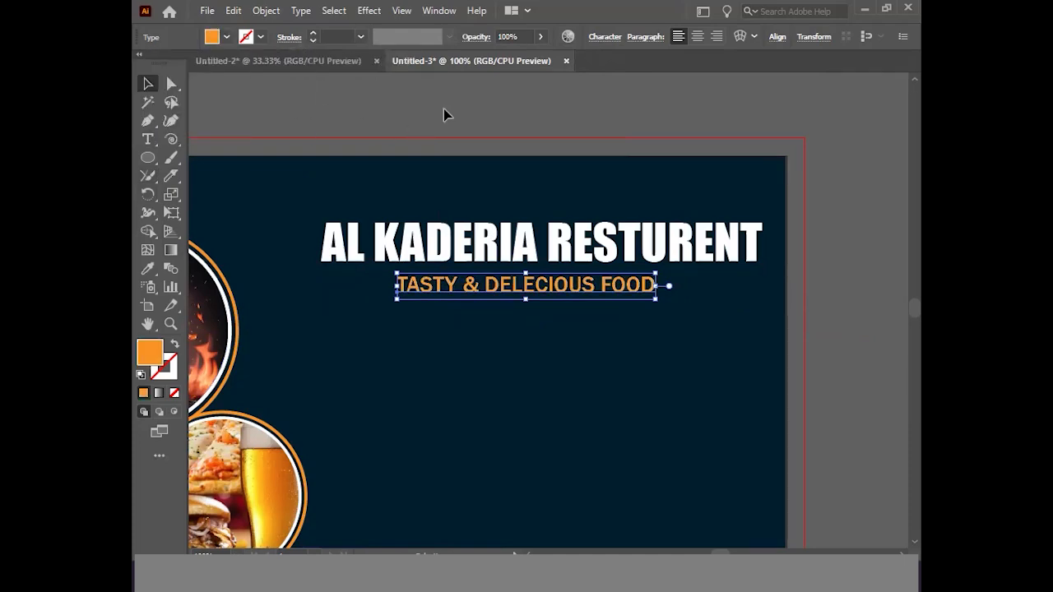
left_click(688, 123)
Move the orange tagline slightly to the right beneath the title.
left_click_drag(538, 290, 543, 288)
scroll(543, 288, "down", 4)
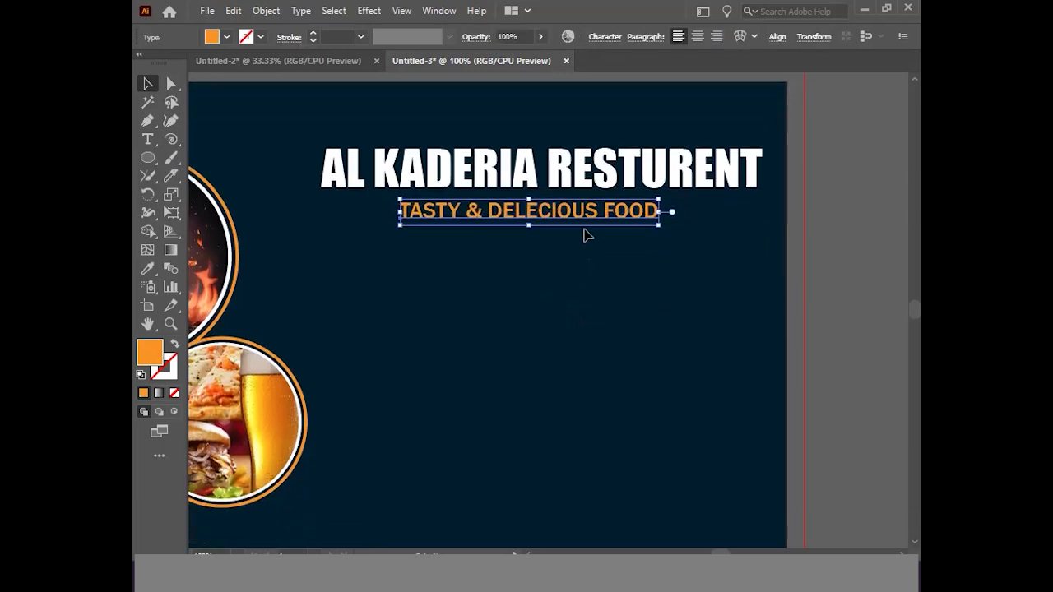
left_click_drag(579, 223, 579, 225)
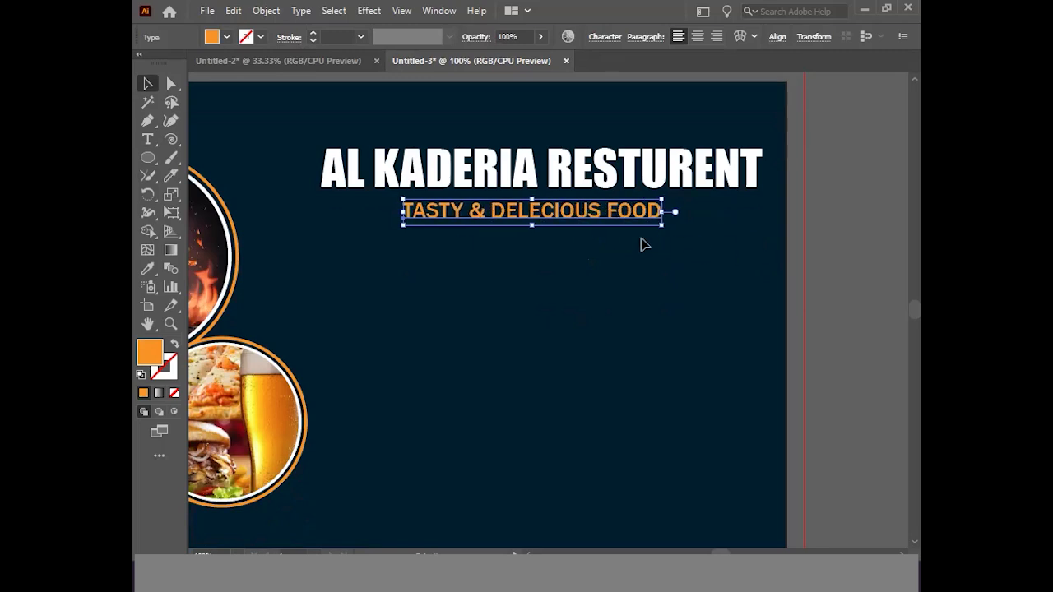
Draw a short horizontal line with the Line Segment tool, from below the title's left edge to just before the tagline.
left_click(171, 139)
left_click(232, 140)
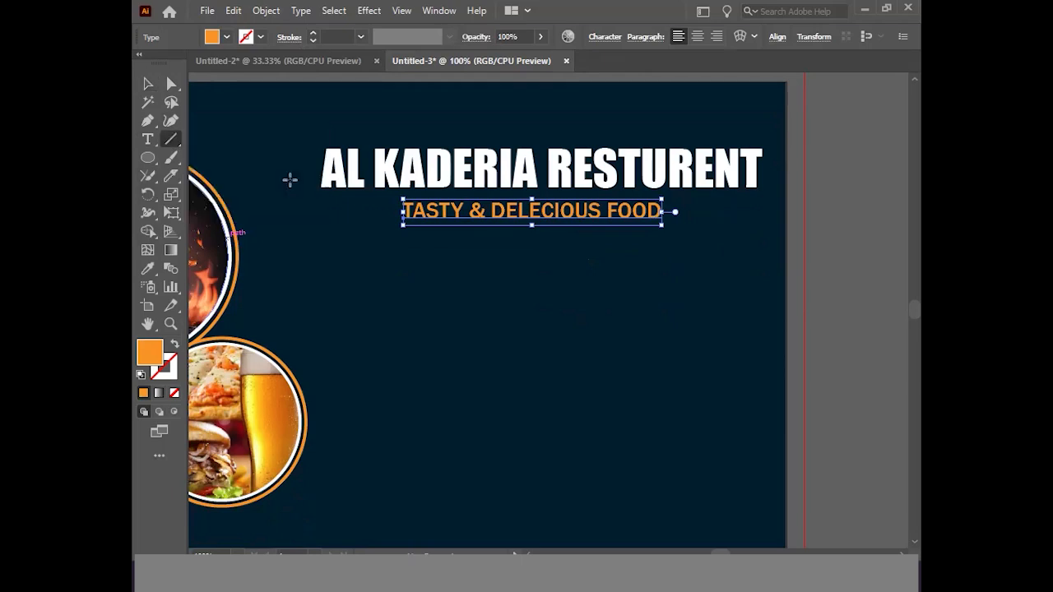
left_click_drag(318, 219, 391, 218)
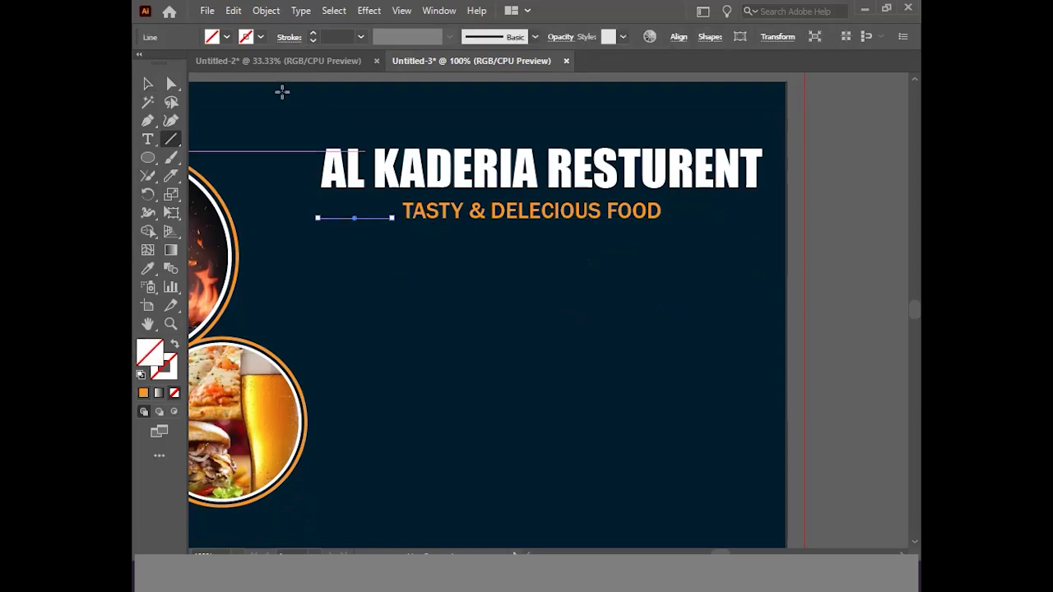
Give the line before the tagline an orange stroke with a weight of 3 pt.
left_click(261, 37)
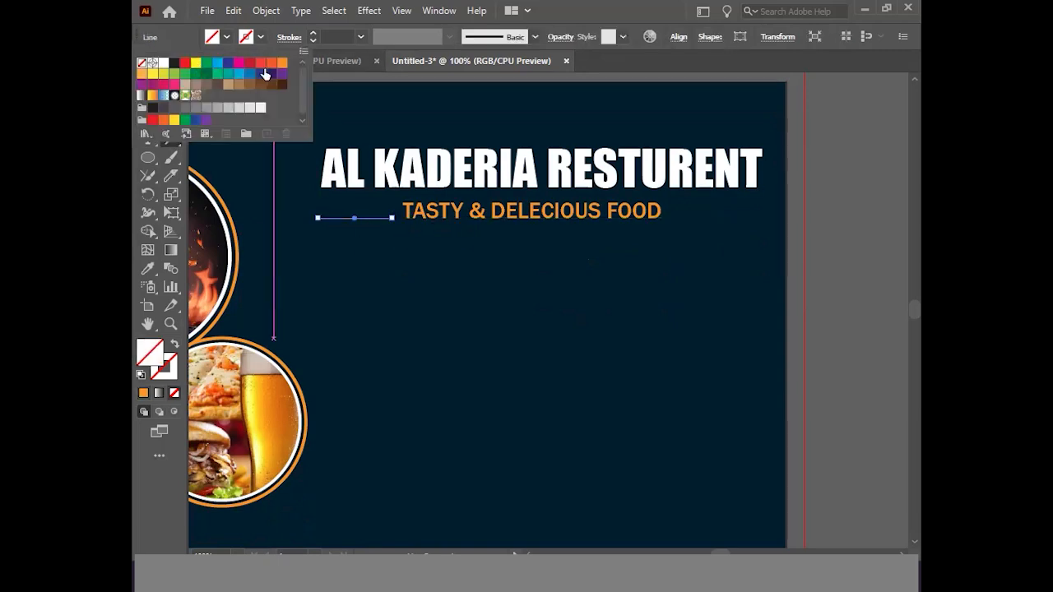
left_click(282, 63)
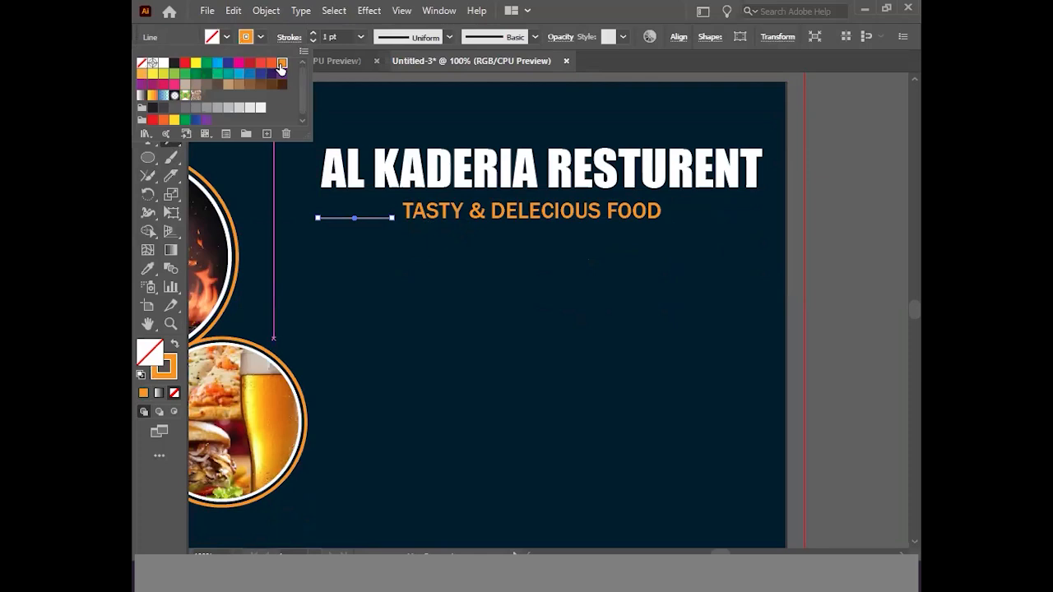
left_click(360, 37)
left_click(359, 37)
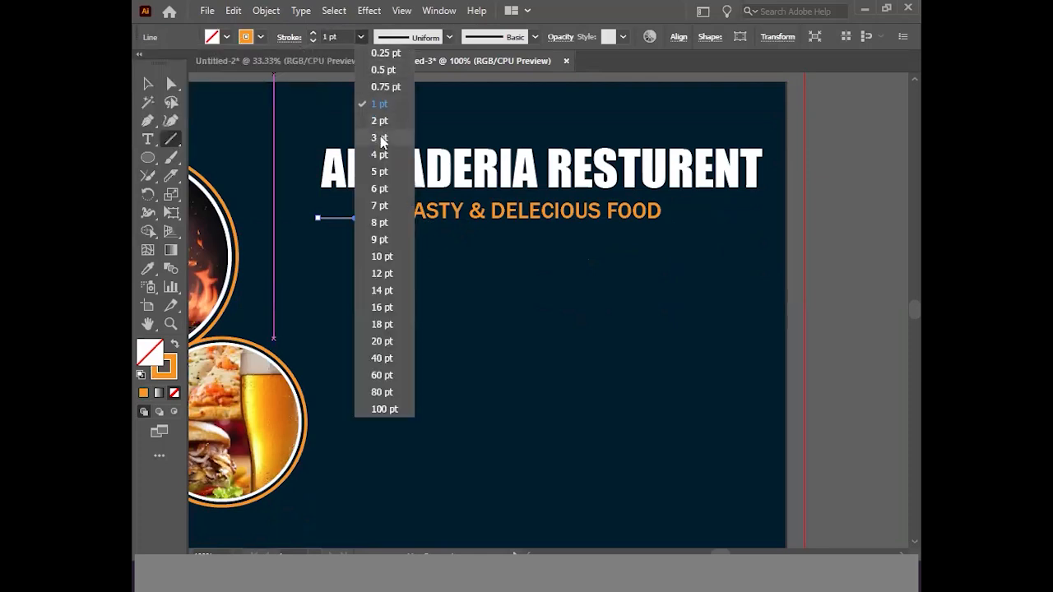
left_click(379, 138)
Duplicate the orange line and place the copy after the tagline at the same height.
left_click(147, 83)
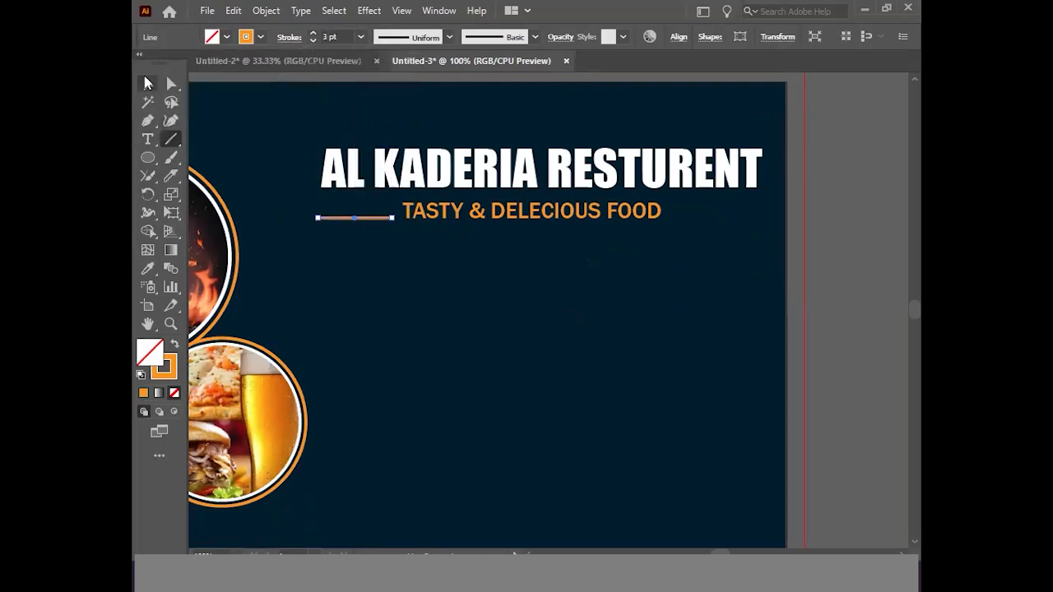
left_click(877, 255)
left_click_drag(366, 222, 734, 222)
left_click(826, 246)
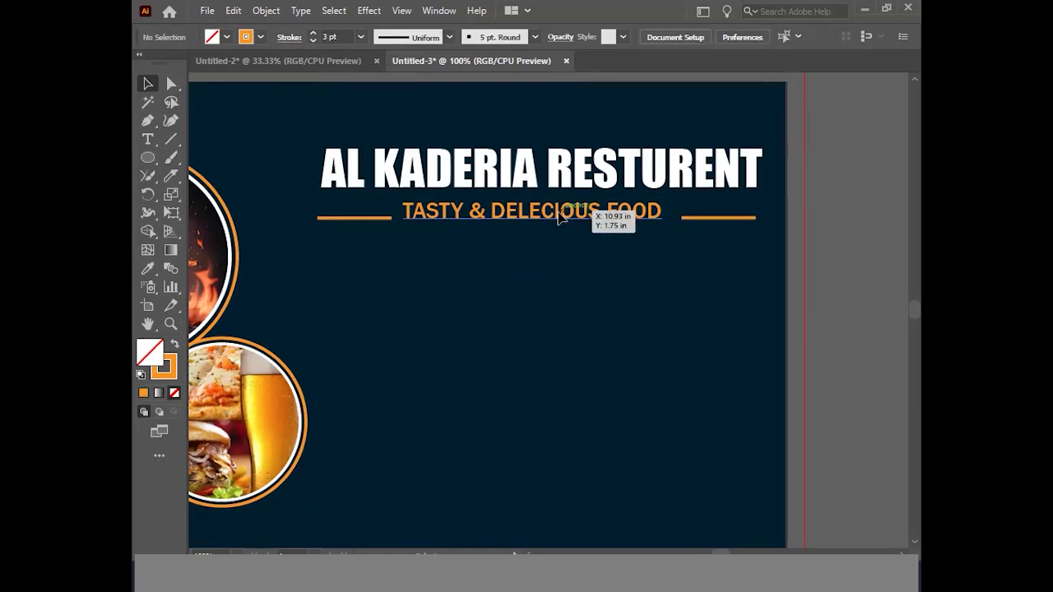
Nudge the tagline slightly to the right so it sits centred between the two orange lines.
left_click(558, 213)
key("Right")
key("Right")
key("Right")
key("Right")
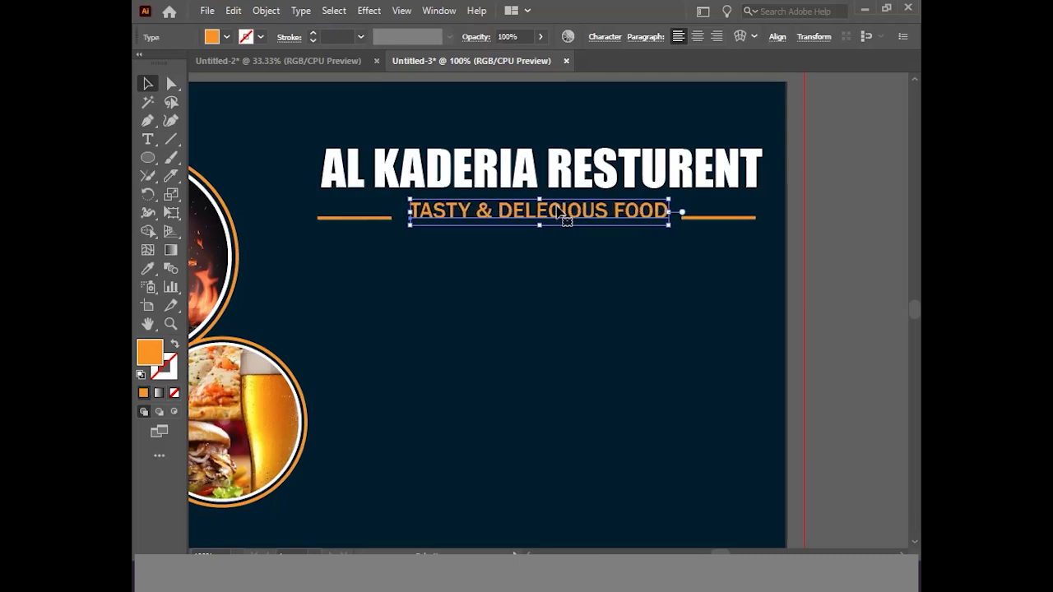
left_click(854, 218)
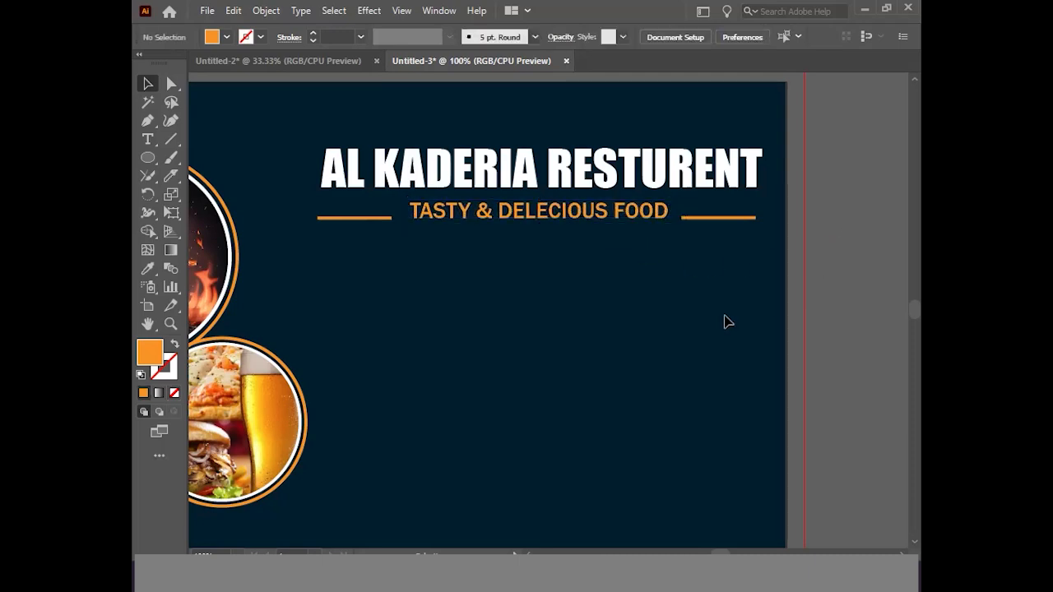
Draw a rectangle about 2 in wide and 1.8 in high below the tagline, with no fill and a white stroke.
left_click(551, 288, "alt")
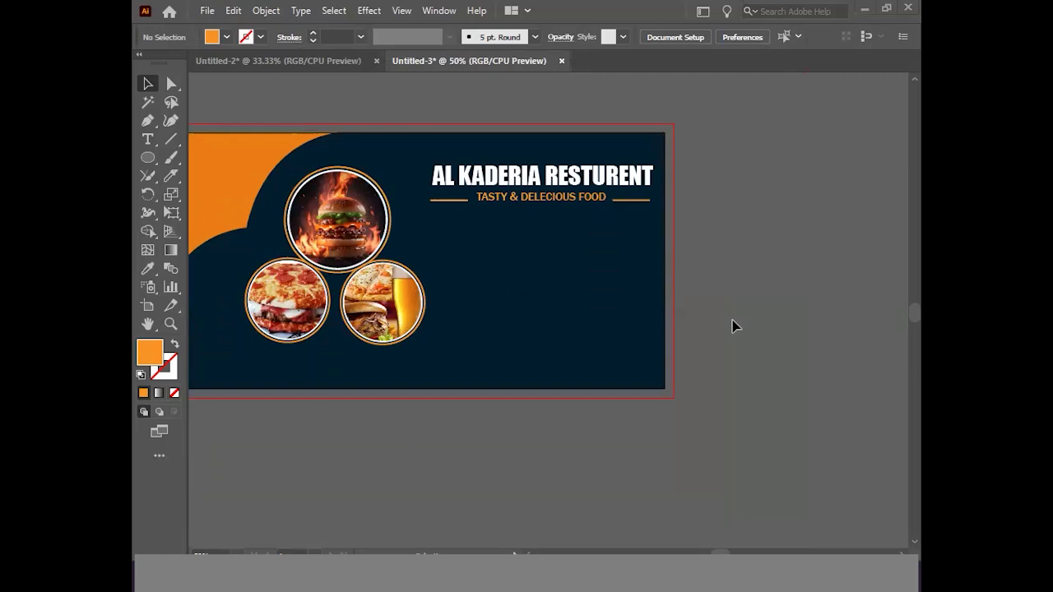
scroll(732, 326, "left", 4)
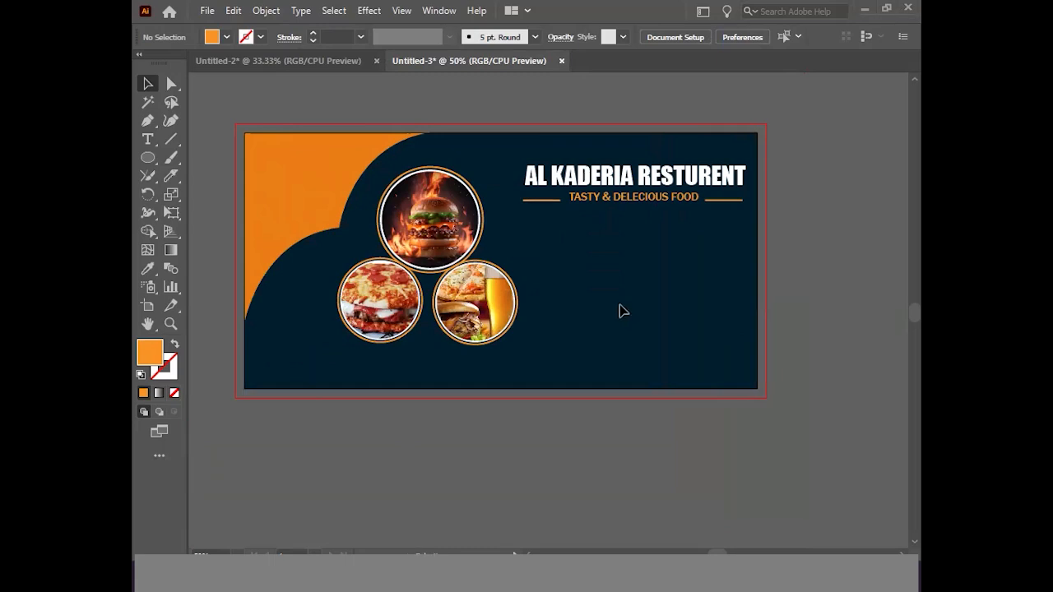
key("ctrl+plus")
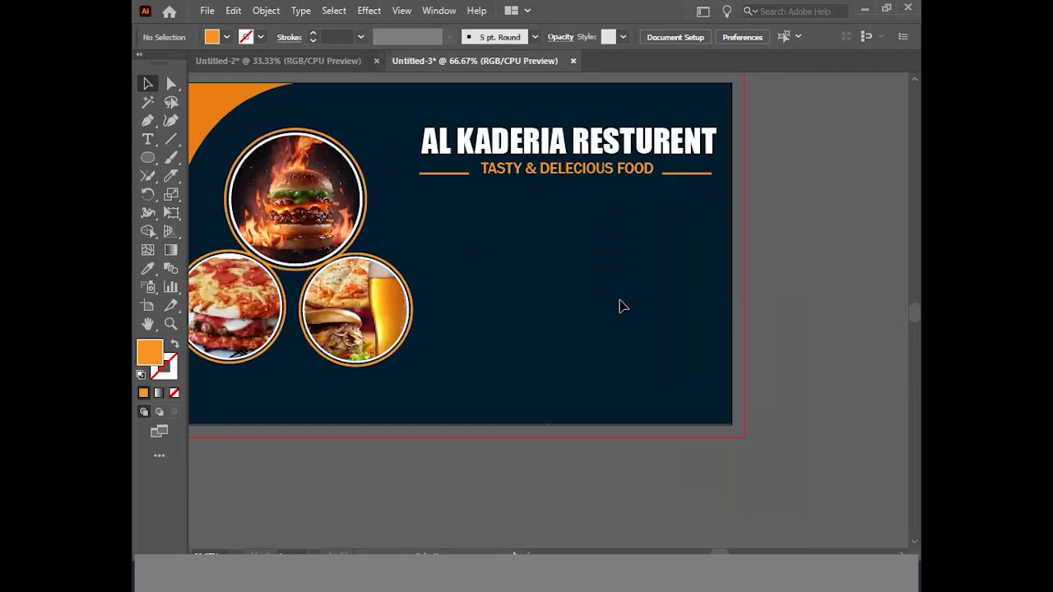
scroll(623, 306, "down", 1)
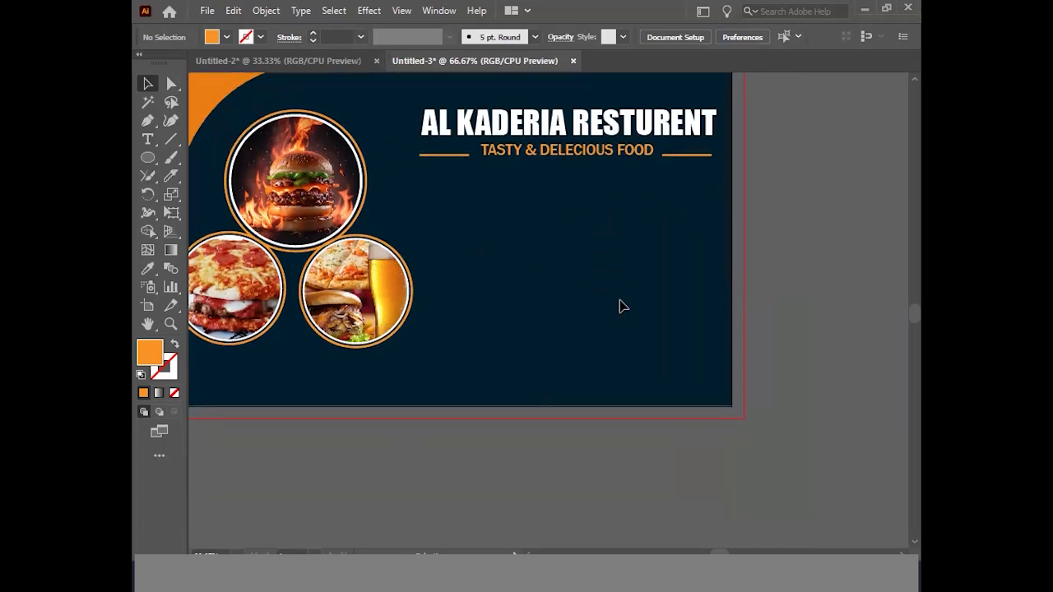
right_click(148, 158)
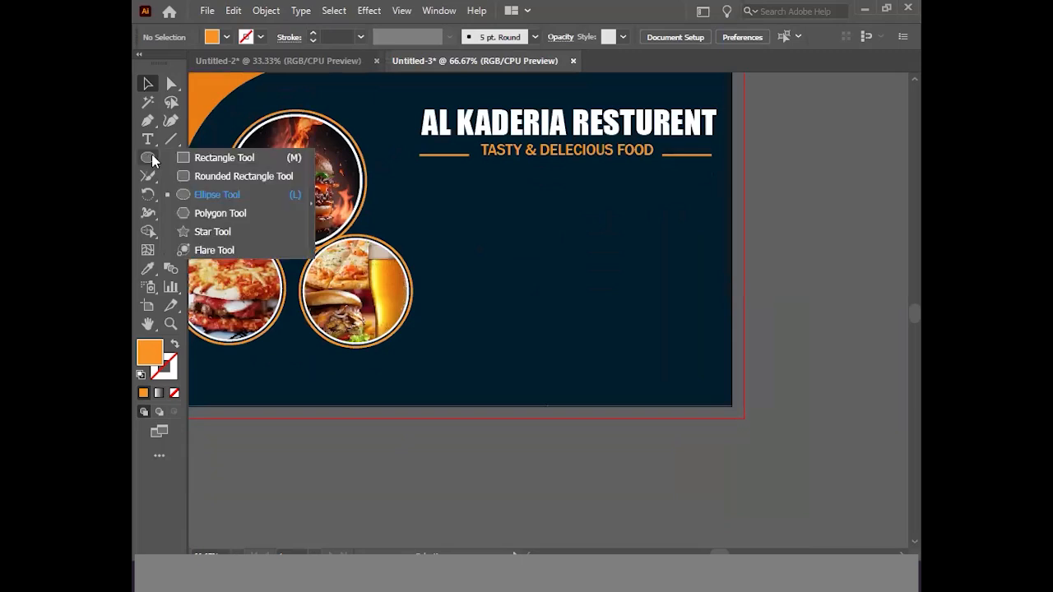
left_click(207, 159)
left_click(227, 37)
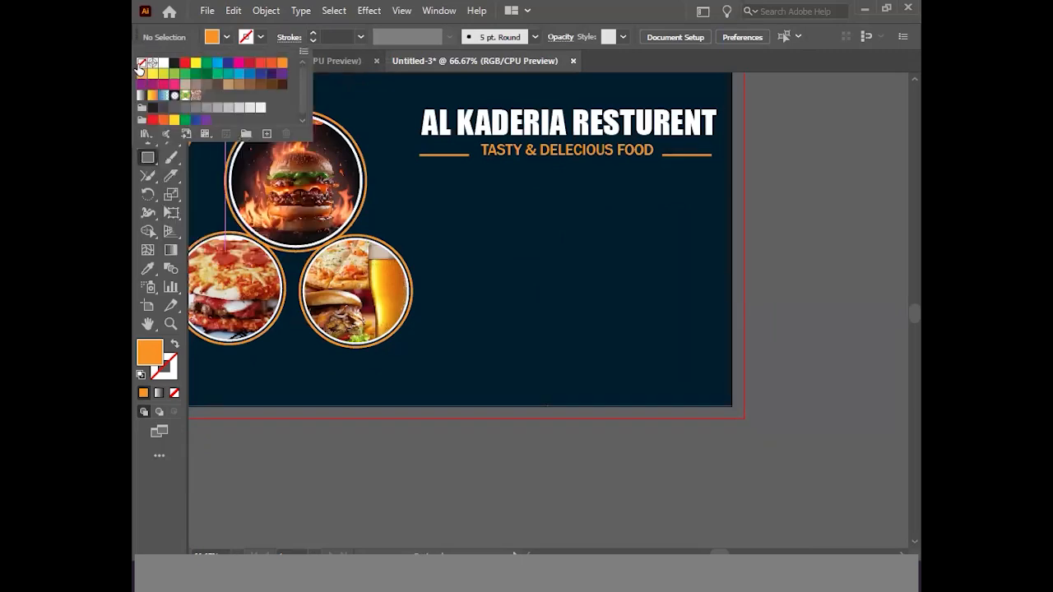
left_click(141, 64)
left_click(262, 36)
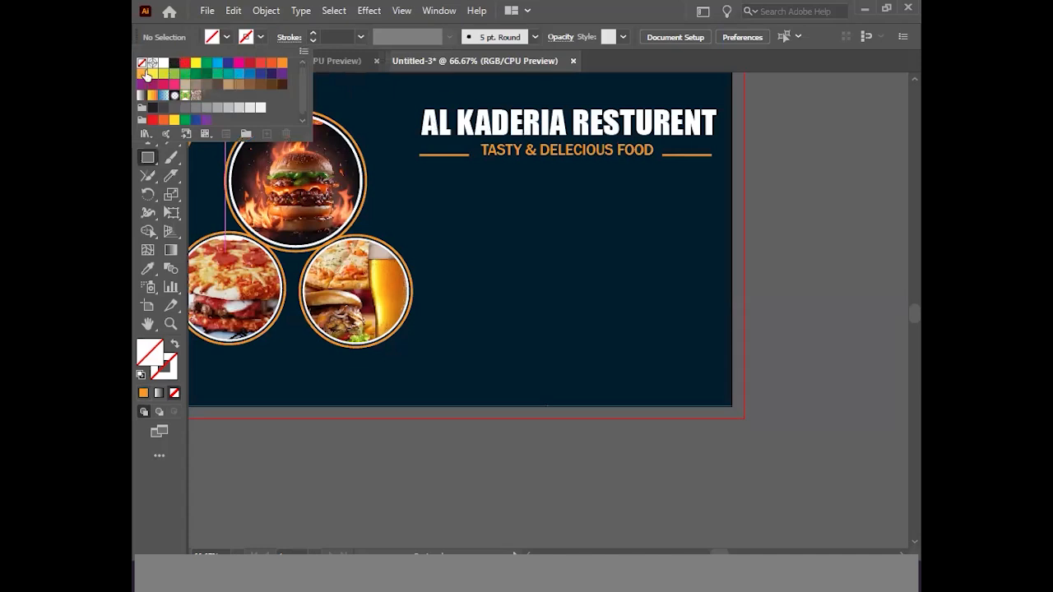
left_click(164, 63)
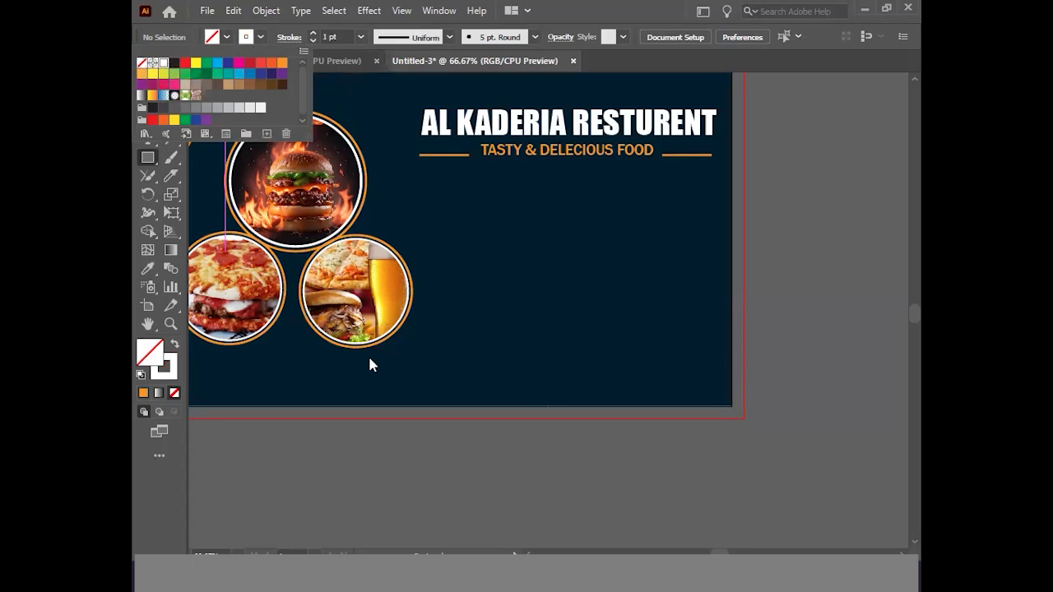
left_click(498, 377)
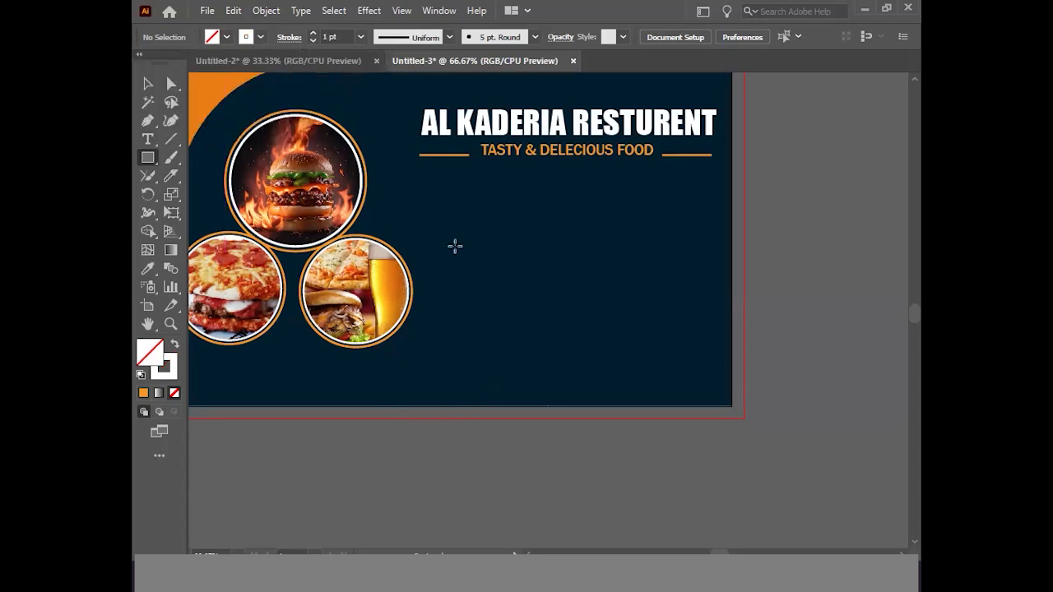
left_click_drag(450, 229, 499, 272)
left_click_drag(529, 311, 548, 317)
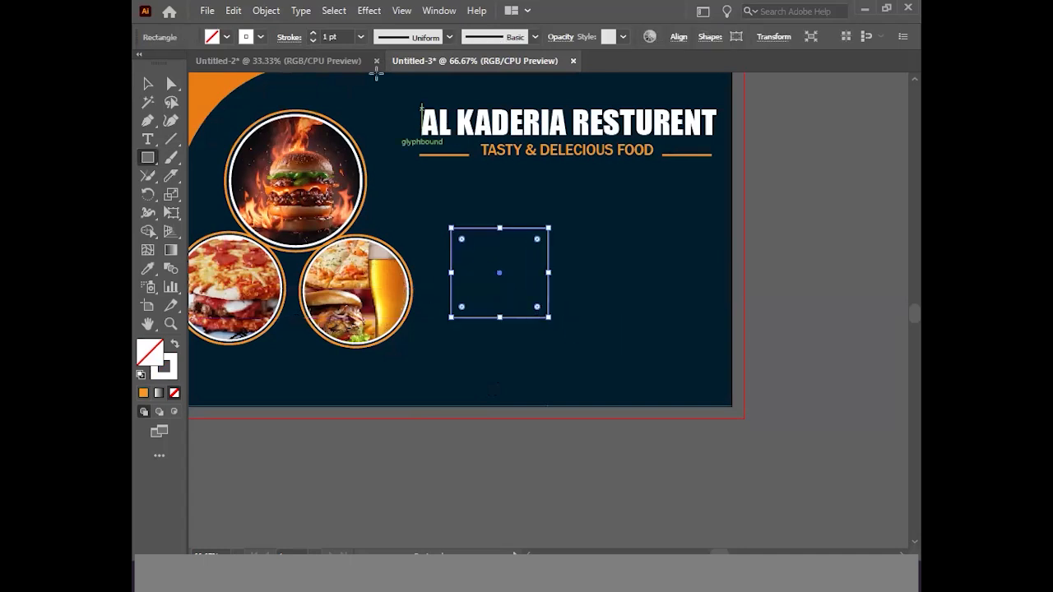
Set the rectangle's stroke weight to 3 pt and deselect it.
left_click(360, 36)
left_click(384, 139)
left_click(148, 84)
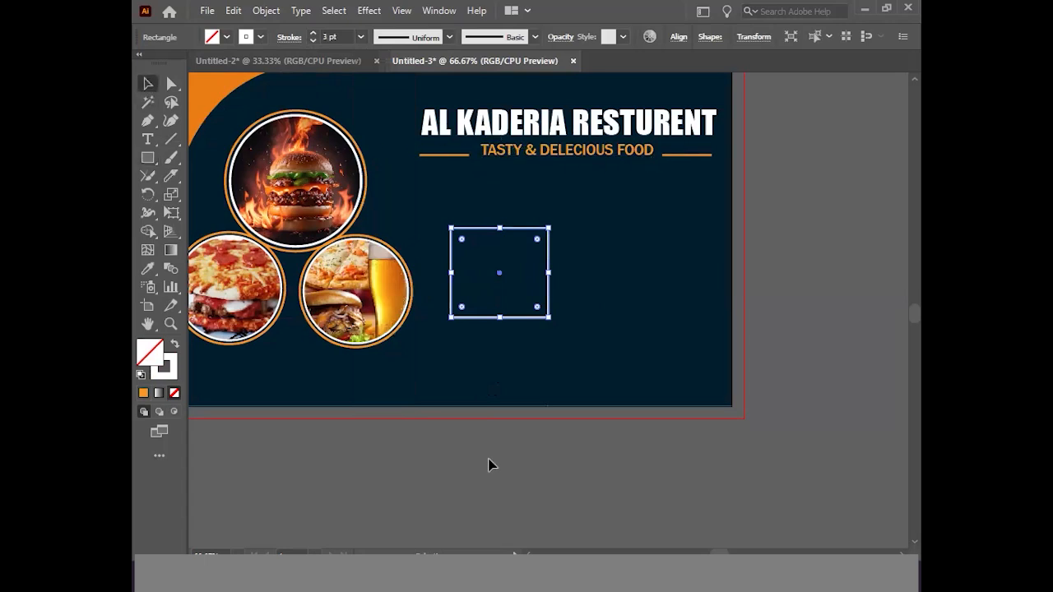
left_click(492, 465)
Move the white rectangle slightly up and to the left, closer to the food photos.
left_click(519, 357, "ctrl")
scroll(511, 291, "up", 1)
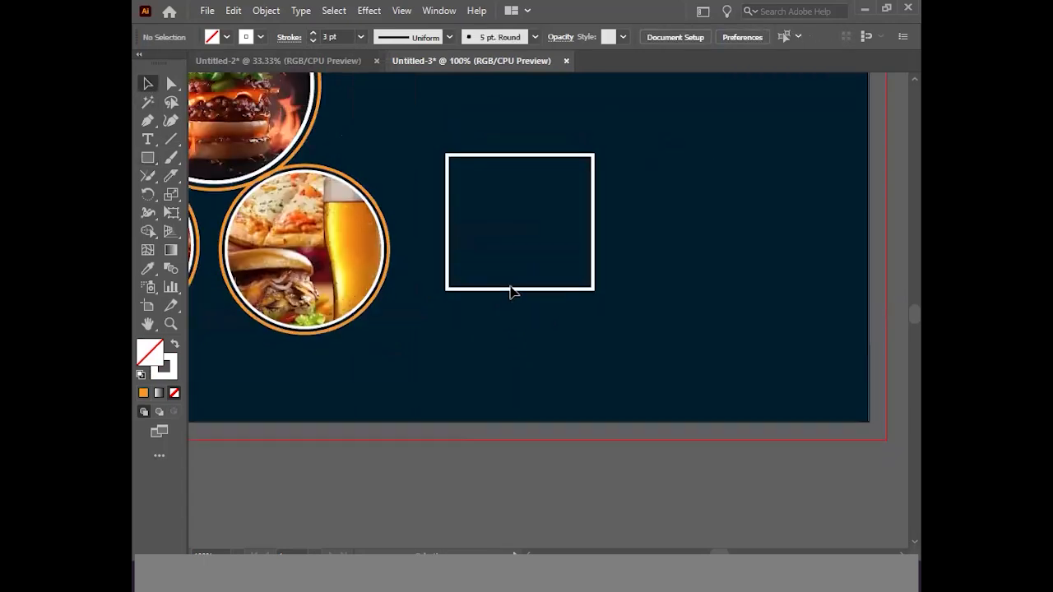
left_click_drag(513, 292, 491, 275)
scroll(490, 273, "up", 3)
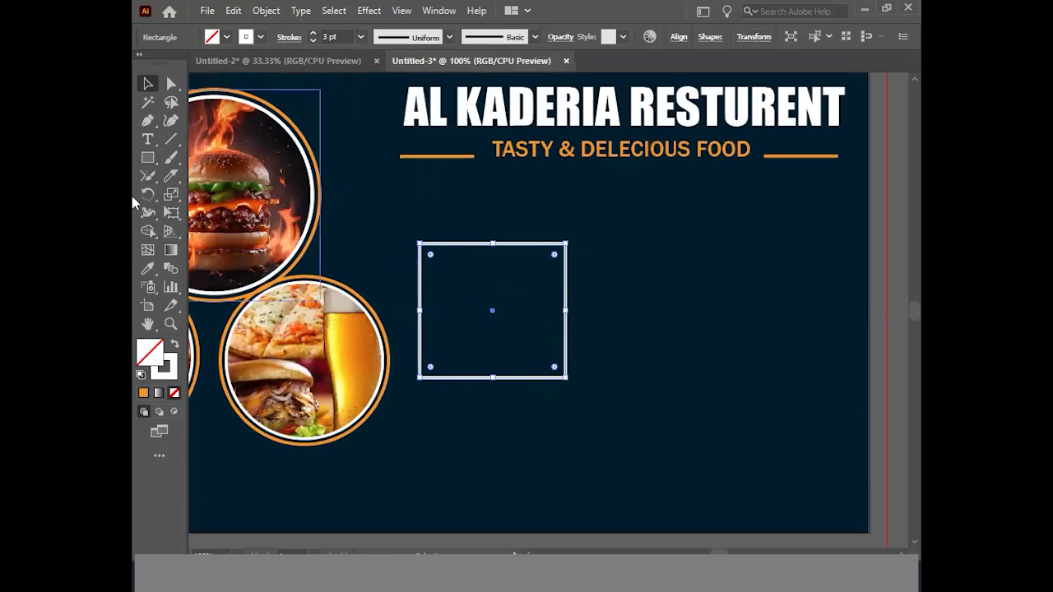
left_click(601, 255)
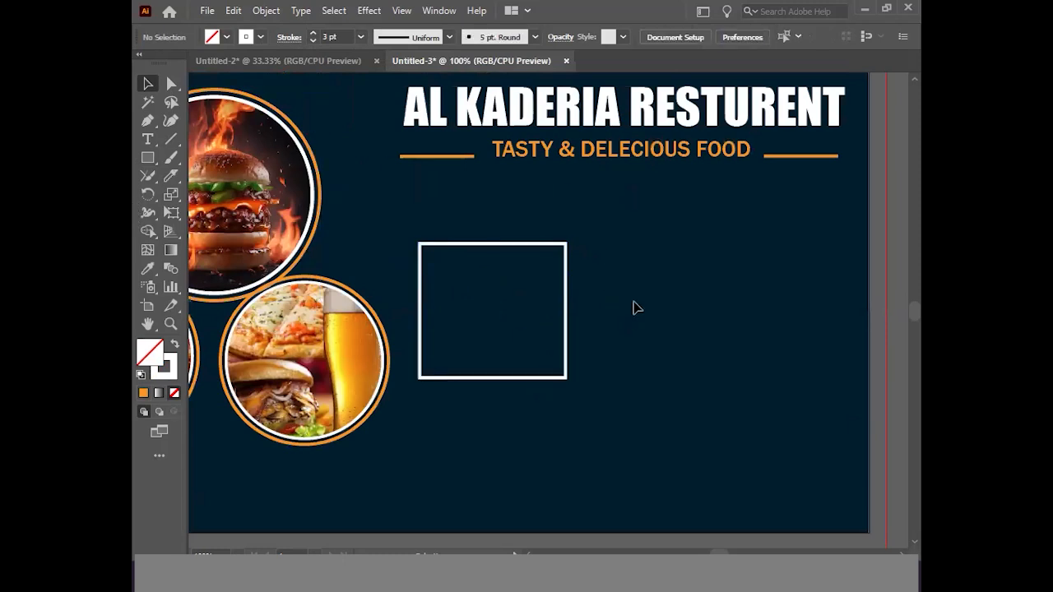
Show the rulers and place two vertical and two horizontal guides across the middle of the white rectangle.
key("ctrl+=")
scroll(593, 319, "up", 1)
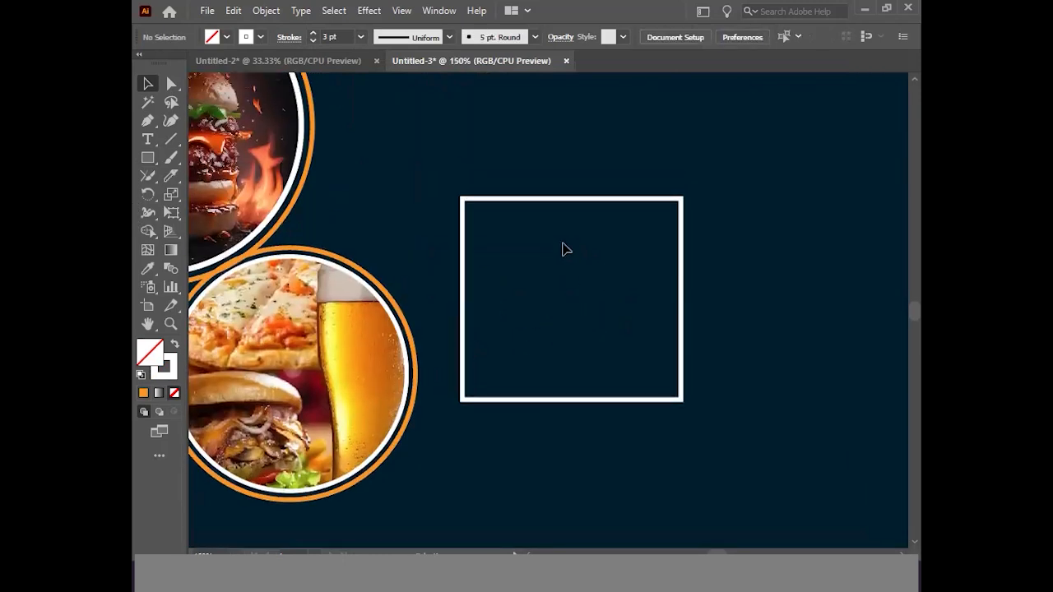
left_click(545, 201)
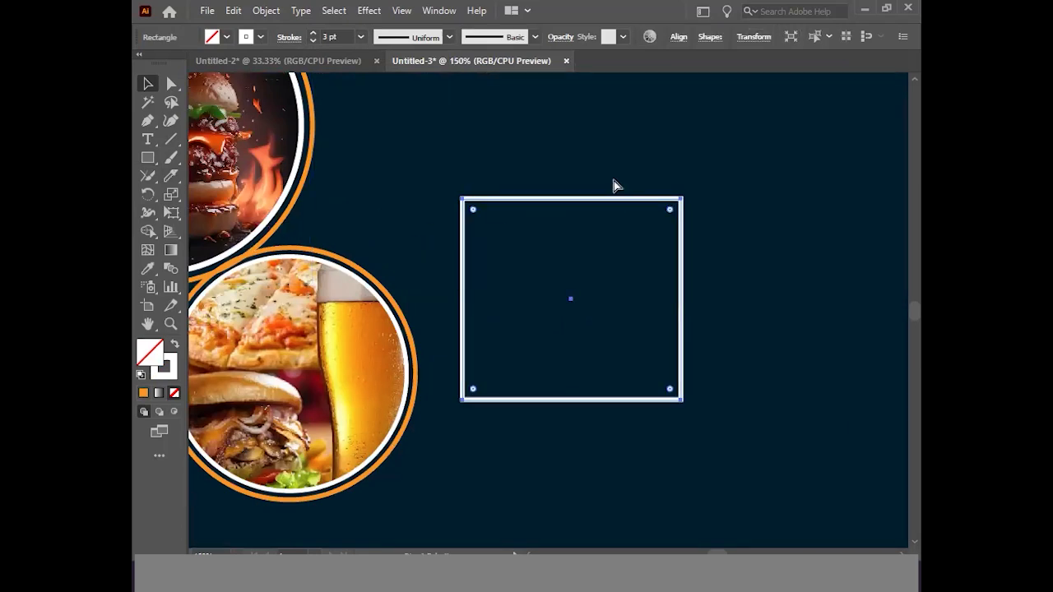
key("ctrl+r")
left_click_drag(194, 148, 543, 189)
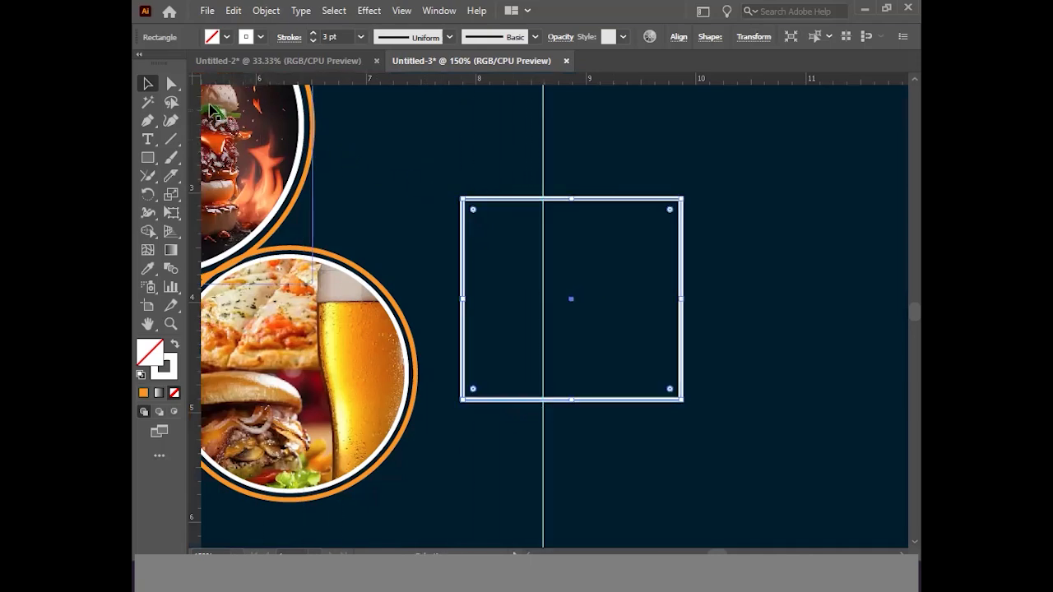
left_click_drag(197, 97, 594, 173)
left_click_drag(618, 80, 645, 286)
left_click_drag(607, 80, 645, 329)
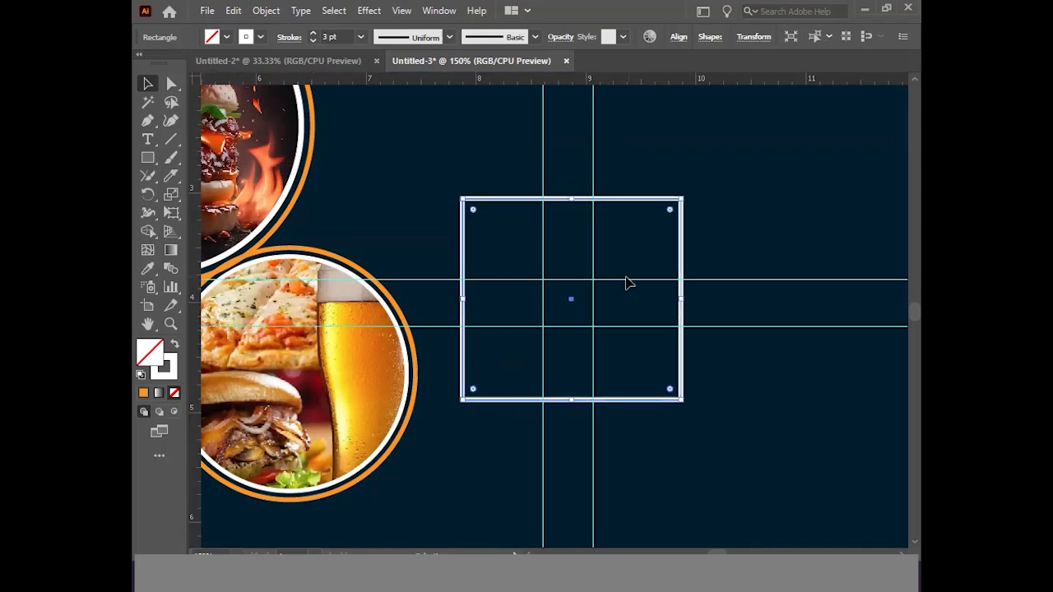
left_click(619, 270)
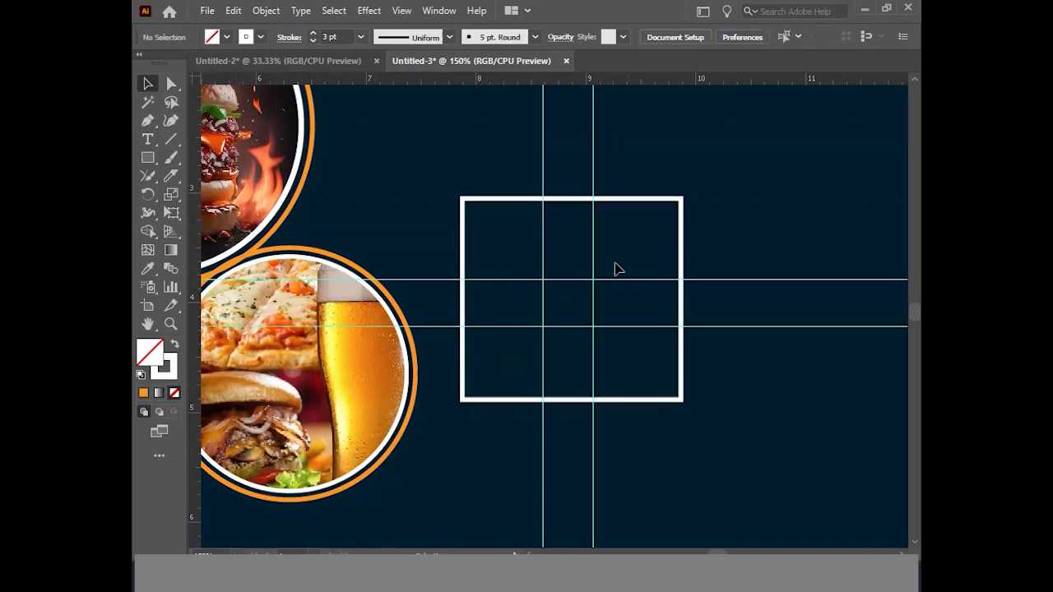
Unlock the guides and shift the upper horizontal guide slightly upward.
left_click(411, 13)
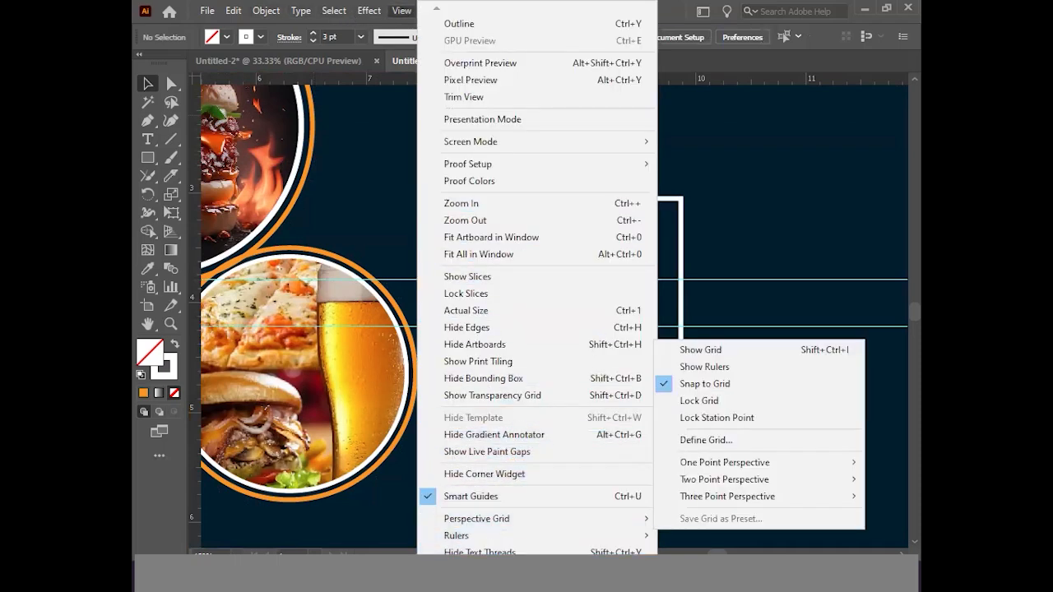
scroll(527, 533, "down", 2)
mouse_move(559, 536)
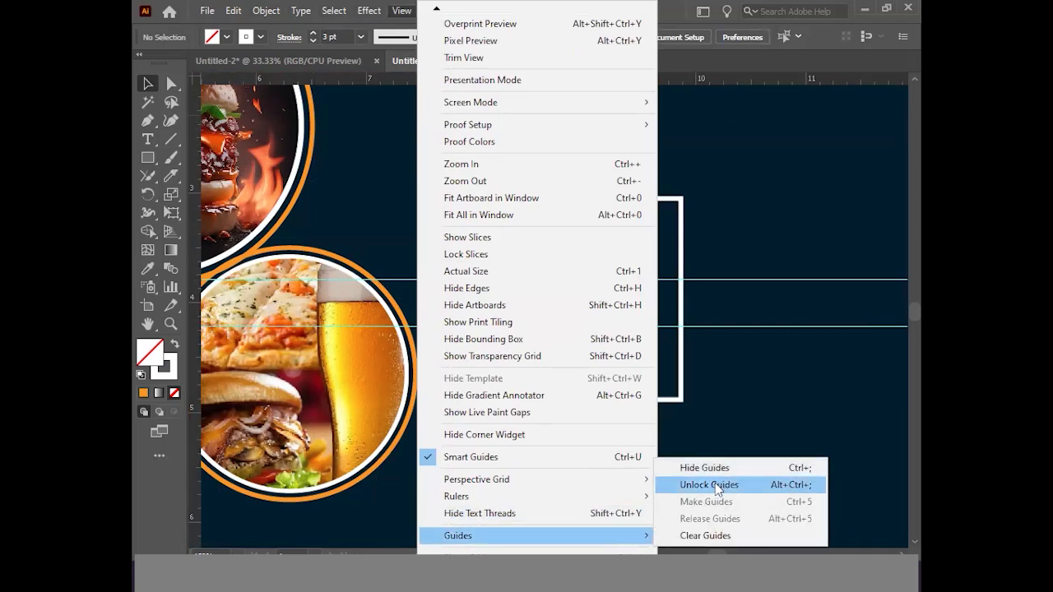
left_click(709, 485)
left_click_drag(582, 281, 582, 273)
scroll(656, 348, "down", 1)
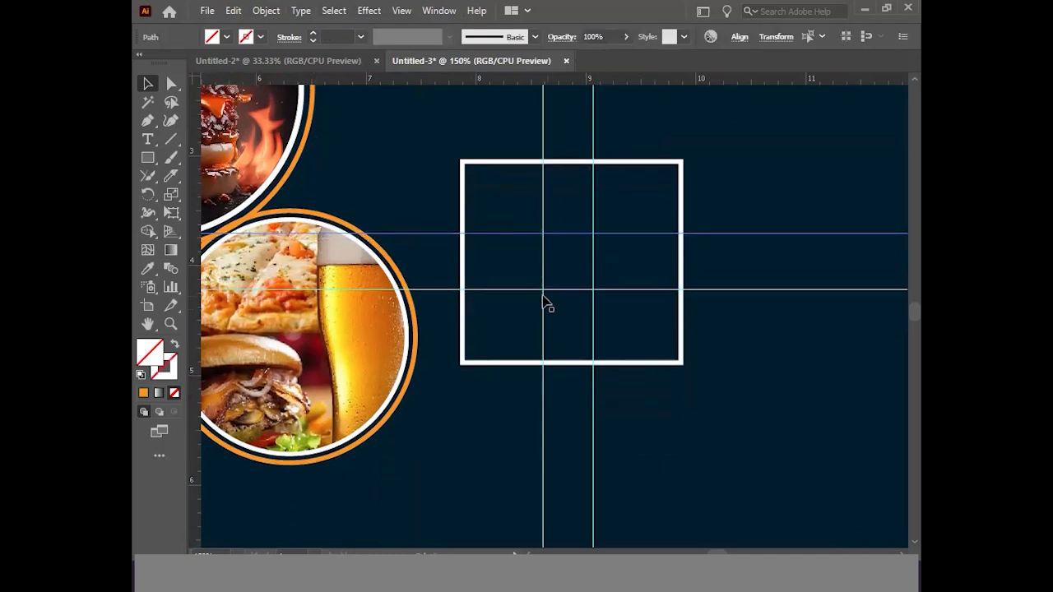
Erase the rectangle's top and bottom edge segments between the two vertical guides with the Path Eraser tool.
left_click(475, 163)
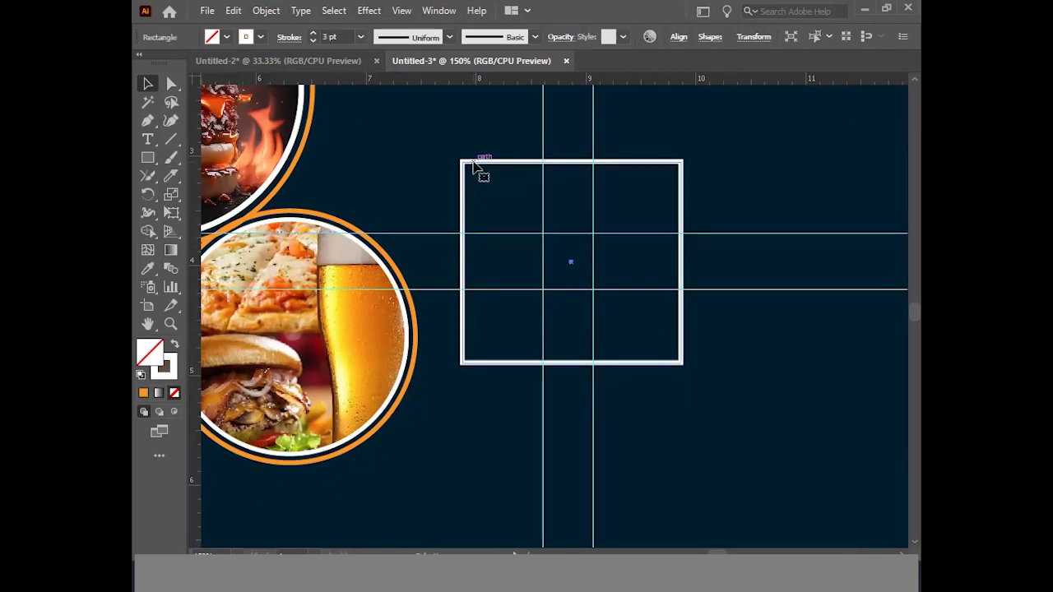
mouse_move(149, 175)
left_mouse_down()
mouse_move(205, 253)
mouse_move(217, 232)
left_mouse_up()
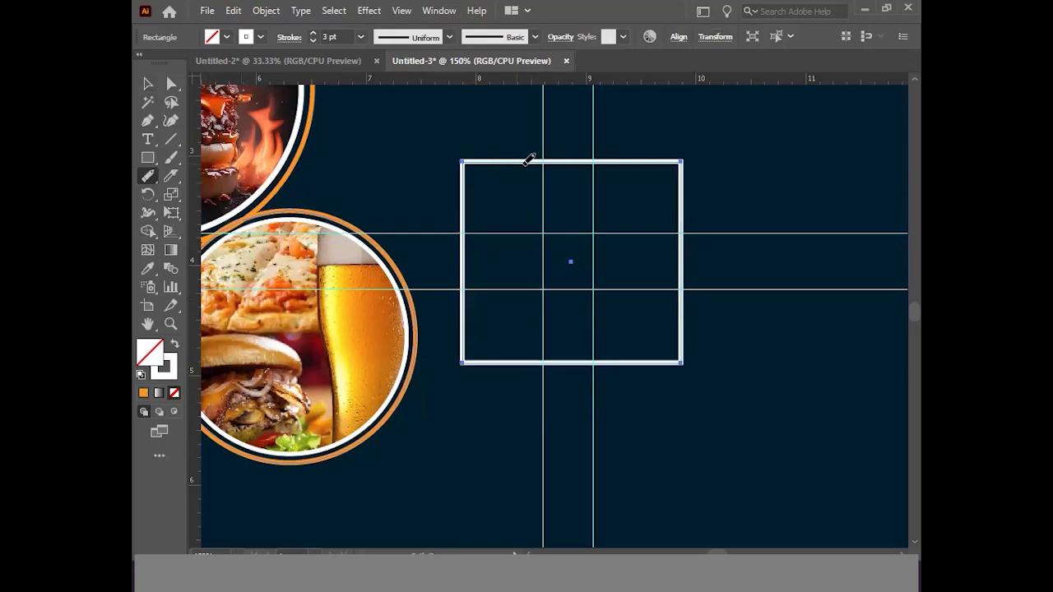
left_click_drag(543, 159, 601, 158)
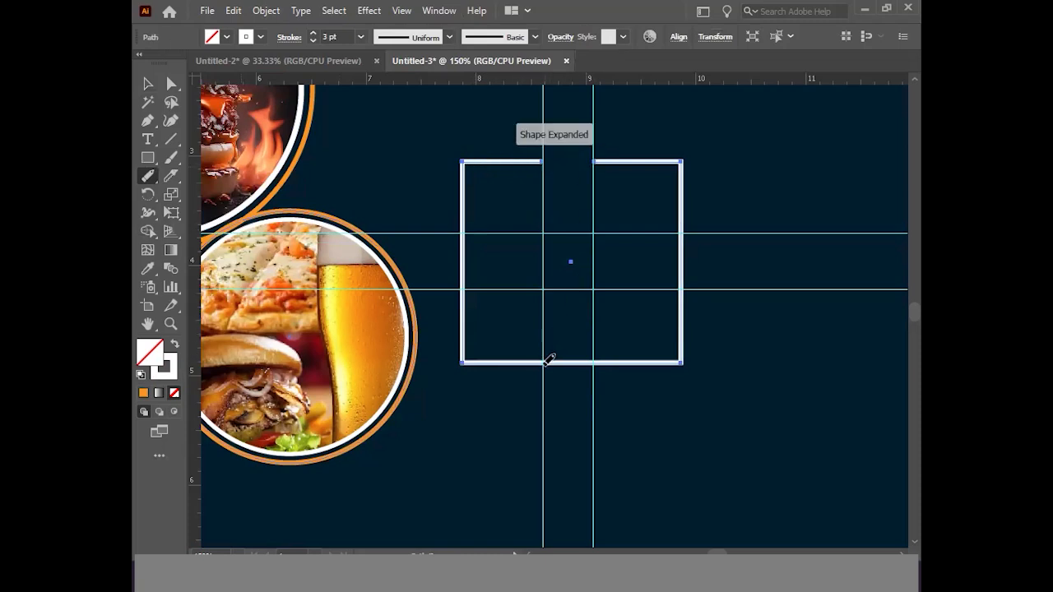
left_click_drag(549, 360, 598, 364)
left_click(148, 83)
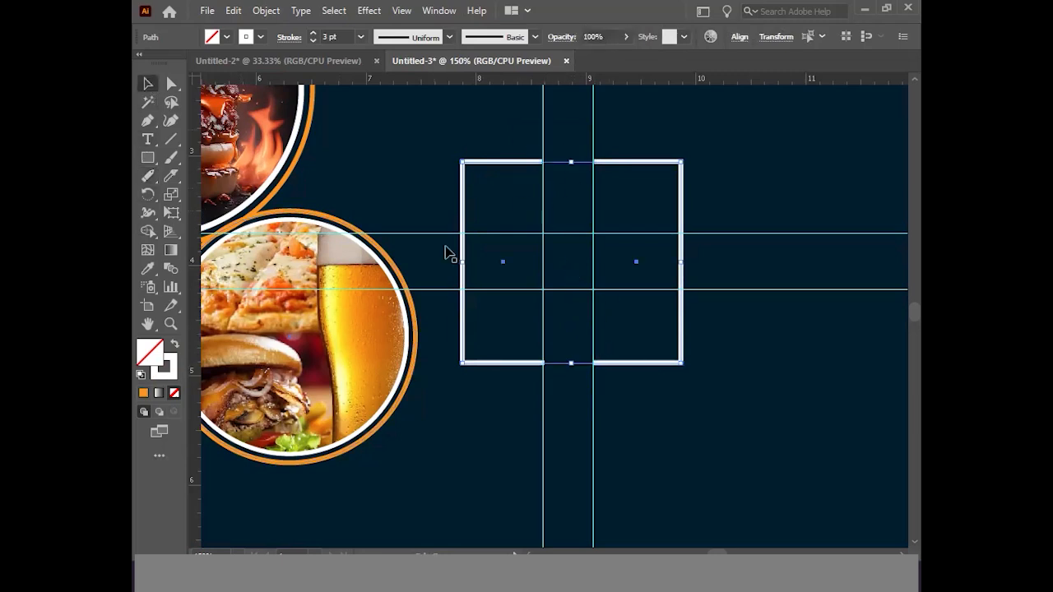
left_click(690, 400)
Erase the frame's right and left edge segments between the two horizontal guides with the Path Eraser tool.
left_click(658, 366)
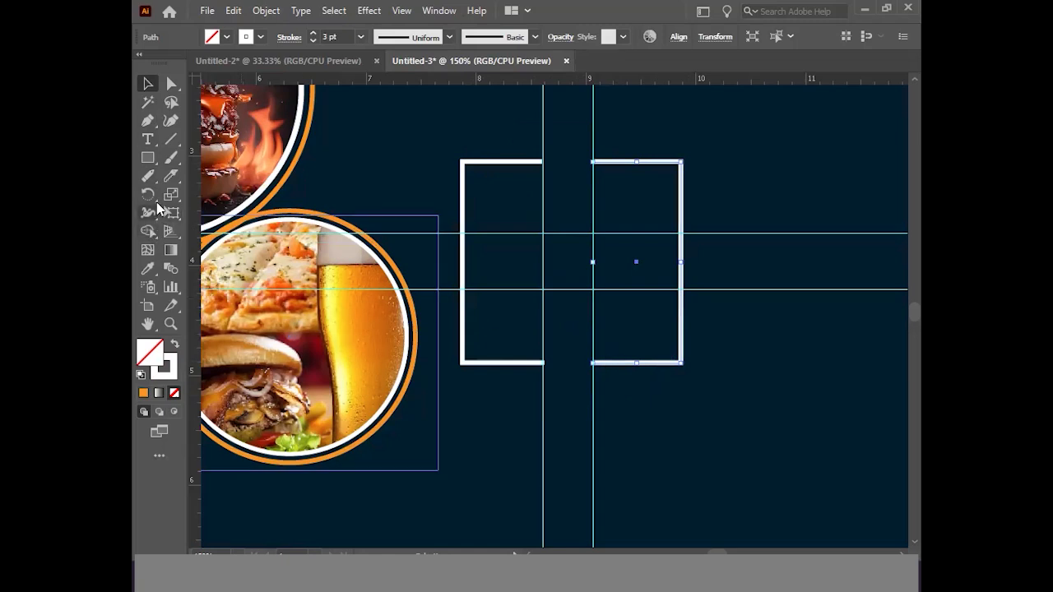
left_click(149, 178)
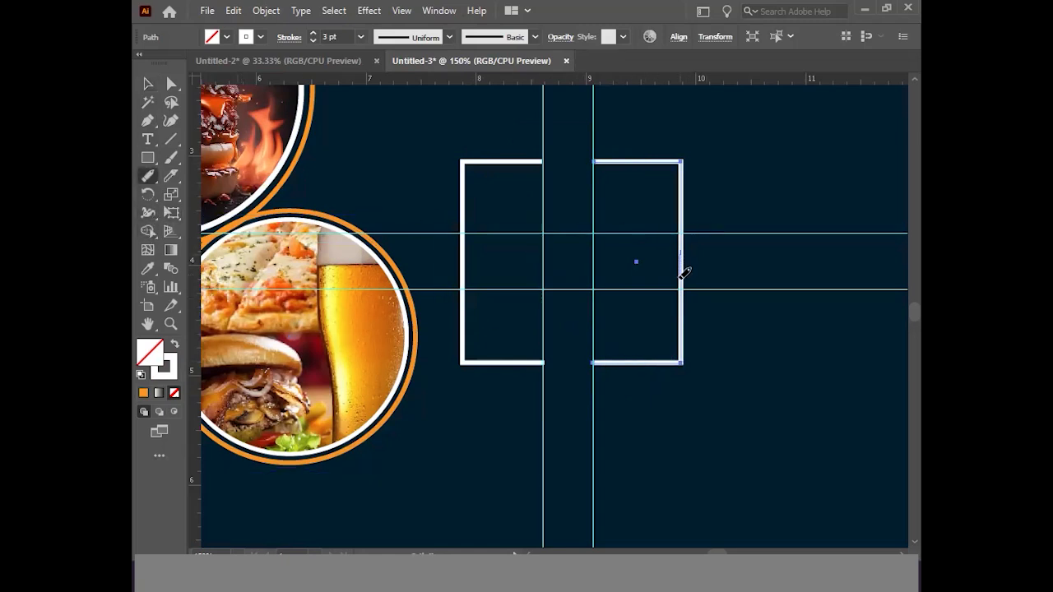
left_click_drag(686, 282, 681, 232)
left_click(148, 83)
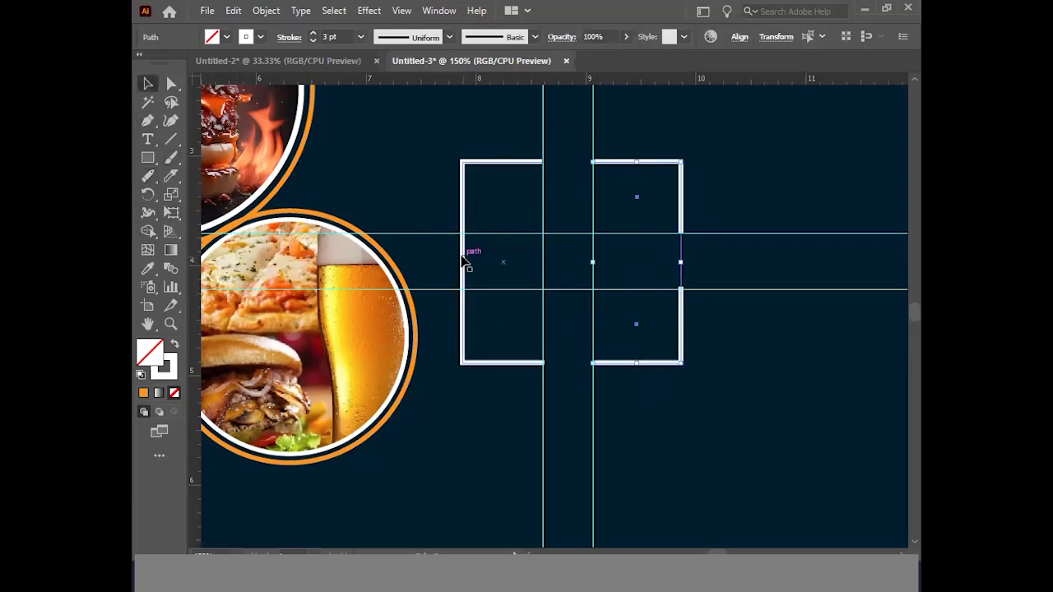
left_click(465, 263)
left_click(149, 178)
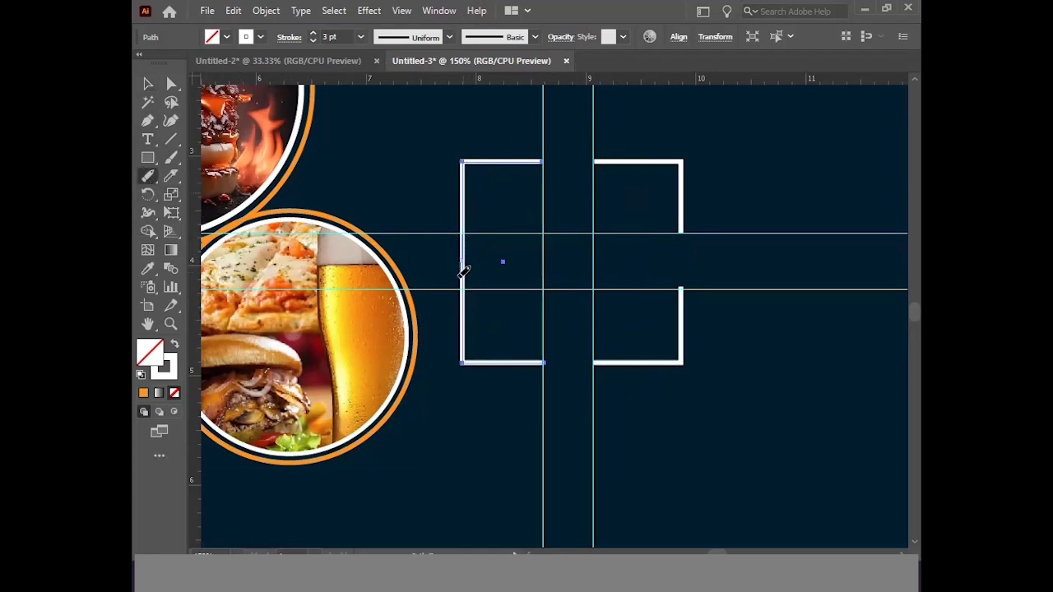
left_click_drag(464, 286, 463, 235)
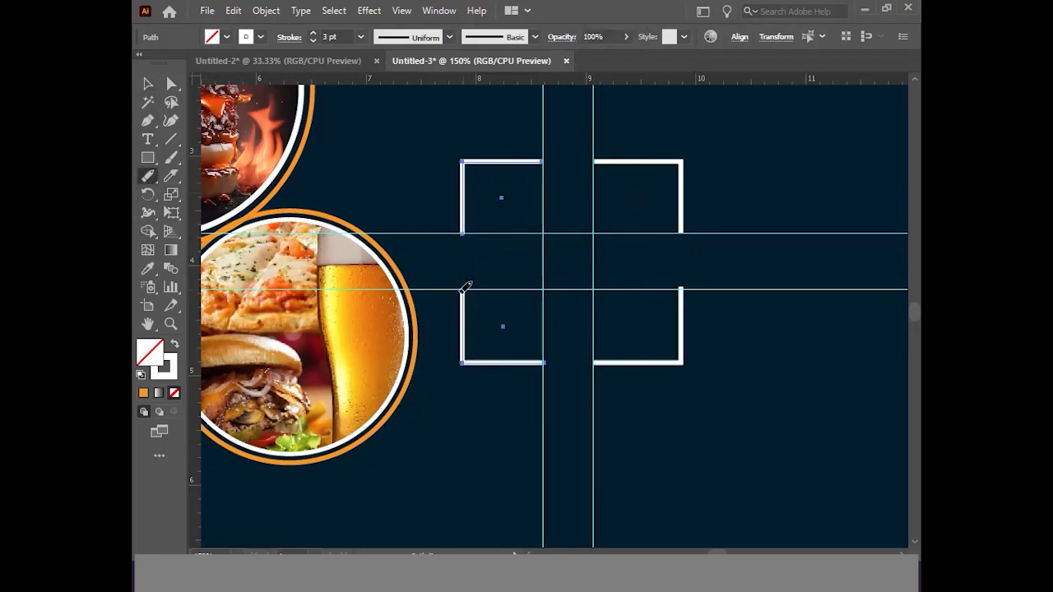
left_click(145, 180)
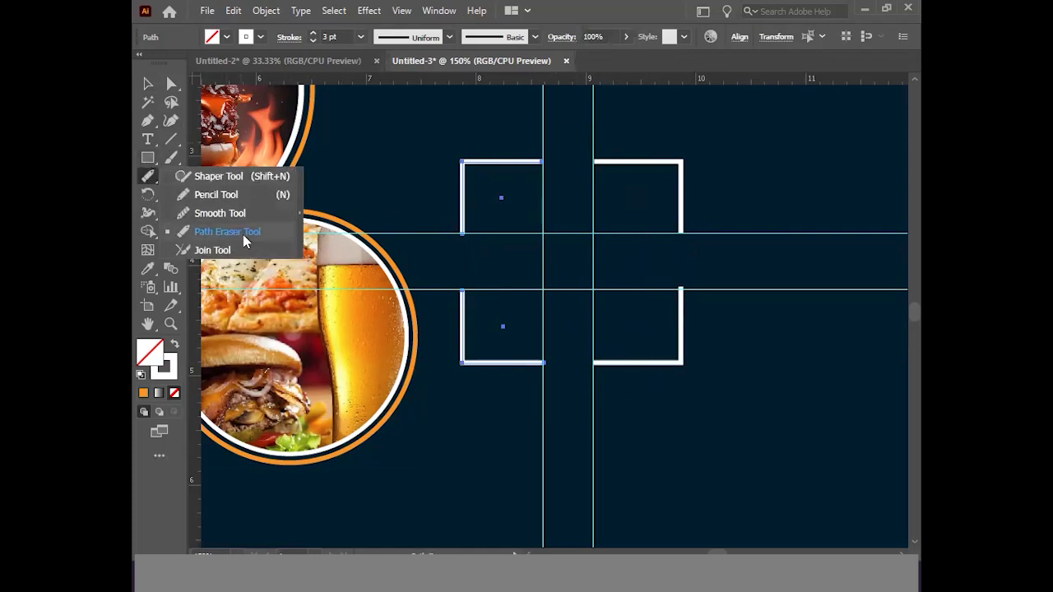
left_click(152, 178)
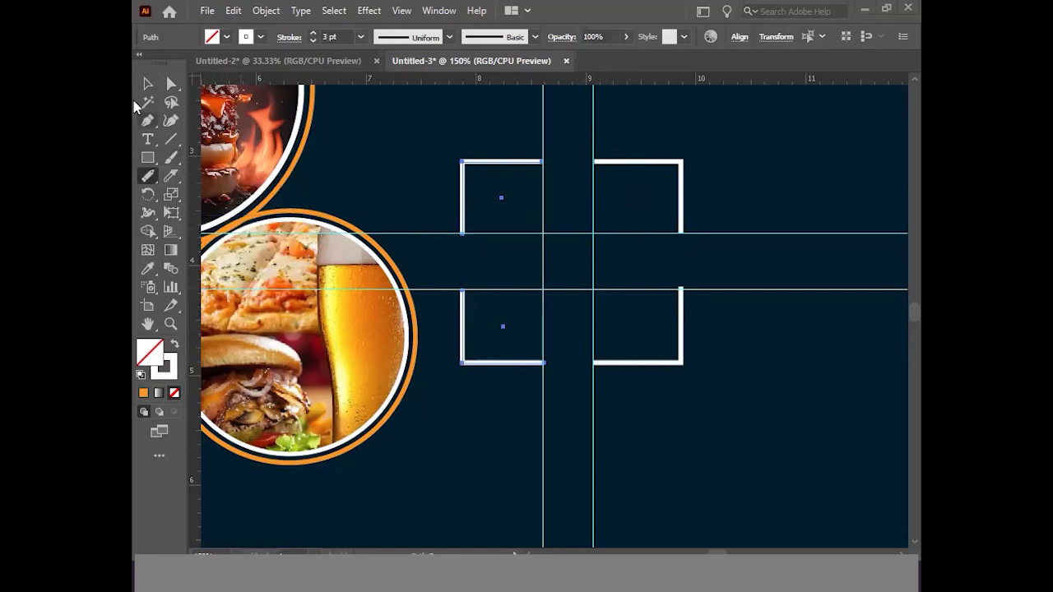
left_click(143, 84)
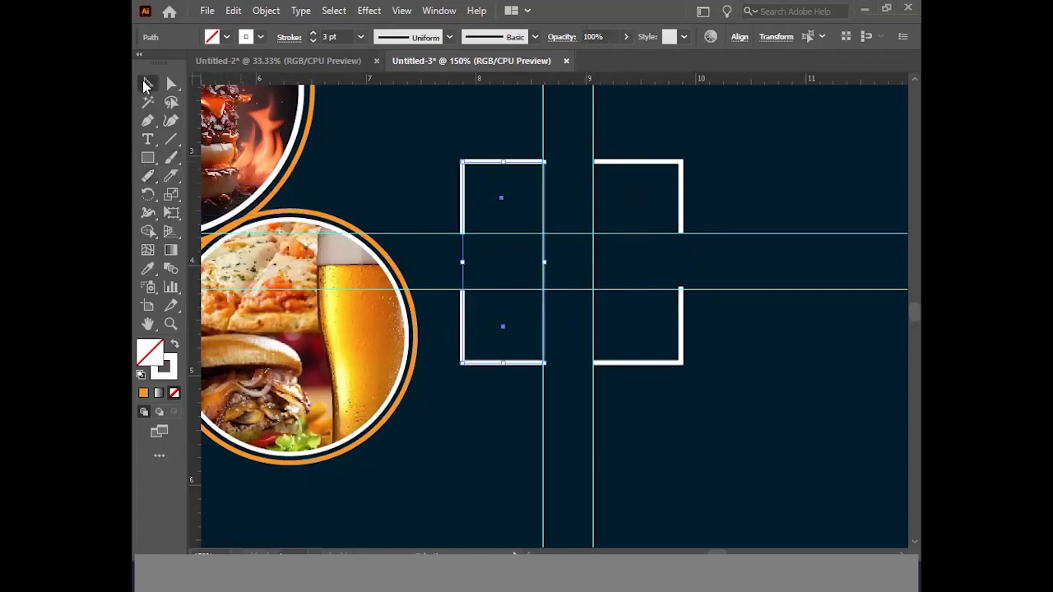
Clear all guides from the document.
left_click(403, 11)
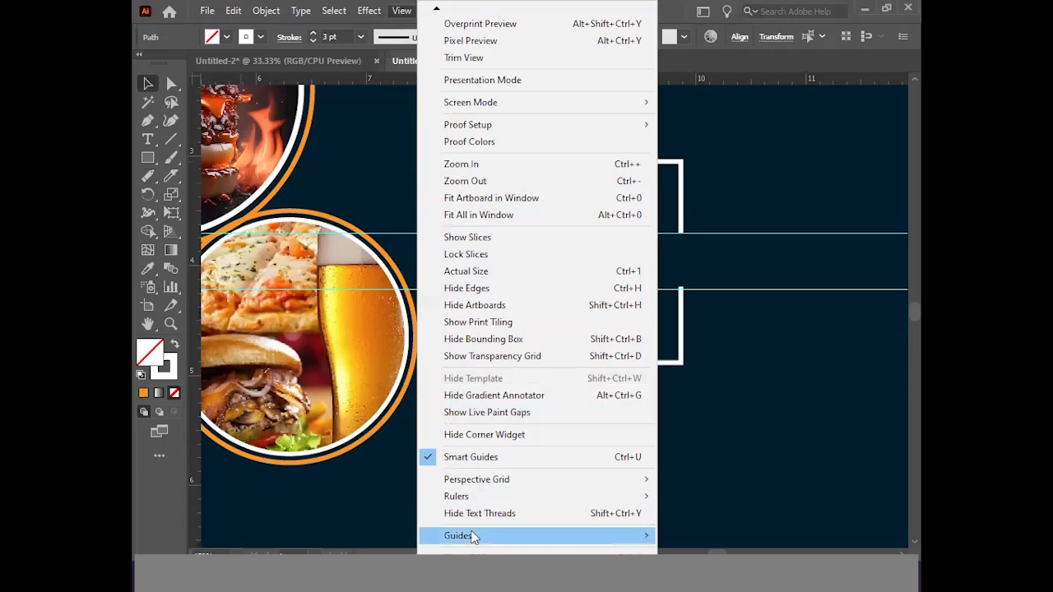
mouse_move(474, 538)
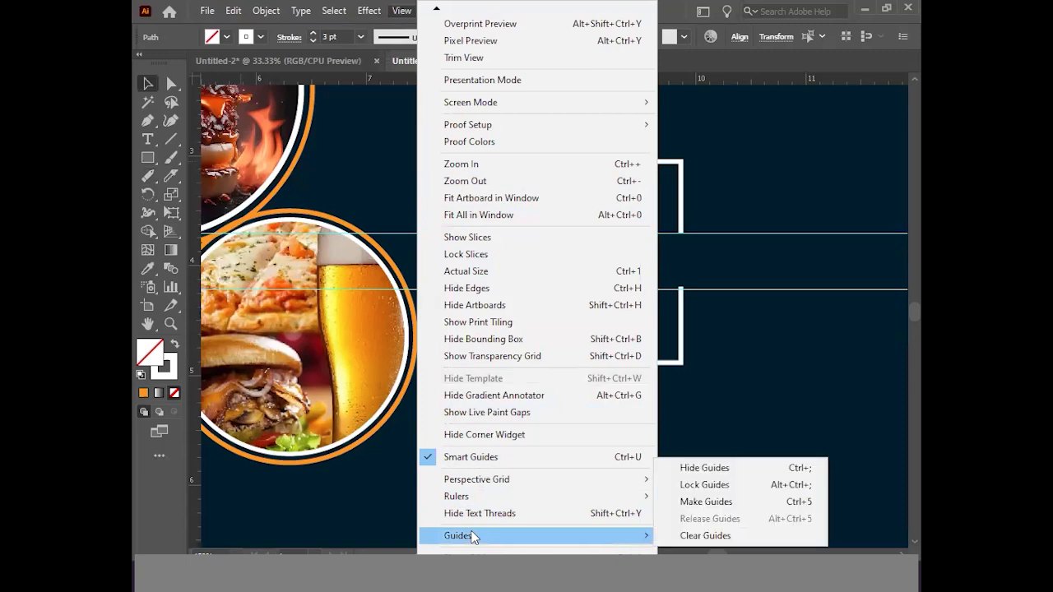
left_click(705, 536)
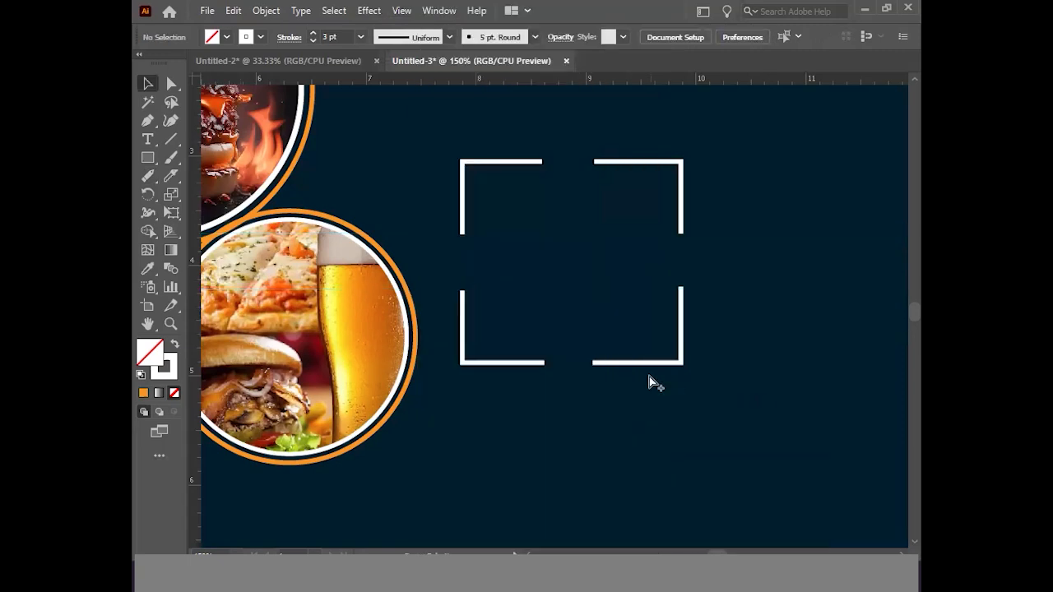
left_click_drag(445, 123, 699, 403)
left_click(814, 345)
left_click_drag(611, 336, 651, 392)
left_click(382, 129)
left_click_drag(426, 132, 712, 414)
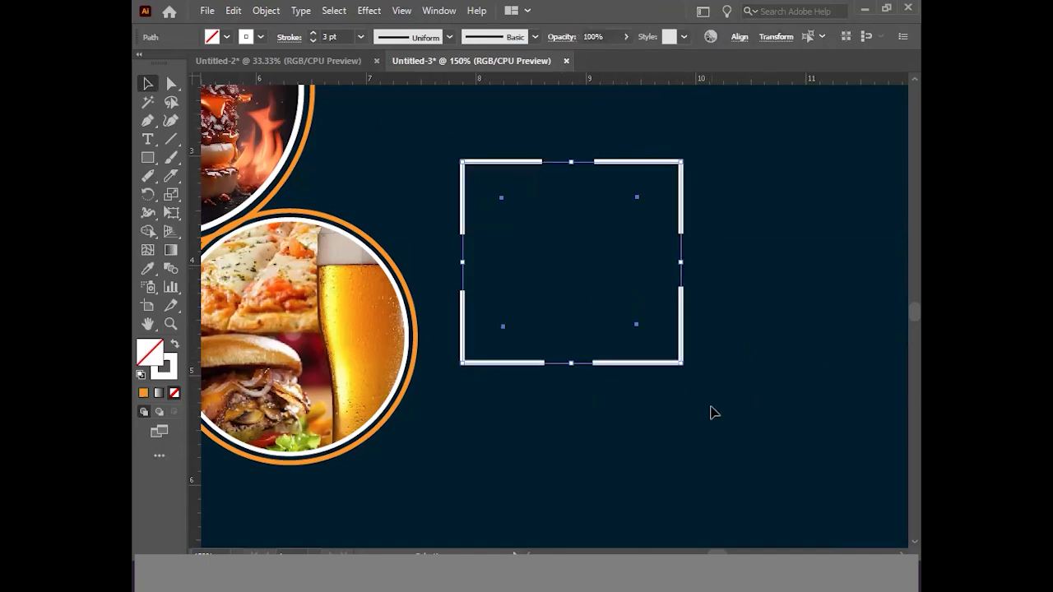
left_click(732, 352)
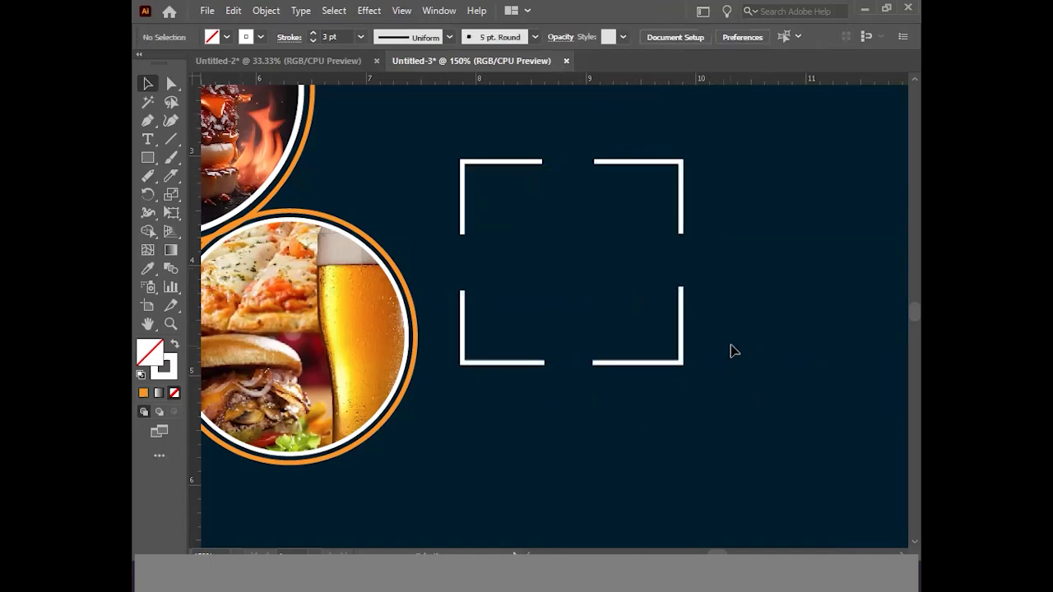
Add the point text "40 %" just below the white corner-bracket frame.
left_click(146, 139)
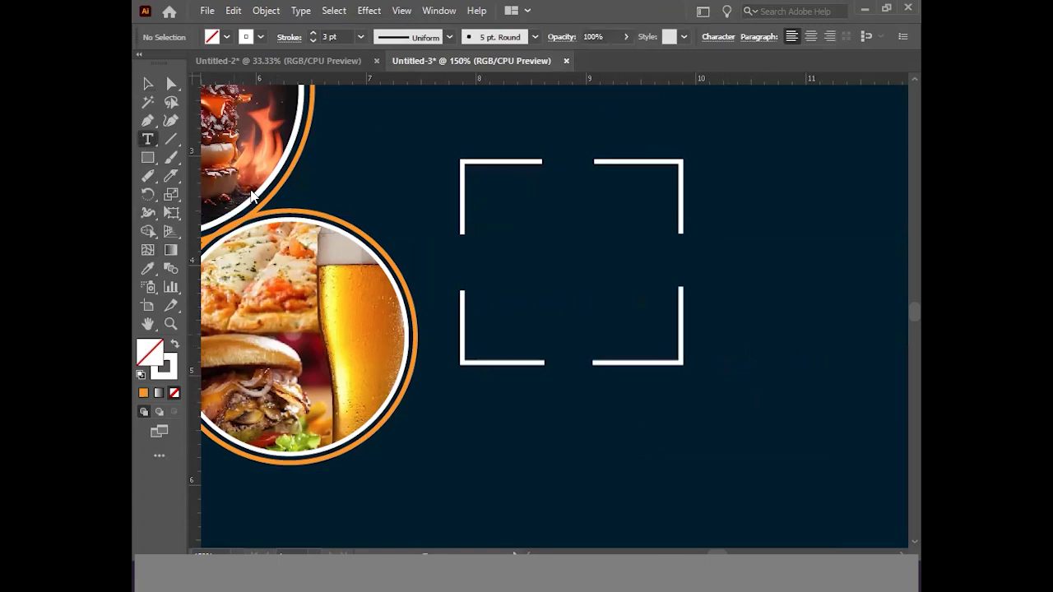
scroll(462, 265, "down", 1)
scroll(462, 265, "down", 1)
left_click(510, 383)
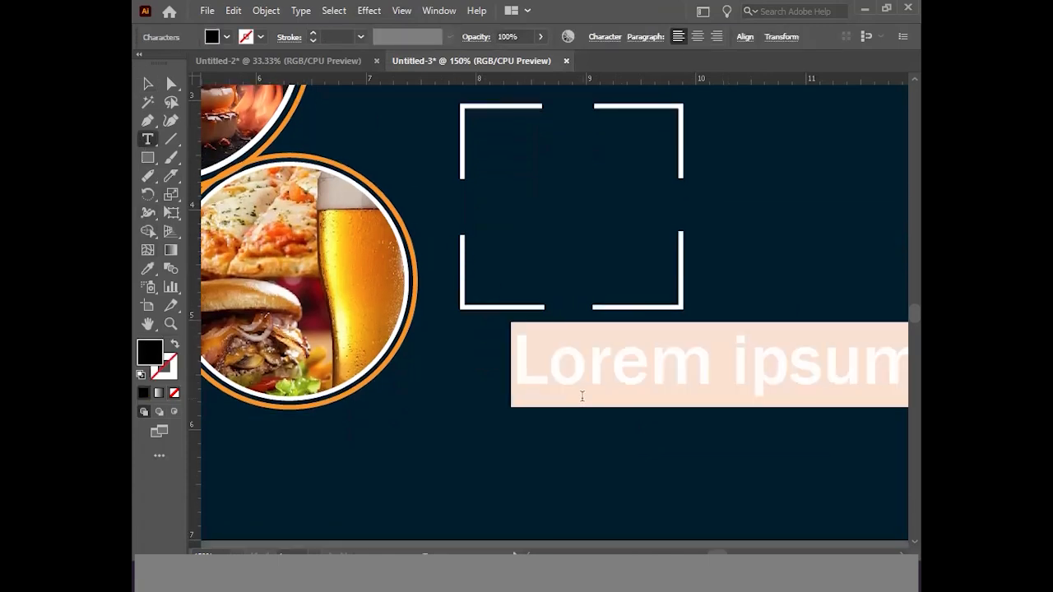
type("40")
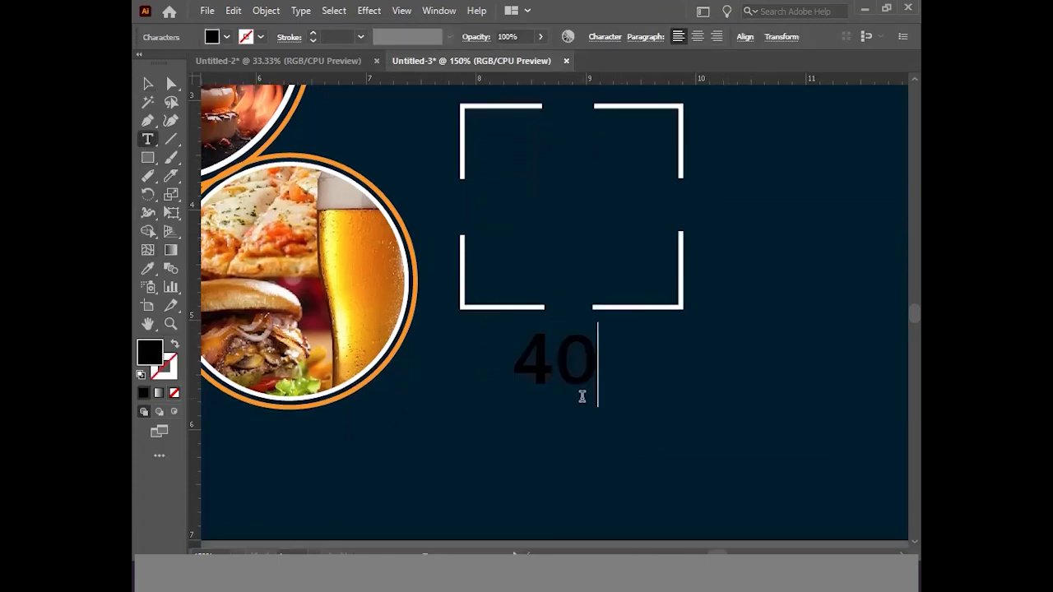
type(" %")
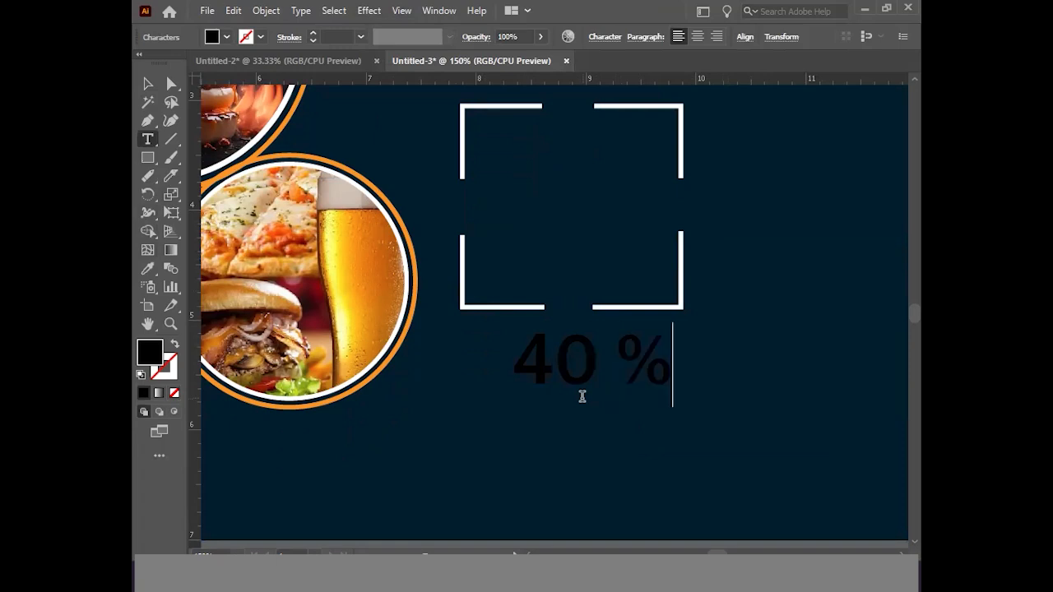
Set the "40 %" text in the Impact font and give it an orange fill.
key("ctrl+a")
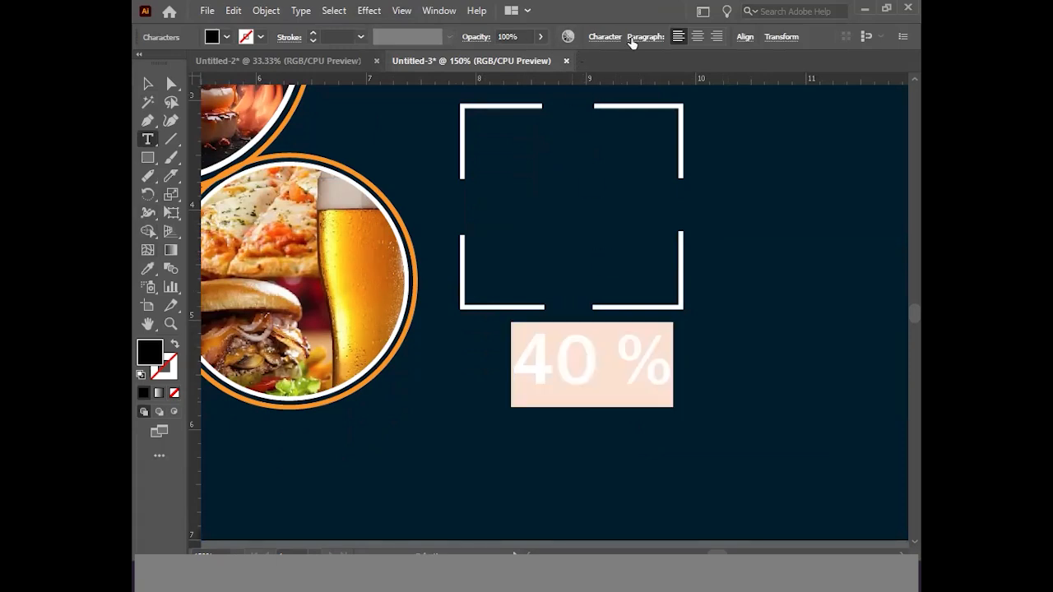
left_click(605, 37)
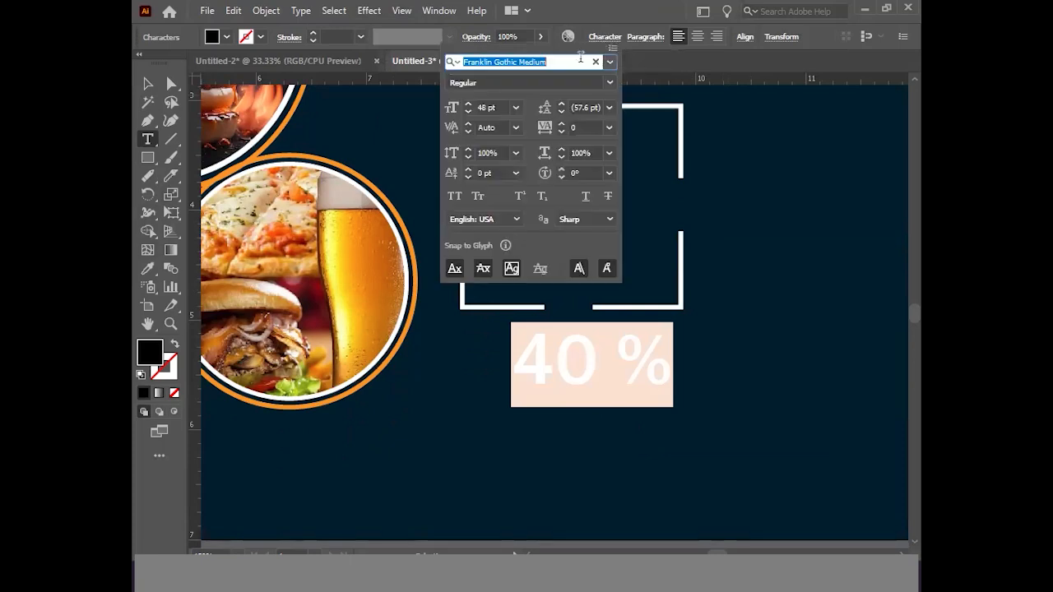
left_click(610, 62)
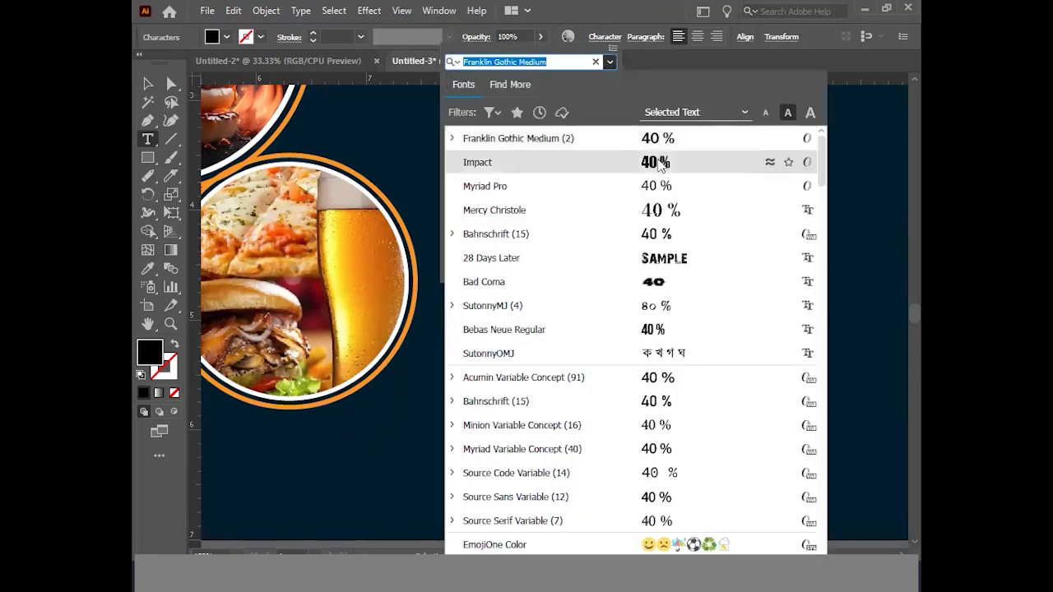
left_click(600, 164)
left_click(148, 85)
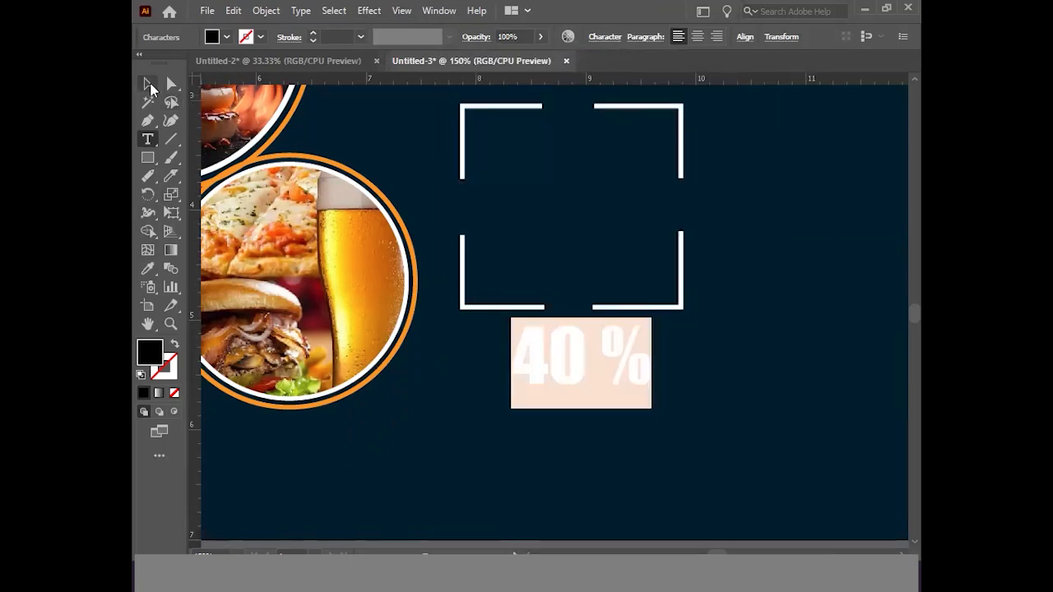
left_click(228, 37)
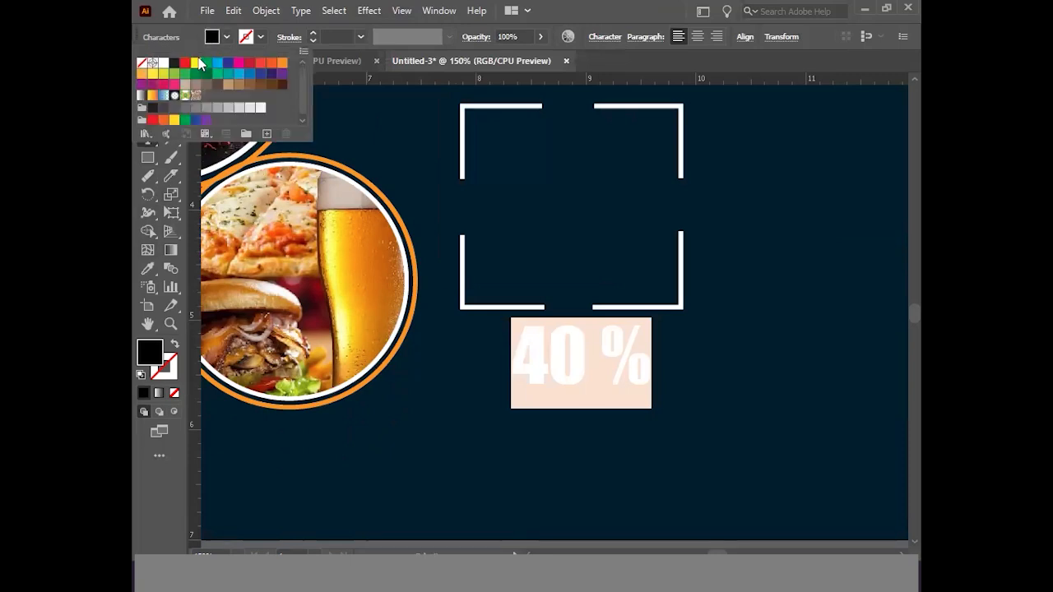
left_click(280, 64)
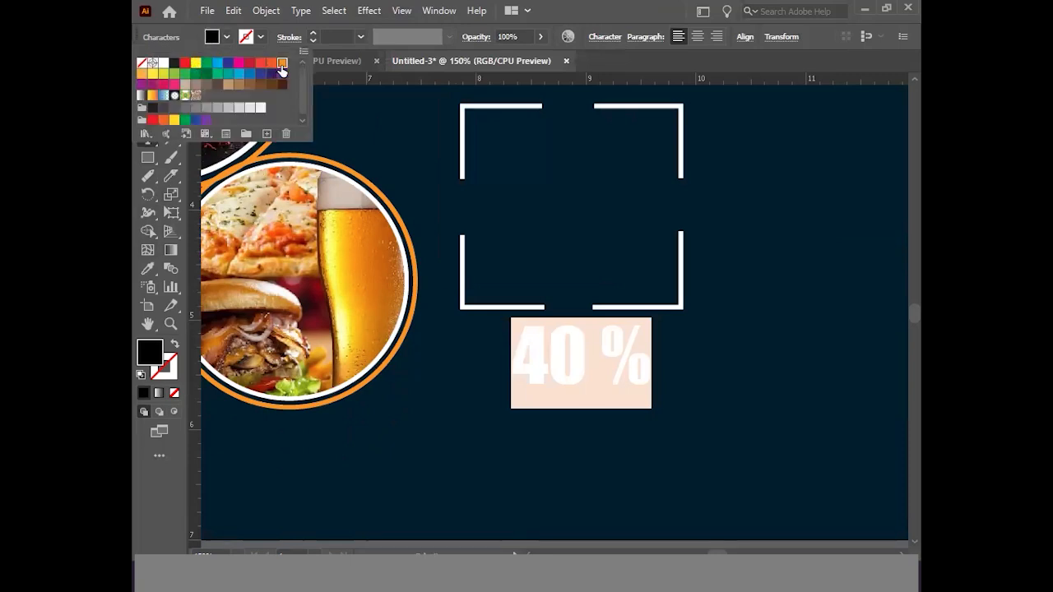
left_click(411, 309)
Move the "40 %" text into the upper part of the bracket frame and place a duplicate below it, offset to the right.
left_click(149, 84)
left_click(632, 437)
left_click_drag(586, 366, 586, 262)
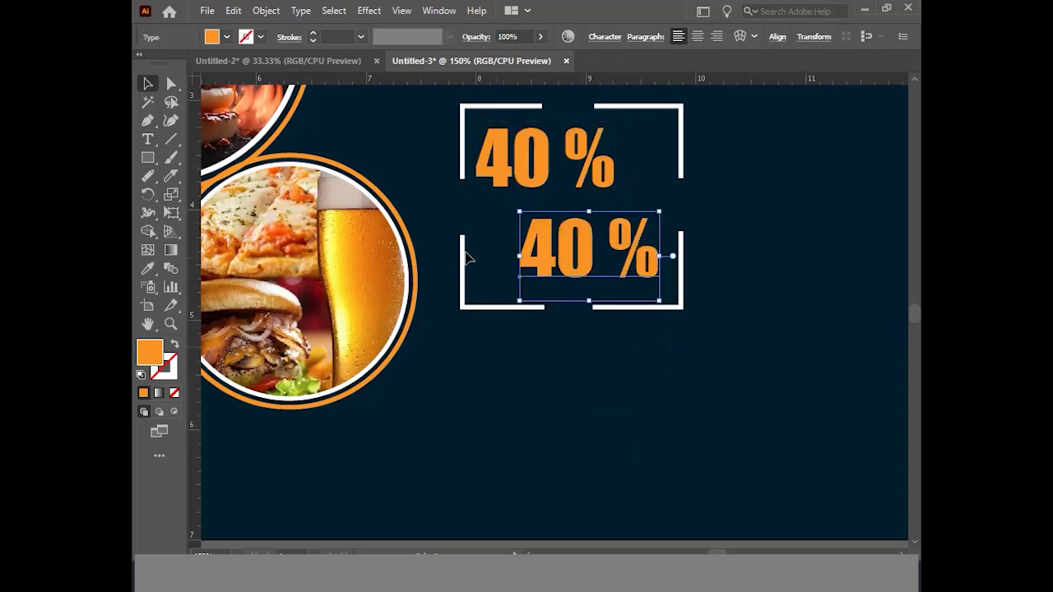
Change the lower text copy to "OFF" and give it a white fill.
left_click(147, 139)
left_click(550, 263)
key("ctrl+a")
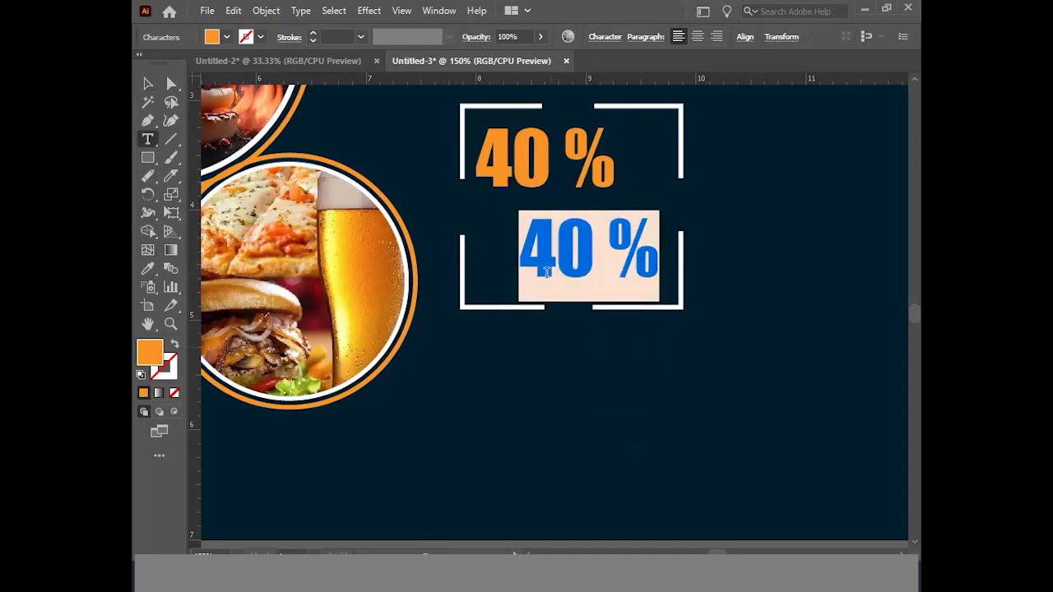
type("OFF")
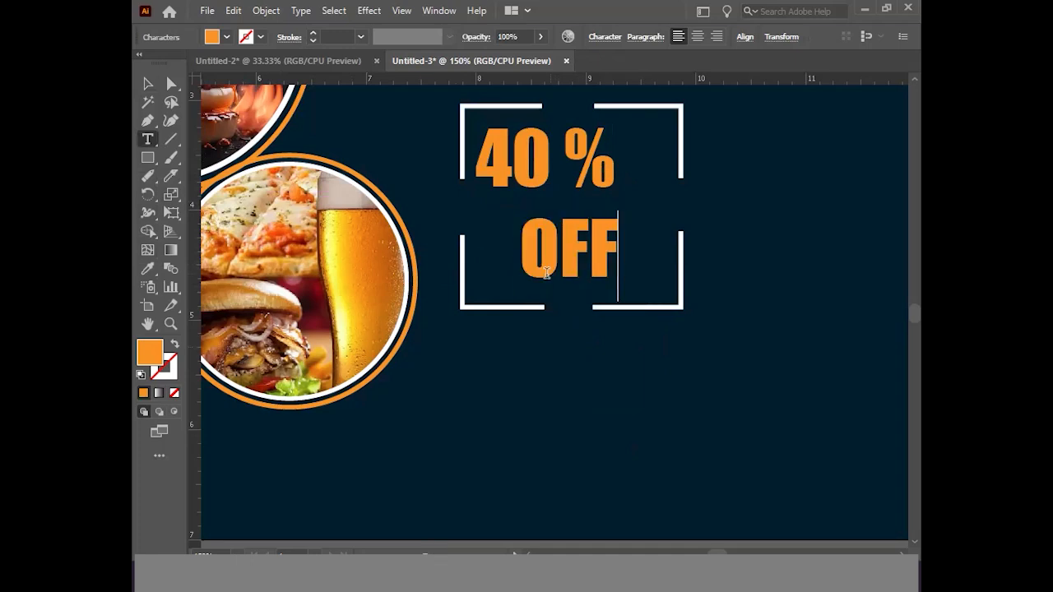
key("ctrl+a")
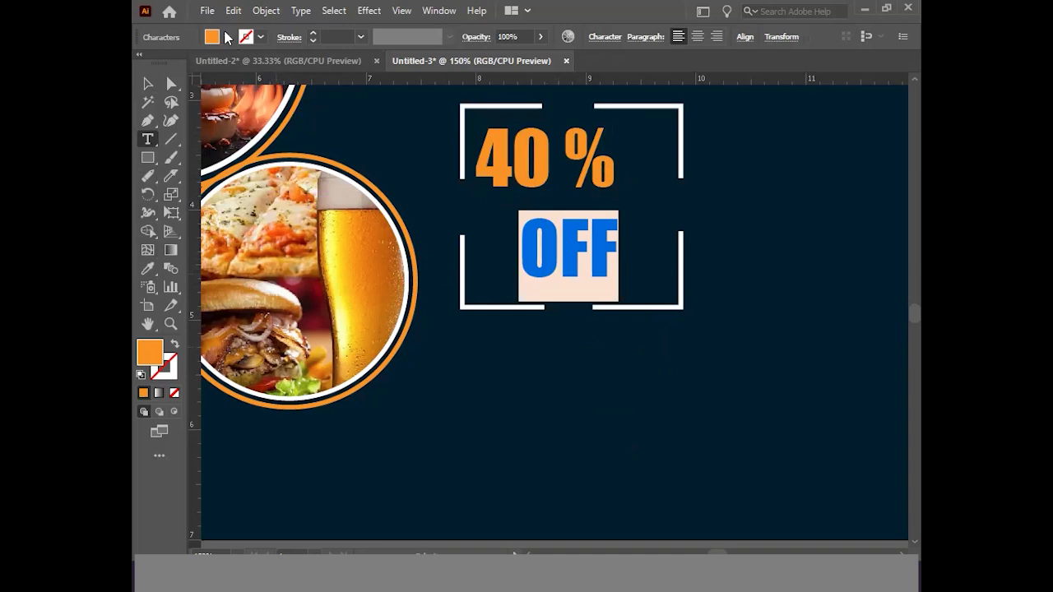
left_click(227, 37)
left_click(168, 67)
key("Escape")
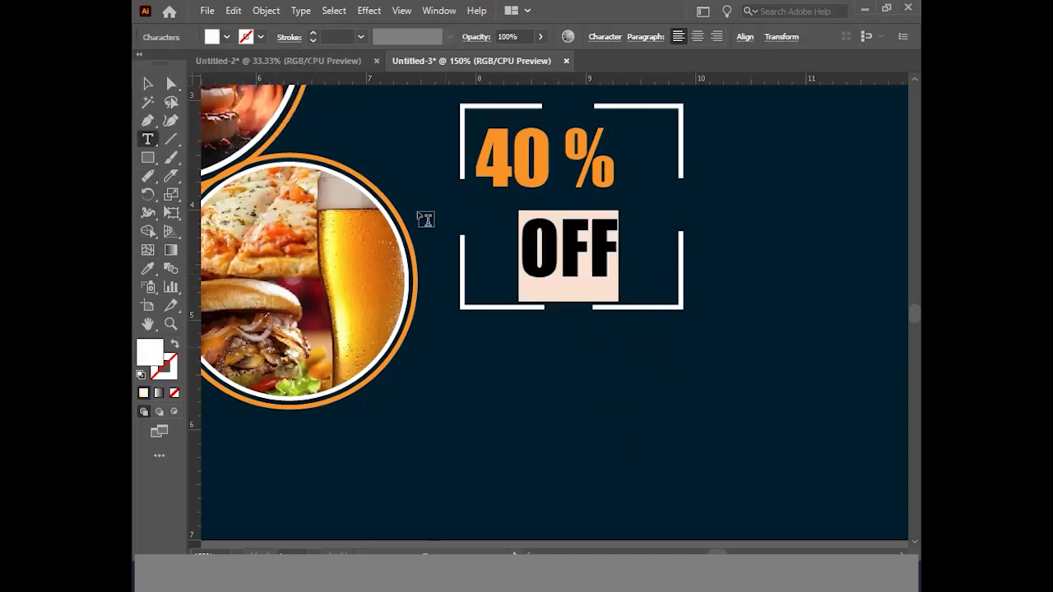
Move the "OFF" text right and slightly up inside the bracket frame.
left_click(148, 83)
left_click(604, 265)
left_click_drag(579, 243, 616, 238)
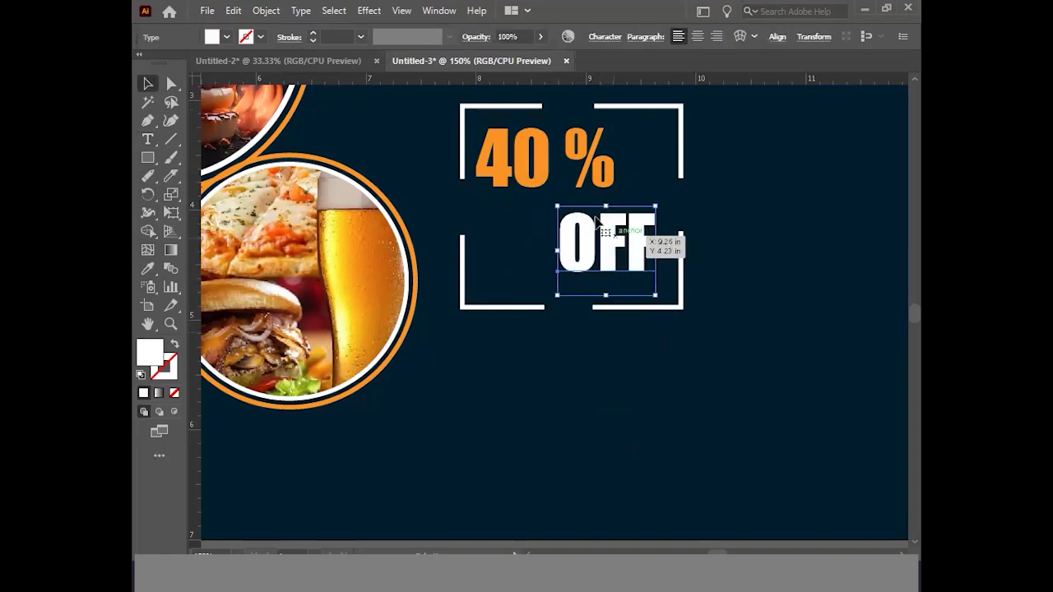
left_click(582, 157)
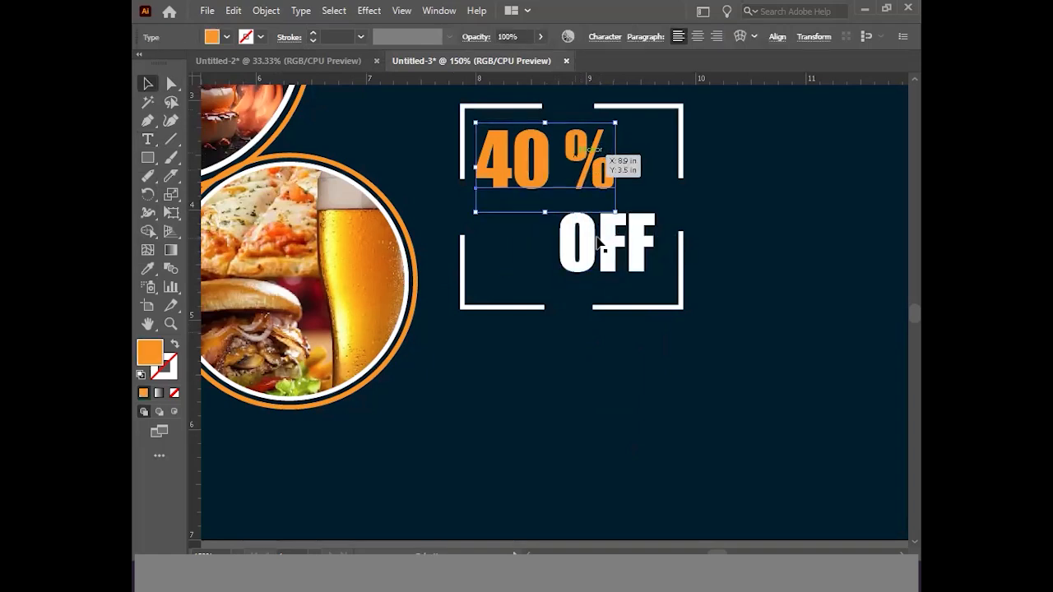
left_click(705, 475)
Nudge the "40 %" text slightly to the right within the bracket frame.
scroll(649, 390, "down", 3)
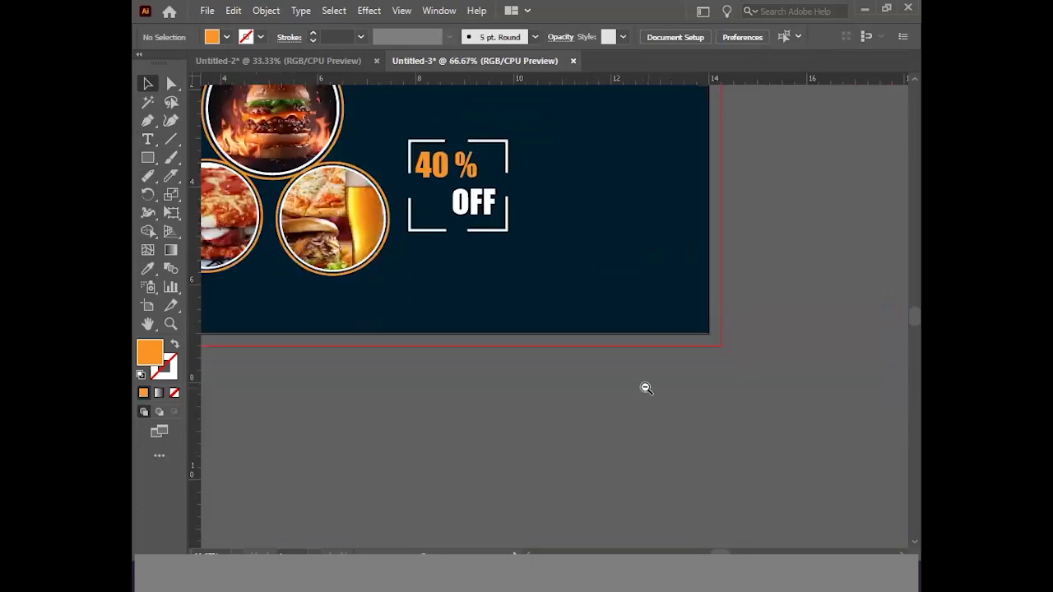
scroll(610, 377, "up", 1)
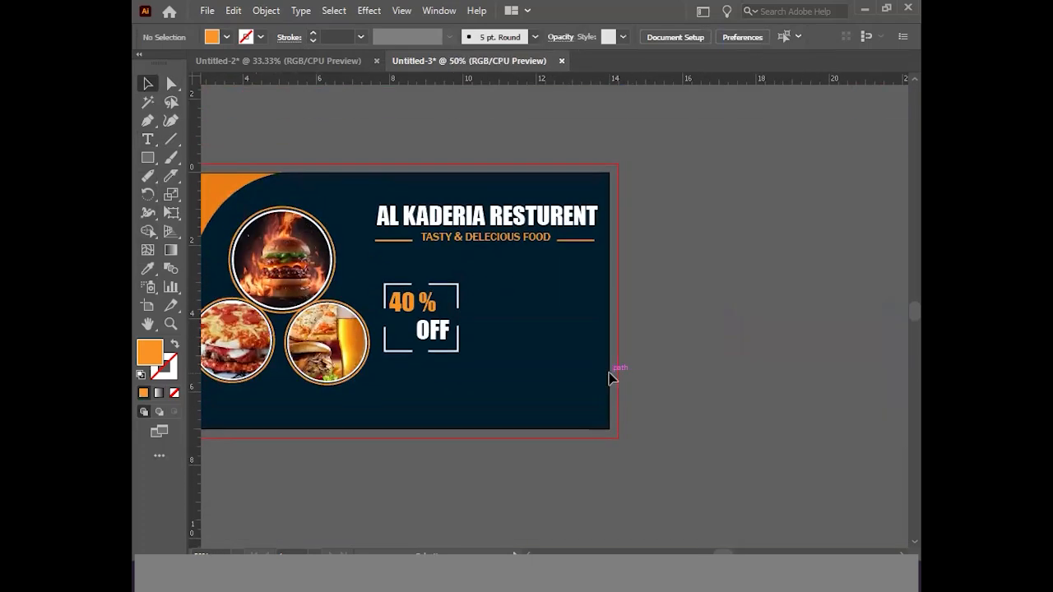
left_click(423, 310)
key("Right")
key("Right")
key("Right")
key("Right")
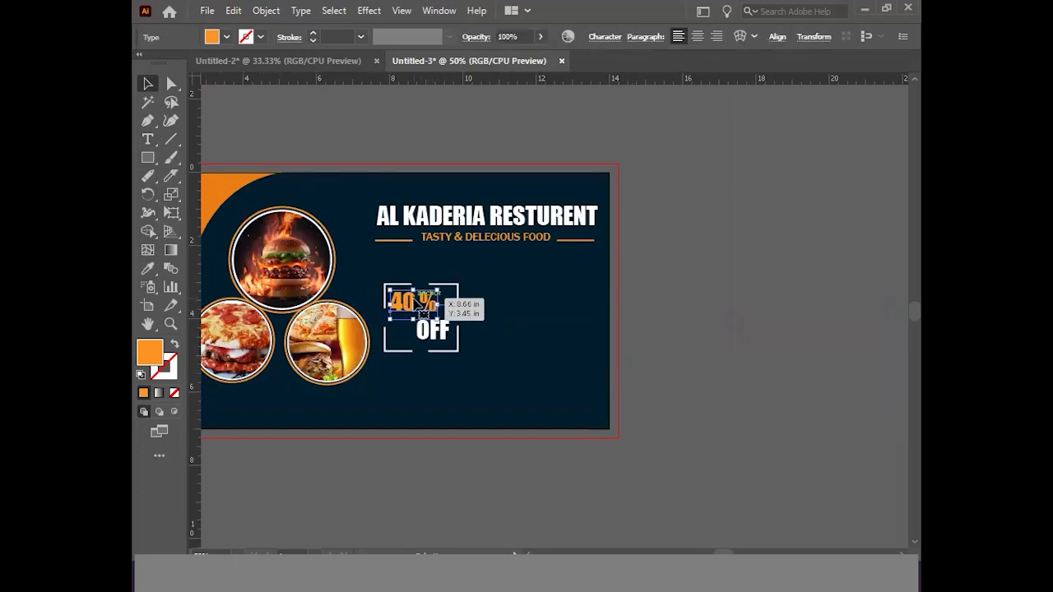
left_click(678, 327)
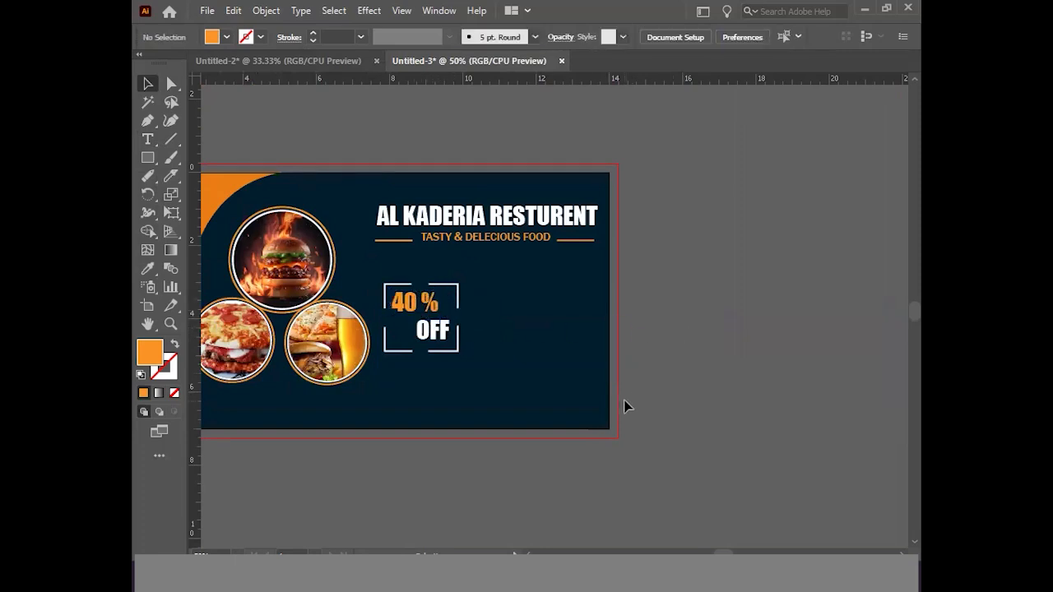
scroll(624, 406, "down", 3)
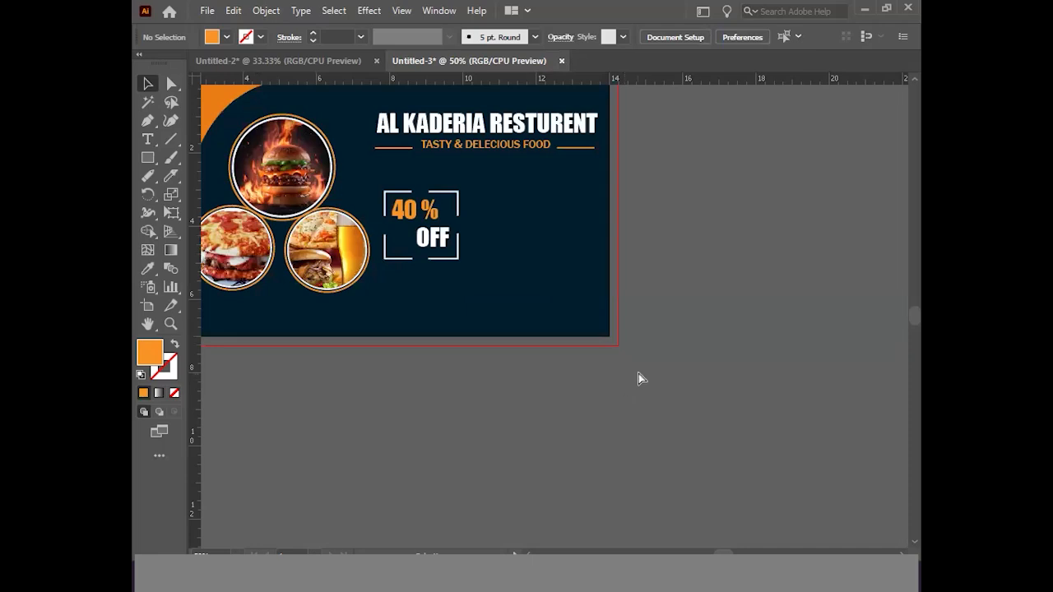
Draw an orange rounded rectangle about 2.8 in wide and 0.4 in tall below the tagline, to the right of the offer frame.
left_click(525, 308, "ctrl")
scroll(525, 311, "right", 2)
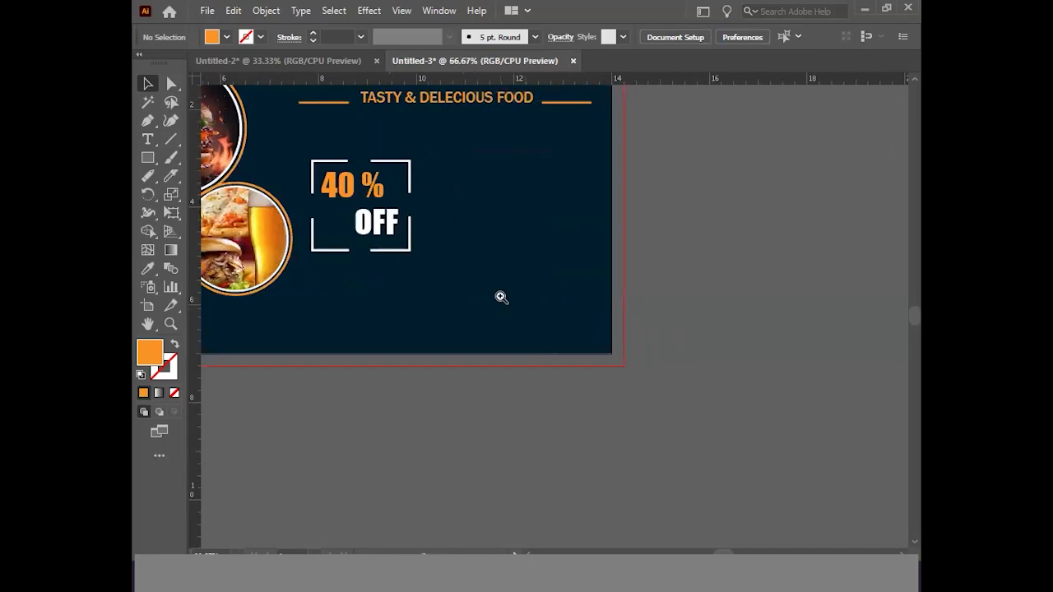
left_click(501, 297, "ctrl")
scroll(501, 301, "up", 2)
scroll(501, 301, "right", 2)
scroll(502, 303, "up", 2)
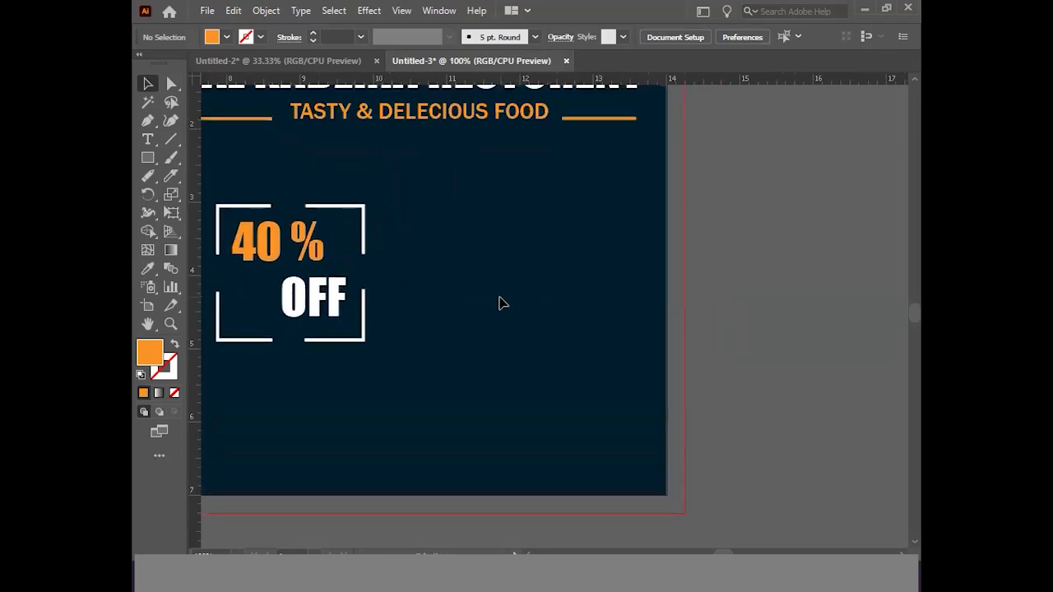
scroll(501, 303, "up", 2)
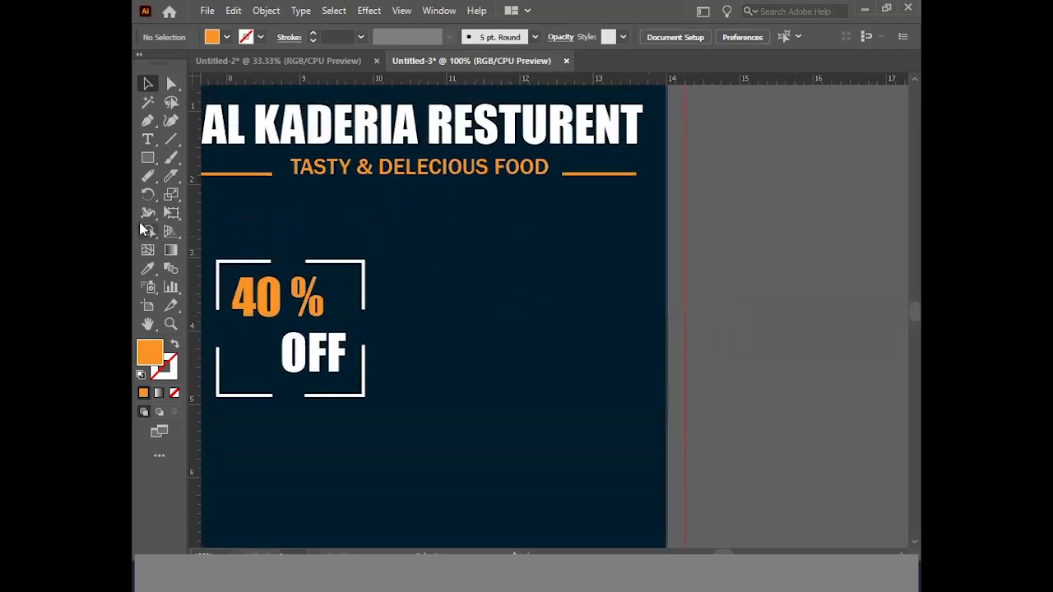
left_click_drag(148, 157, 229, 178)
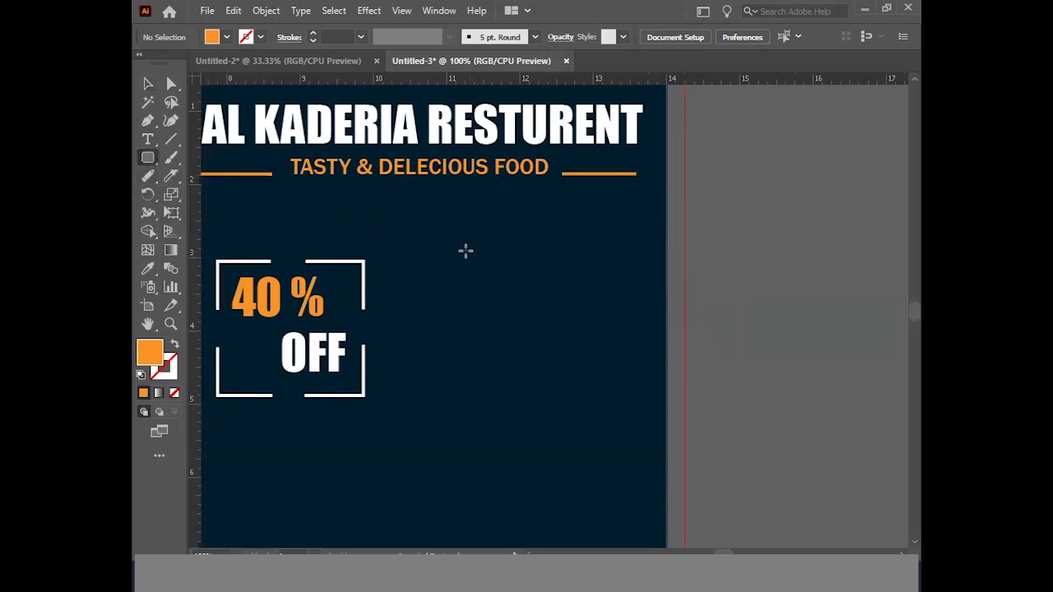
left_click_drag(443, 246, 650, 277)
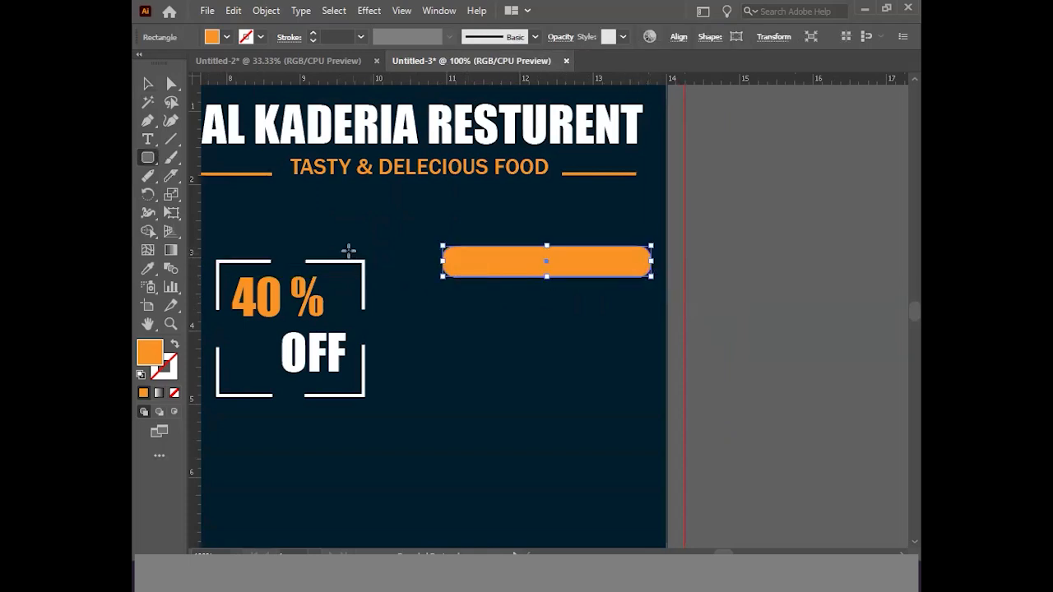
left_click(147, 83)
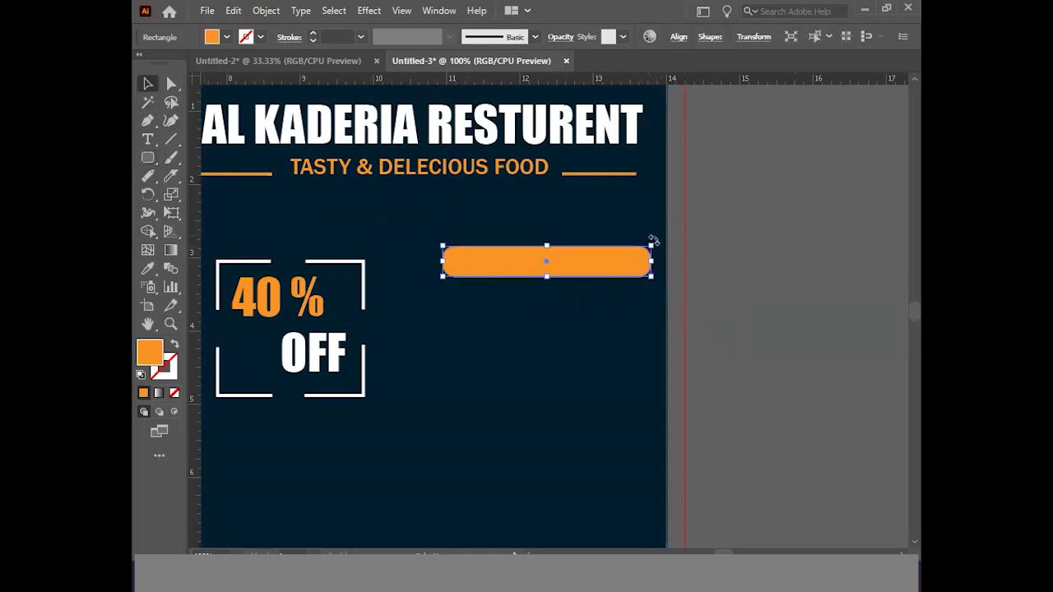
Remove the rounded rectangle's fill and give it a white 3 pt stroke.
left_click(222, 37)
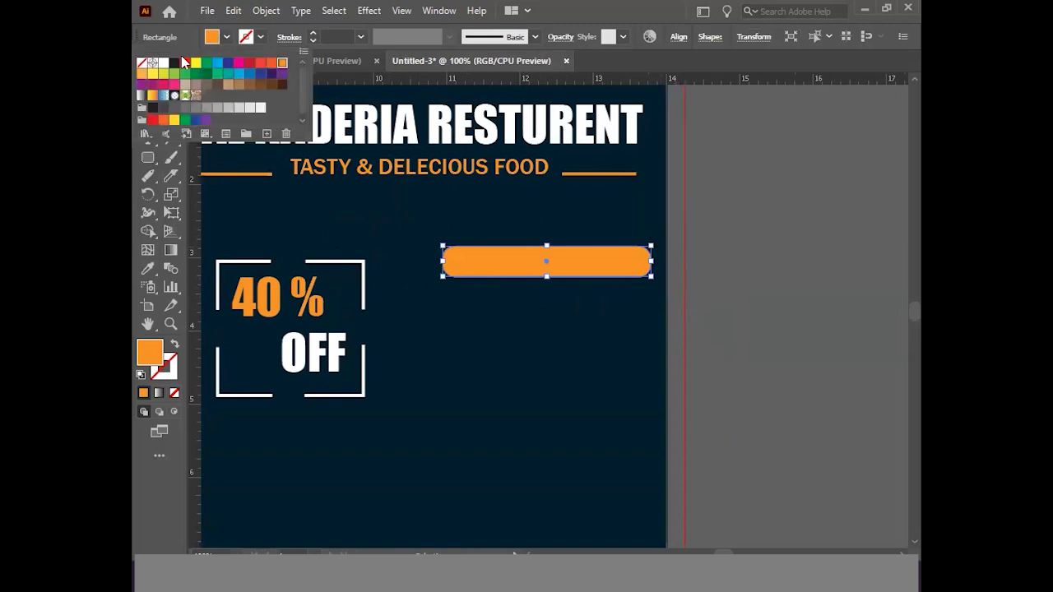
left_click(144, 66)
left_click(260, 37)
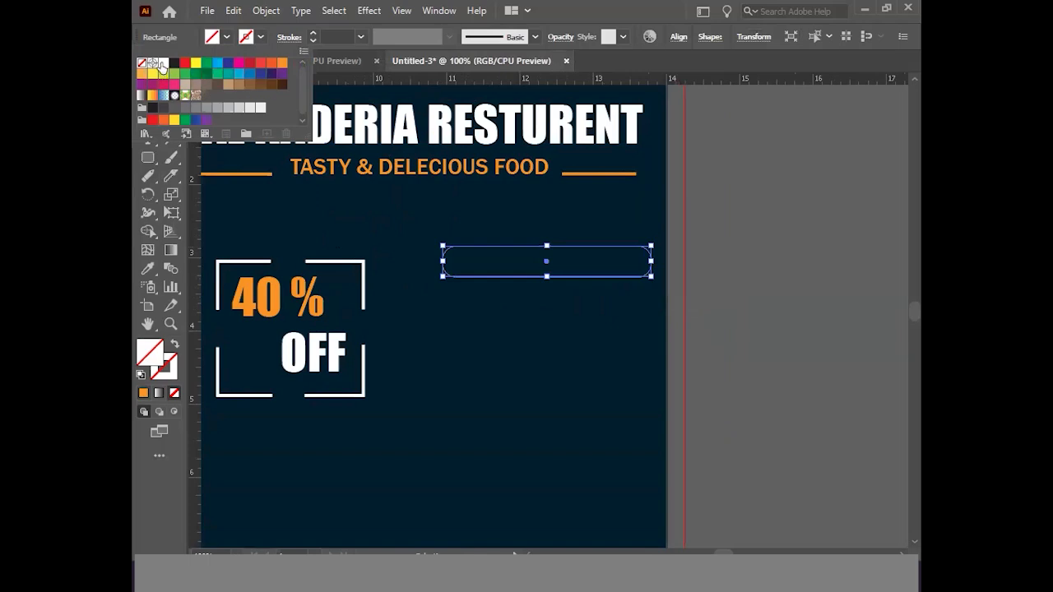
left_click(163, 63)
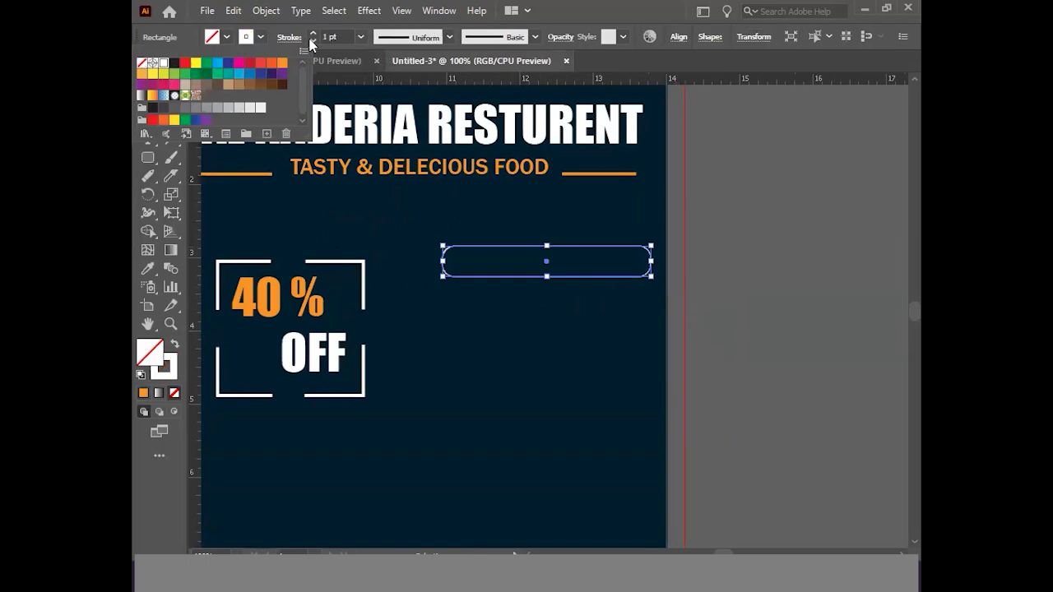
left_click(359, 38)
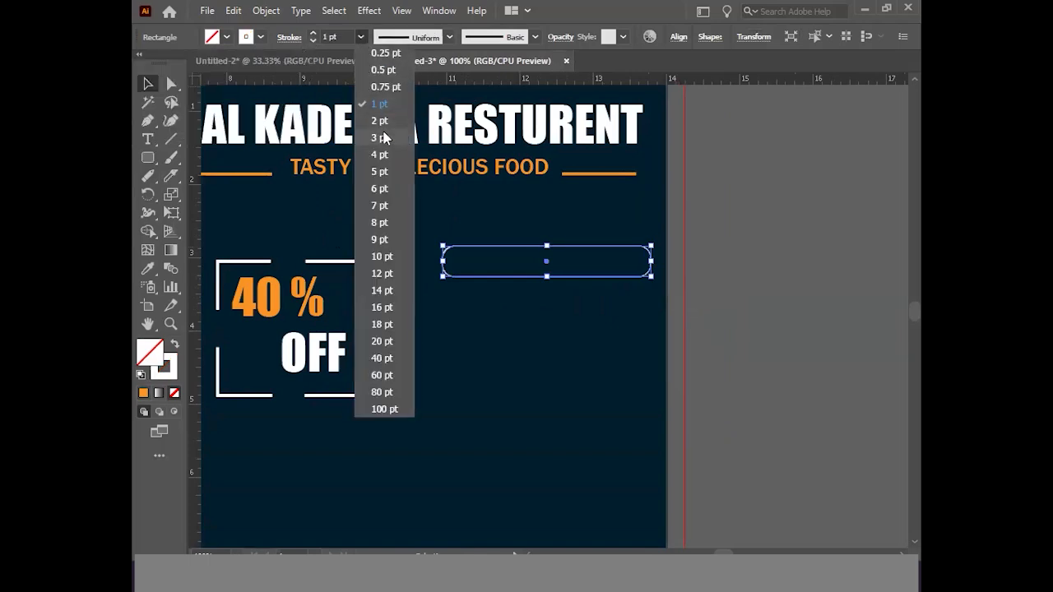
left_click(384, 137)
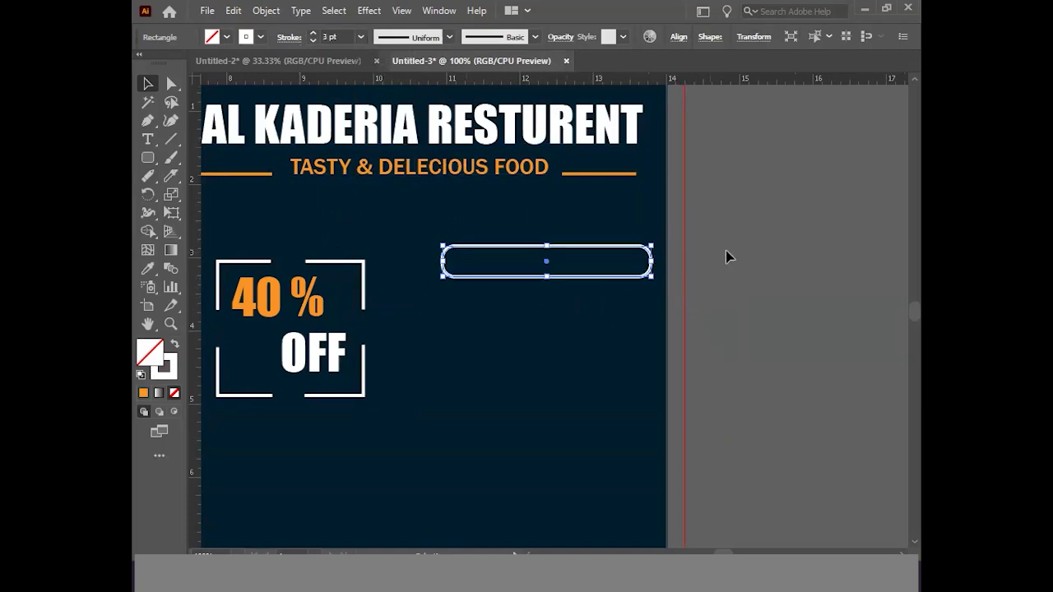
left_click(752, 242)
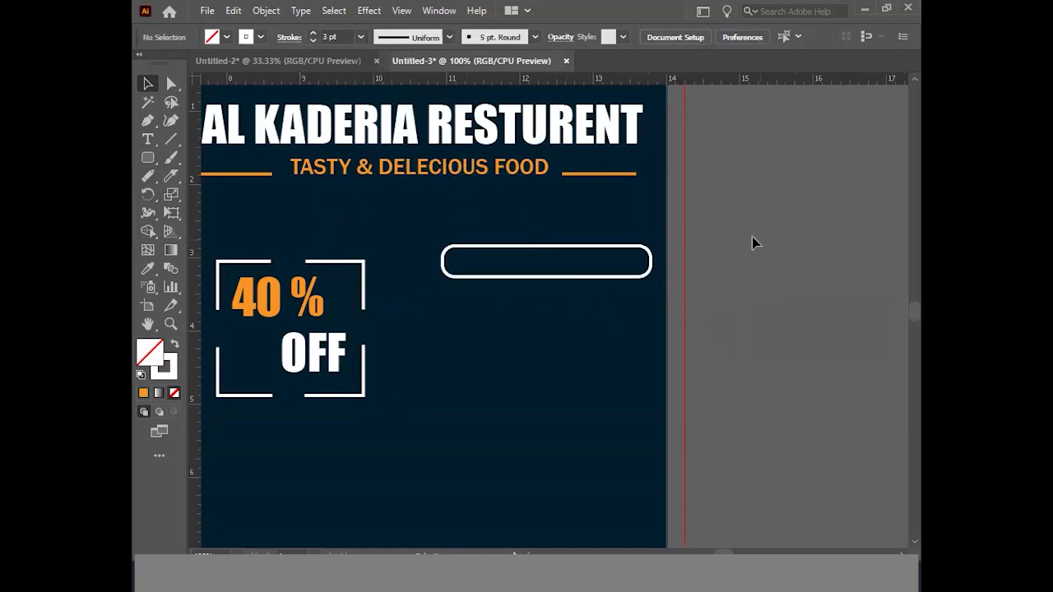
Duplicate the white rounded outline slightly down and to the left, giving the copy an orange fill and no stroke.
left_click(621, 280)
left_click_drag(622, 280, 616, 285)
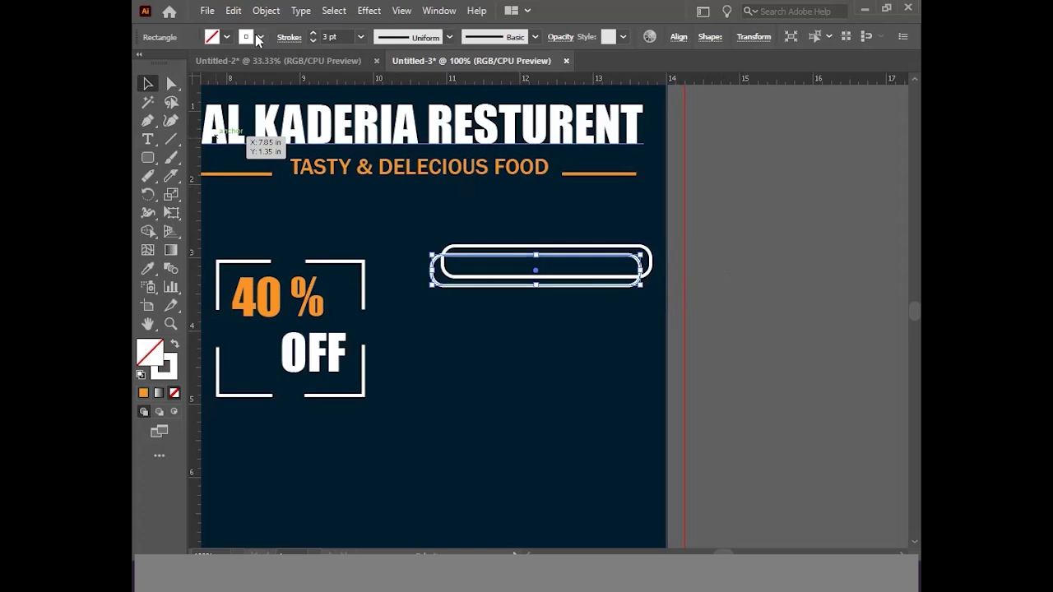
left_click(260, 39)
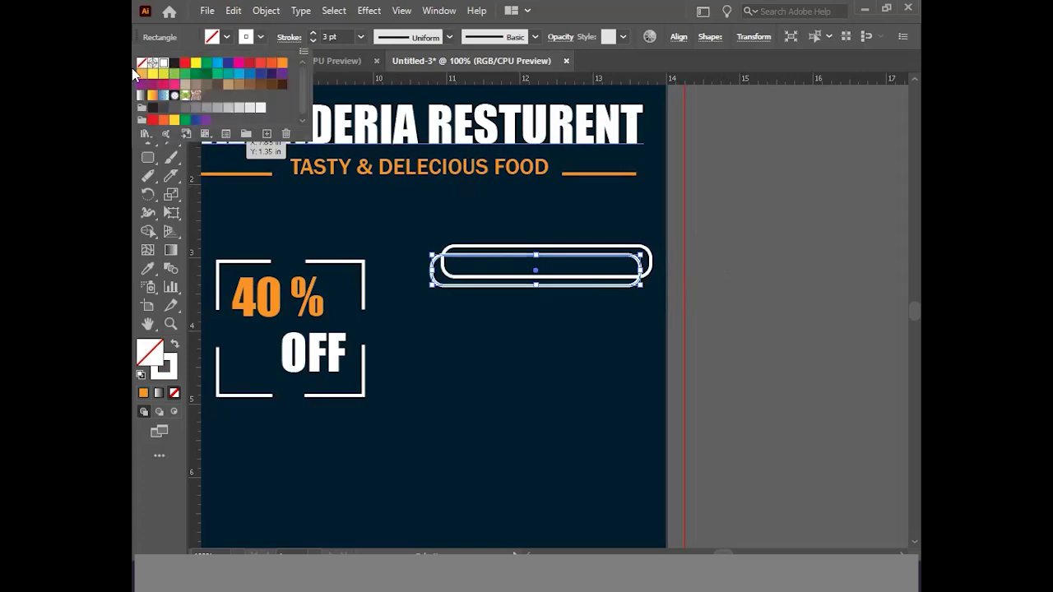
left_click(140, 62)
left_click(225, 38)
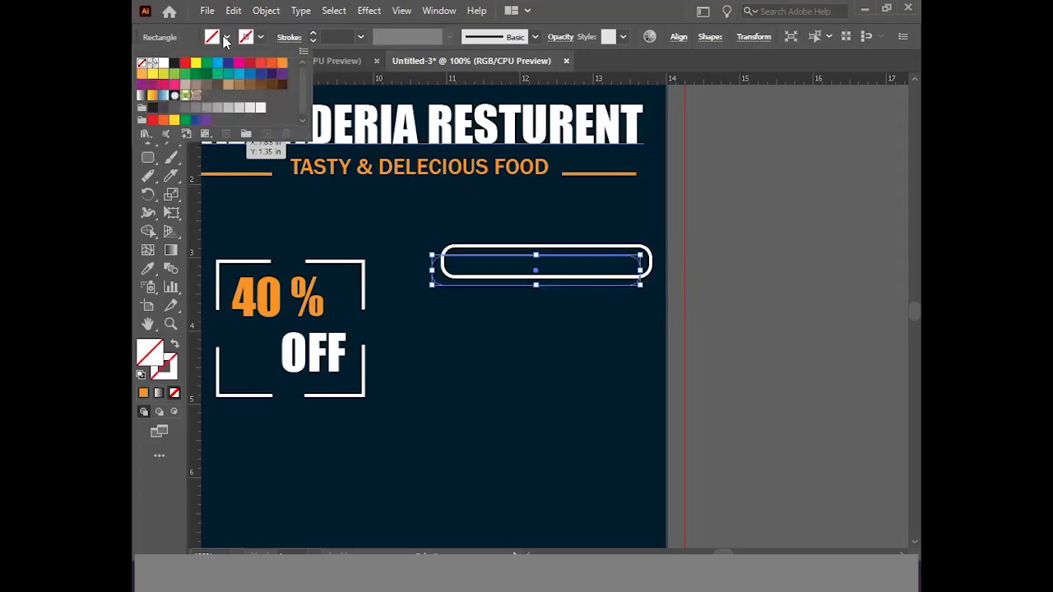
left_click(282, 63)
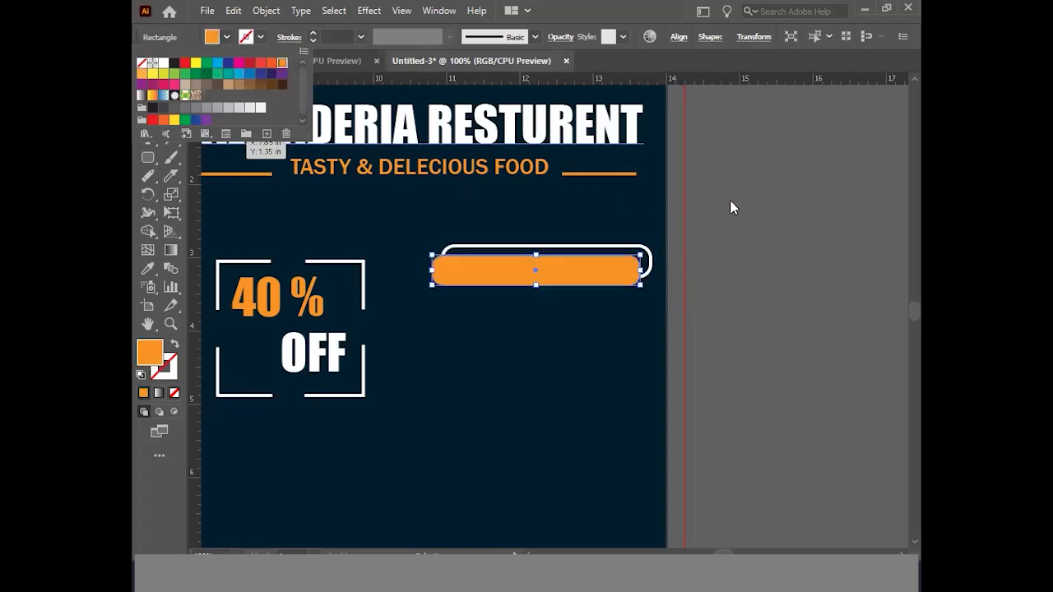
left_click(759, 223)
left_click(784, 302)
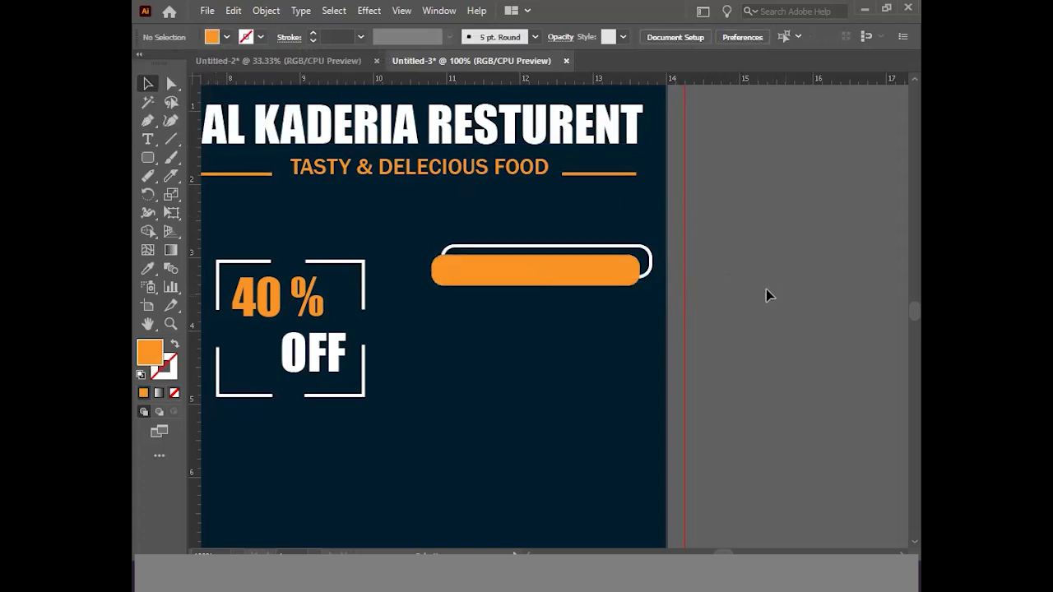
Nudge the orange rounded bar slightly down over the white outline.
left_click(598, 278)
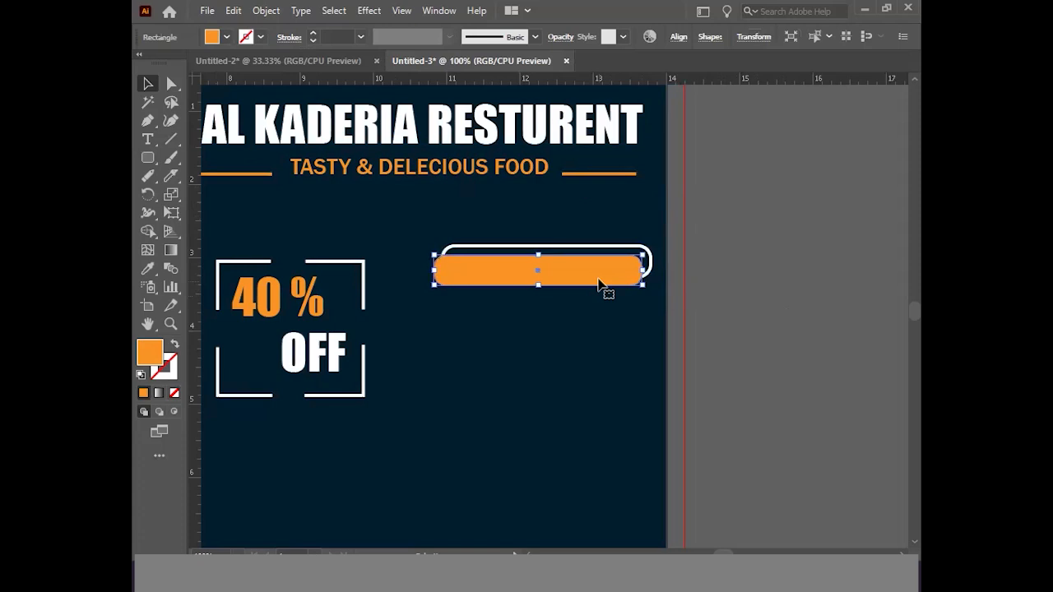
left_click_drag(600, 284, 606, 287)
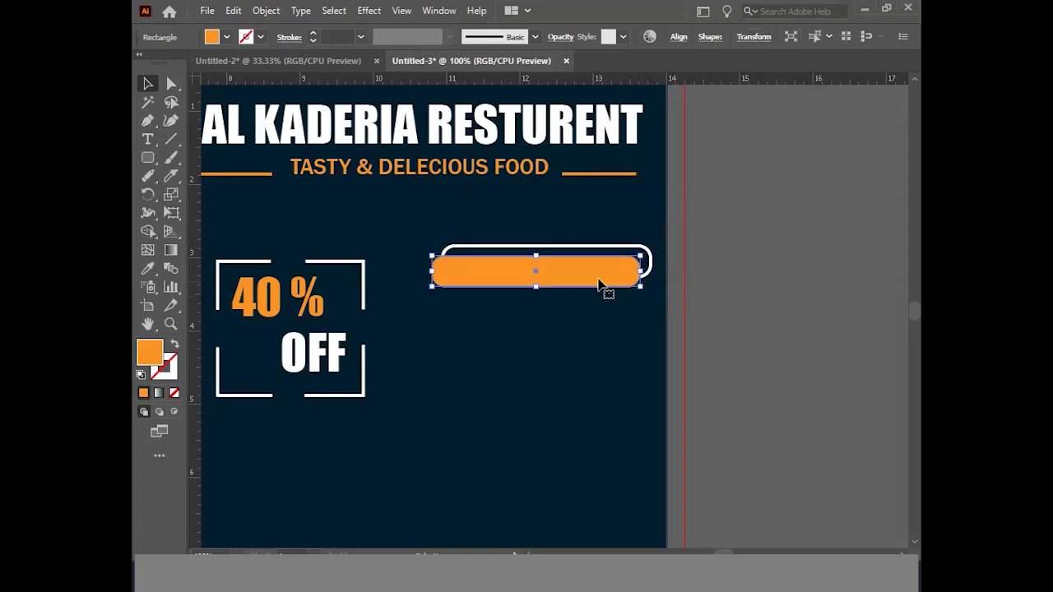
left_click(741, 284)
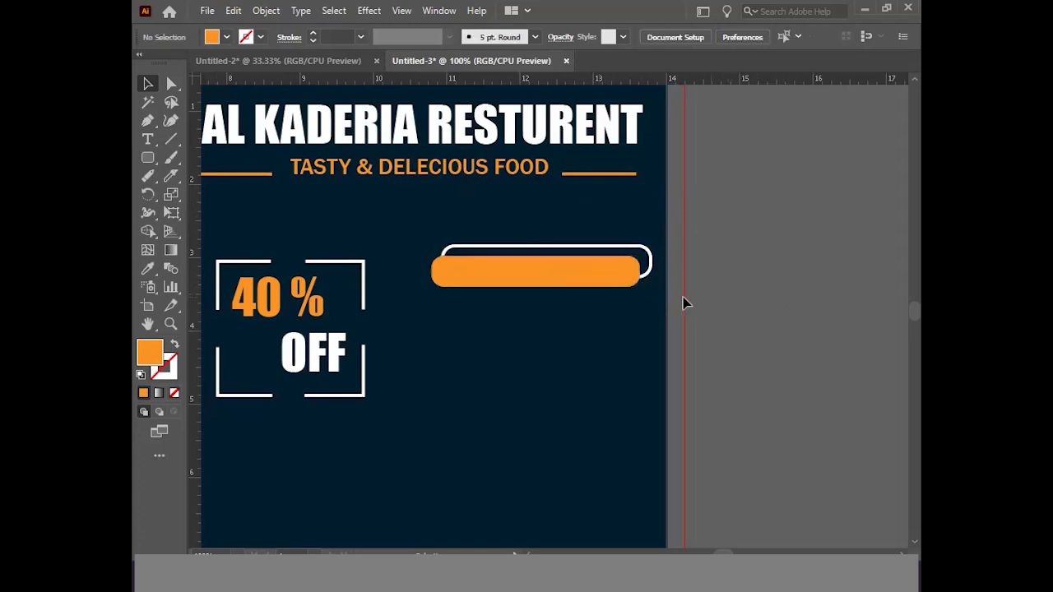
scroll(543, 287, "up", 3)
left_click(148, 139)
left_click(360, 359)
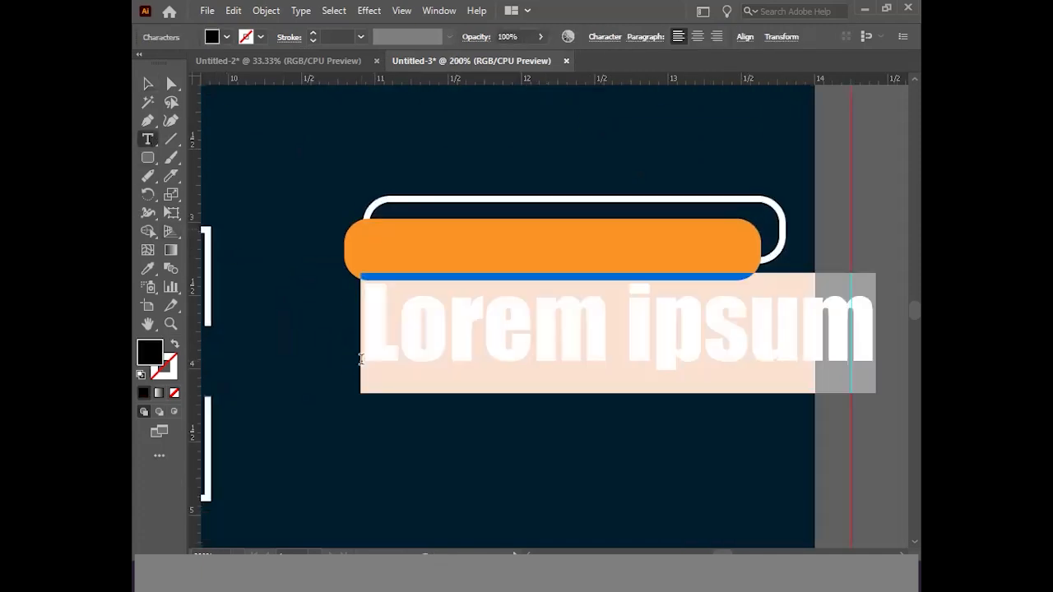
type("www")
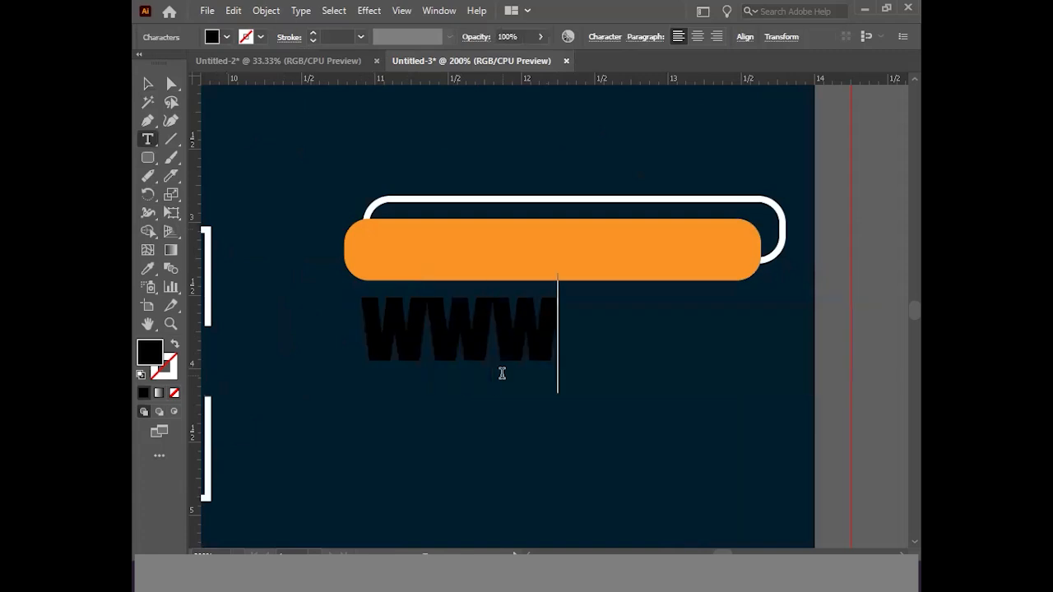
type(".")
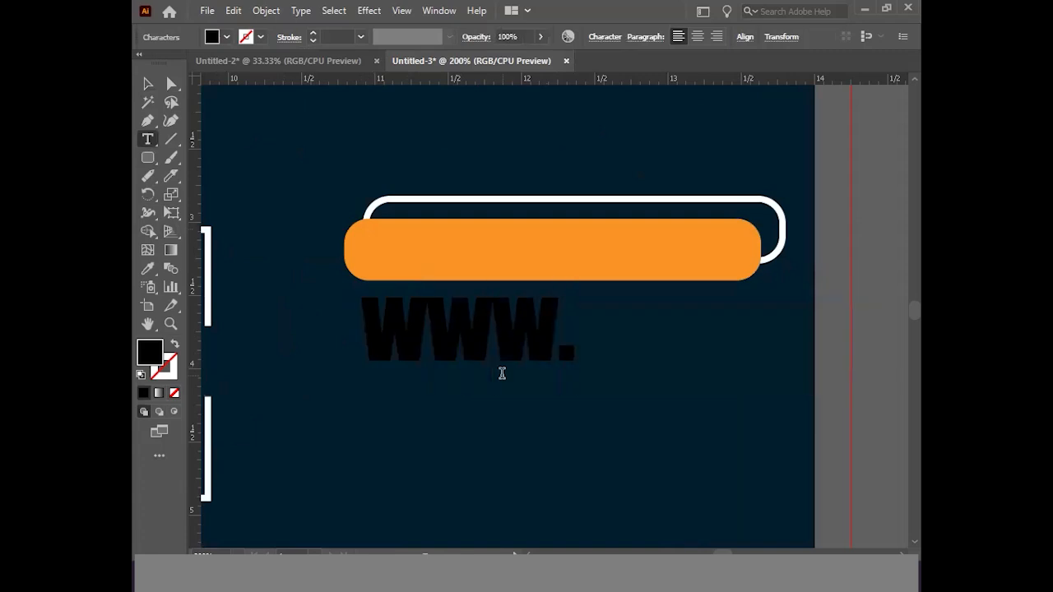
type("resturen")
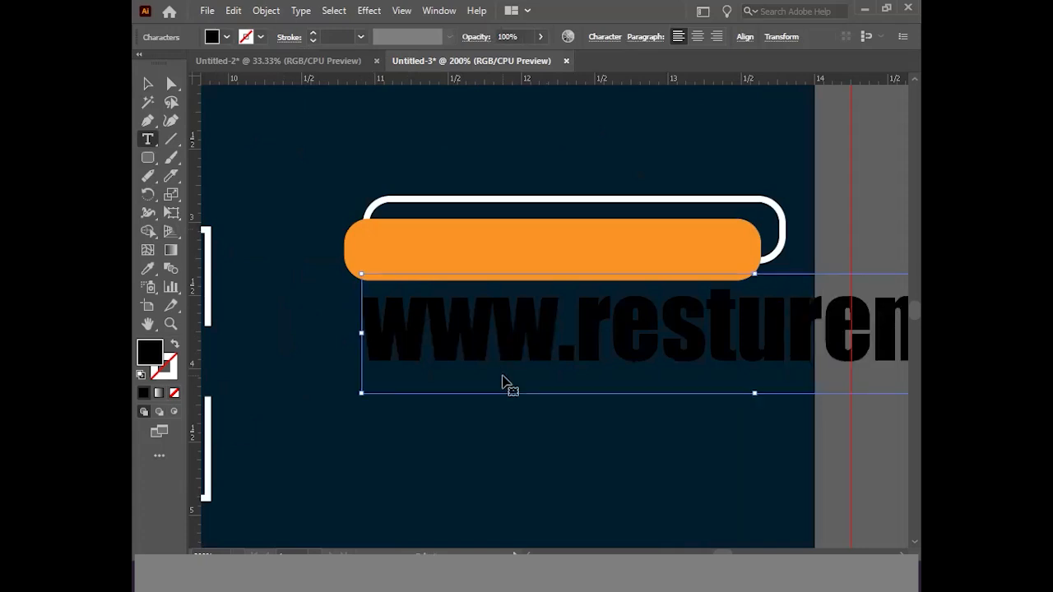
Set the website text to Franklin Gothic Medium at 18 pt.
key("ctrl+a")
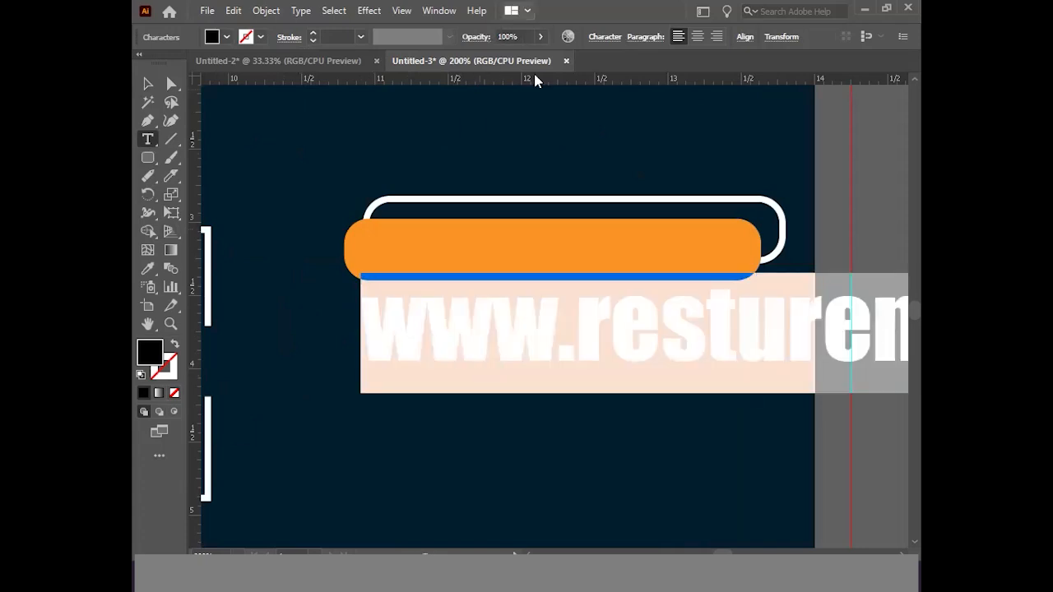
left_click(610, 38)
left_click(608, 84)
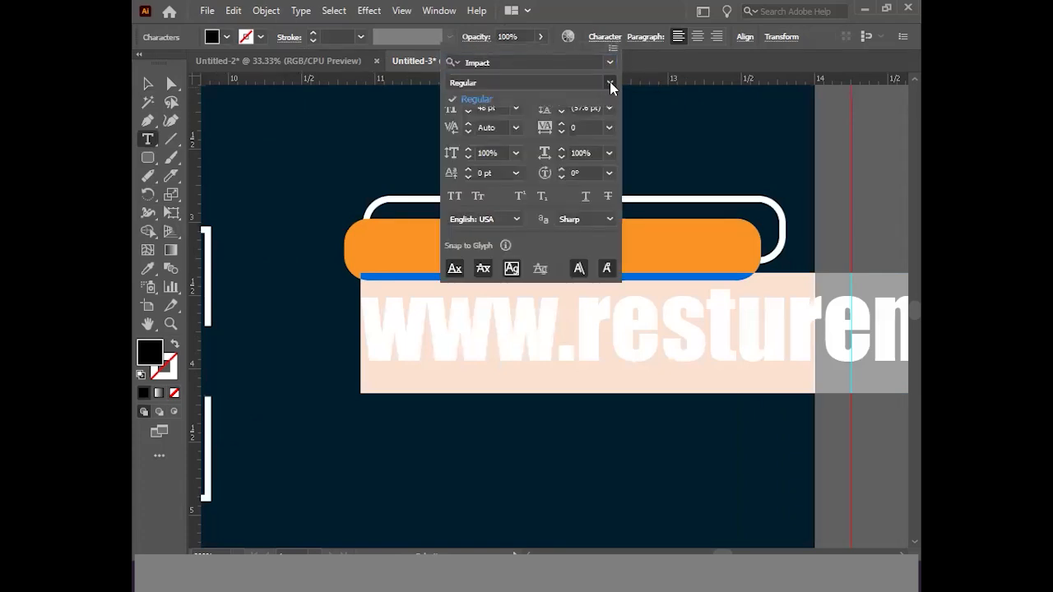
left_click(611, 61)
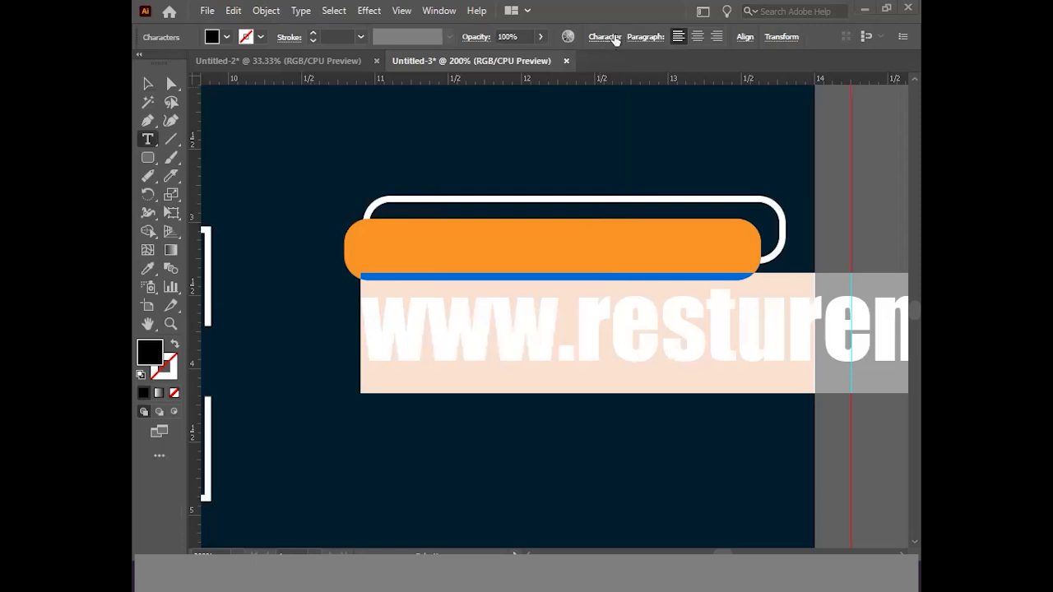
left_click(611, 38)
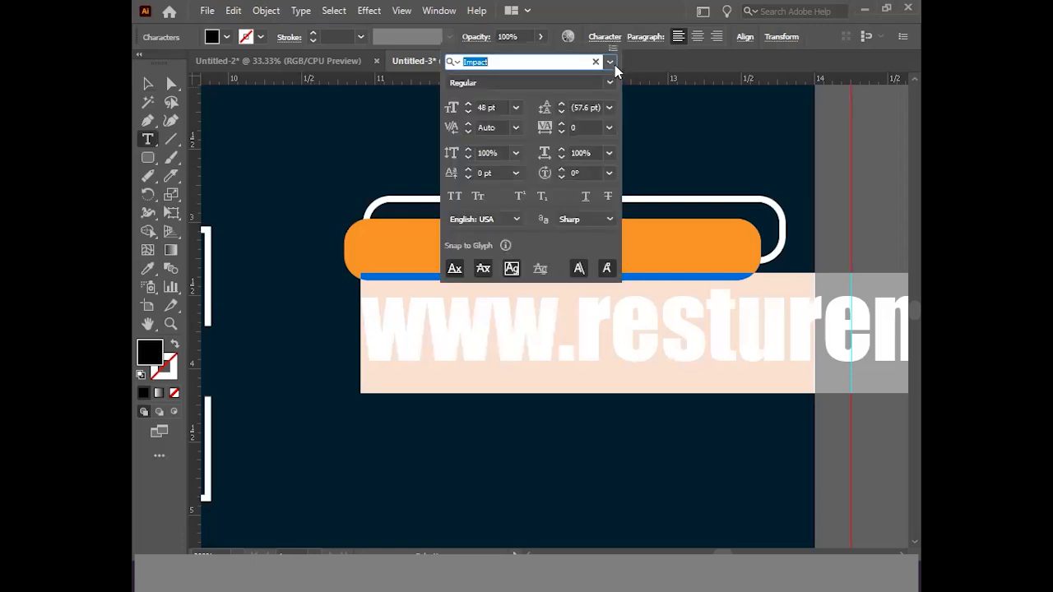
left_click(610, 61)
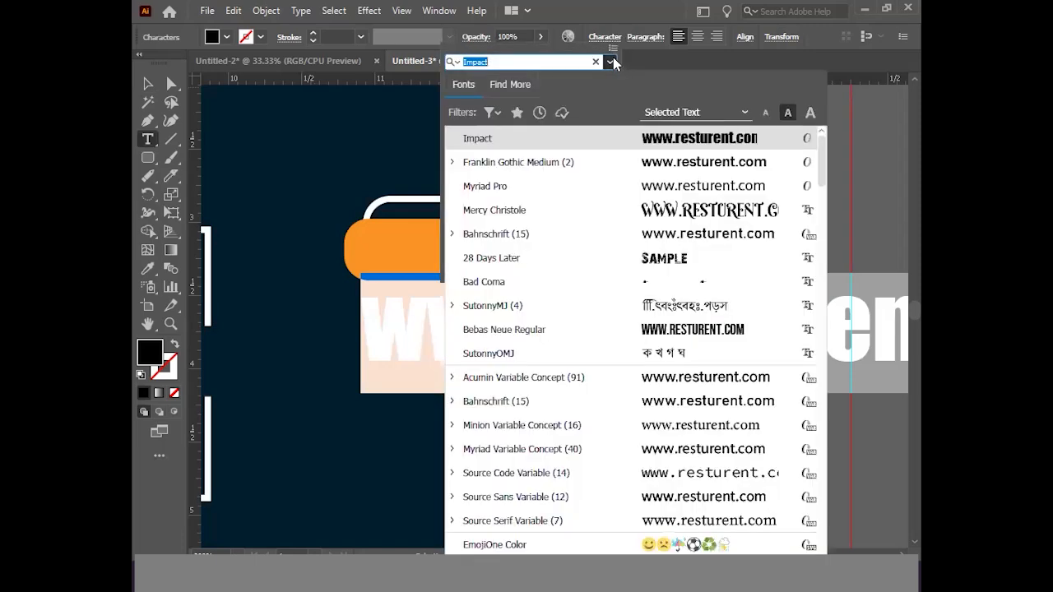
left_click(681, 162)
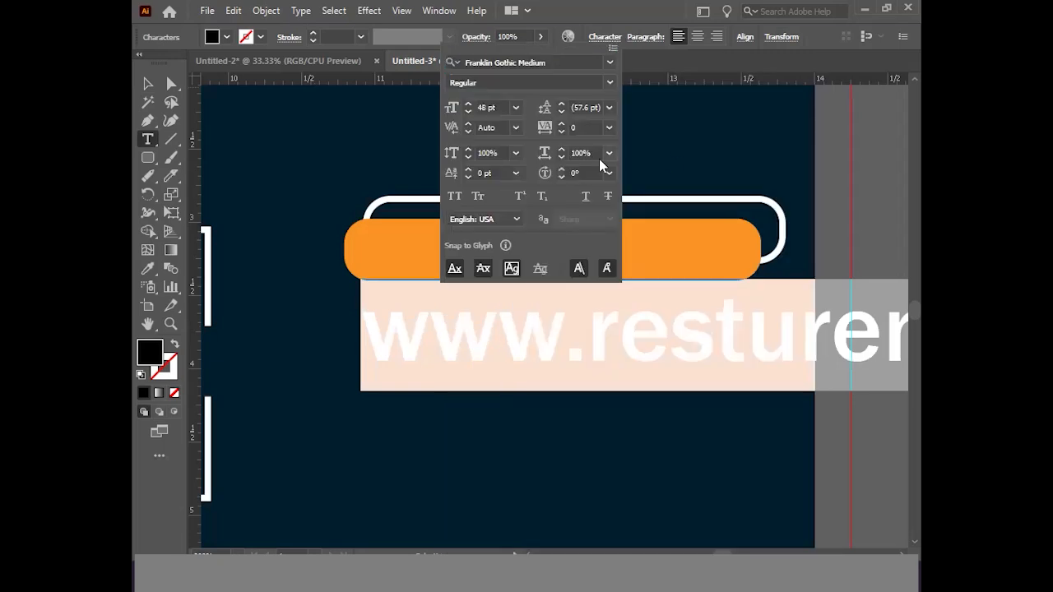
left_click(516, 109)
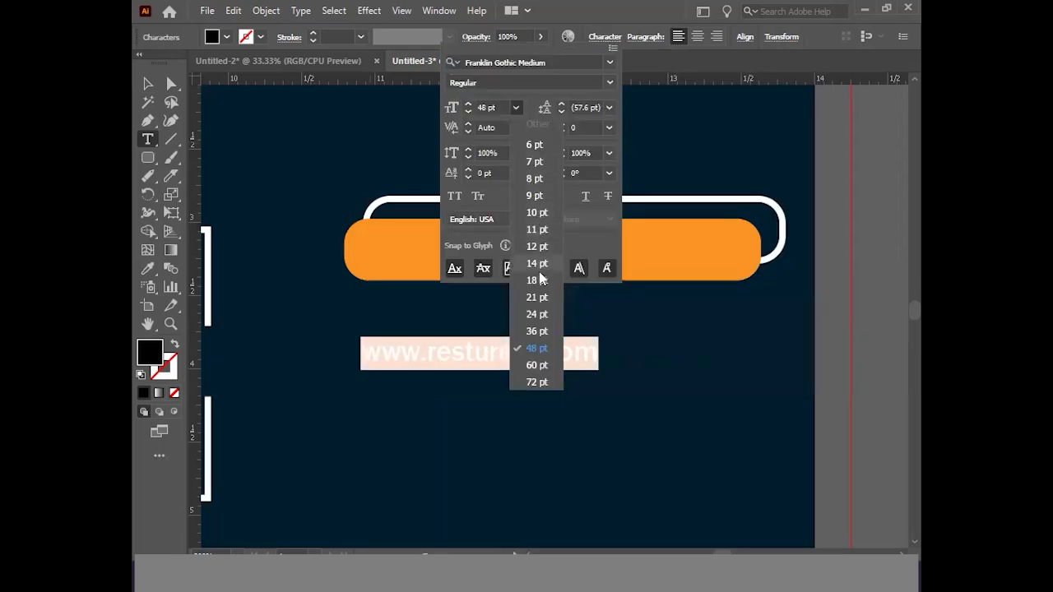
left_click(536, 281)
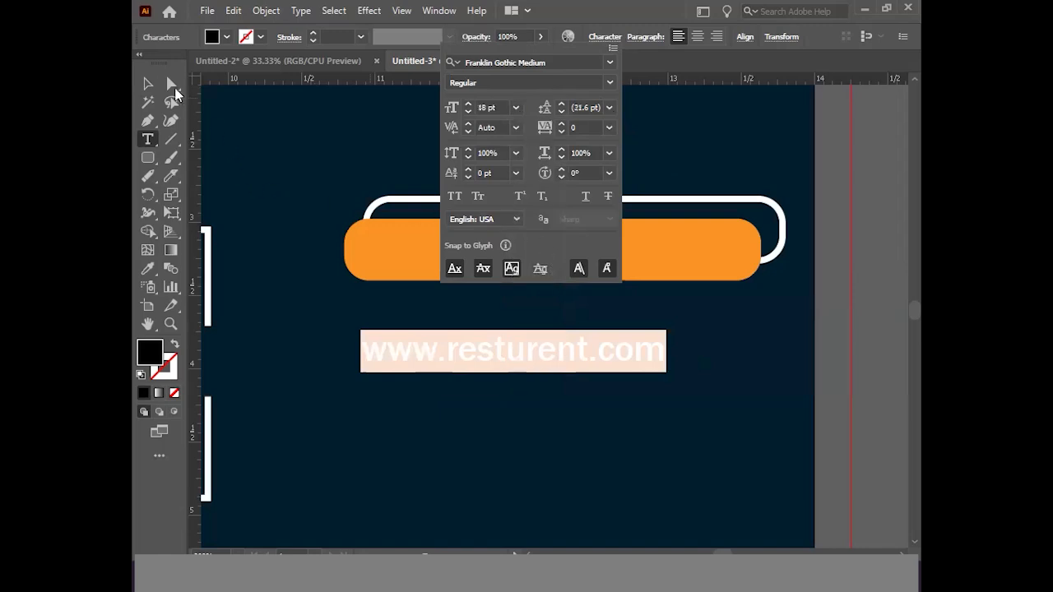
Give the website text a white fill.
left_click(222, 37)
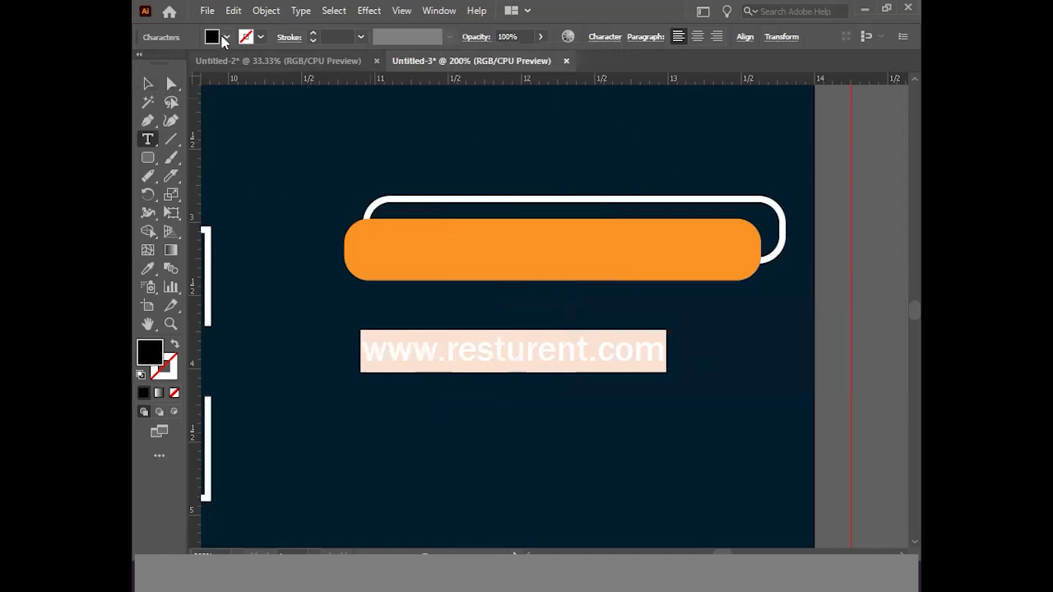
left_click(227, 38)
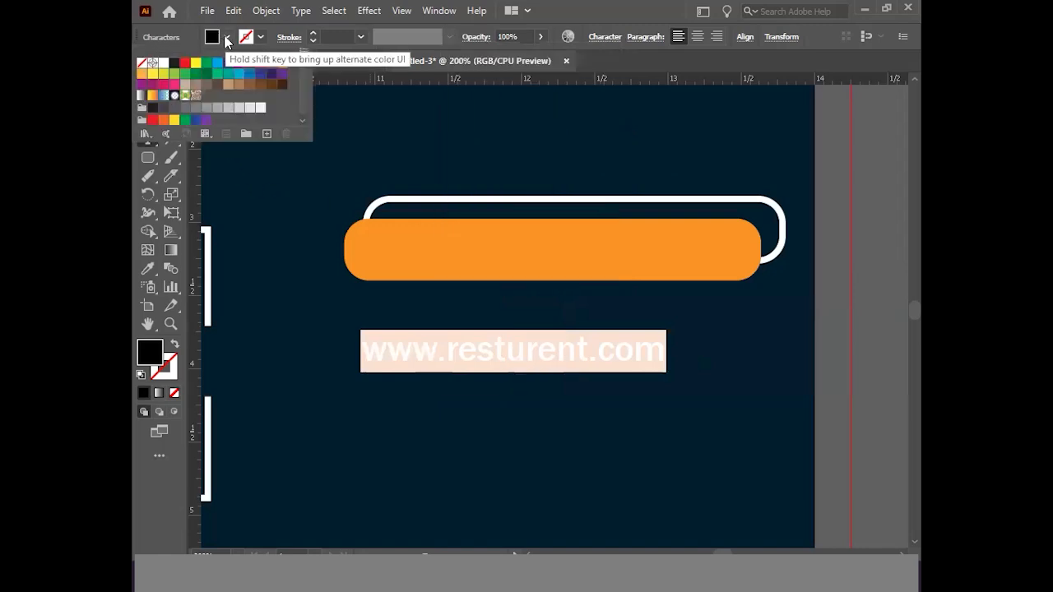
left_click(162, 63)
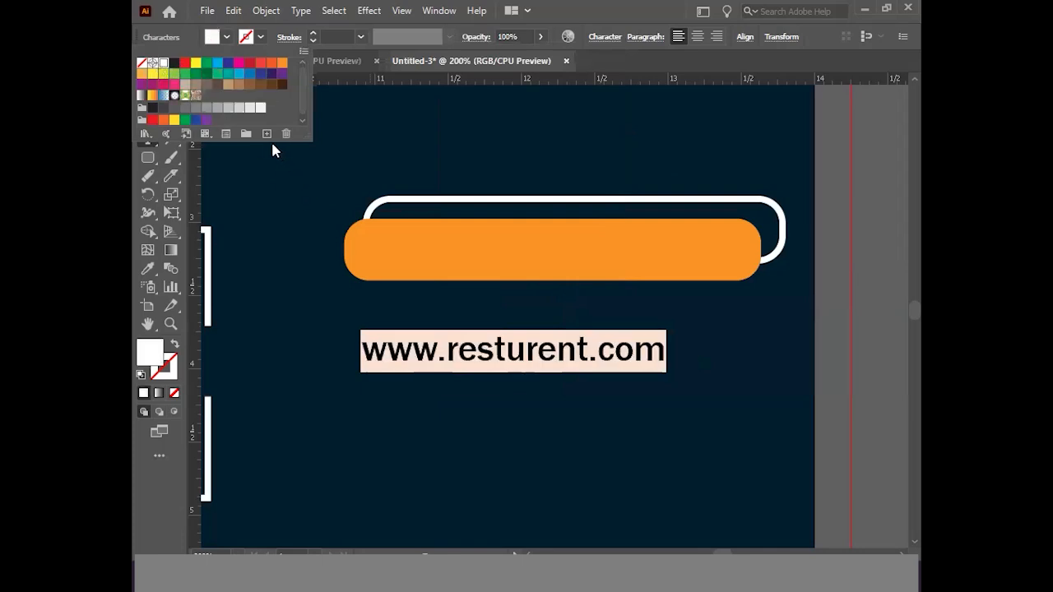
Give the website text a dark violet-blue fill and move it onto the orange rounded bar.
left_click(273, 78)
left_click(301, 189)
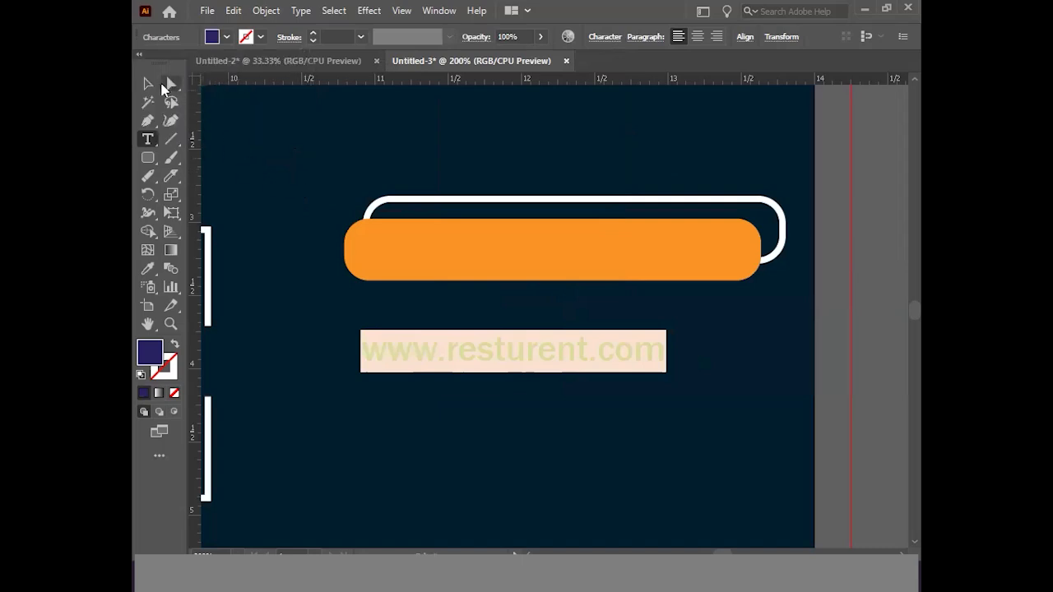
left_click(149, 83)
left_click_drag(463, 359, 496, 247)
left_click(501, 362)
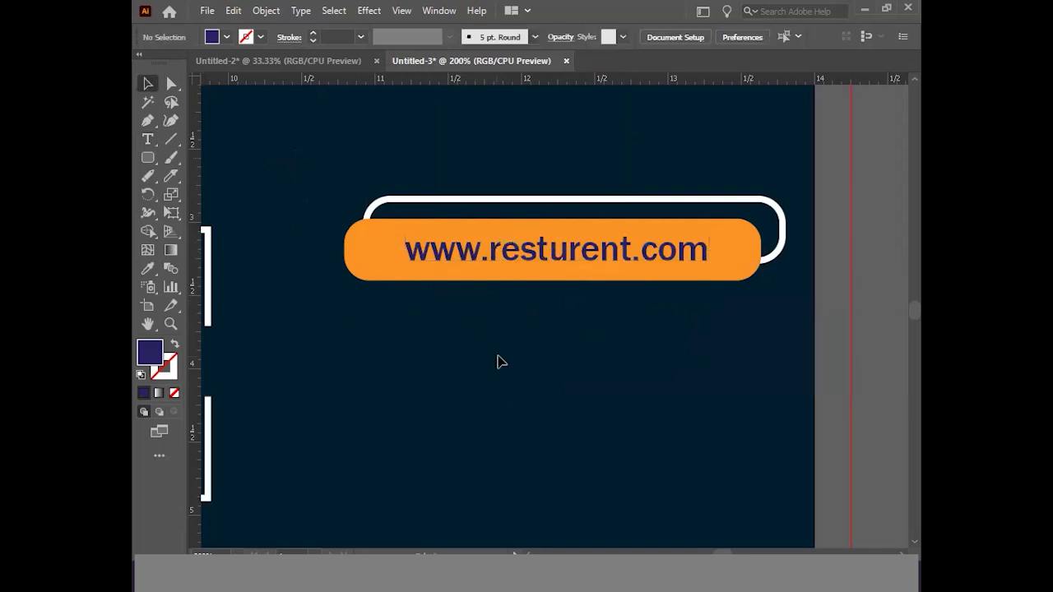
Scale up the website text so it spans most of the orange bar's width.
left_click(517, 256)
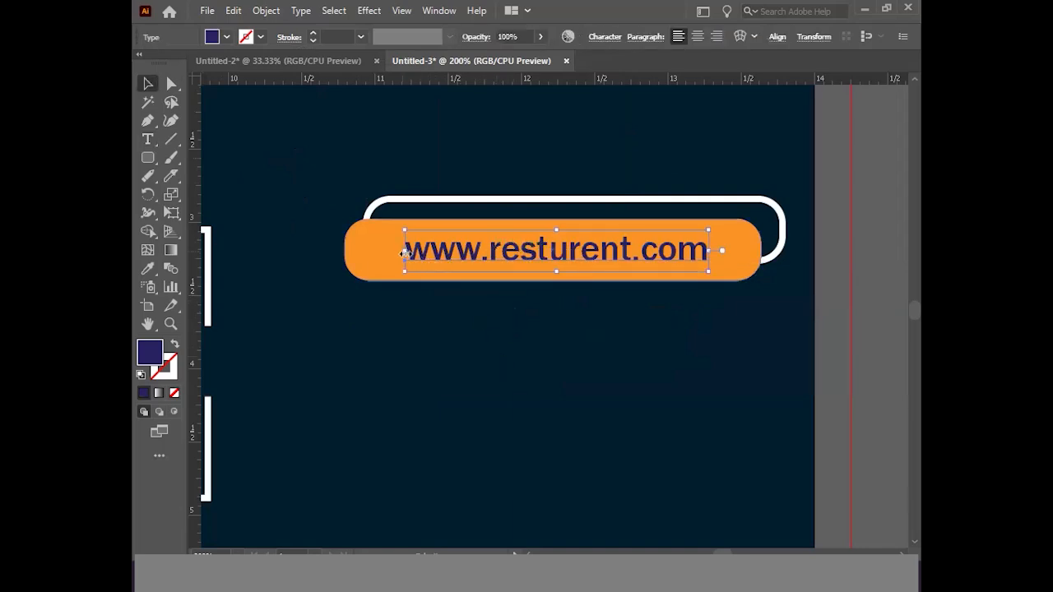
left_click_drag(708, 271, 743, 285)
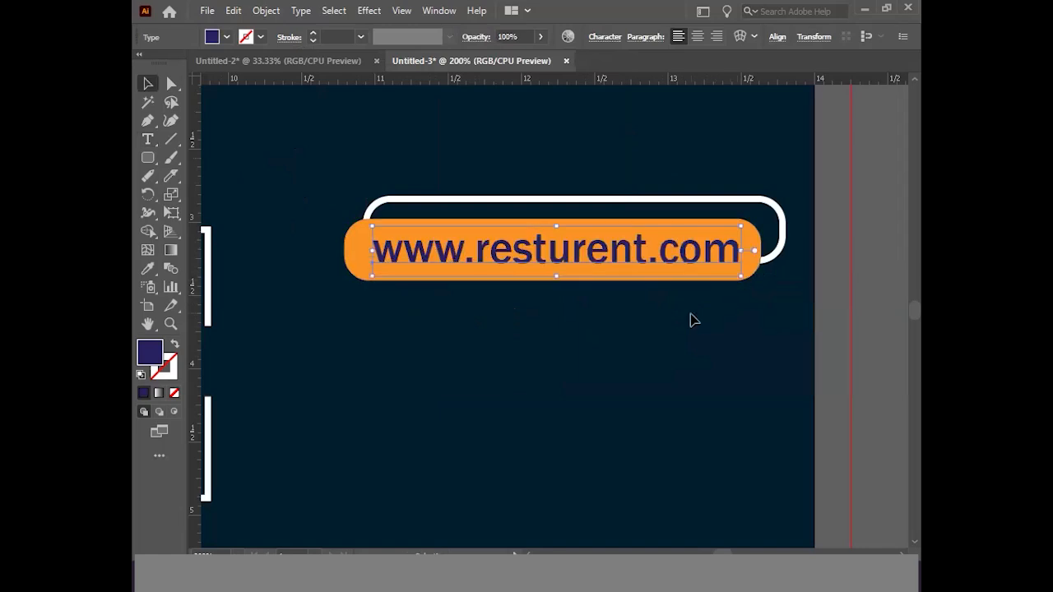
left_click(693, 320)
Try a white fill on the website text inside the orange bar.
left_click(548, 269)
left_click(223, 38)
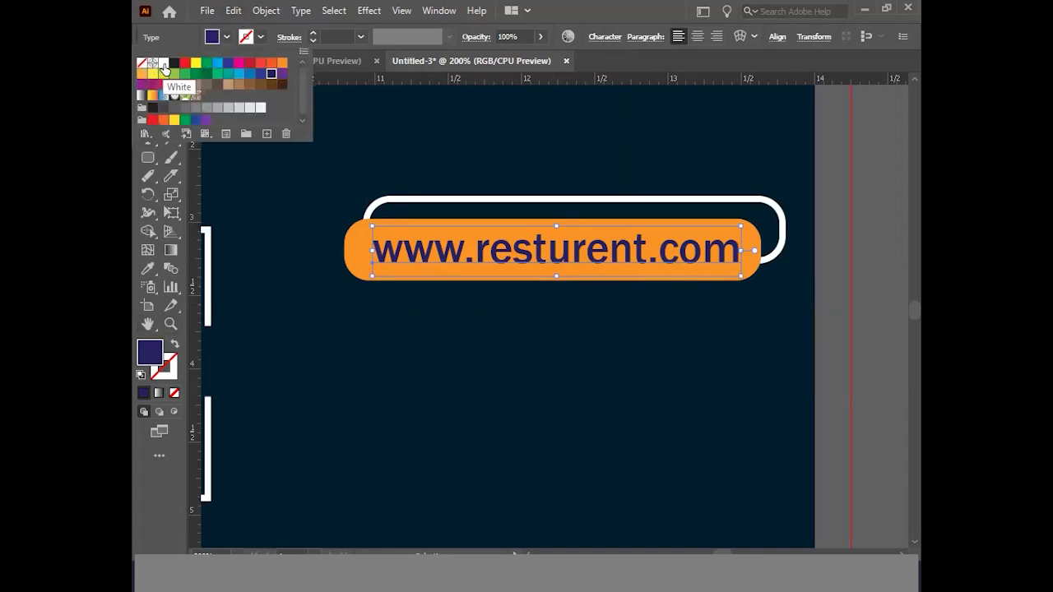
left_click(163, 63)
left_click(826, 292)
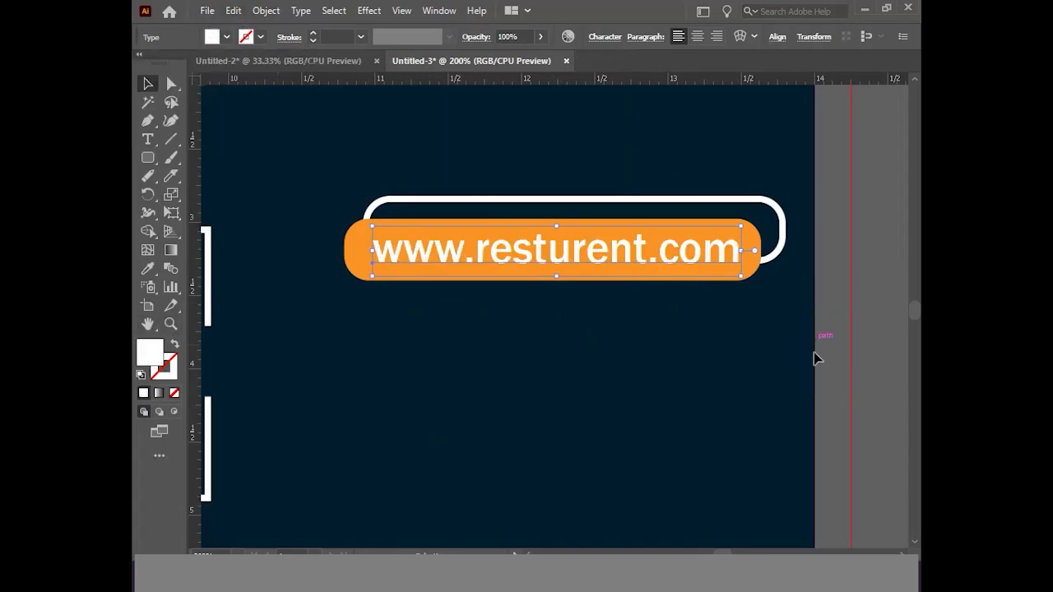
left_click(885, 298)
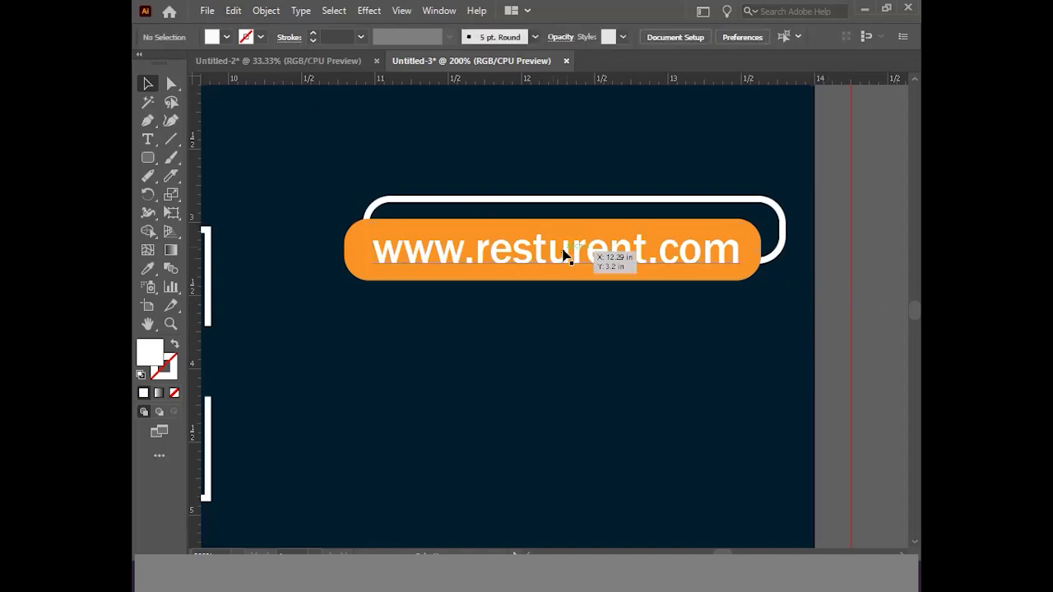
Fill the website text with the dark navy color #022133.
left_click(541, 261)
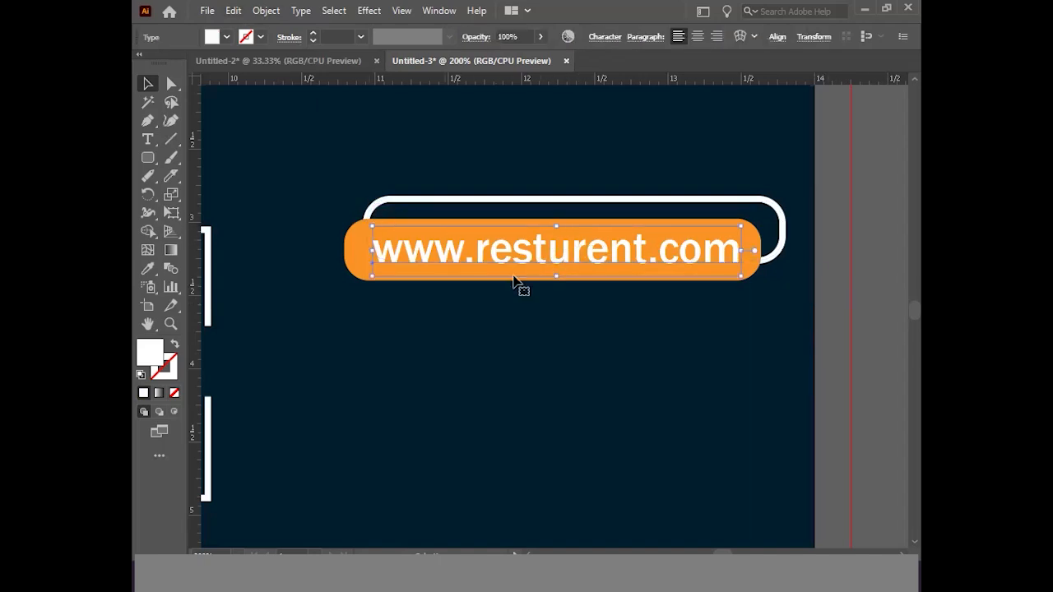
left_click(472, 284)
left_click(469, 253)
double_click(150, 352)
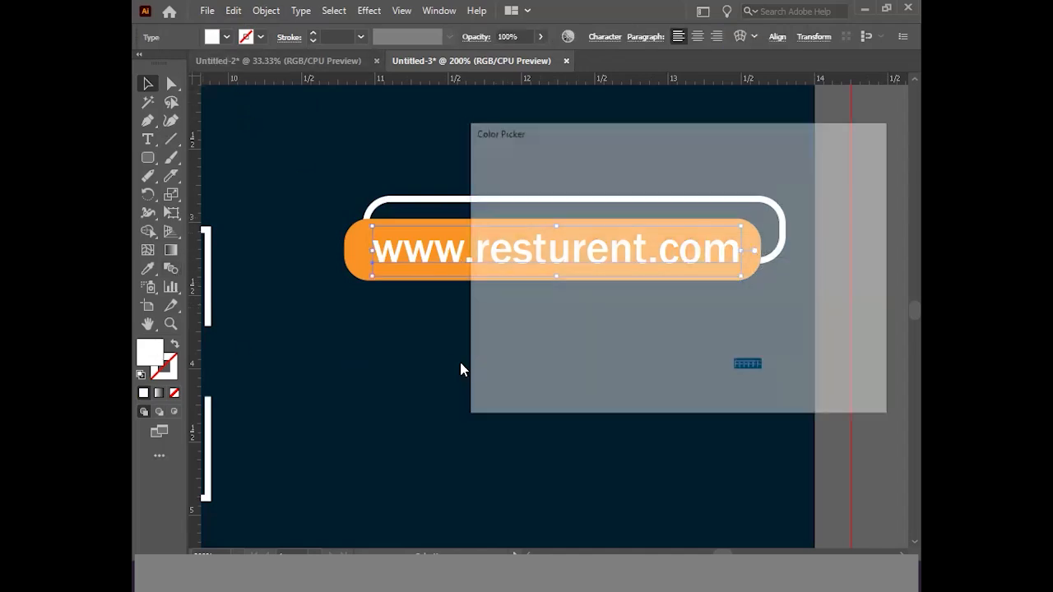
key("ctrl+v")
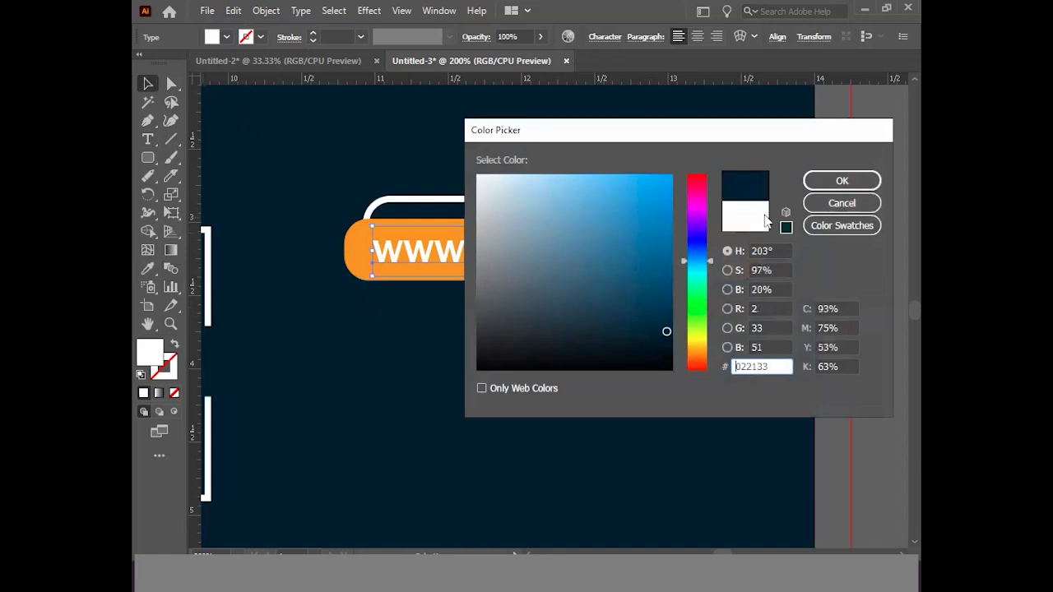
left_click(841, 180)
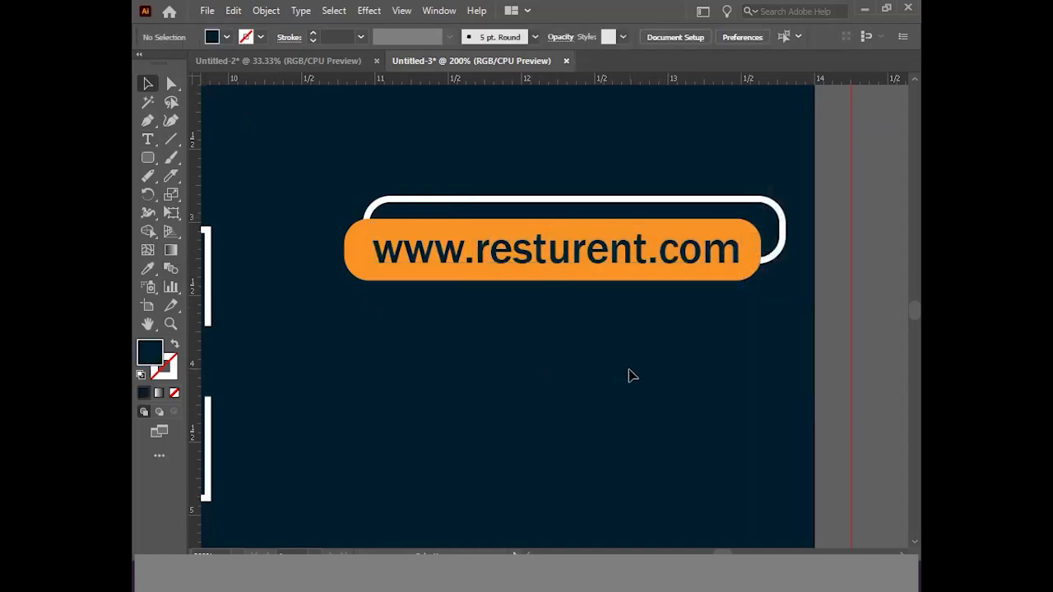
Add the text "ORDER NOW" in the lower part of the banner, below the website bar.
left_click(574, 356, "ctrl+alt")
left_click(573, 357, "ctrl+alt")
left_click(574, 357, "ctrl+alt")
scroll(568, 354, "left", 4)
left_click(559, 343, "ctrl+alt")
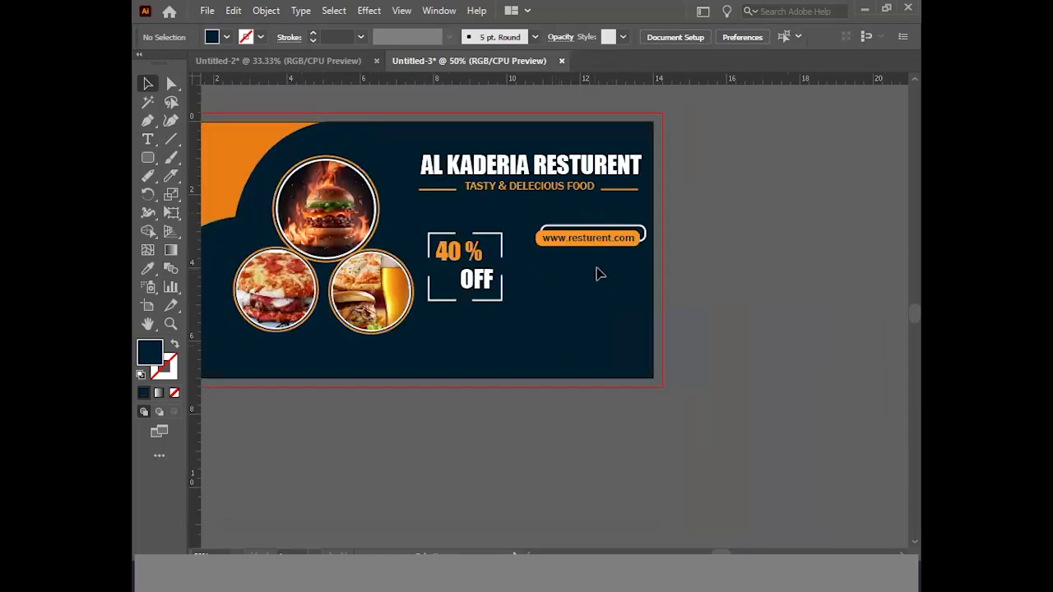
scroll(599, 274, "left", 4)
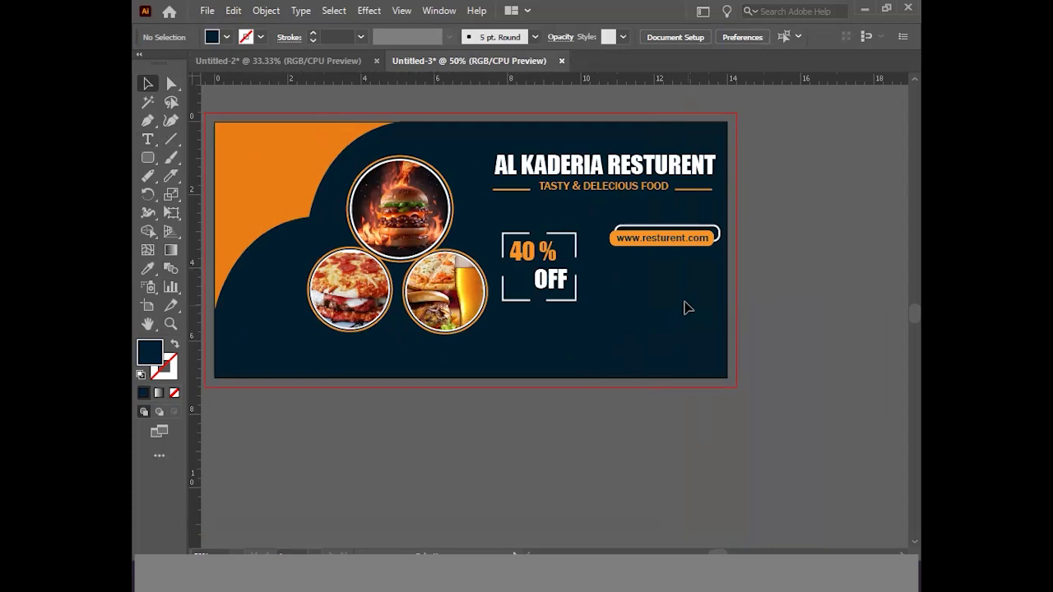
scroll(642, 350, "up", 1)
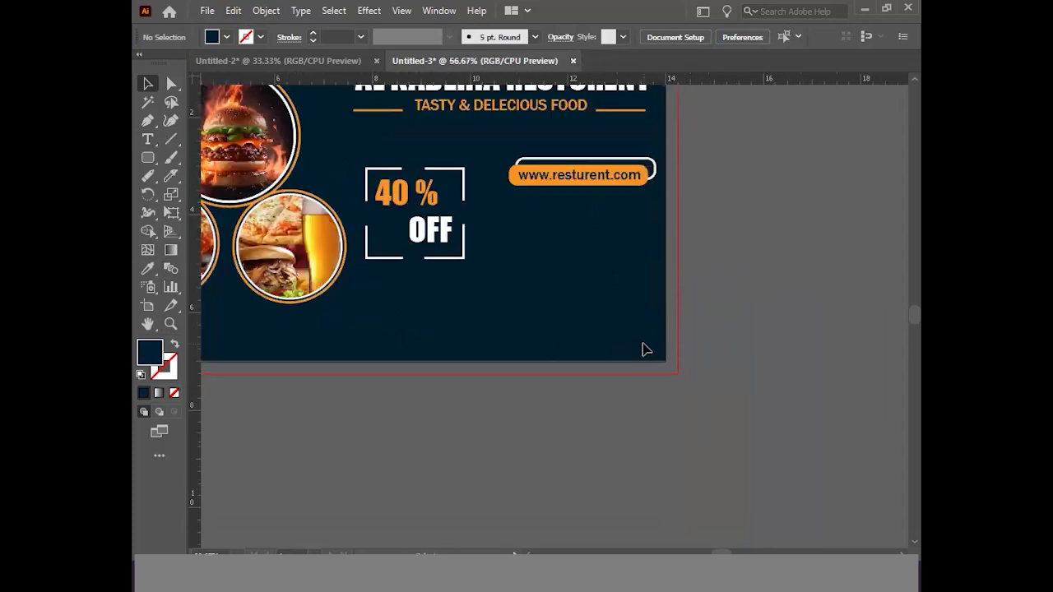
scroll(494, 319, "up", 1)
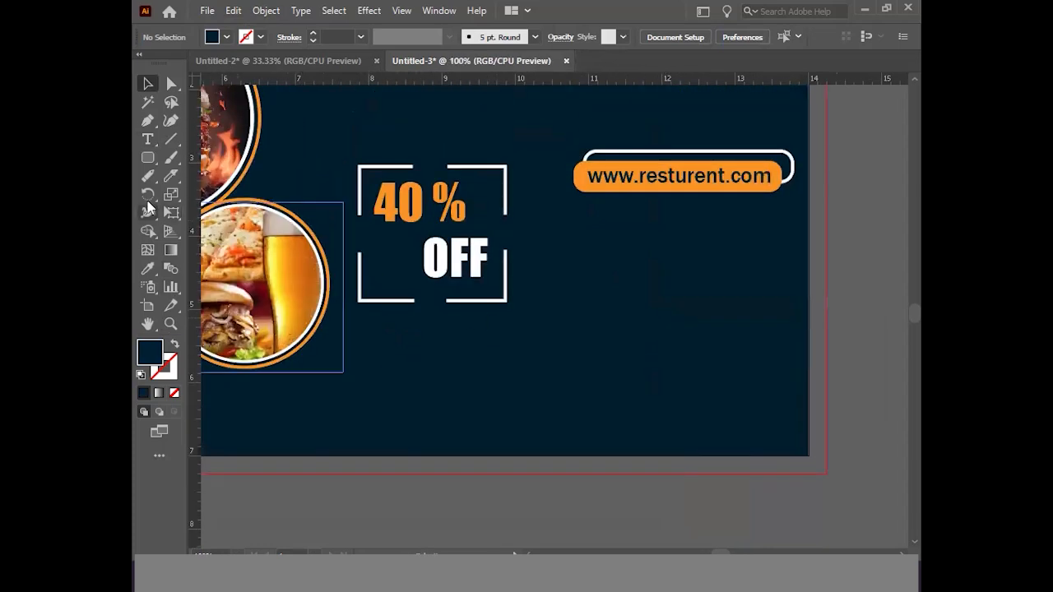
left_click(148, 138)
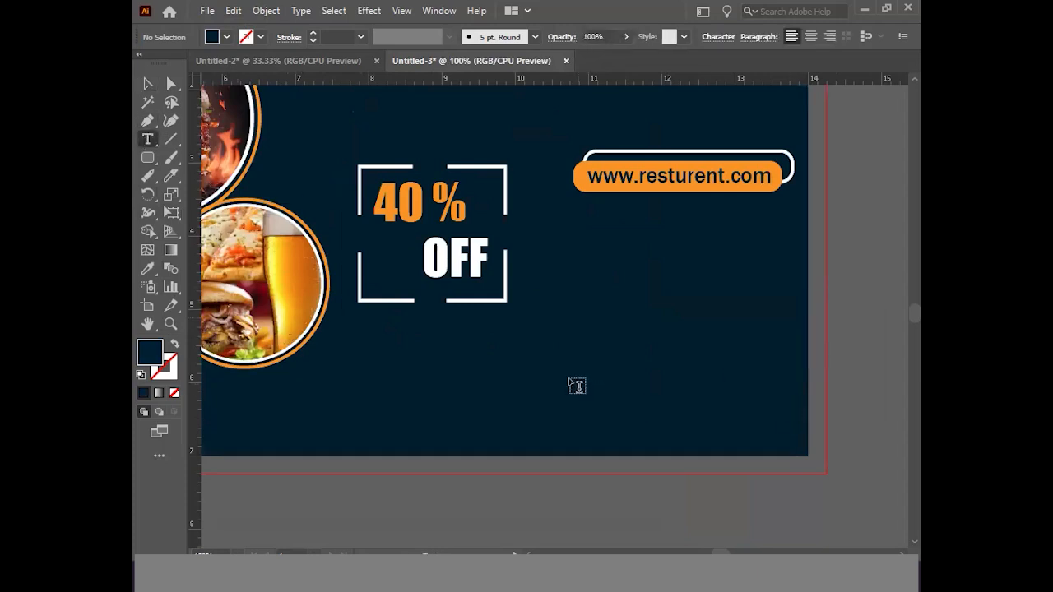
left_click(550, 365)
type("QR")
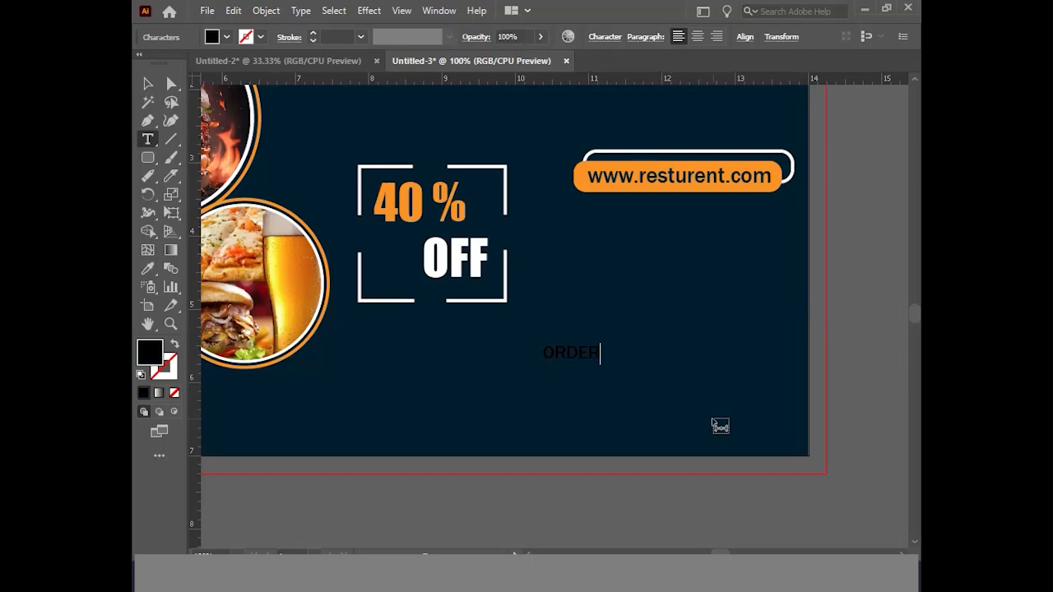
type("DER NOW")
Give the "ORDER NOW" text a white fill.
key("ctrl+a")
left_click(228, 36)
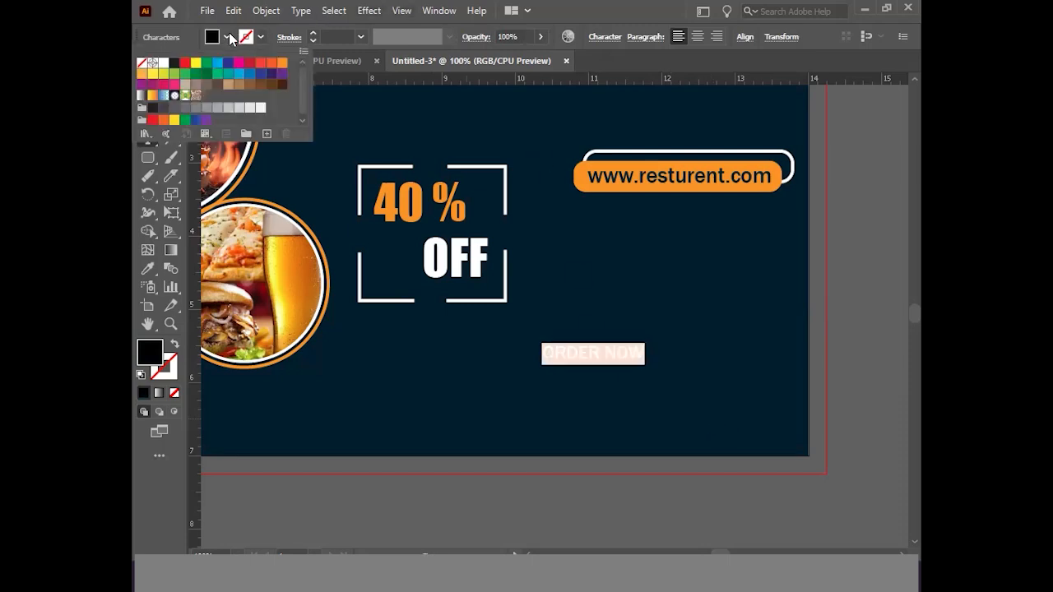
left_click(162, 63)
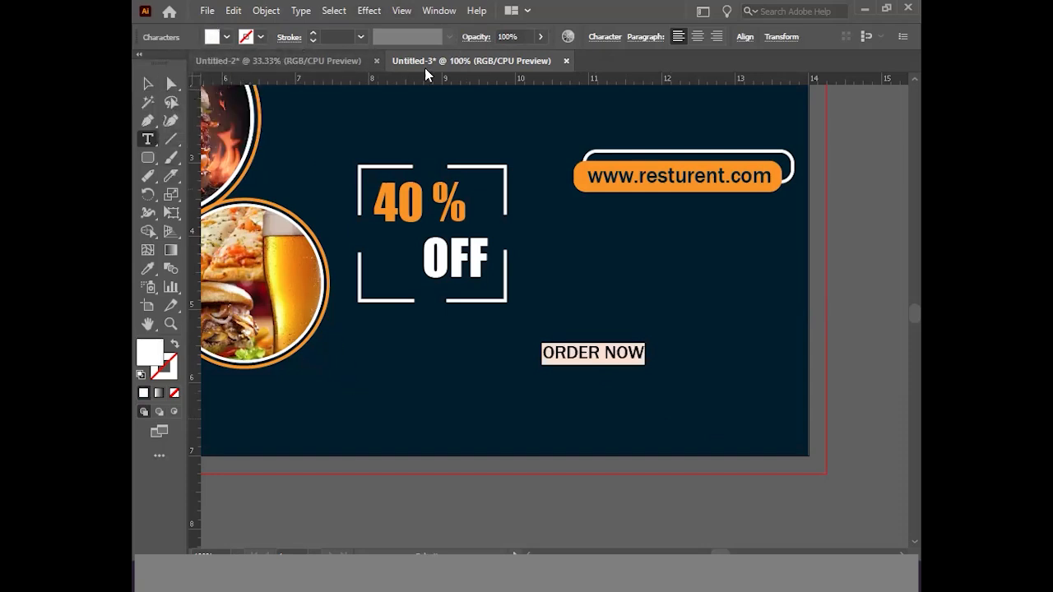
Enlarge the "ORDER NOW" text slightly and shift it a little up and to the right.
left_click(148, 83)
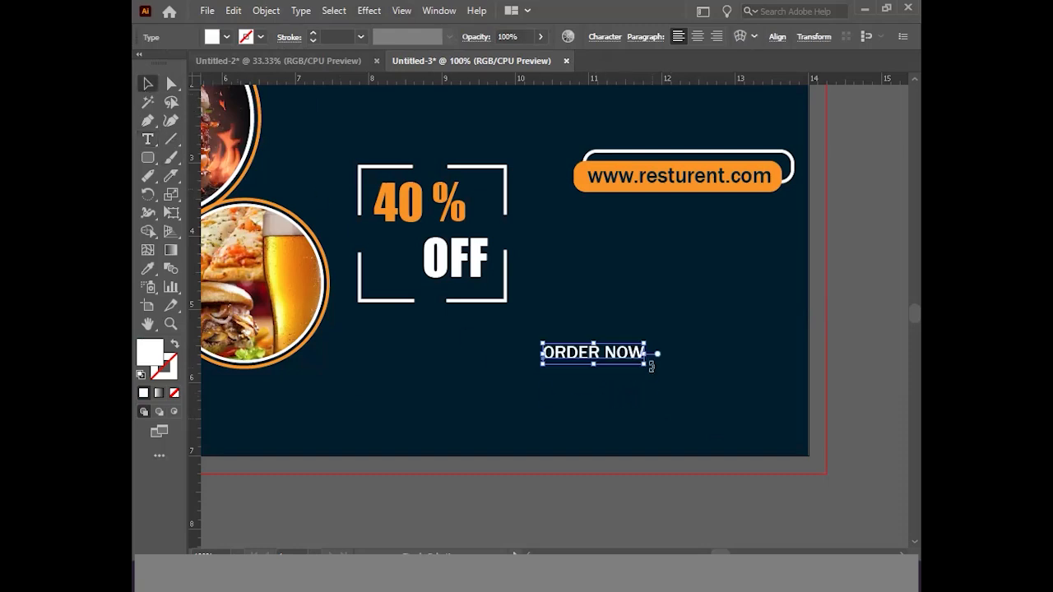
left_click_drag(647, 369, 658, 376)
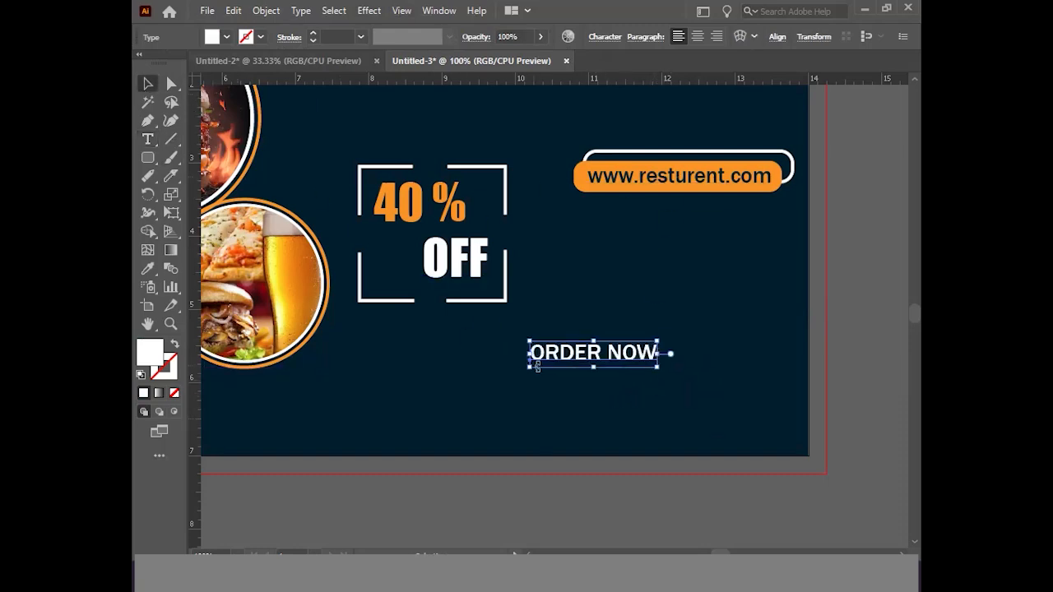
left_click_drag(597, 360, 618, 351)
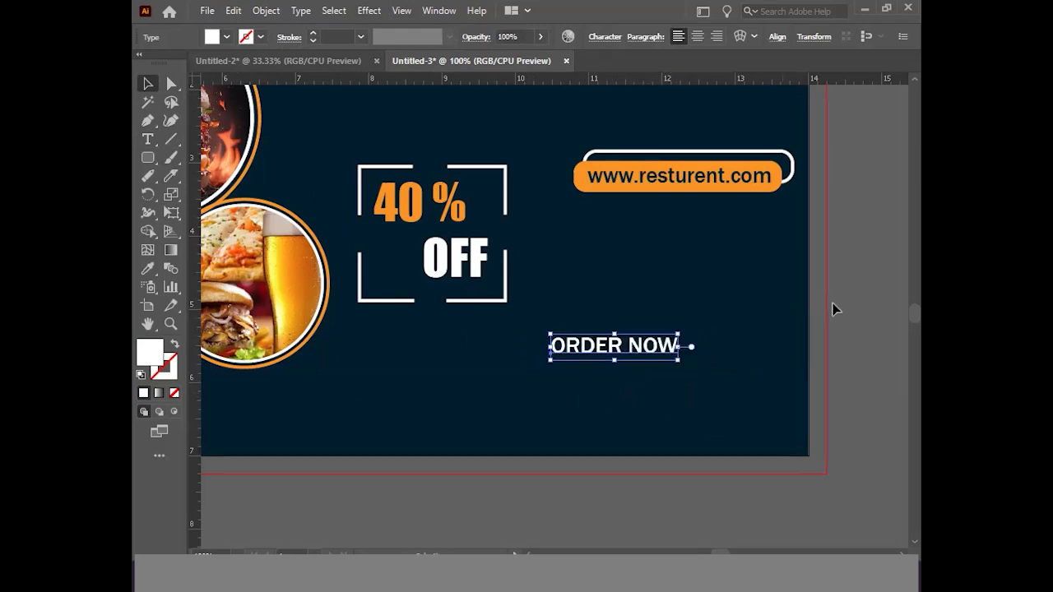
left_click(887, 287)
left_click(637, 398, "ctrl")
scroll(636, 401, "up", 2)
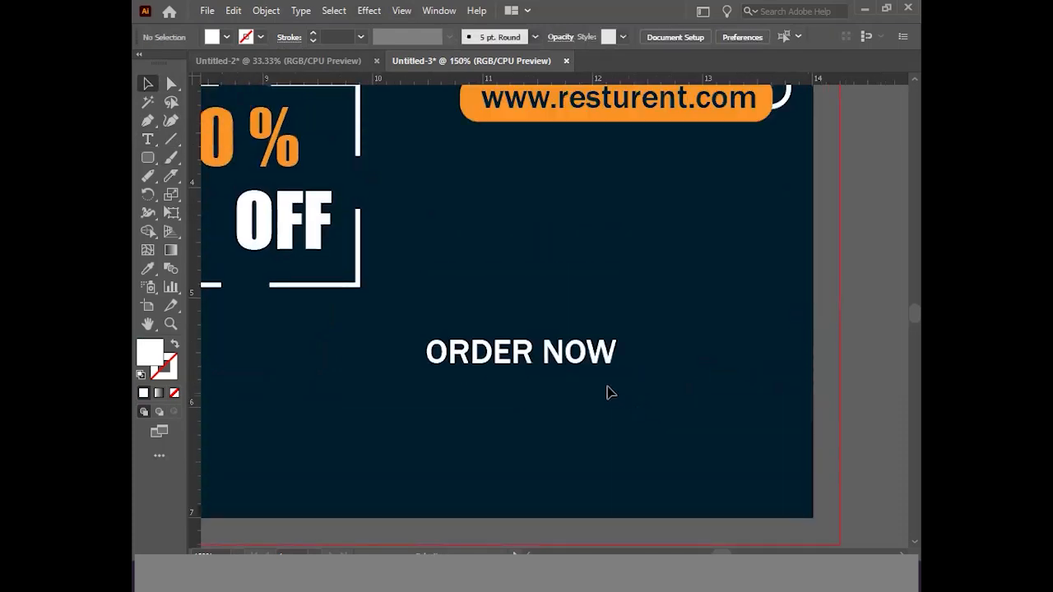
mouse_move(517, 360)
left_mouse_down()
mouse_move(510, 391)
mouse_move(516, 346)
left_mouse_up()
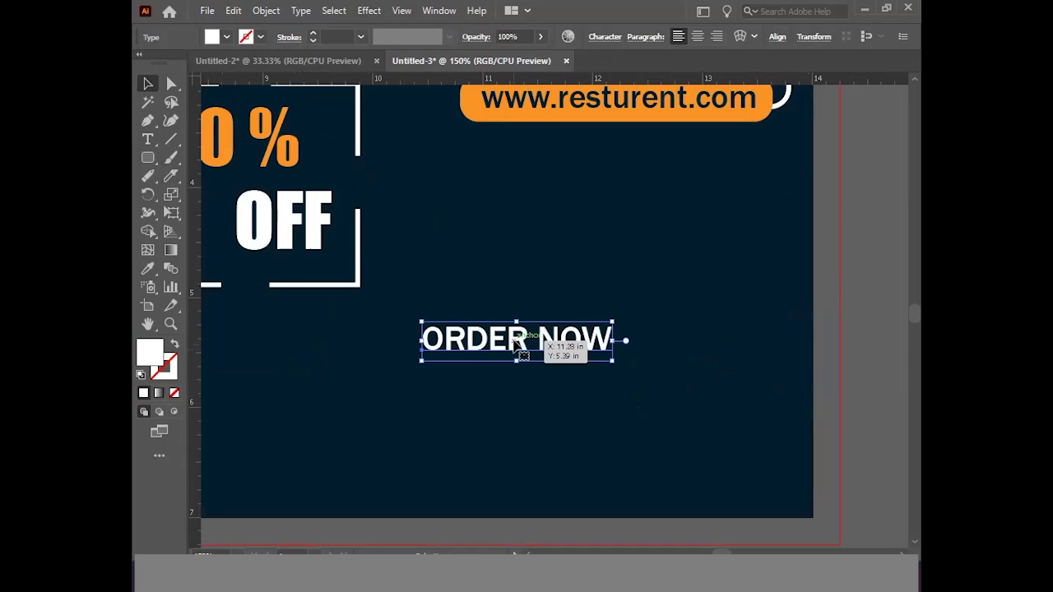
scroll(516, 345, "up", 2)
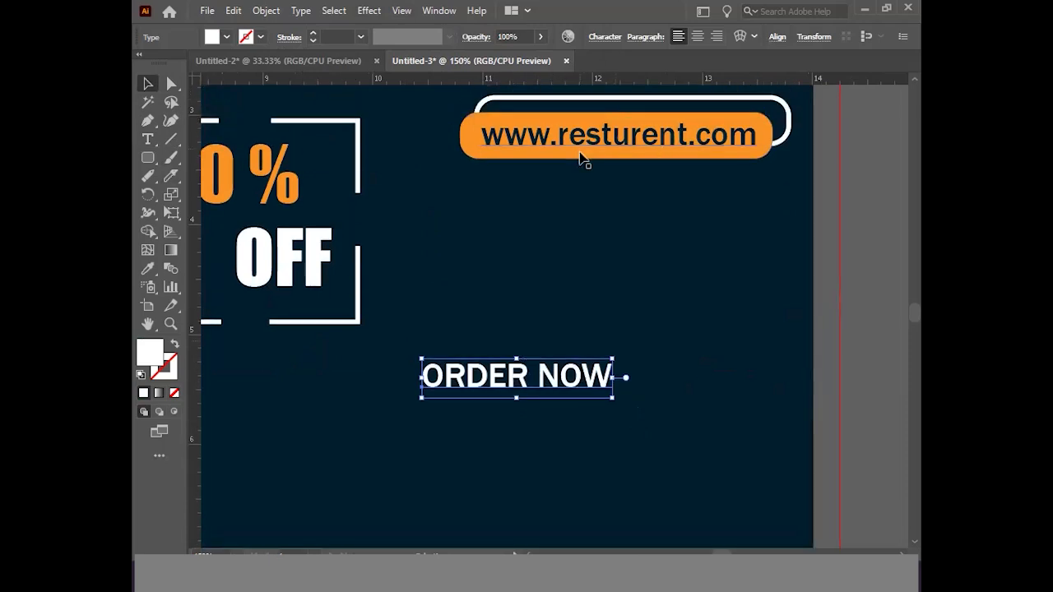
left_click(609, 156)
left_click_drag(608, 157, 549, 340)
key("Delete")
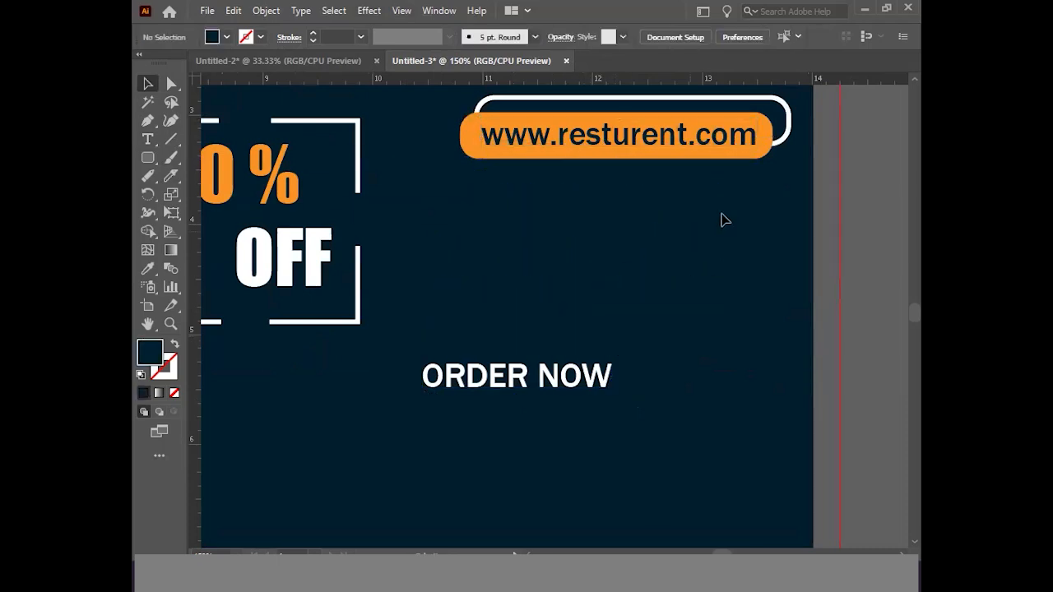
Duplicate the orange rounded bar of the website address and place the copy behind the "ORDER NOW" text.
left_click(773, 130)
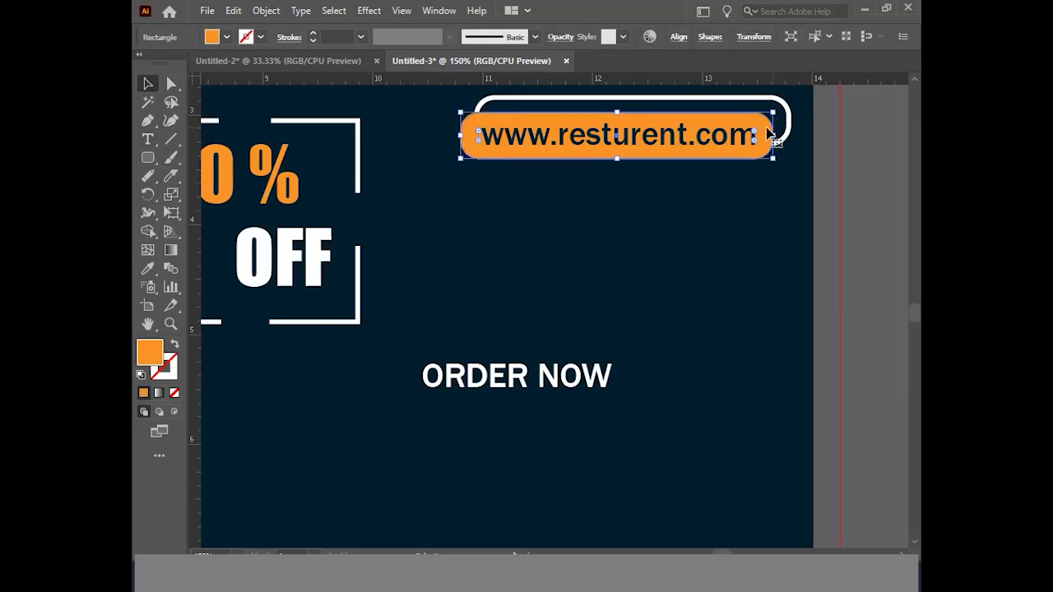
left_click_drag(770, 134, 683, 371)
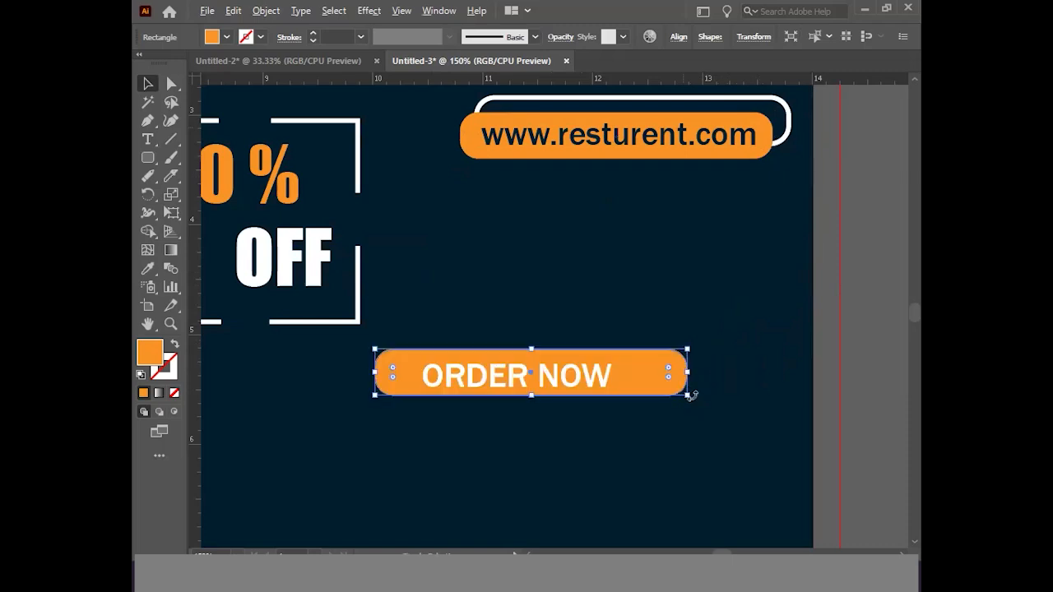
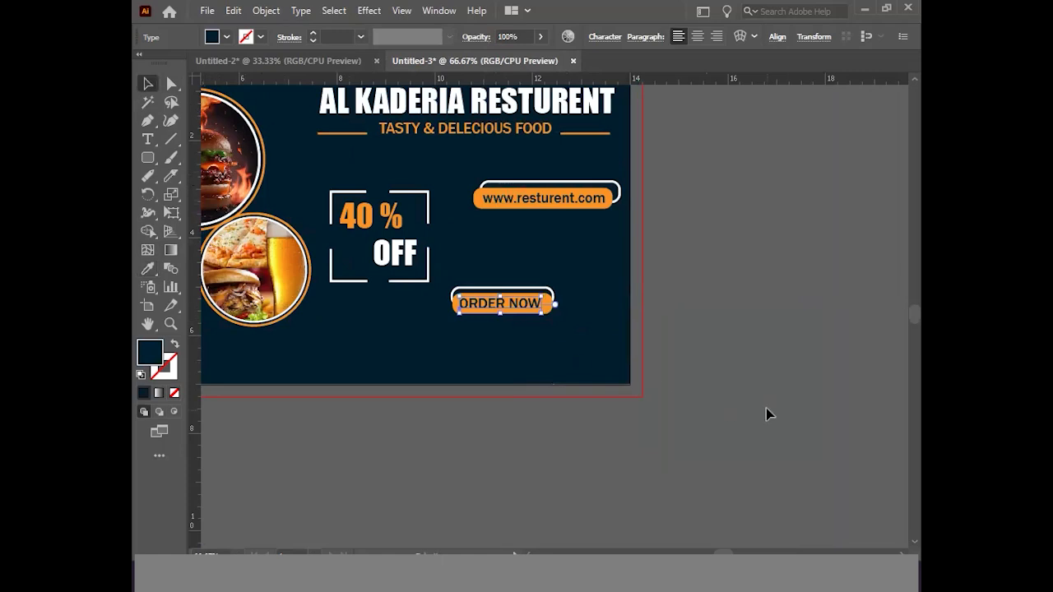
Examine the overall banner layout and the empty area along its bottom edge.
scroll(463, 364, "down", 1)
scroll(446, 360, "up", 5)
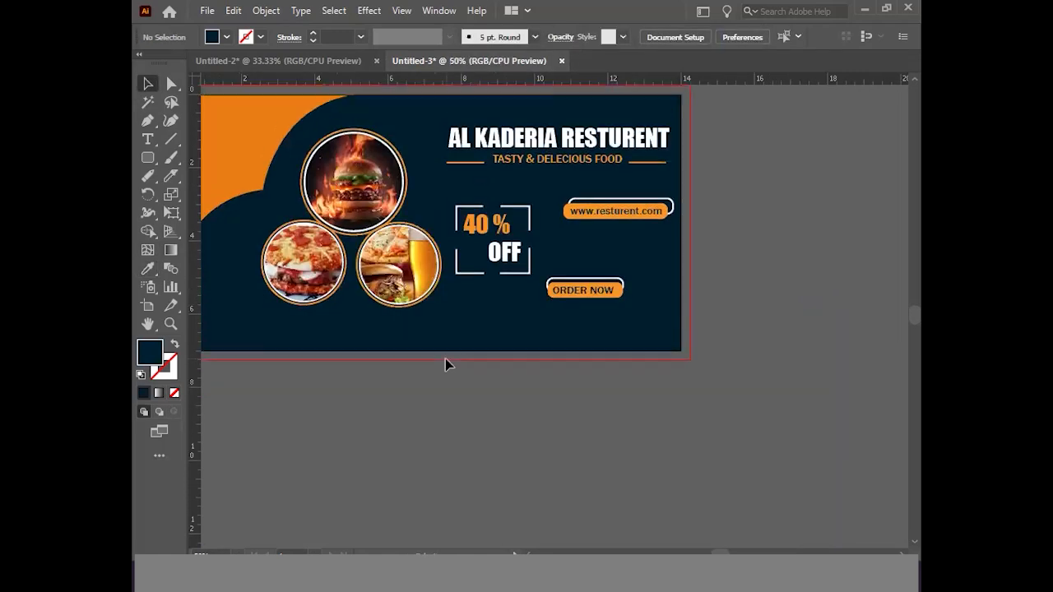
scroll(446, 359, "left", 6)
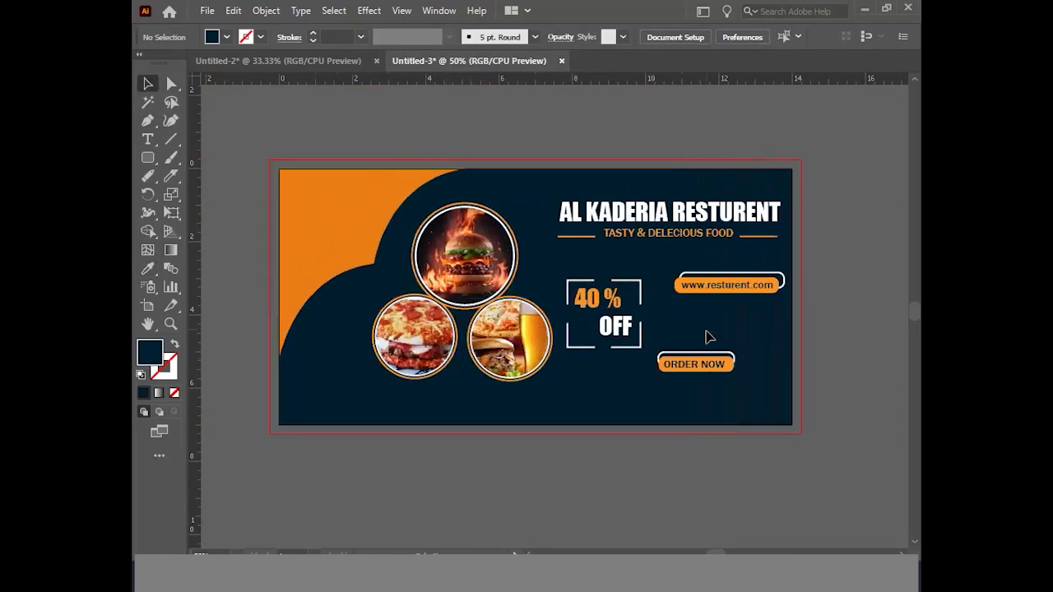
scroll(709, 338, "down", 1)
left_click(369, 375)
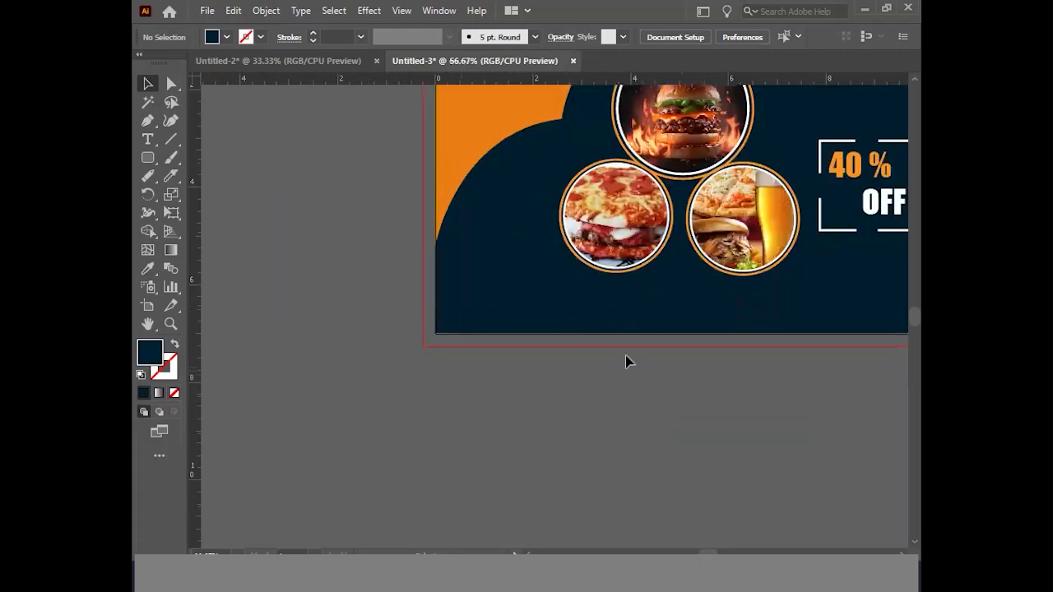
scroll(598, 331, "right", 3)
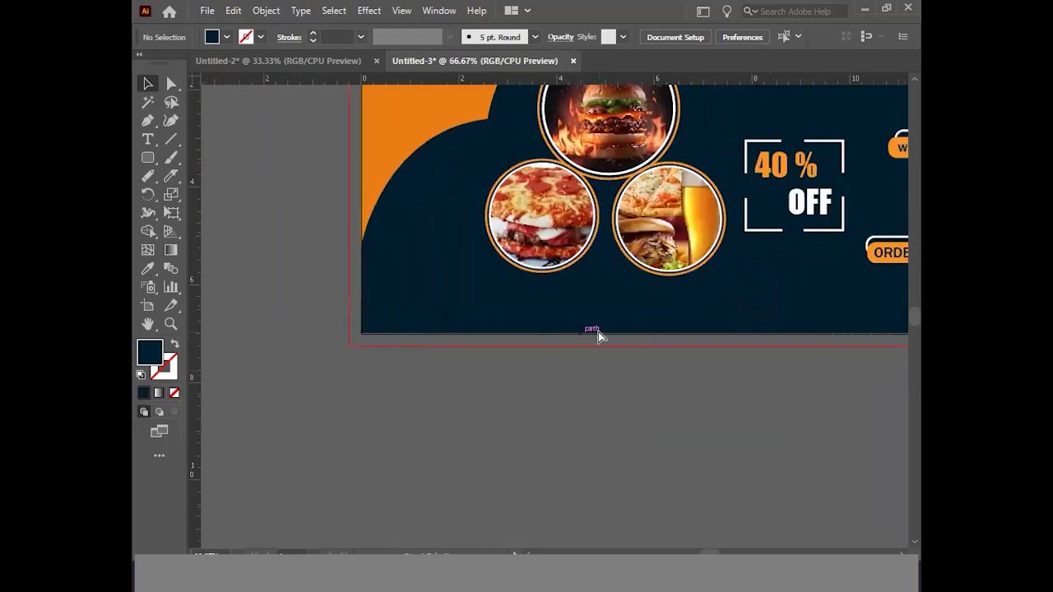
left_click(149, 160)
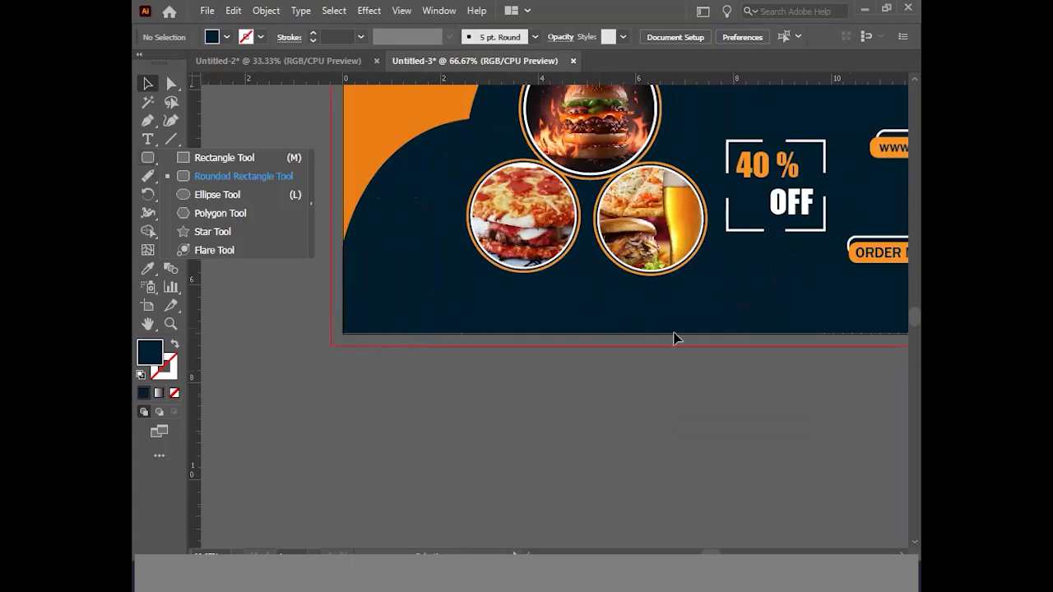
scroll(827, 362, "right", 5)
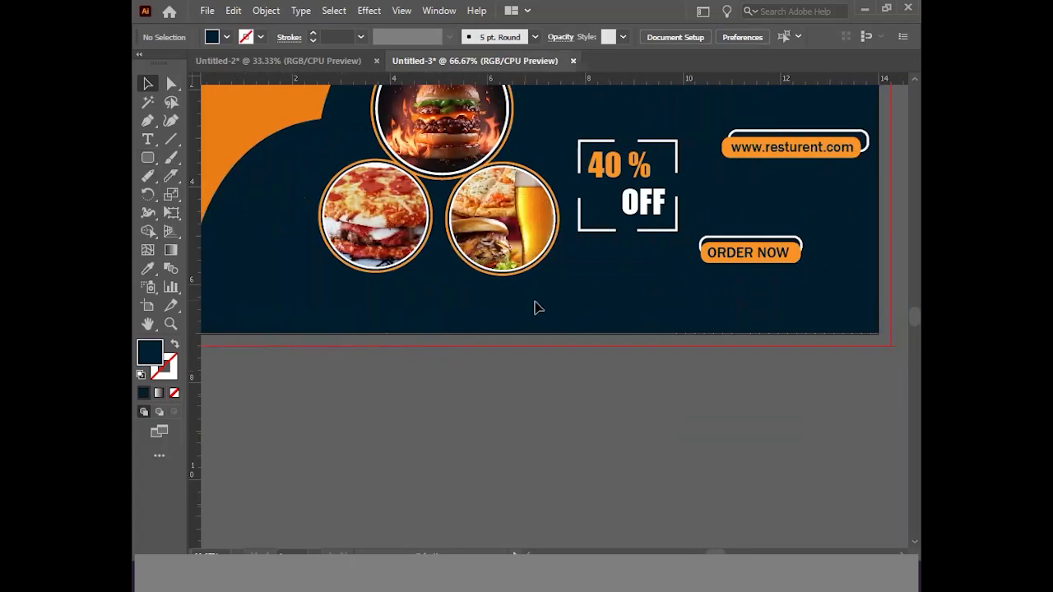
Draw a small circle on the dark background beside the pizza photo.
scroll(586, 338, "left", 4)
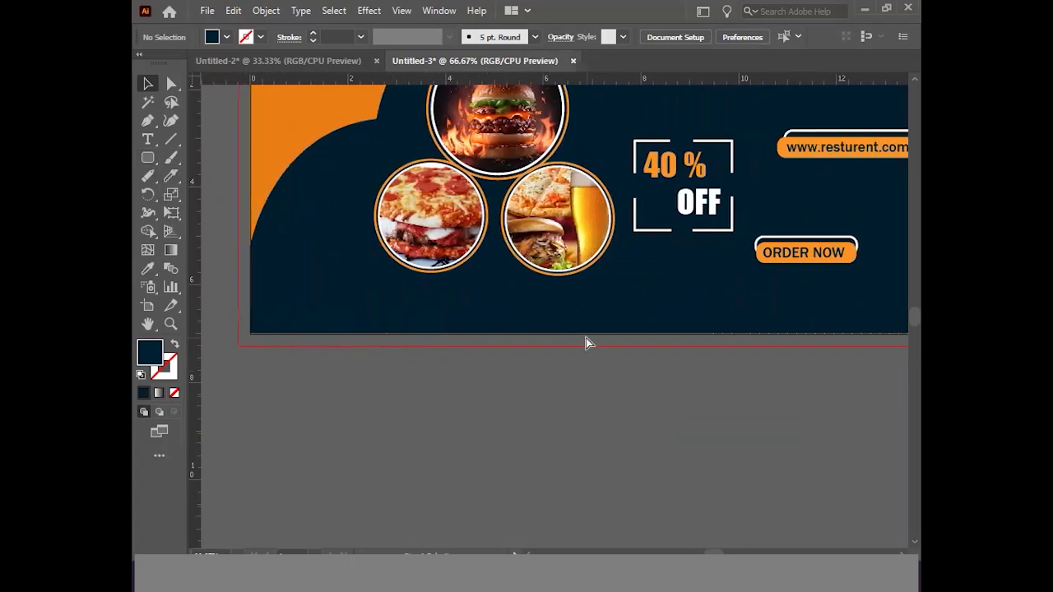
scroll(585, 343, "up", 3)
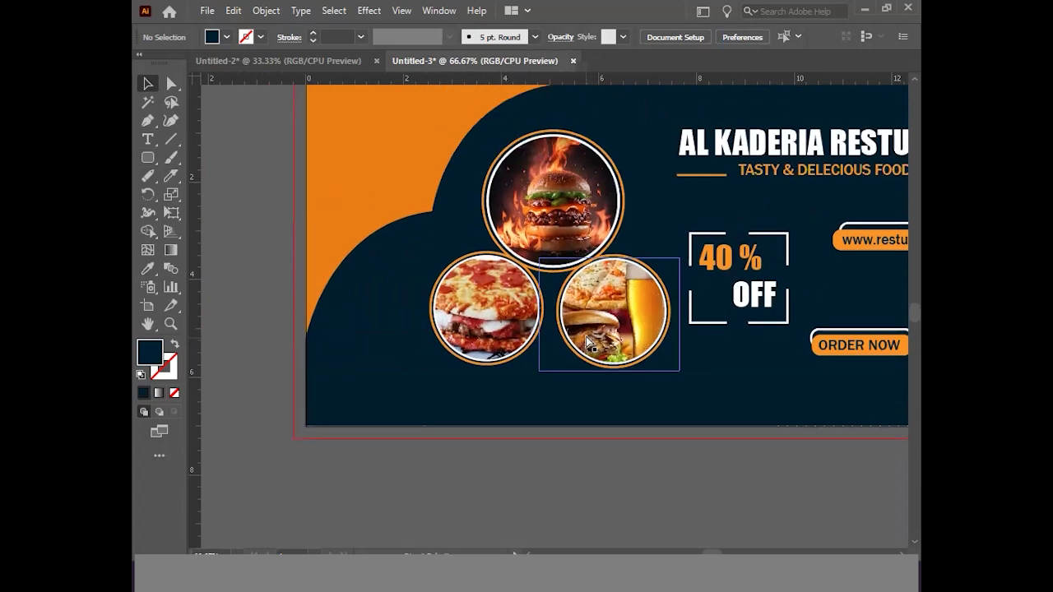
scroll(588, 343, "right", 1)
left_click_drag(144, 167, 206, 197)
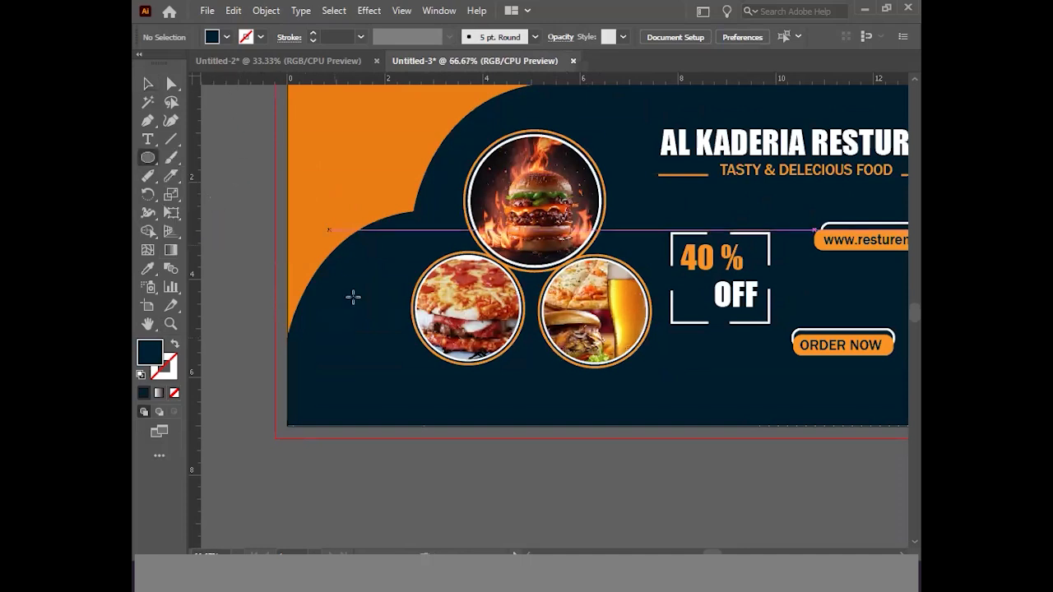
left_click_drag(322, 323, 356, 356)
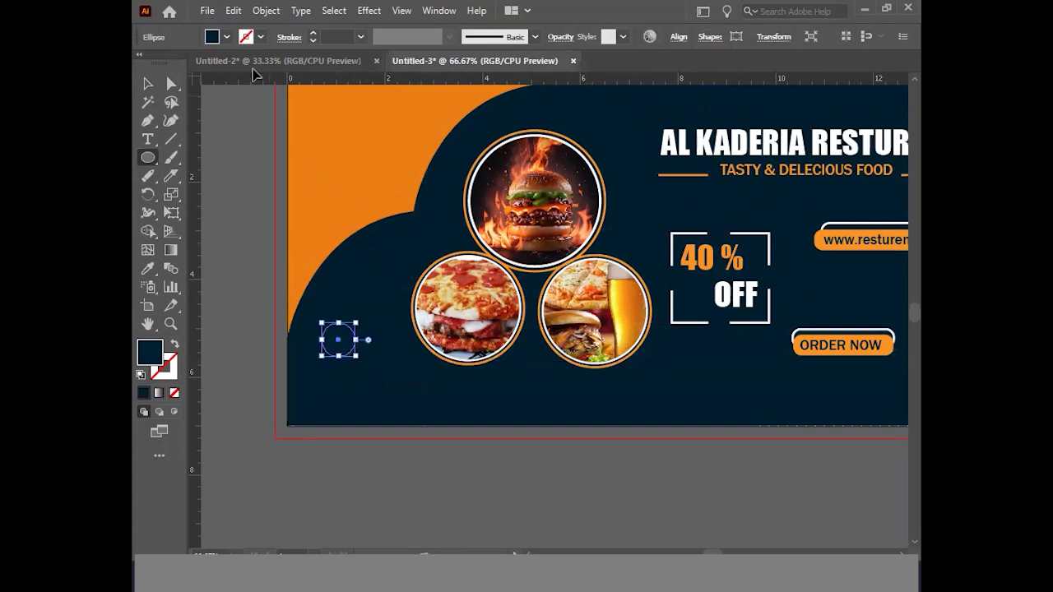
Turn the small circle into a ring with no fill and a white 3 pt stroke.
left_click(223, 37)
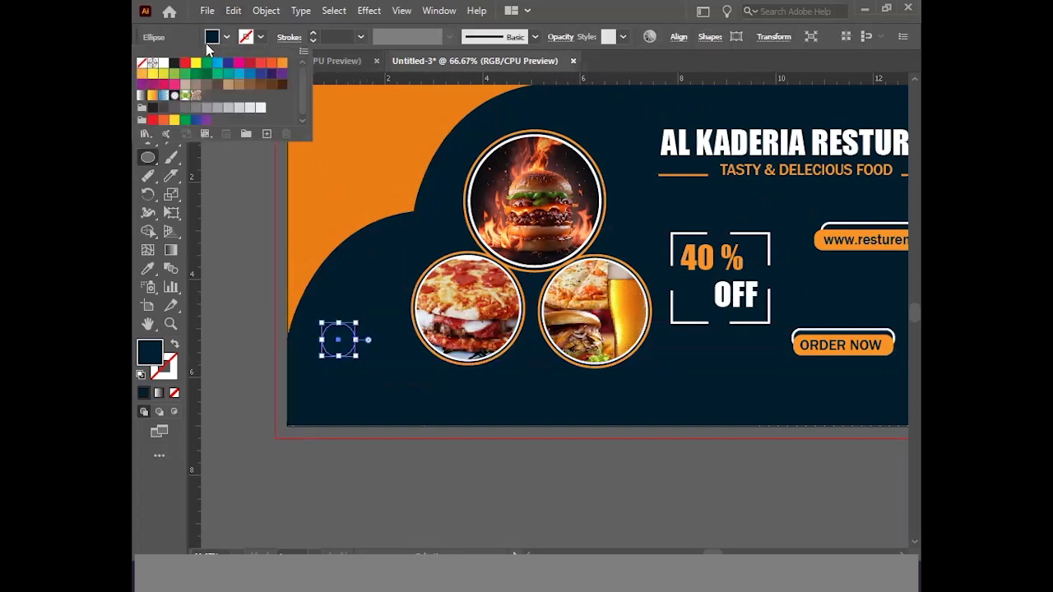
left_click(142, 65)
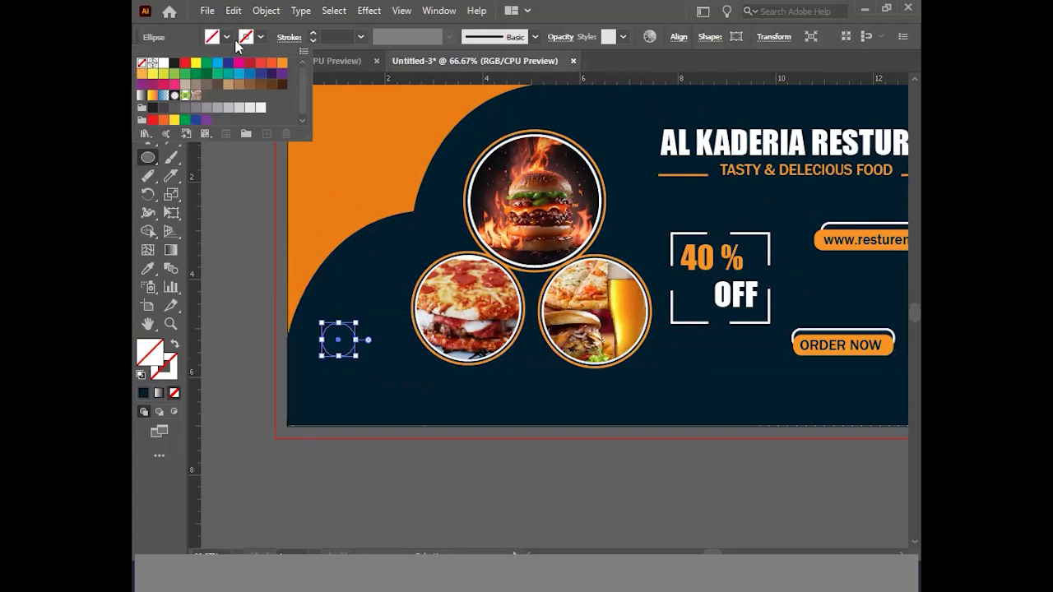
left_click(163, 65)
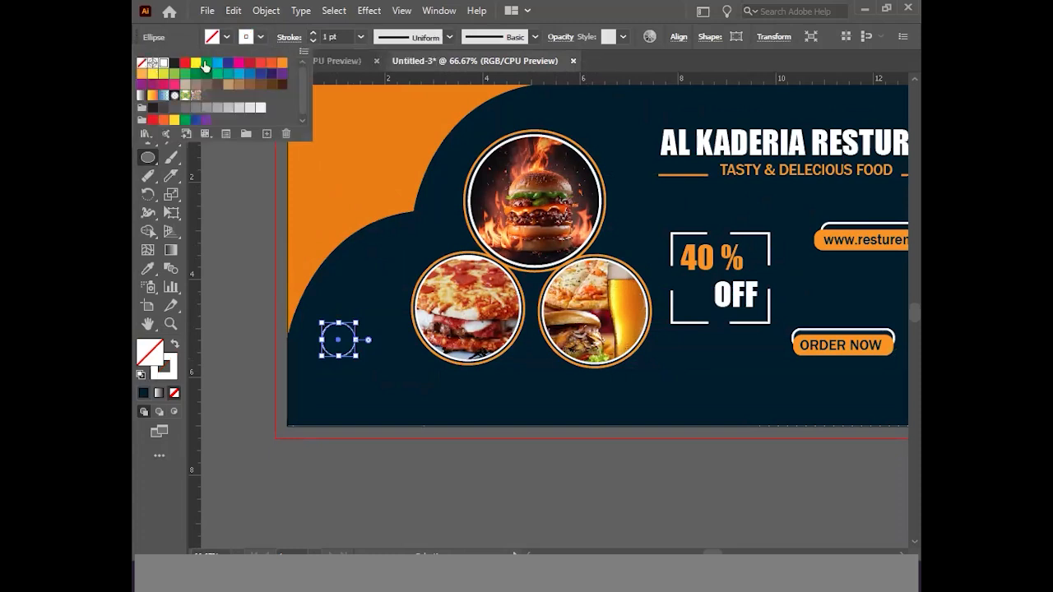
left_click(360, 39)
left_click(360, 40)
left_click(378, 143)
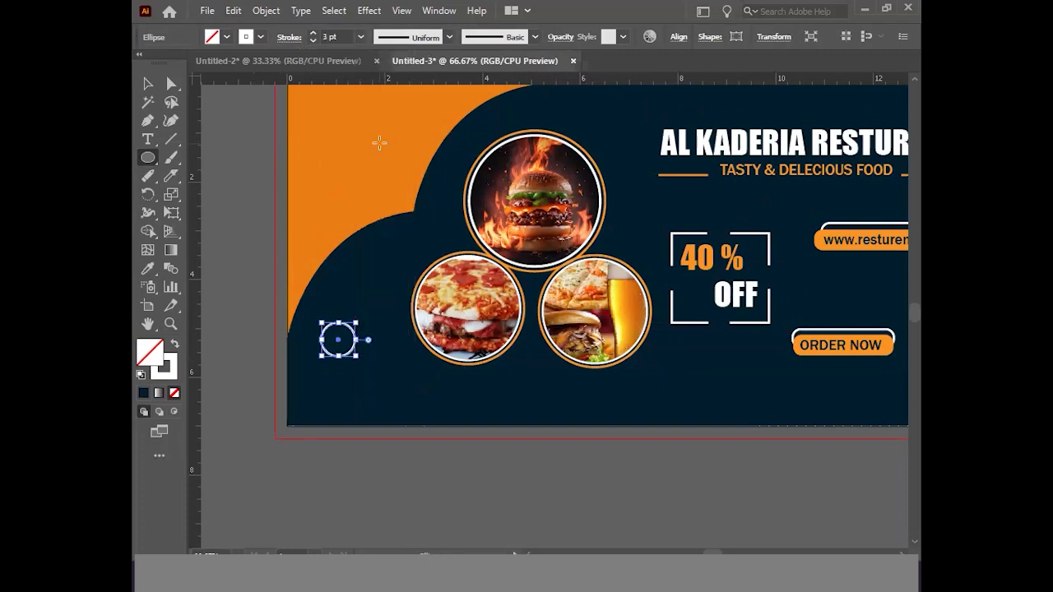
left_click(146, 84)
left_click(388, 449)
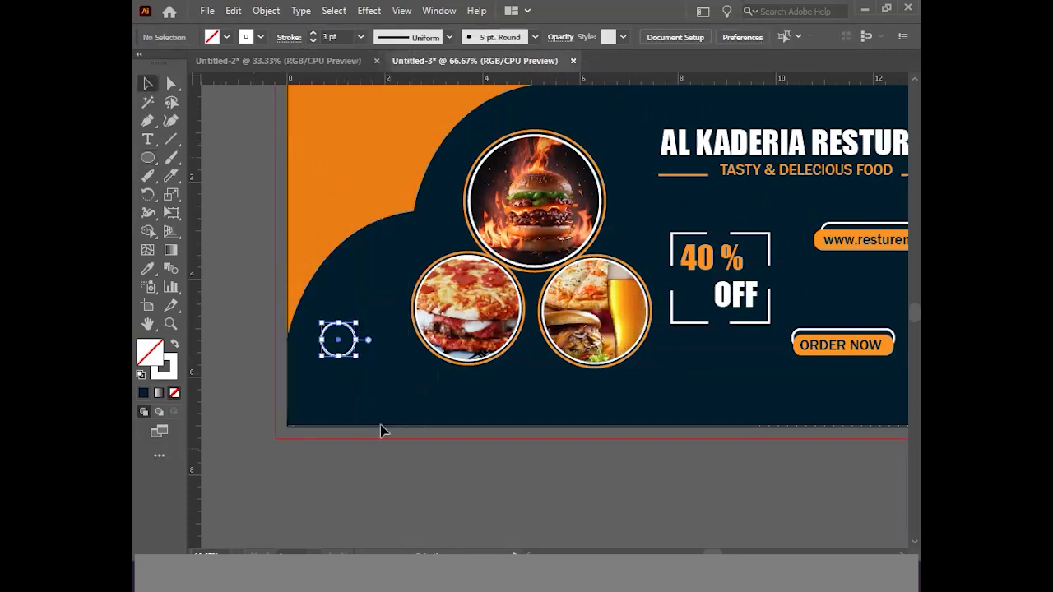
Scatter copies of the white ring in varied sizes around the food photos, under the tagline and near the rounded bars.
left_click_drag(352, 337, 395, 260)
scroll(438, 362, "right", 12)
scroll(438, 362, "up", 3)
scroll(438, 362, "left", 5)
left_click(260, 327)
left_click_drag(264, 329, 821, 269)
left_click(832, 369)
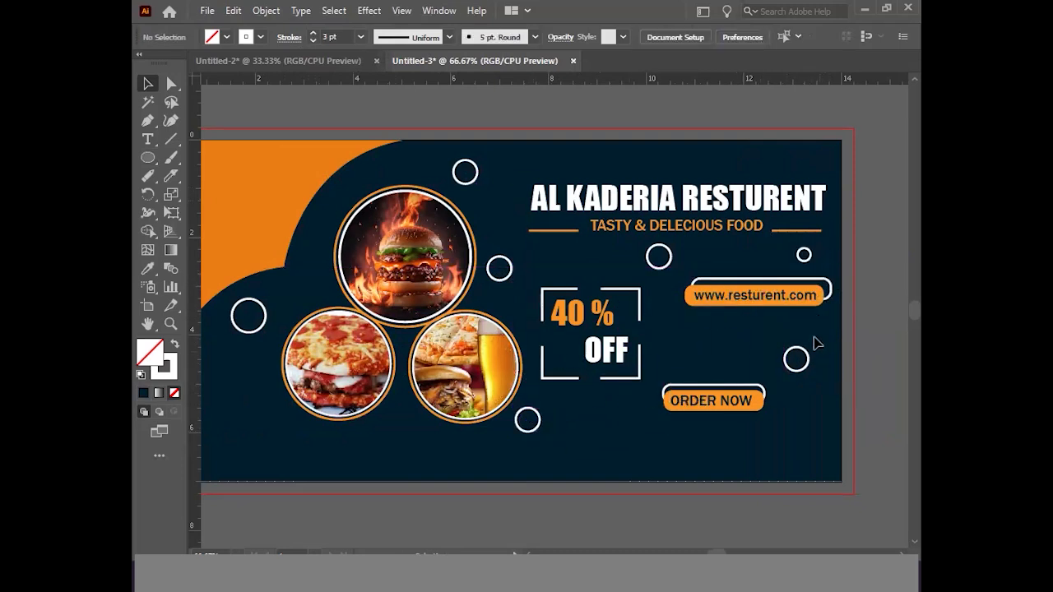
Enlarge the white ring below the tagline slightly and shrink the one beside the burger photo.
left_click(660, 269)
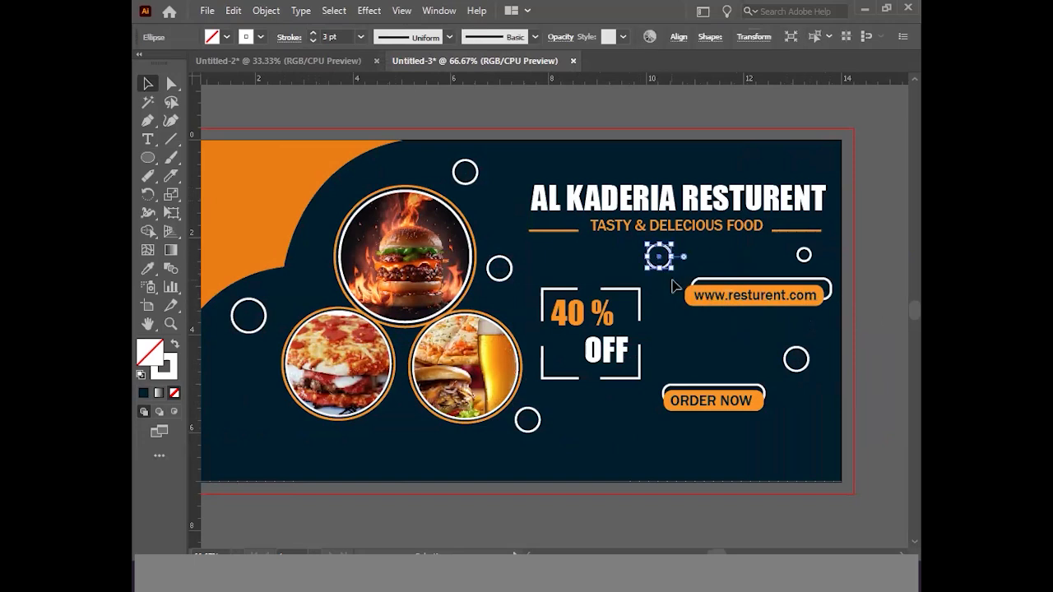
left_click_drag(674, 274, 678, 278)
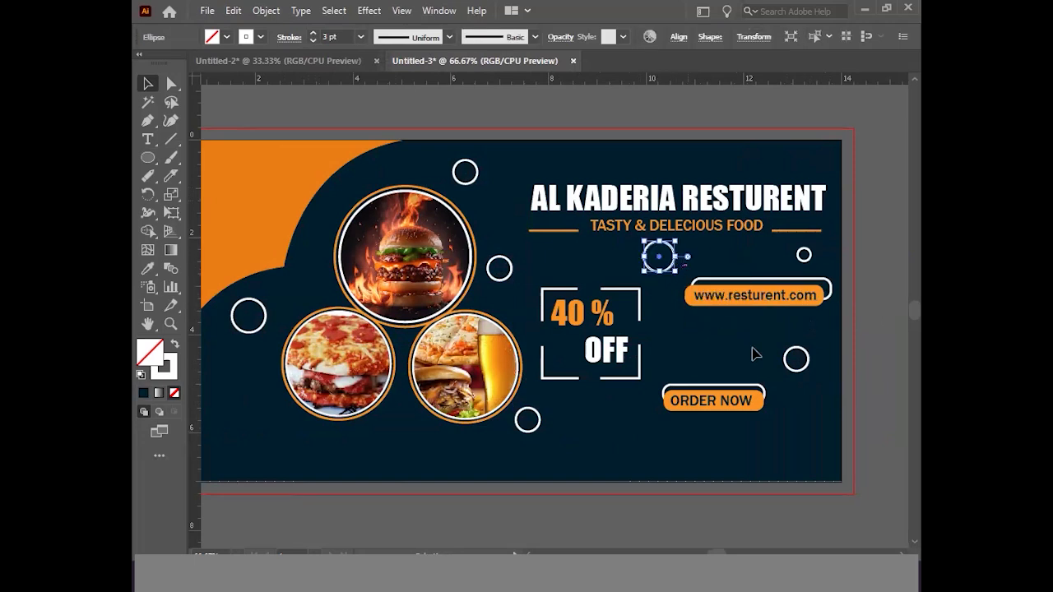
left_click(812, 380)
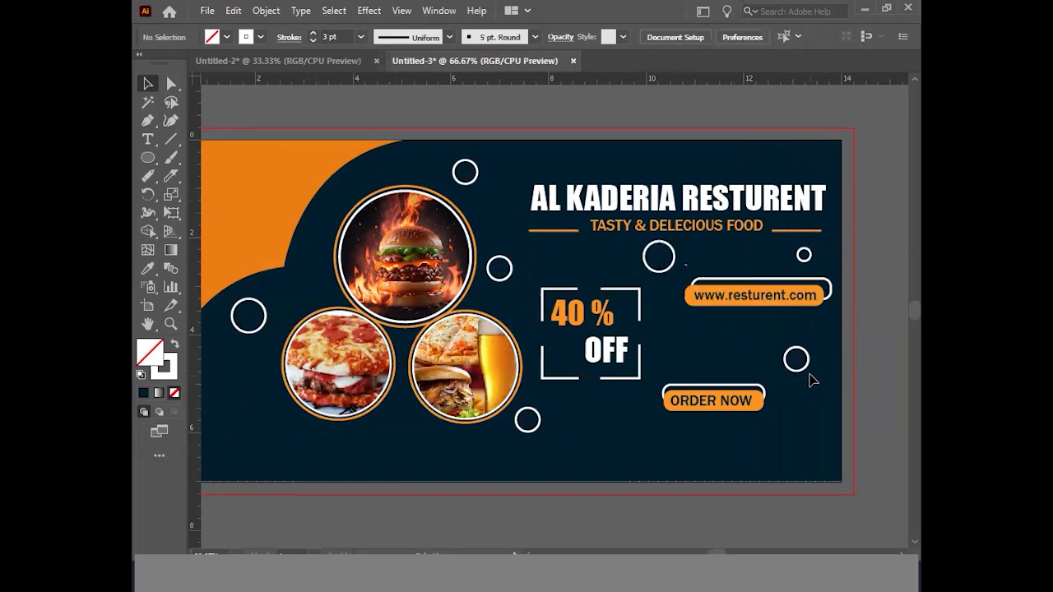
left_click(502, 279)
left_click_drag(511, 284, 509, 279)
left_click(886, 365)
Draw an L-shaped Pen path from the pizza photo's outer edge leftward, then about 2.35 in down to the banner's lower edge.
left_click(560, 424, "ctrl+alt")
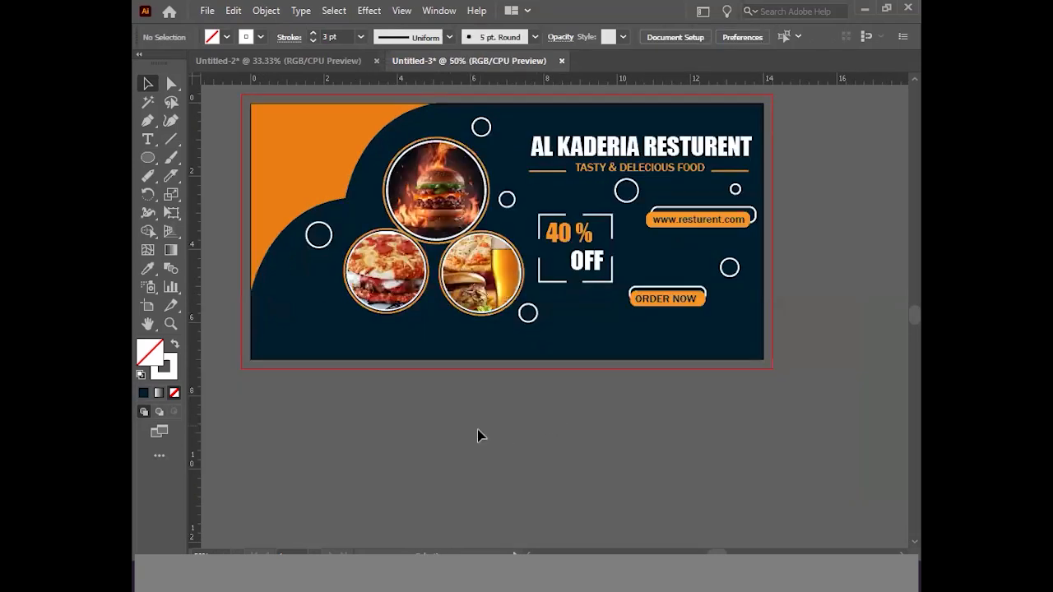
scroll(477, 430, "left", 5)
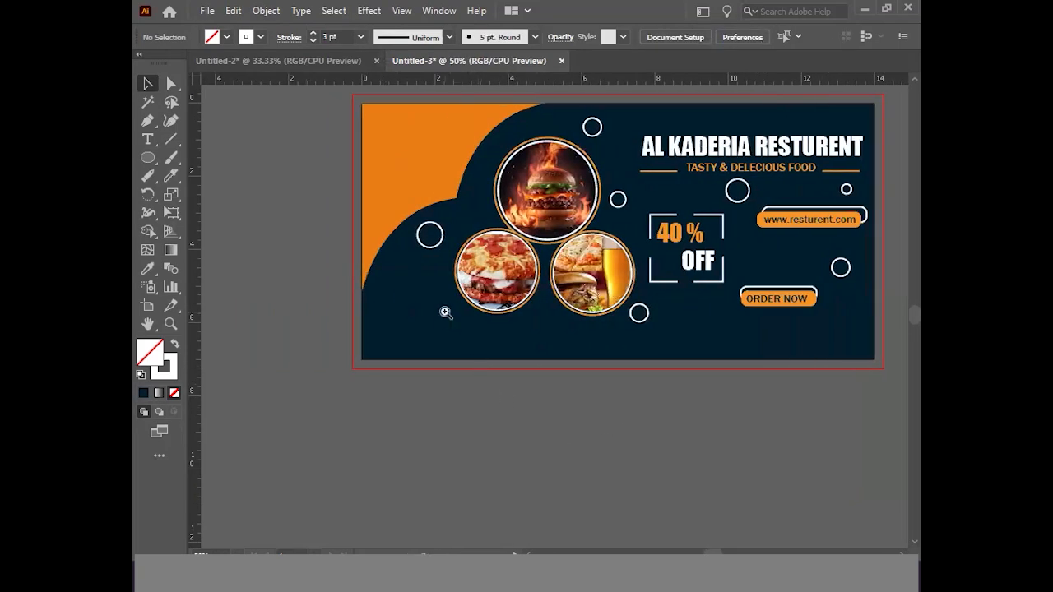
left_click(445, 312, "ctrl")
scroll(576, 333, "right", 3)
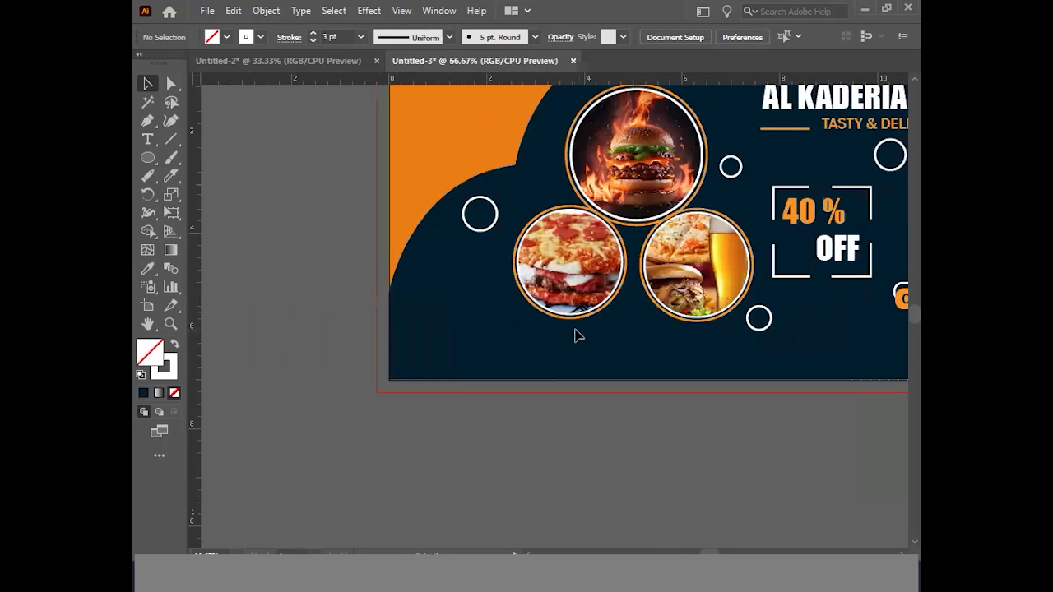
left_click(557, 316, "ctrl")
scroll(547, 329, "up", 3)
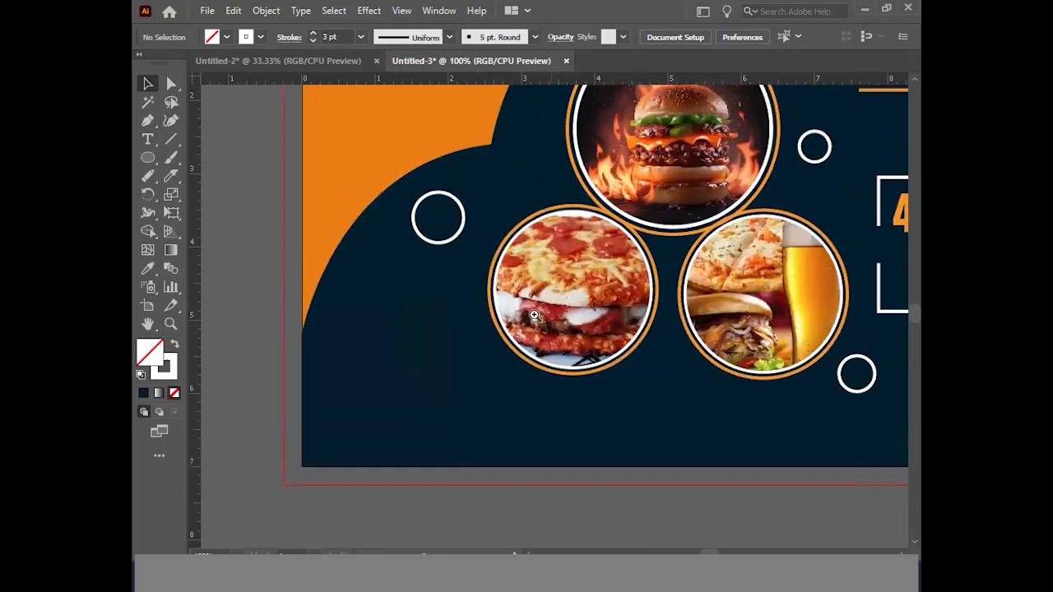
left_click_drag(148, 120, 213, 121)
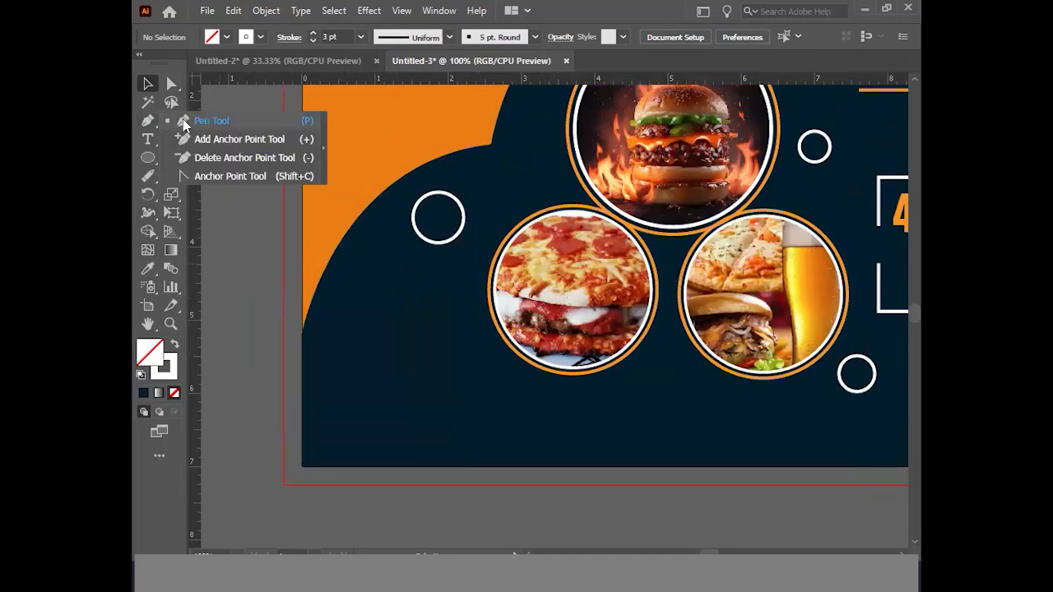
left_click(488, 295)
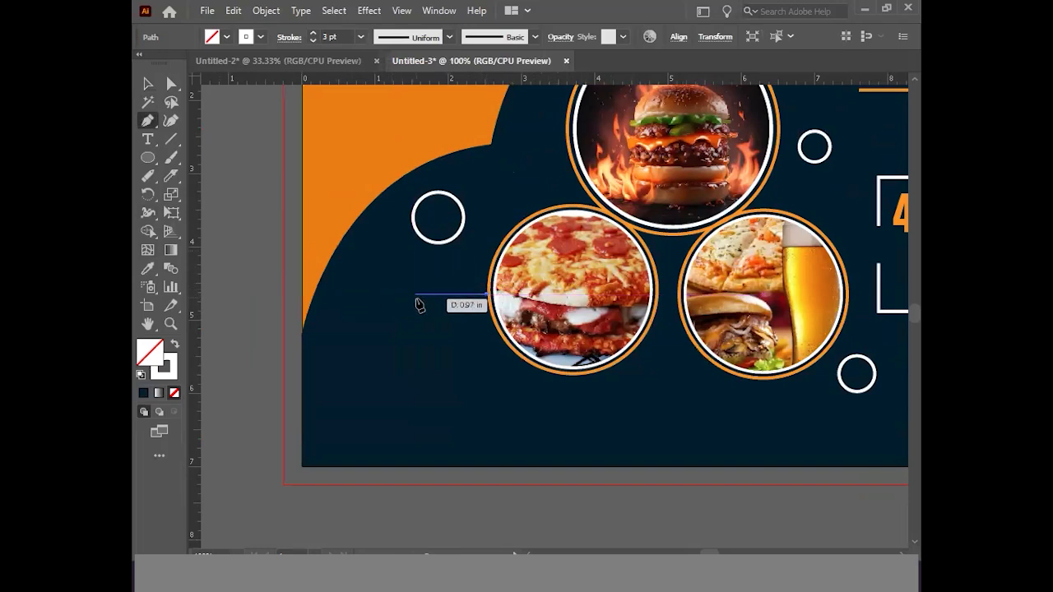
left_click(422, 294)
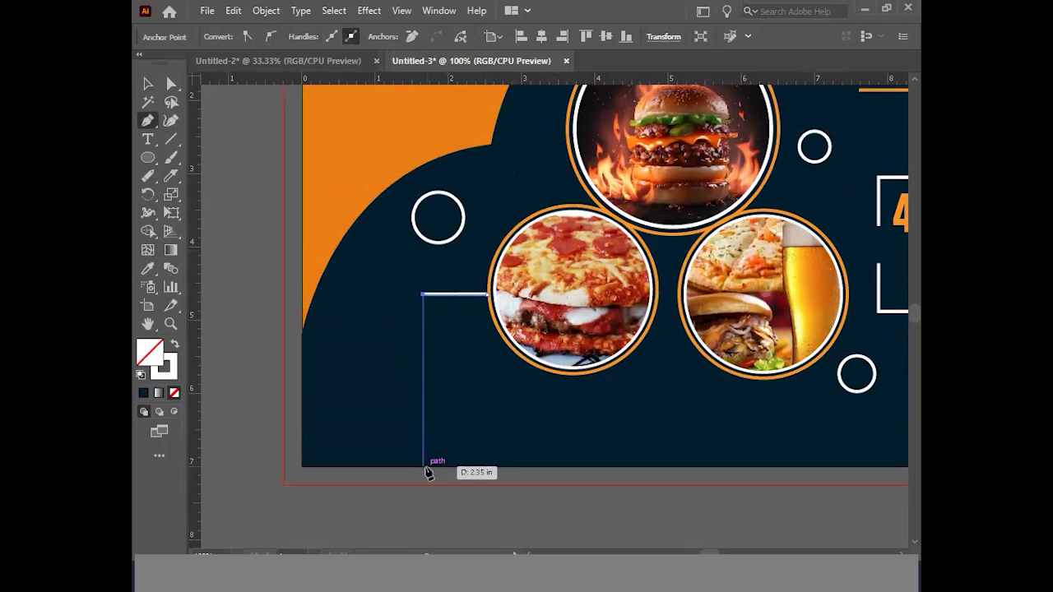
left_click(423, 467)
left_click(147, 85)
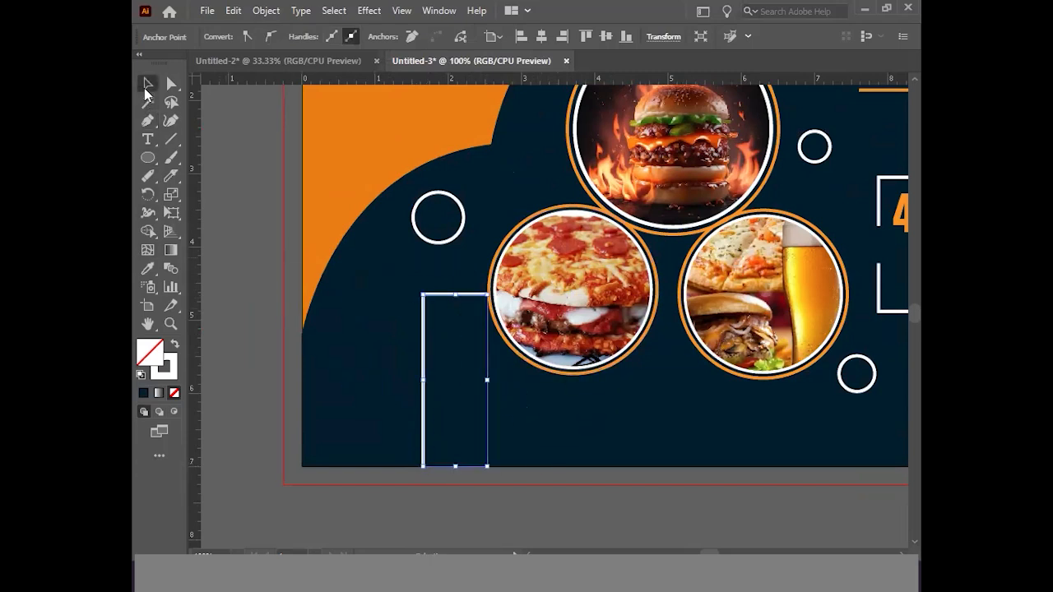
left_click(356, 395)
Change the L-shaped line's stroke color to orange.
left_click(425, 403)
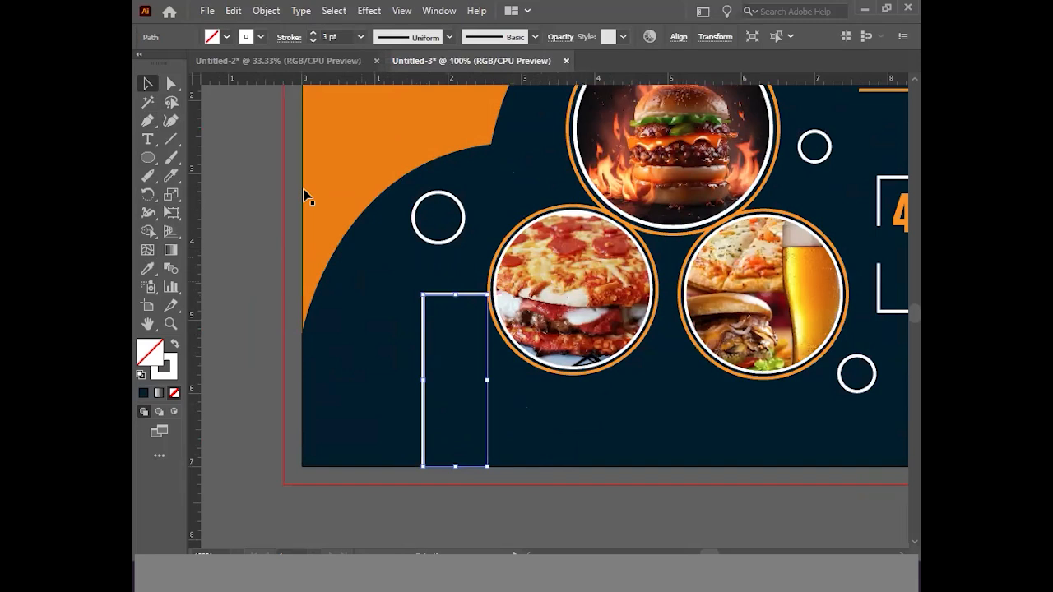
left_click(260, 36)
left_click(282, 70)
left_click(393, 401)
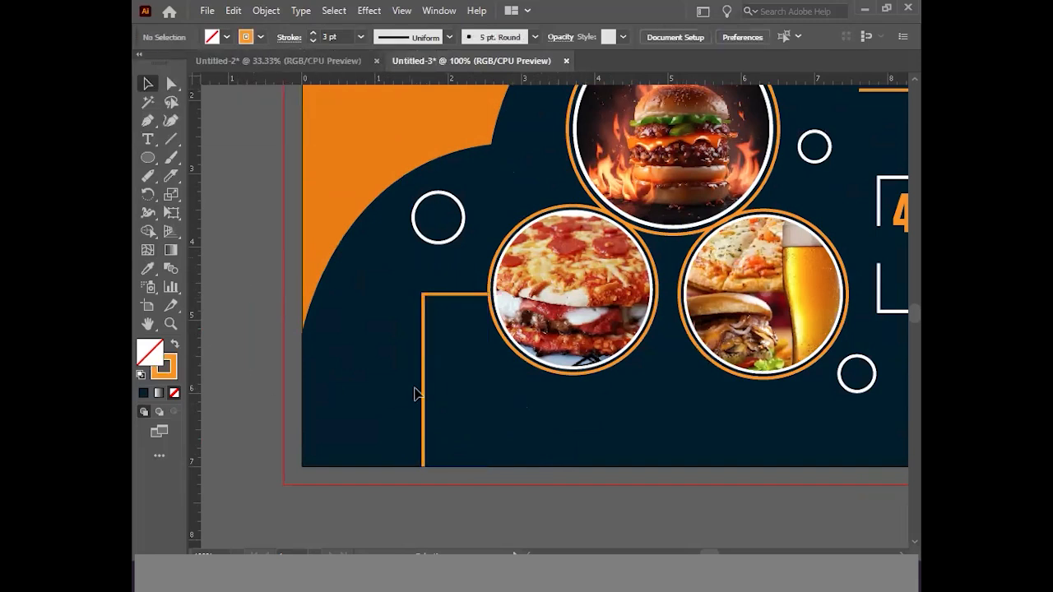
Duplicate the orange L-shaped line slightly down and to the right, and shorten the copy to end at the banner's lower edge.
left_click(423, 383)
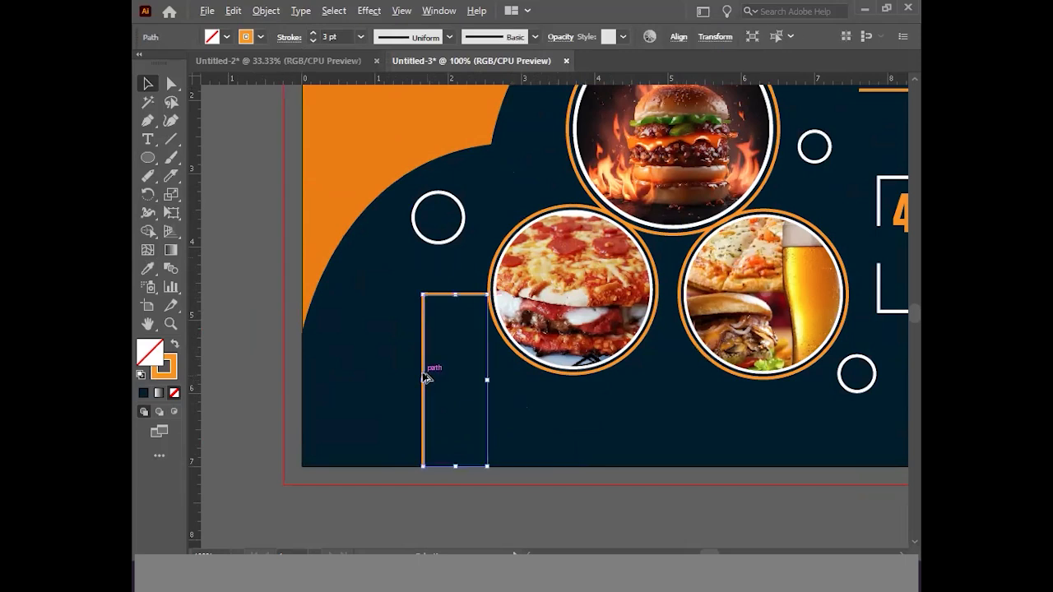
left_click_drag(425, 378, 451, 411)
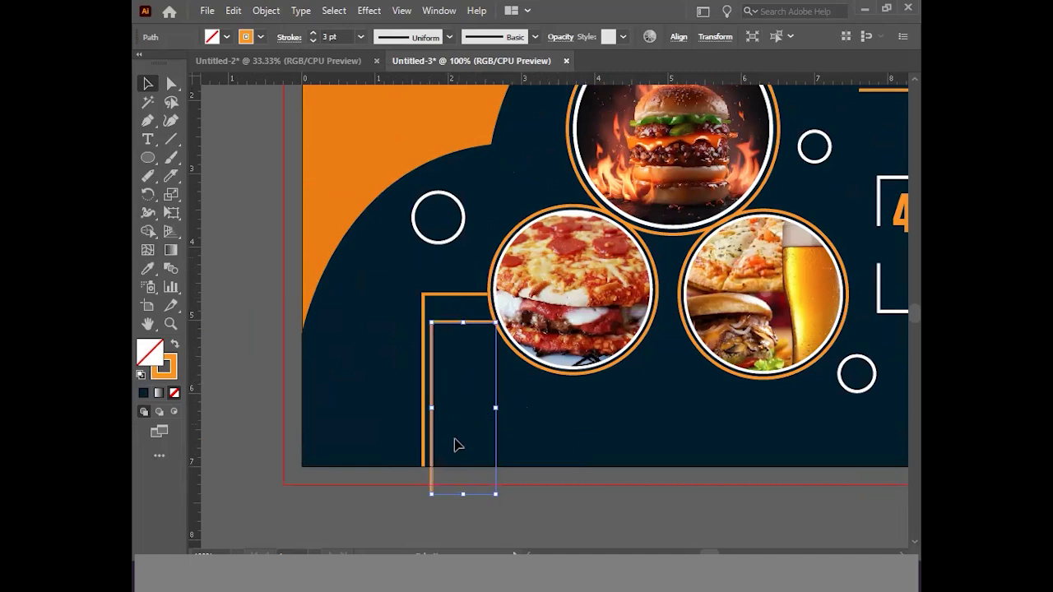
left_click_drag(463, 495, 464, 466)
left_click(601, 444)
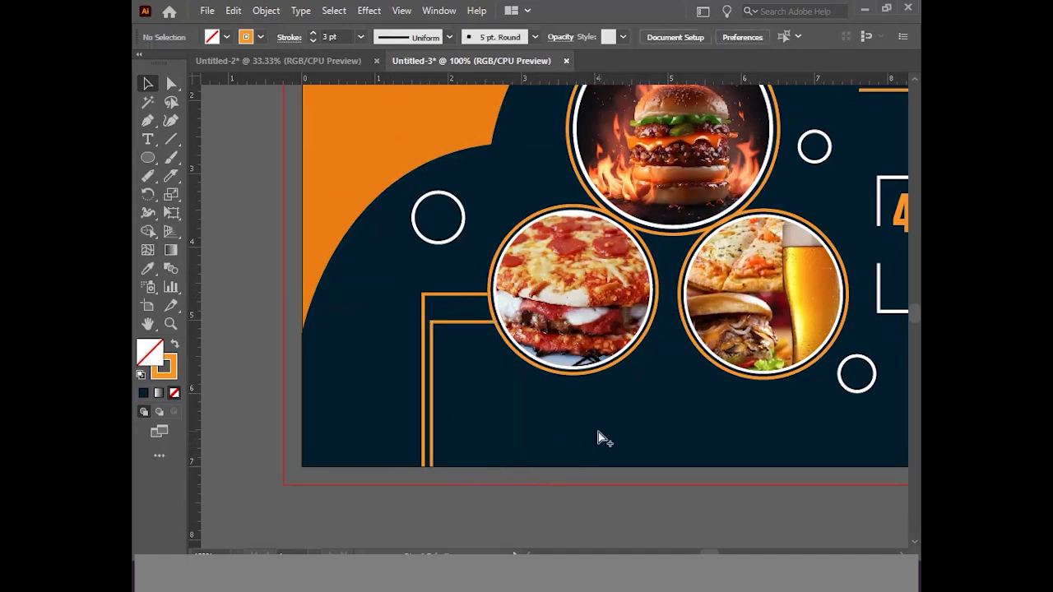
Widen the outer orange L-shaped line and nudge it left until its end meets the pizza photo's ring.
left_click(424, 345)
left_click_drag(490, 384, 501, 385)
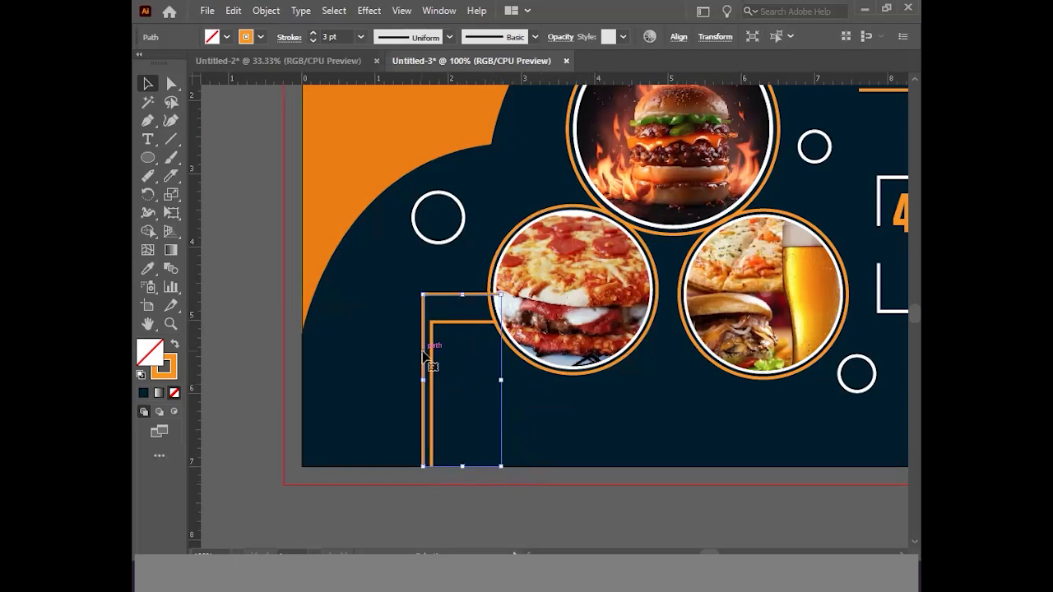
key("Left")
key("Left")
key("Left")
key("Left")
key("Left")
key("Left")
key("Left")
key("Left")
key("Left")
key("Left")
key("Left")
key("Left")
key("Left")
key("Left")
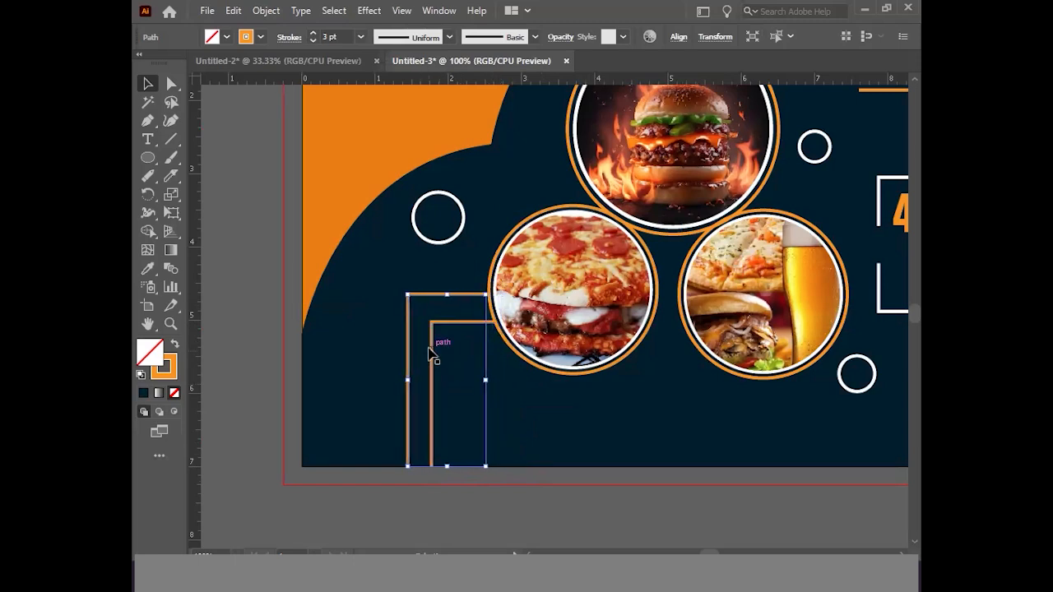
key("Right")
key("Up")
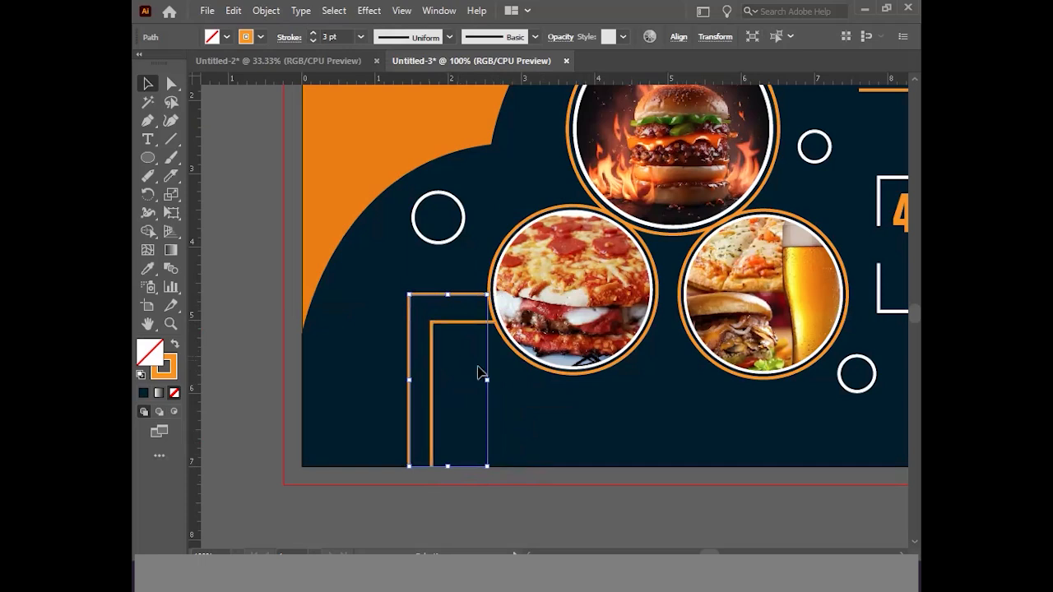
left_click(589, 414)
Copy both orange L-shaped lines to the banner's lower-right corner and rotate the copy by half a turn.
scroll(581, 413, "down", 2)
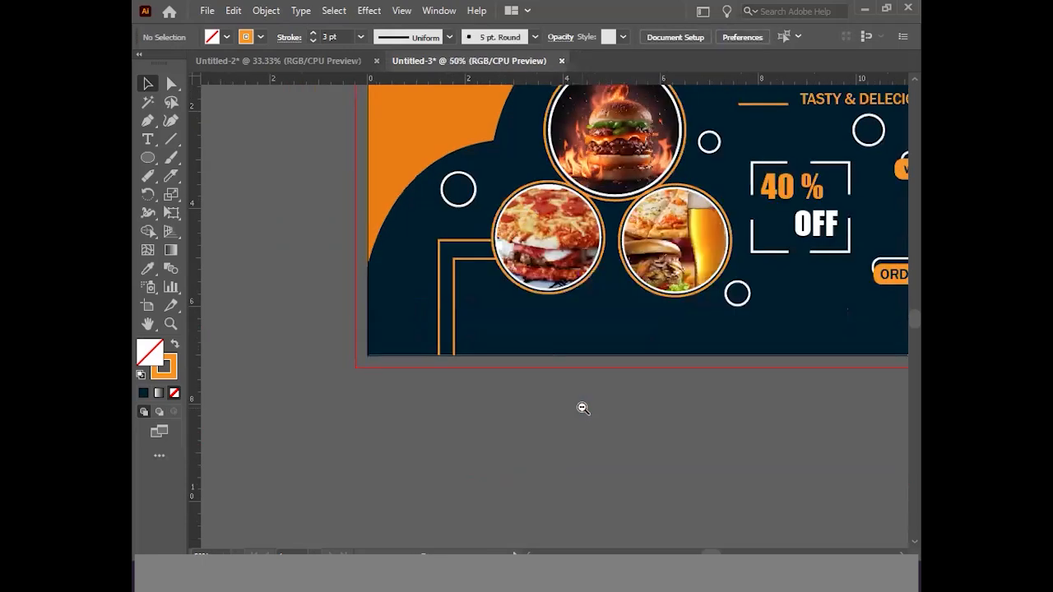
scroll(579, 413, "right", 3)
scroll(578, 414, "up", 2)
scroll(577, 414, "up", 2)
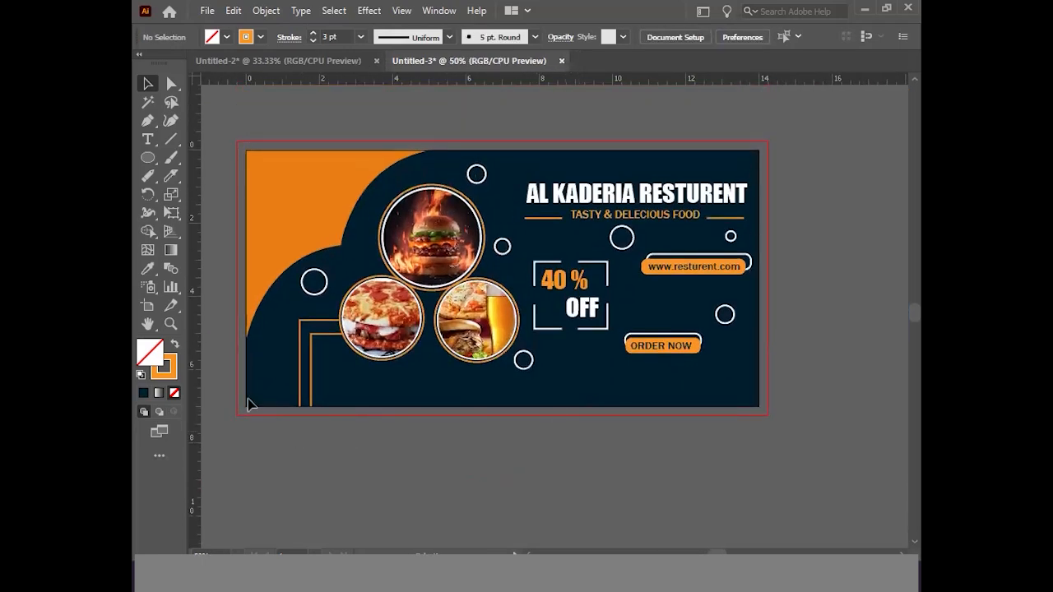
left_click_drag(276, 347, 339, 414)
left_click_drag(311, 379, 741, 395)
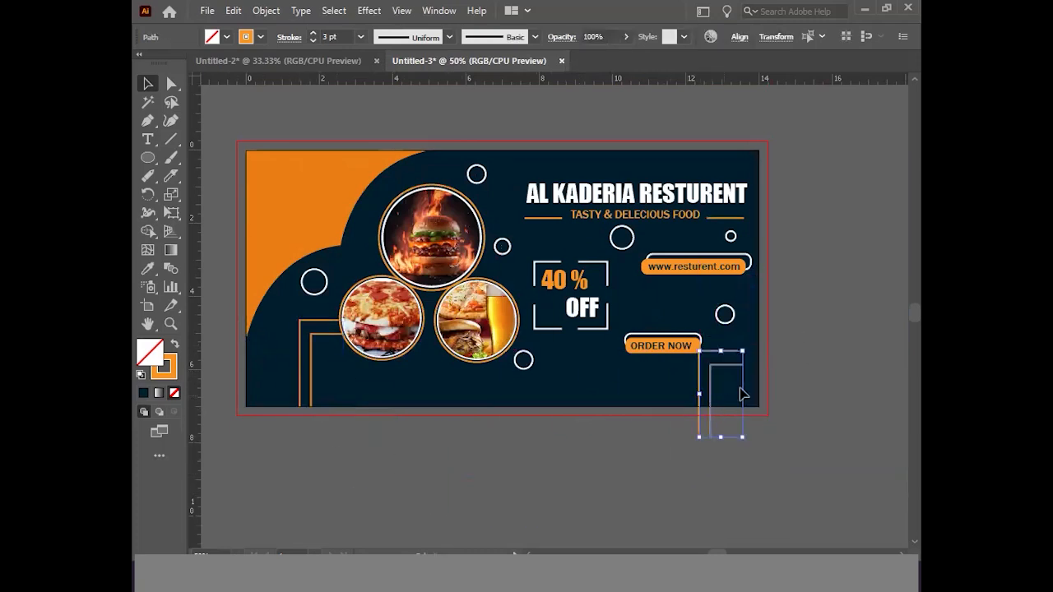
left_click_drag(749, 351, 654, 494)
left_click(749, 445)
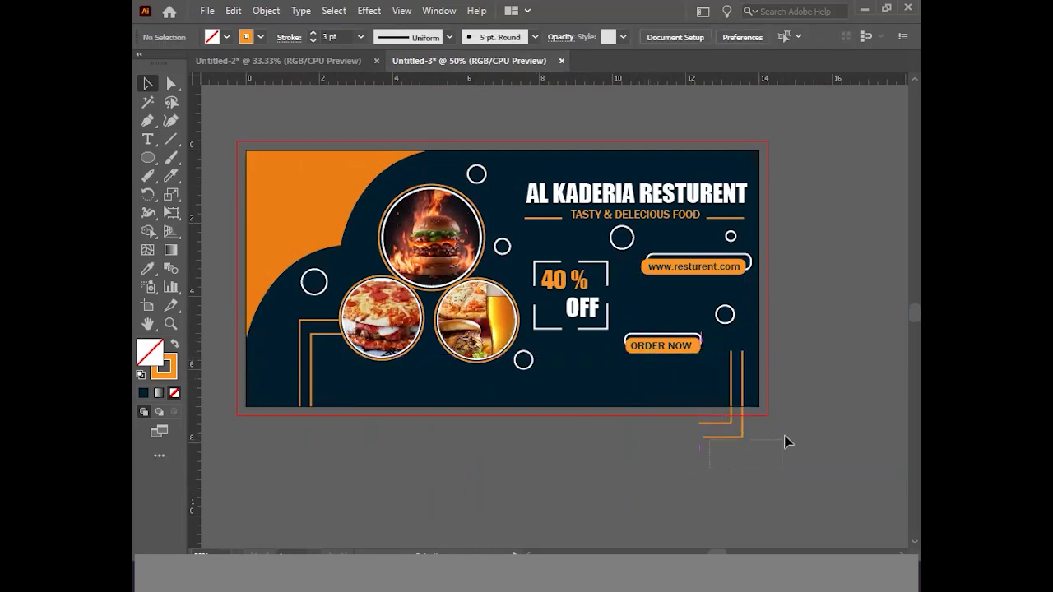
Delete the rotated copy of the orange lines at the banner's lower-right corner.
left_click_drag(785, 443, 786, 436)
left_click(689, 444)
left_click_drag(750, 406, 747, 401)
key("Delete")
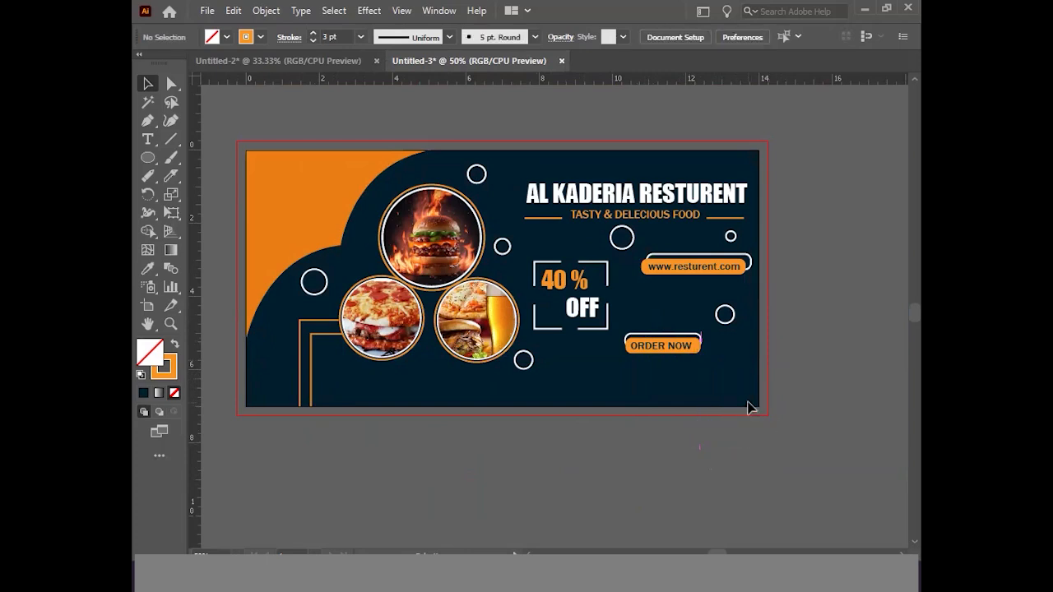
left_click(691, 383)
Draw an orange L-shaped line with the Pen tool from the "ORDER NOW" bar's right end across and down to the banner's lower edge.
left_click(591, 312, "ctrl")
scroll(591, 313, "up", 2)
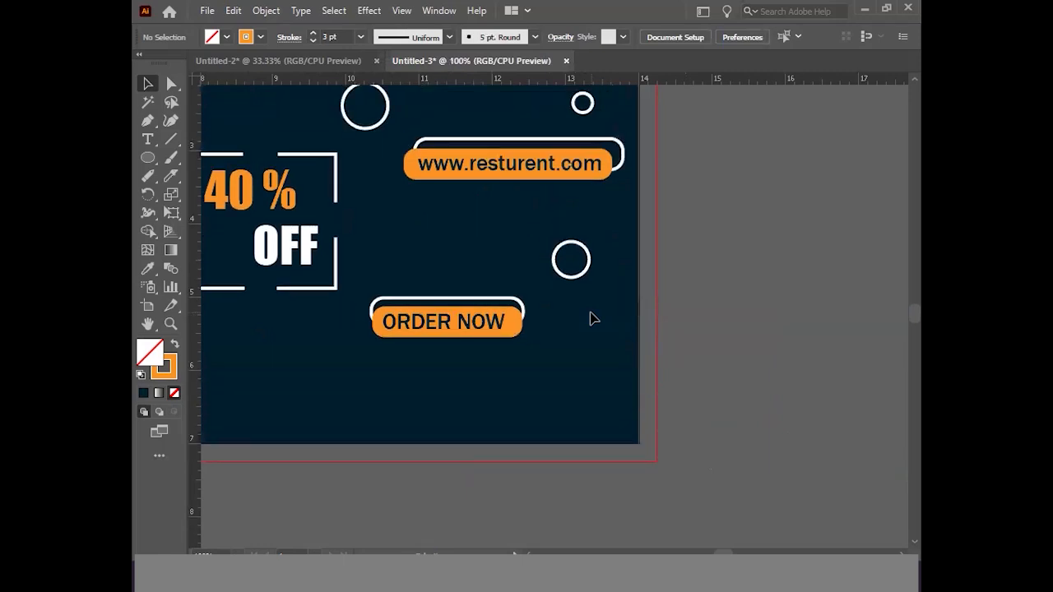
left_click(147, 120)
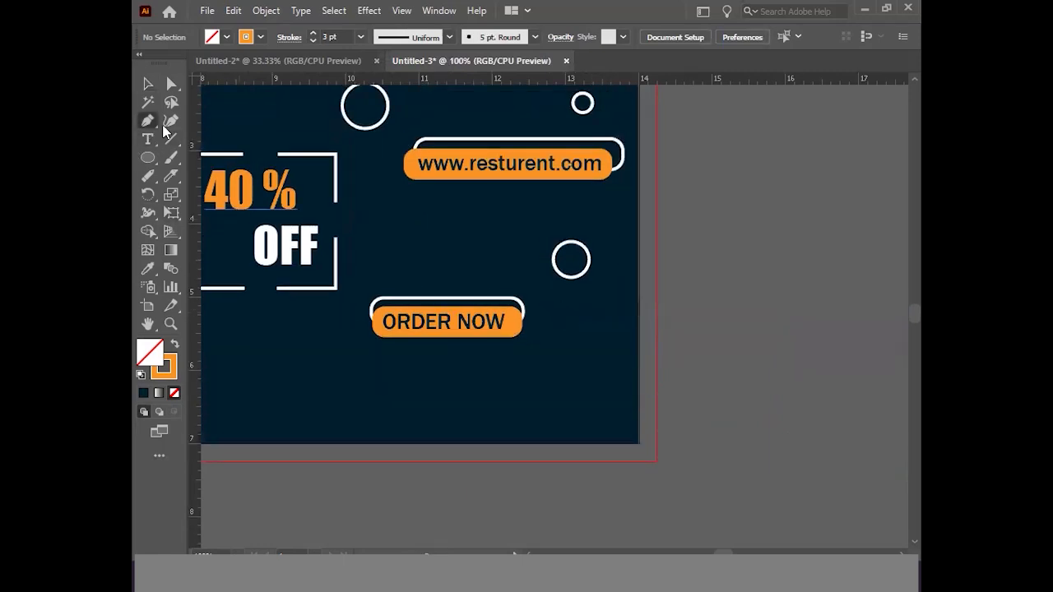
left_click(524, 310)
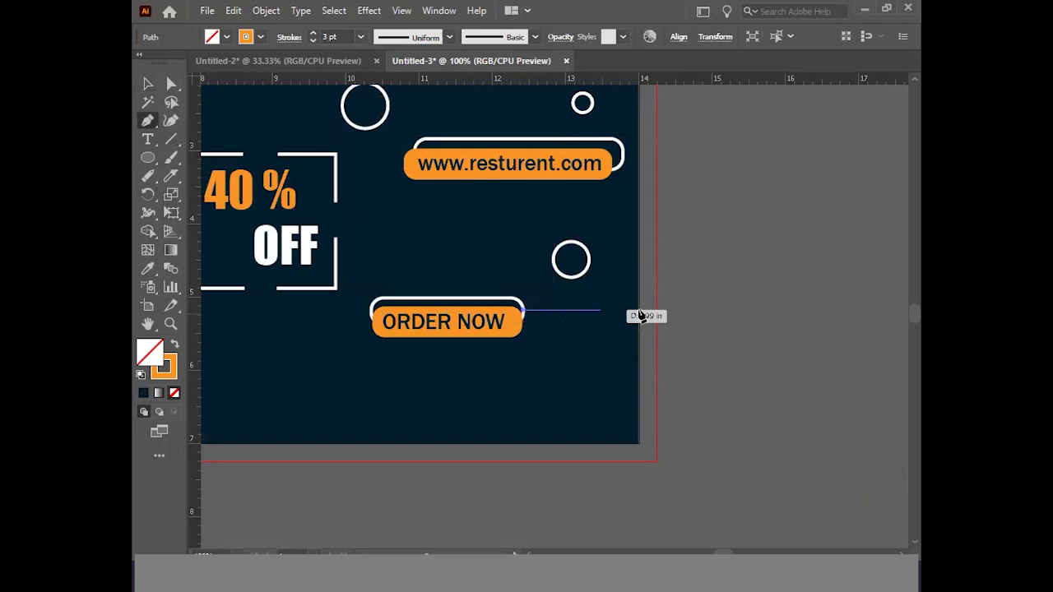
left_click(594, 311)
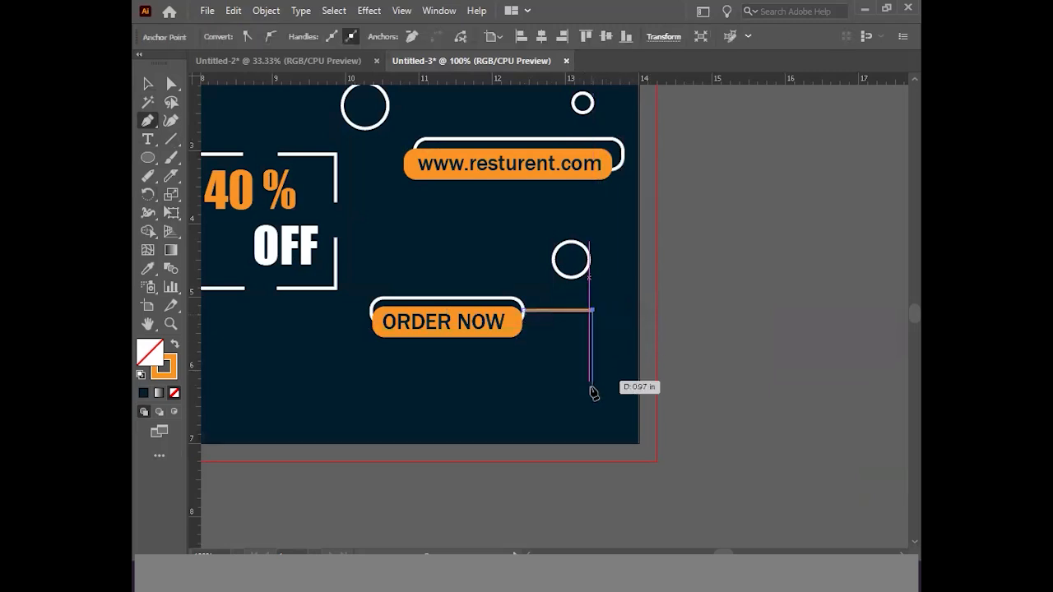
left_click(592, 444)
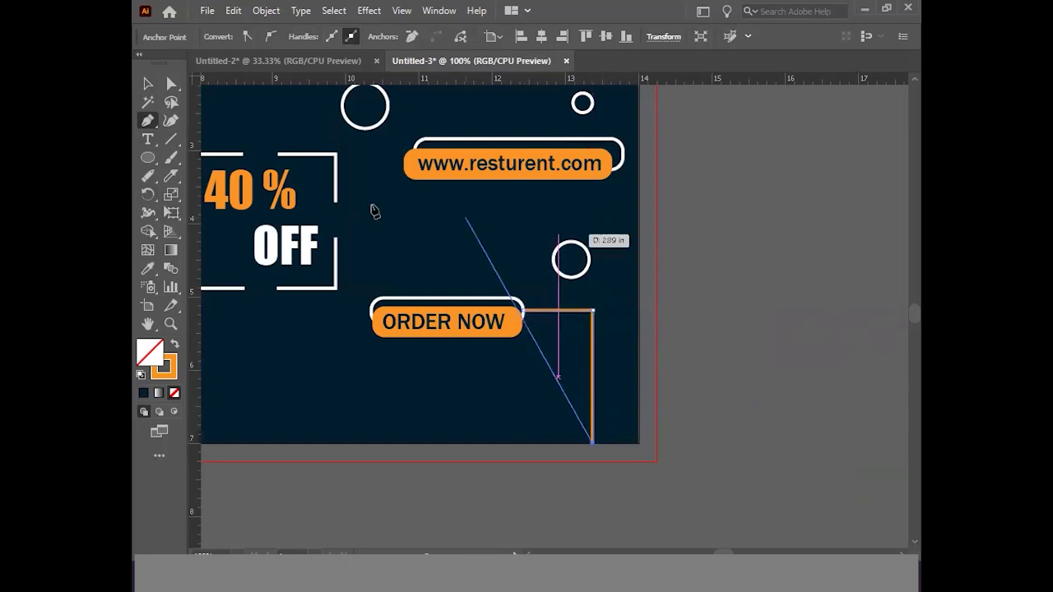
left_click(148, 86)
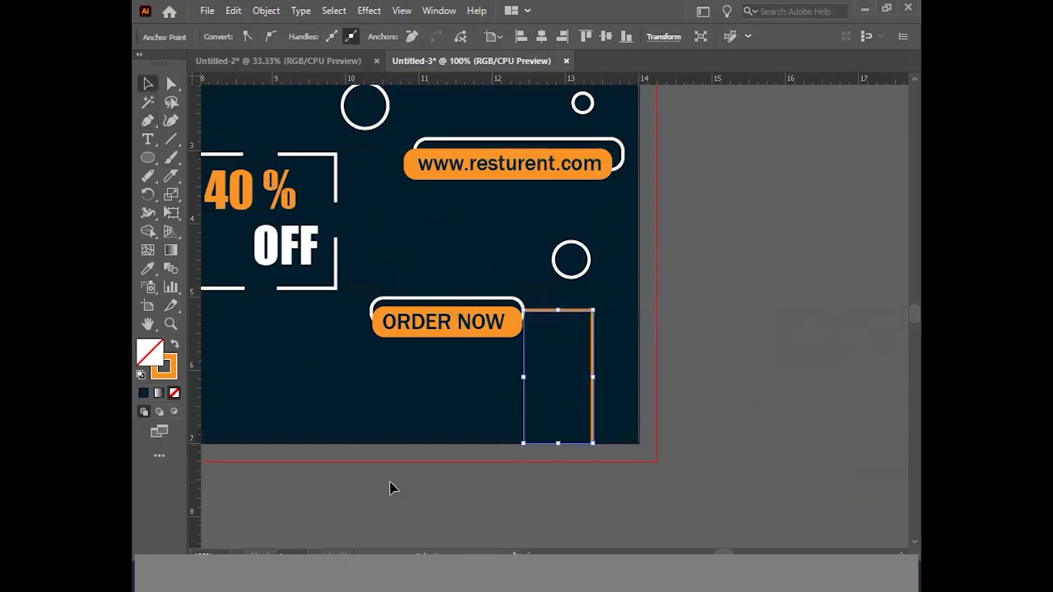
left_click(392, 489)
Draw a second orange L-shaped line inside the first, from the "ORDER NOW" bar down about 1.6 in to the banner's lower edge.
left_click(148, 121)
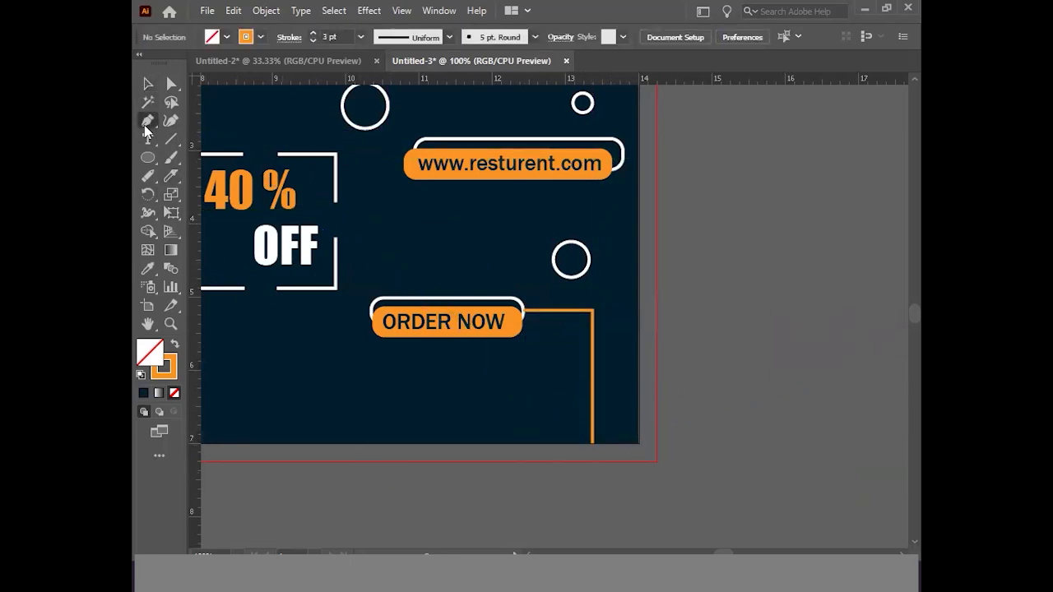
left_click(523, 326)
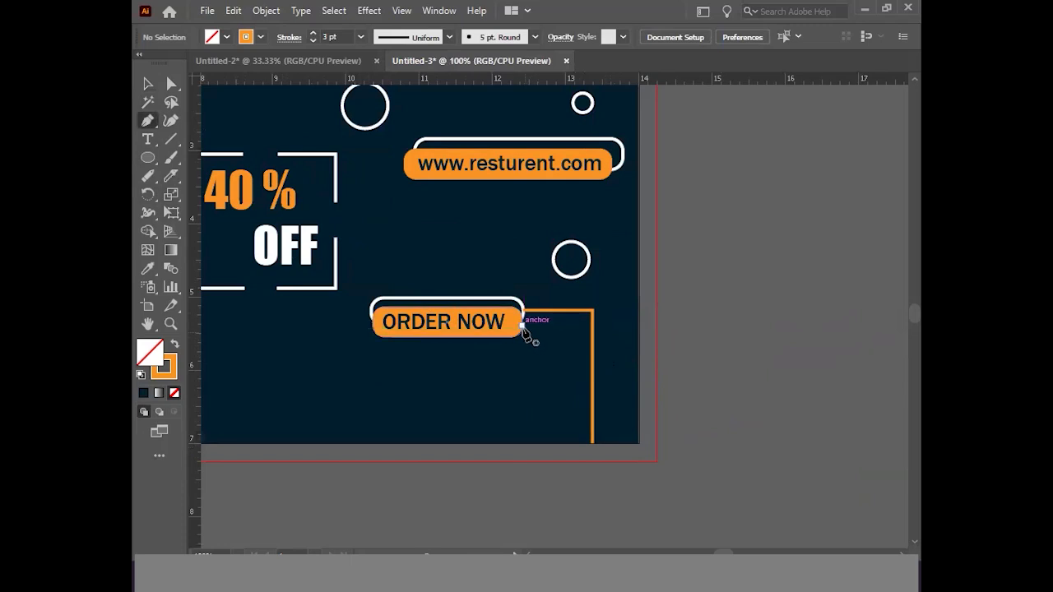
left_click(570, 327)
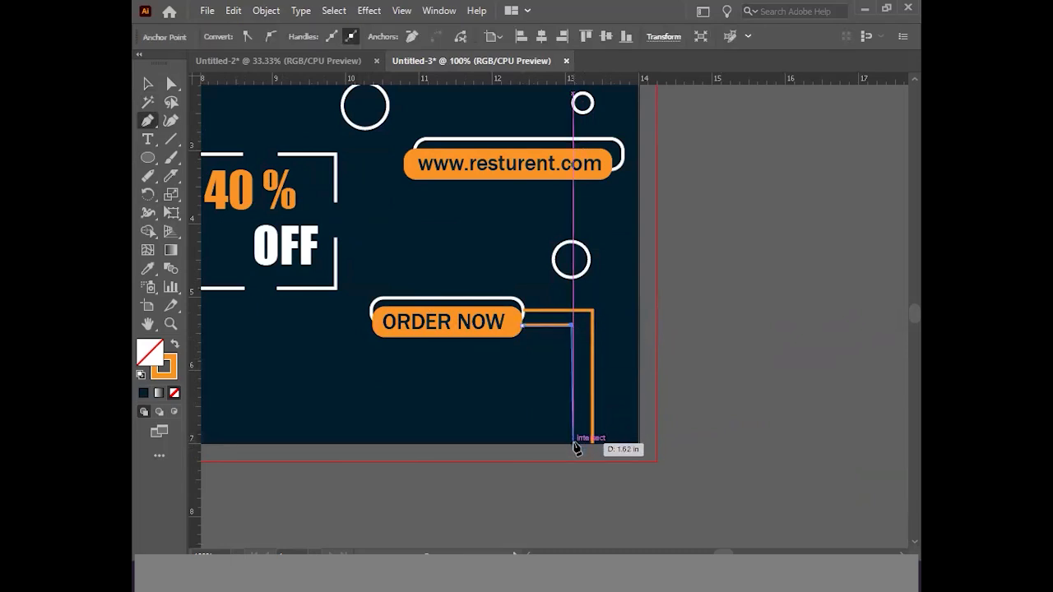
left_click(573, 444)
left_click(148, 83)
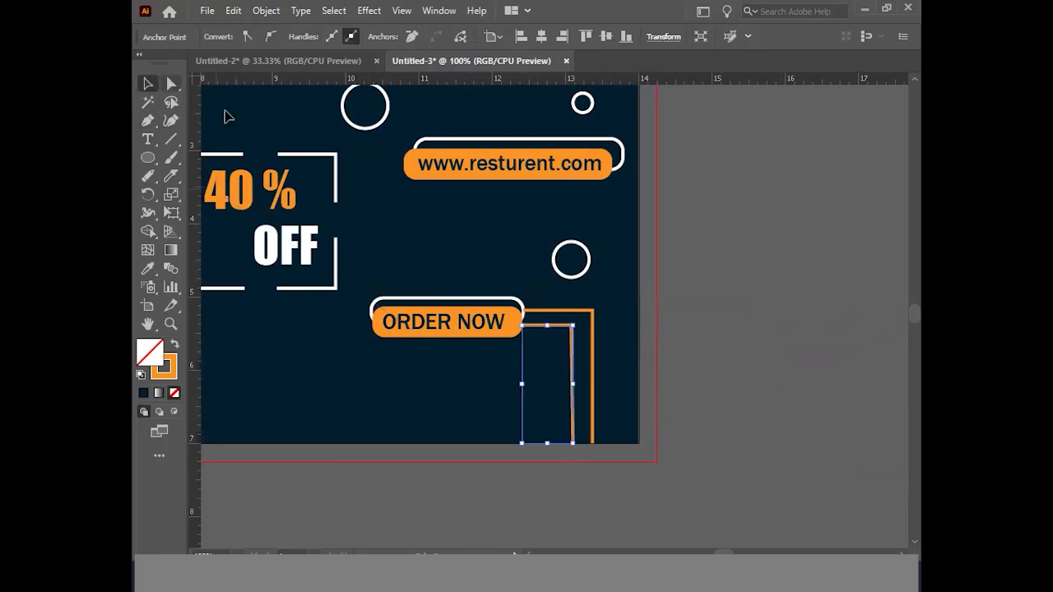
left_click(775, 265)
Draw an orange L-shaped line from the banner's upper edge near the right corner, running left above the restaurant title.
scroll(757, 260, "up", 6)
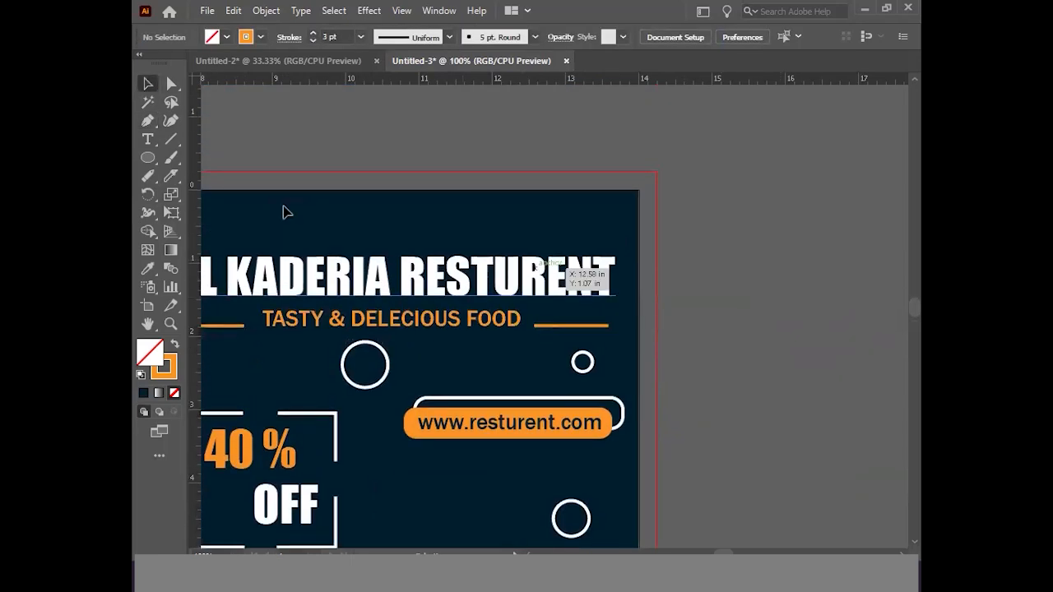
left_click(153, 120)
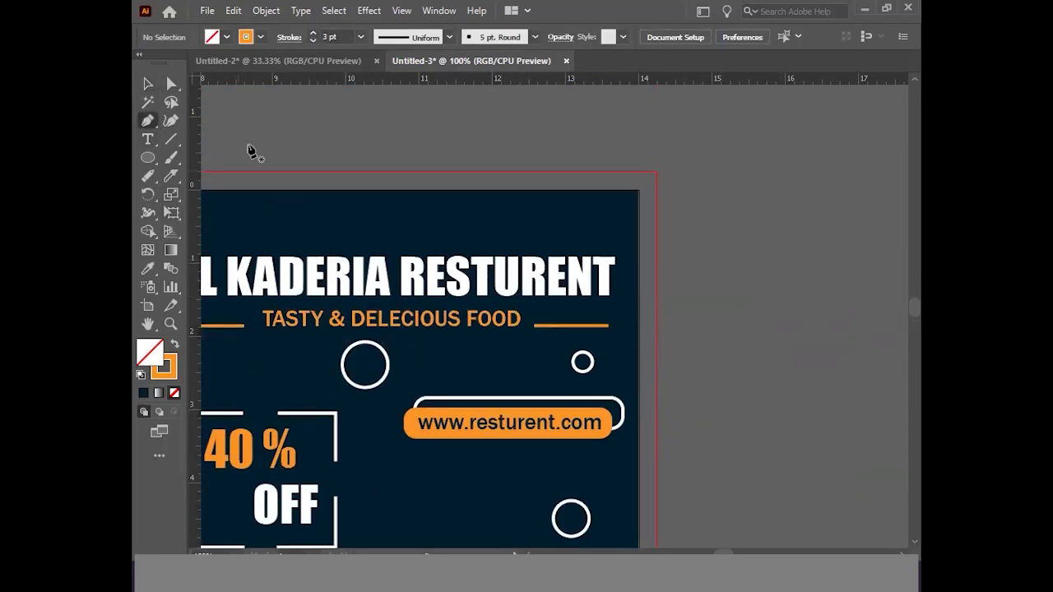
left_click(582, 191)
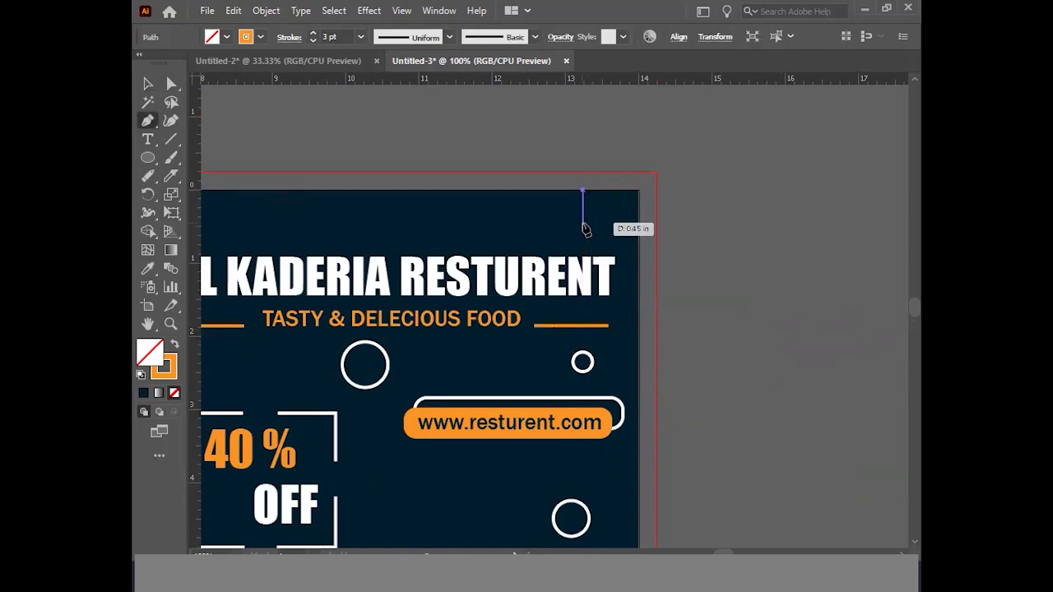
left_click(583, 214)
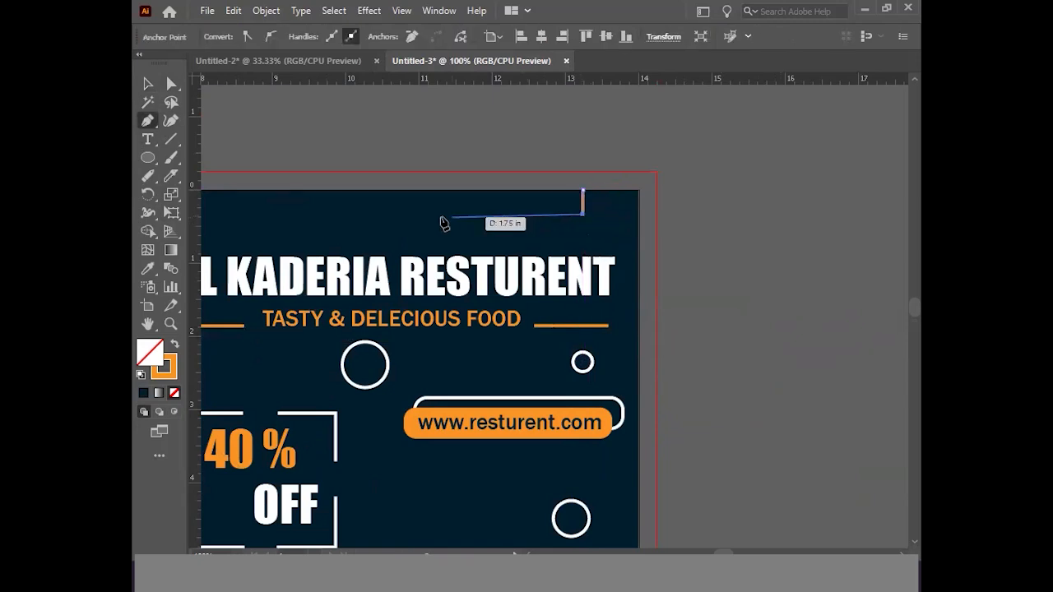
left_click(387, 214)
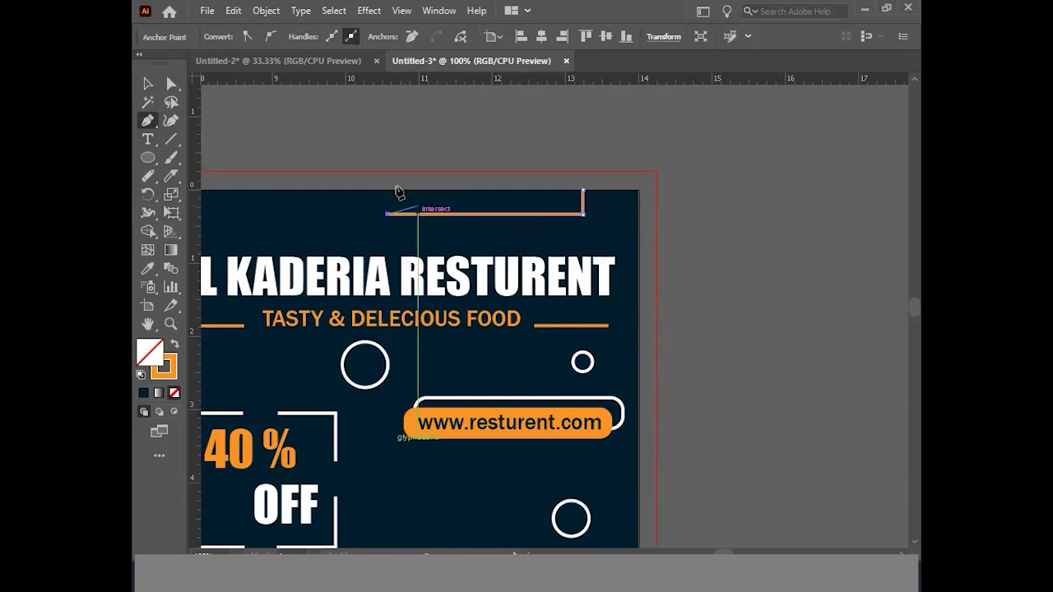
left_click(147, 85)
left_click(207, 91)
Draw a second orange L-shaped line outside the one above the title, with a horizontal leg about 1.9 in long.
left_click(151, 123)
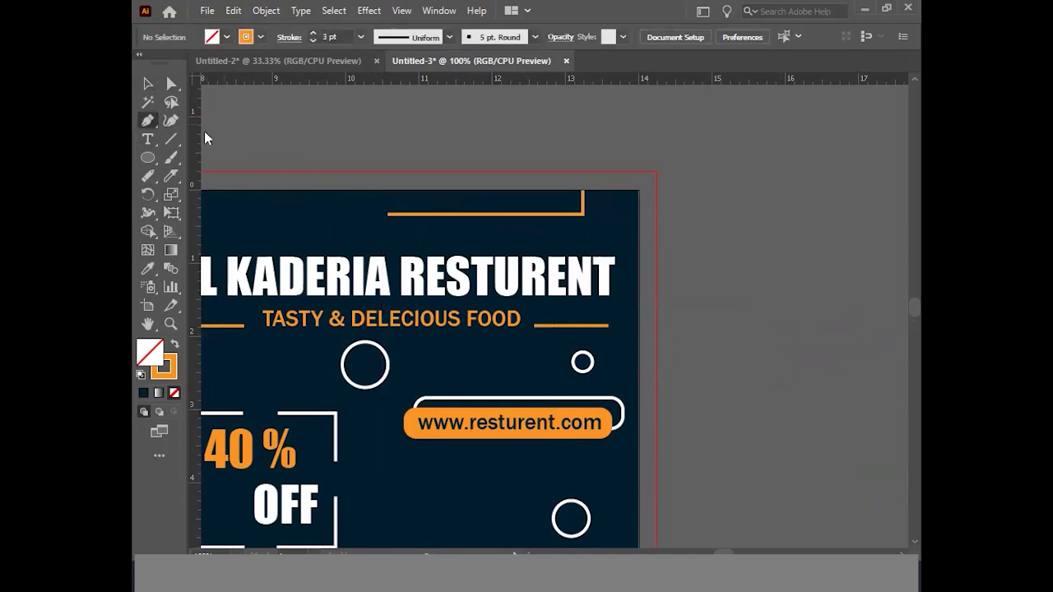
left_click(608, 191)
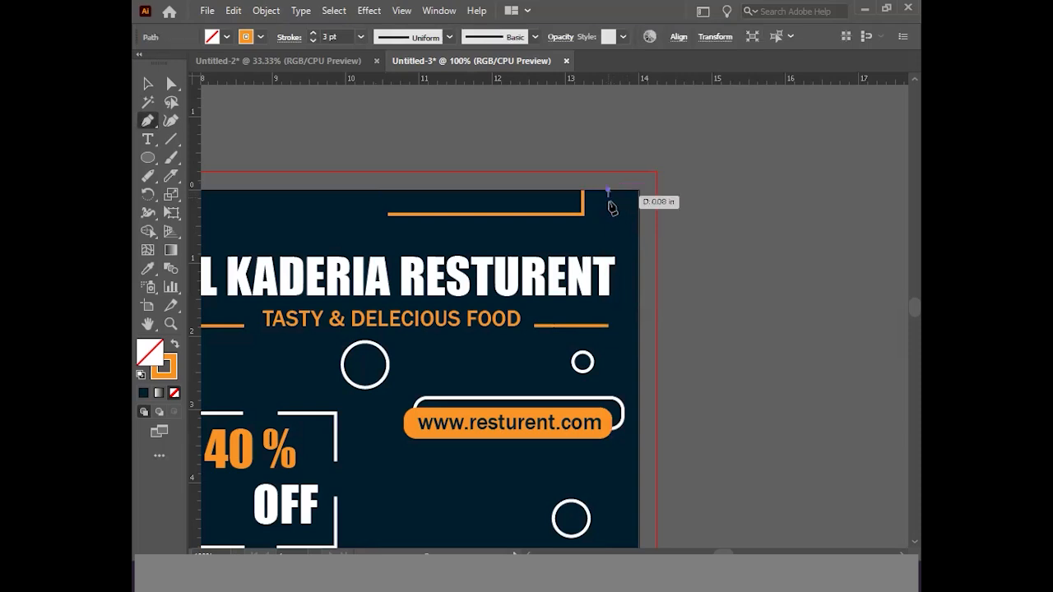
left_click(608, 241)
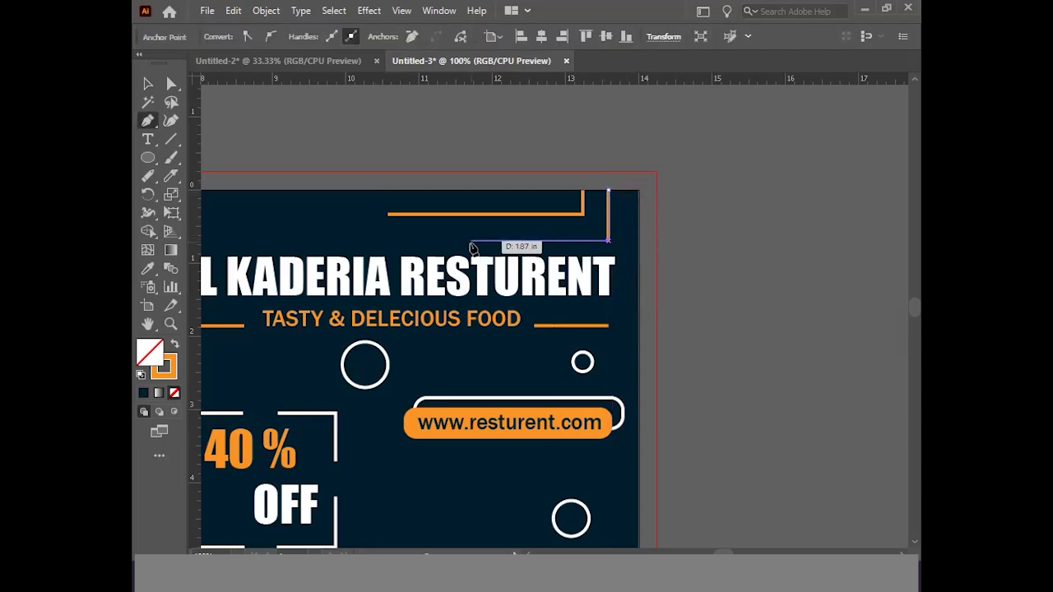
left_click(471, 242)
key("v")
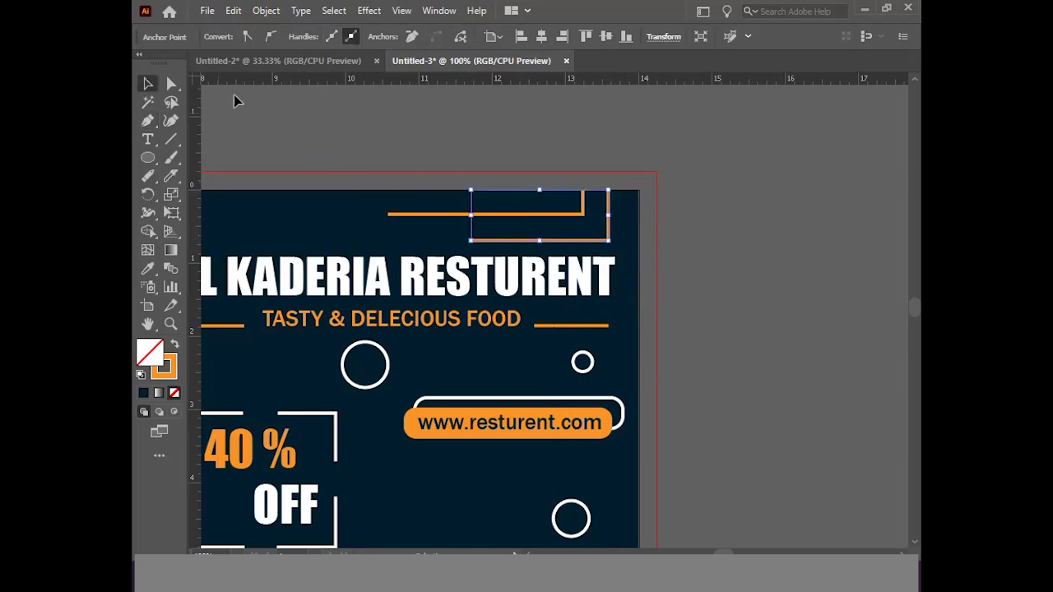
left_click(619, 146)
Create a three-sided polygon on the empty canvas above the banner's upper-left corner.
left_click(429, 385, "ctrl+alt")
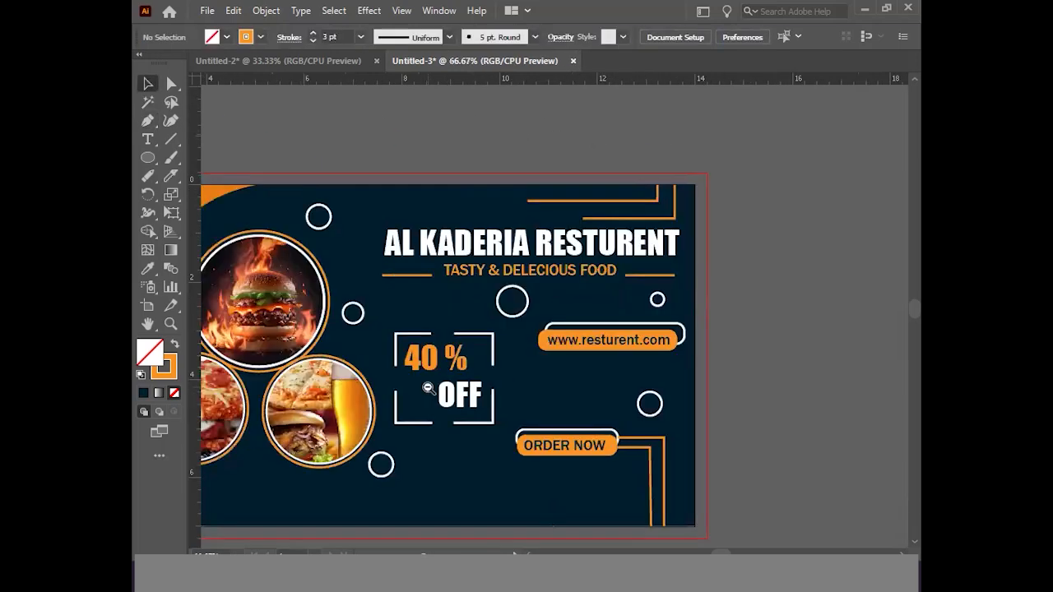
scroll(626, 369, "left", 3)
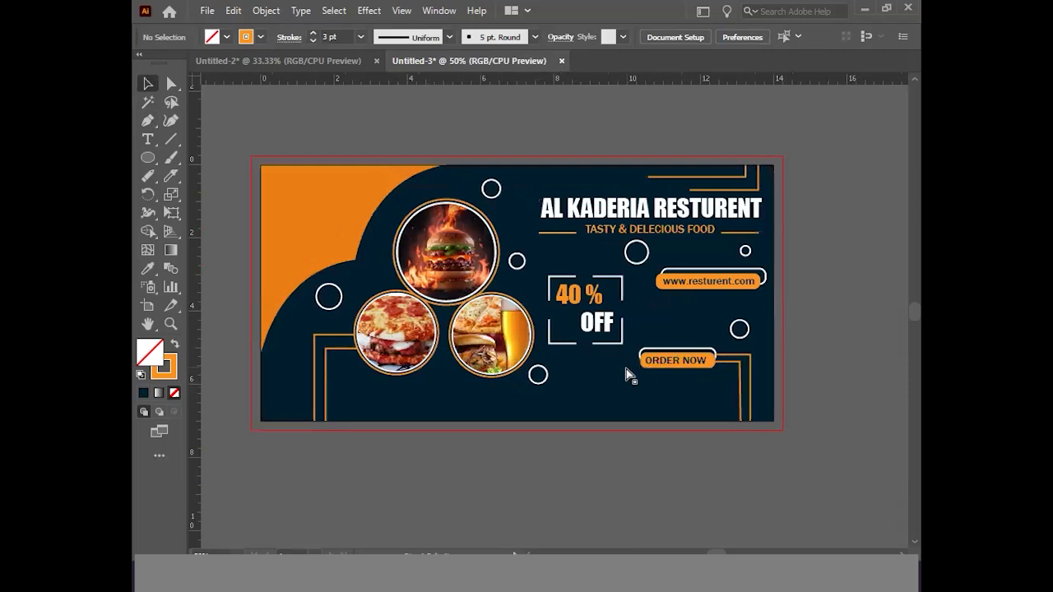
scroll(626, 367, "up", 1)
scroll(626, 368, "up", 1)
scroll(626, 368, "left", 3)
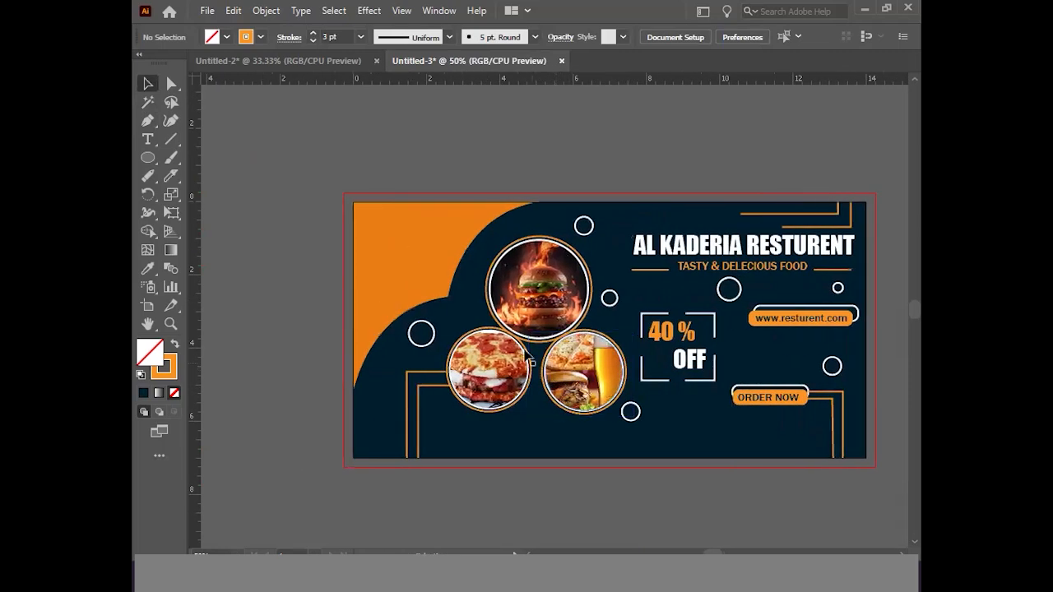
left_click(449, 153, "ctrl")
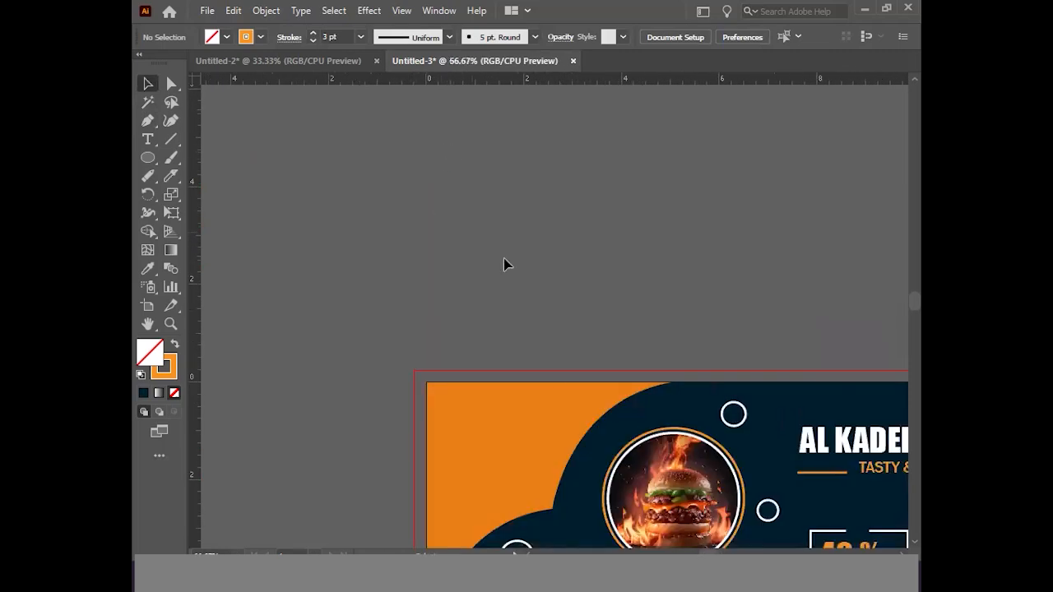
scroll(592, 434, "down", 4)
left_click(510, 341, "ctrl")
scroll(510, 348, "right", 4)
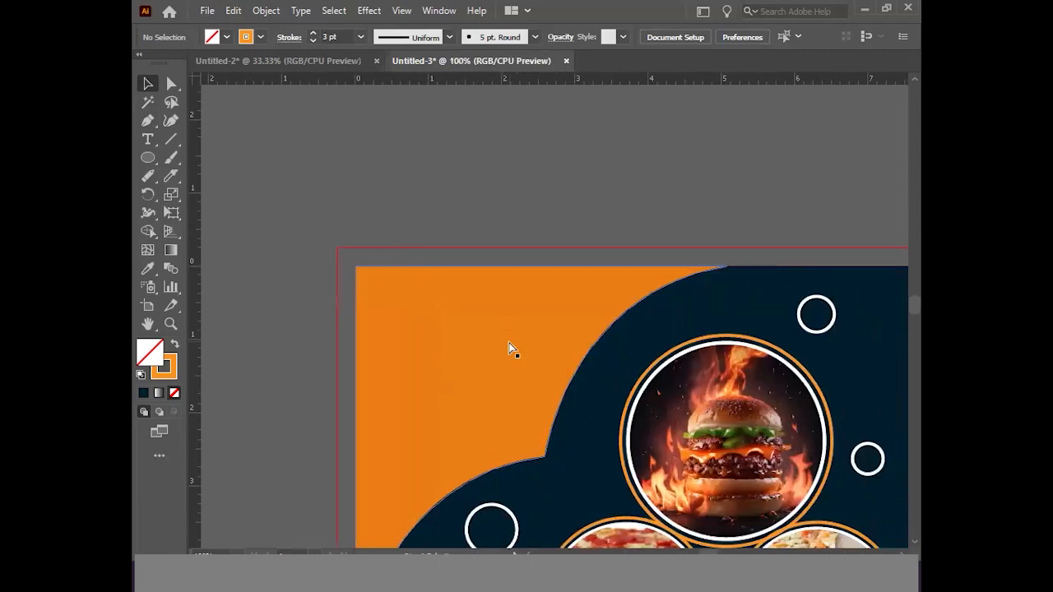
left_click_drag(148, 158, 207, 213)
left_click(367, 184)
type("3")
left_click(506, 318)
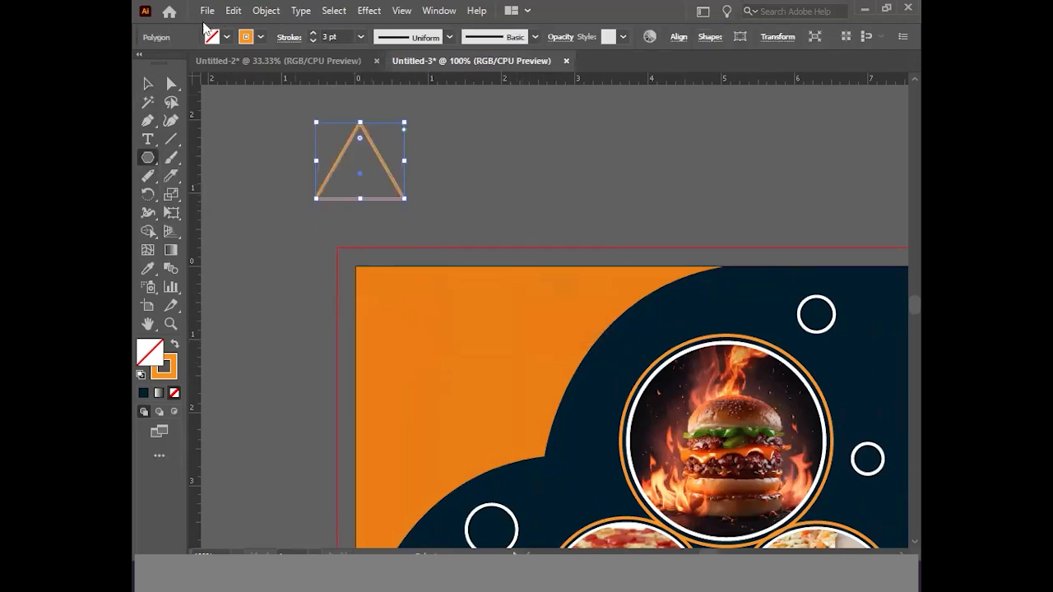
Give the triangle a white fill and remove its stroke.
left_click(226, 37)
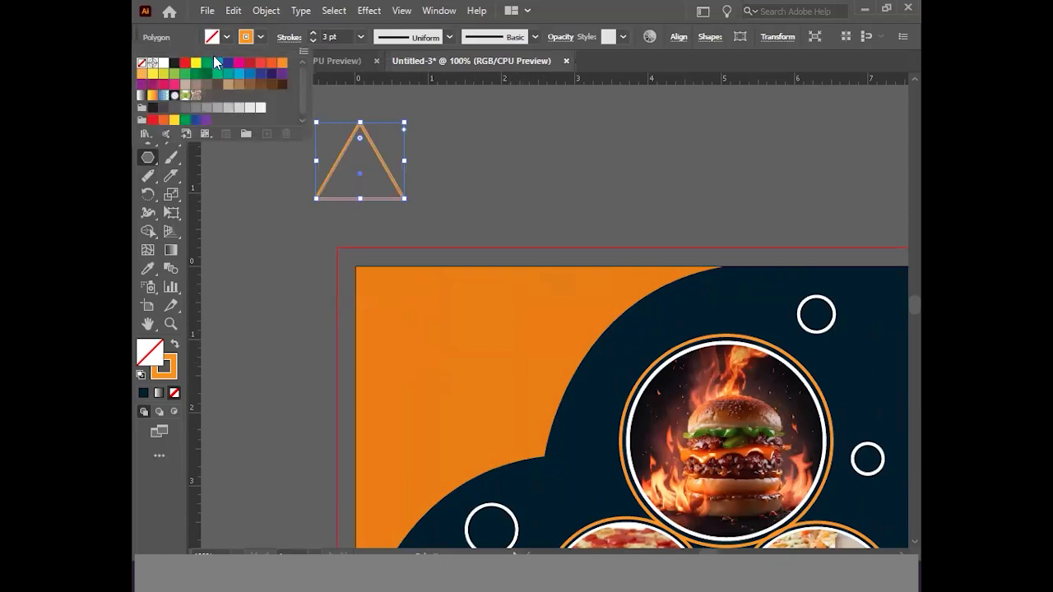
left_click(166, 64)
left_click(260, 37)
left_click(260, 37)
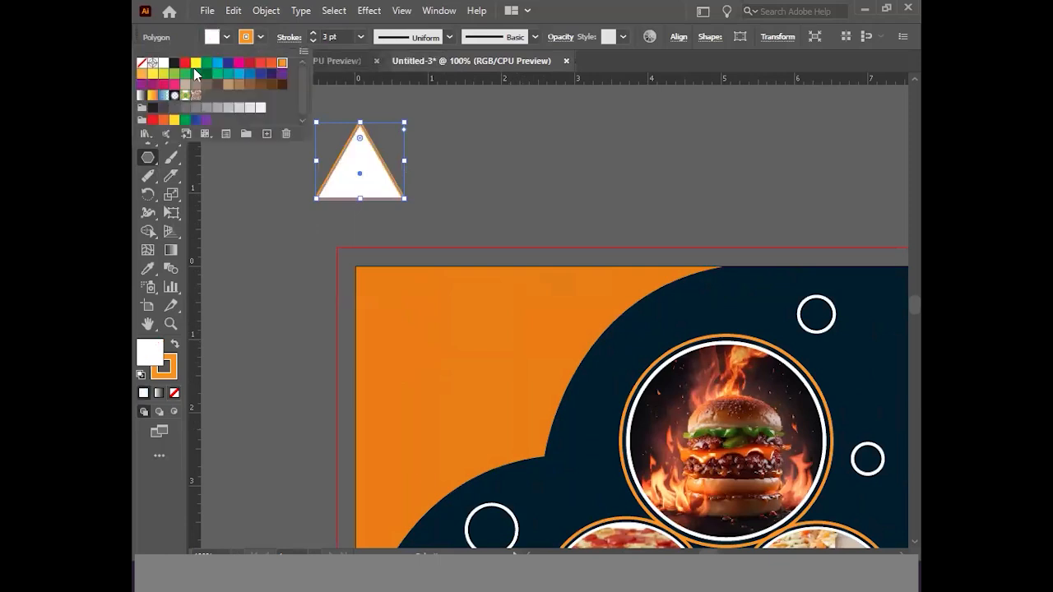
left_click(140, 63)
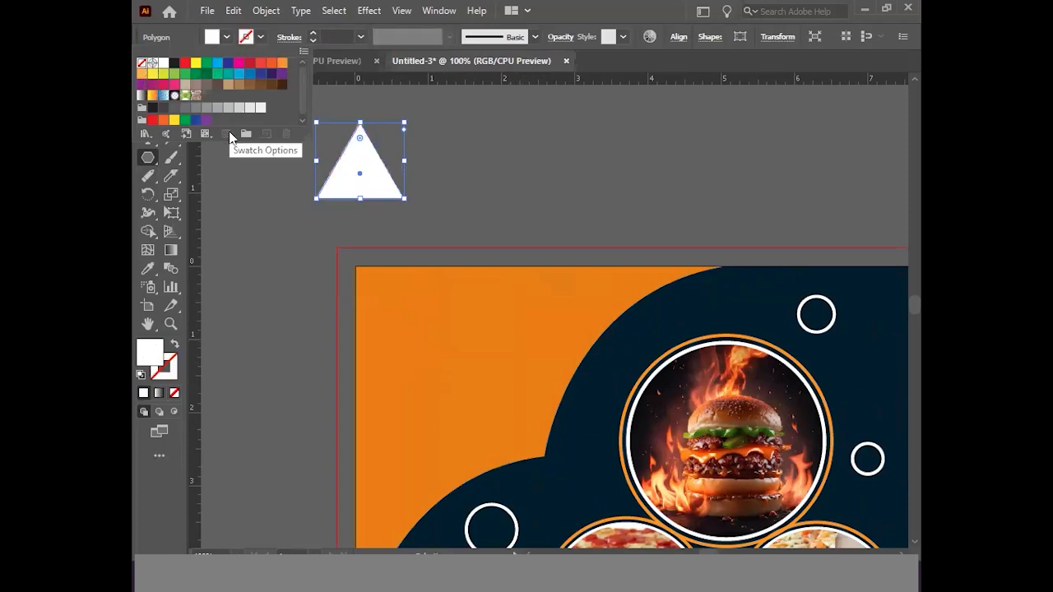
left_click(227, 169)
key("v")
left_click(239, 139)
Rotate the white triangle so it points straight left with its opposite side vertical.
left_click(355, 183)
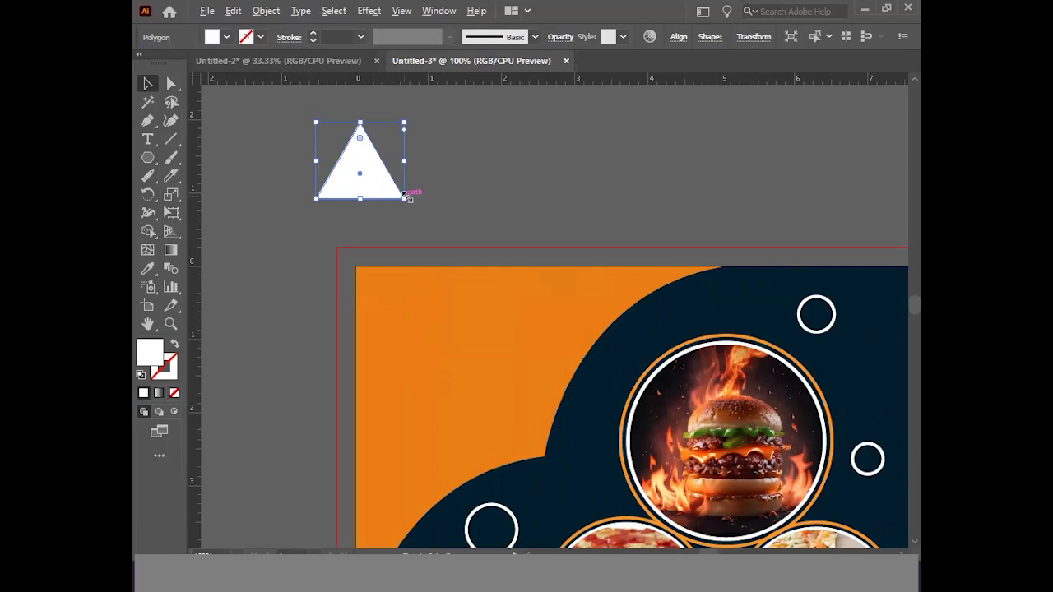
left_click_drag(409, 117, 315, 146)
left_click(437, 176)
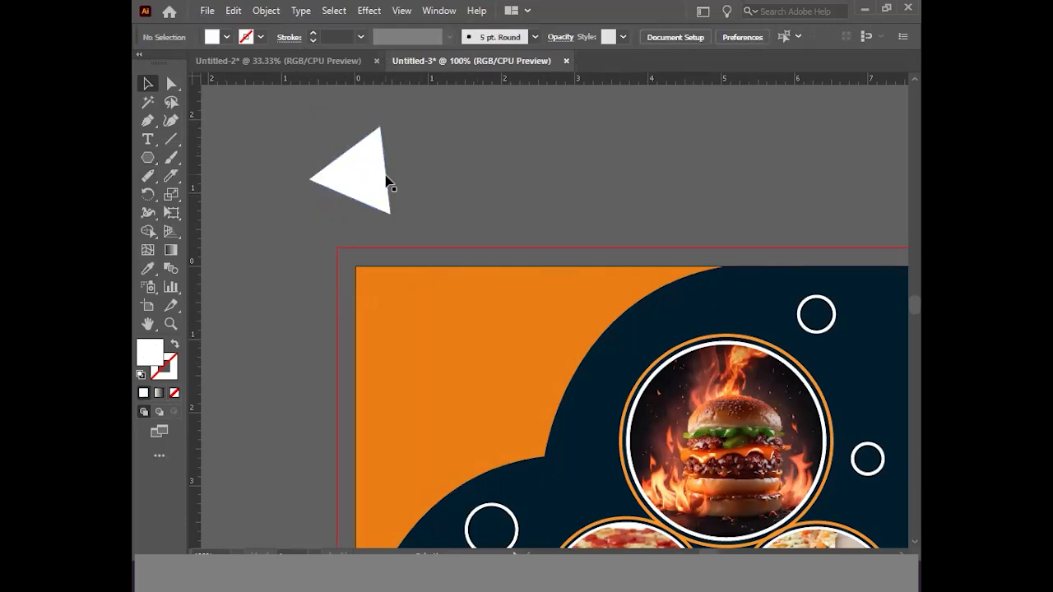
left_click(353, 179)
left_click_drag(390, 211, 386, 207)
left_click_drag(376, 133, 381, 131)
left_click(432, 158)
Duplicate the triangle to the right, rotate the copy by half a turn, and join both along their vertical sides as a diamond.
left_click_drag(372, 173, 439, 173)
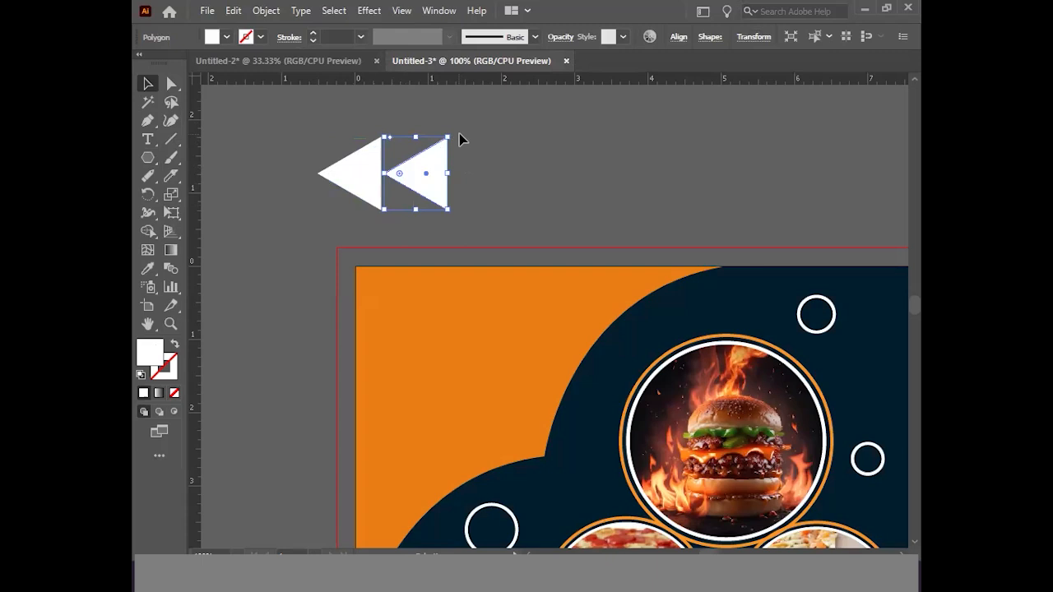
left_click_drag(452, 132, 420, 216)
left_click_drag(429, 174, 412, 172)
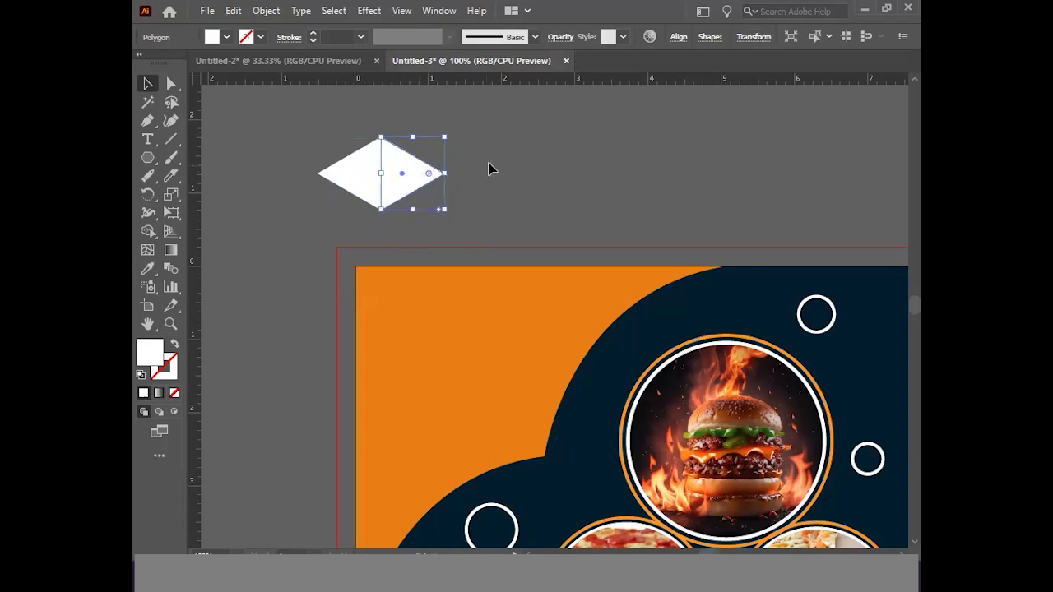
left_click(489, 169)
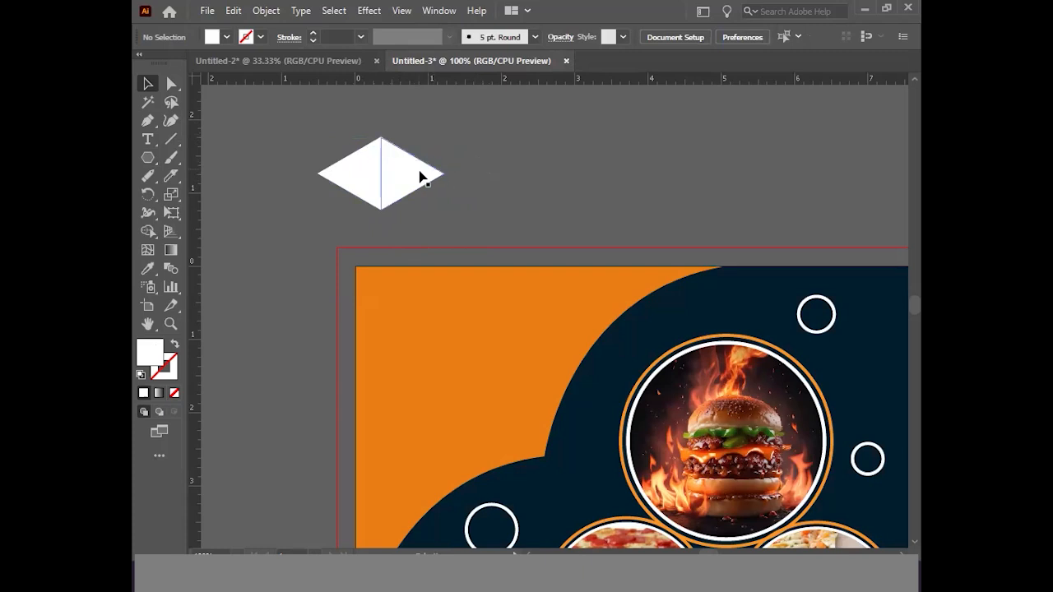
Stretch the diamond's right triangle slightly wider to the right and select both triangles.
left_click(422, 175)
left_click_drag(444, 173, 449, 174)
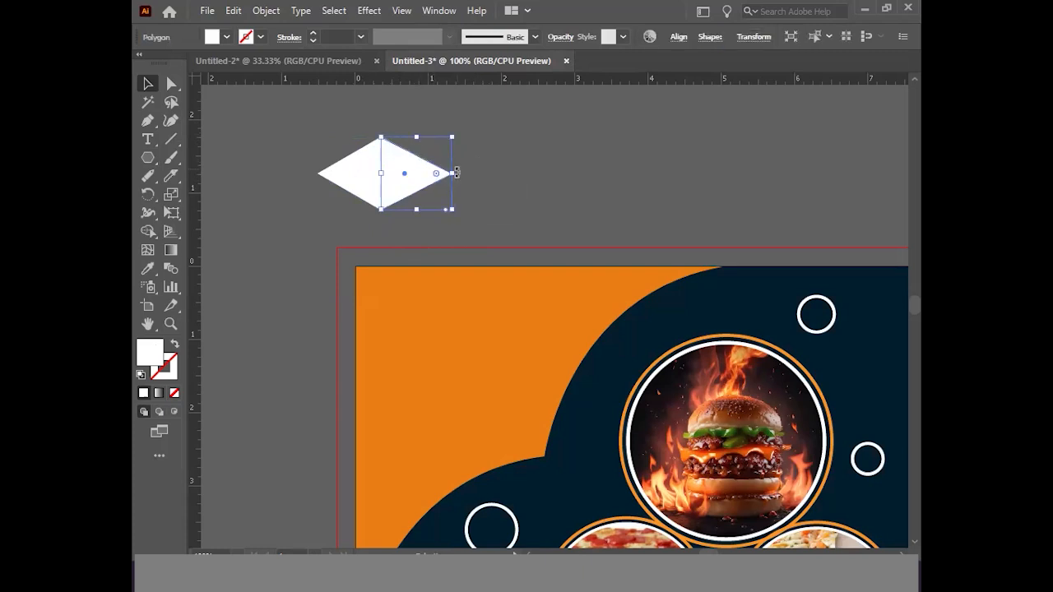
left_click(482, 169)
left_click_drag(329, 148, 442, 202)
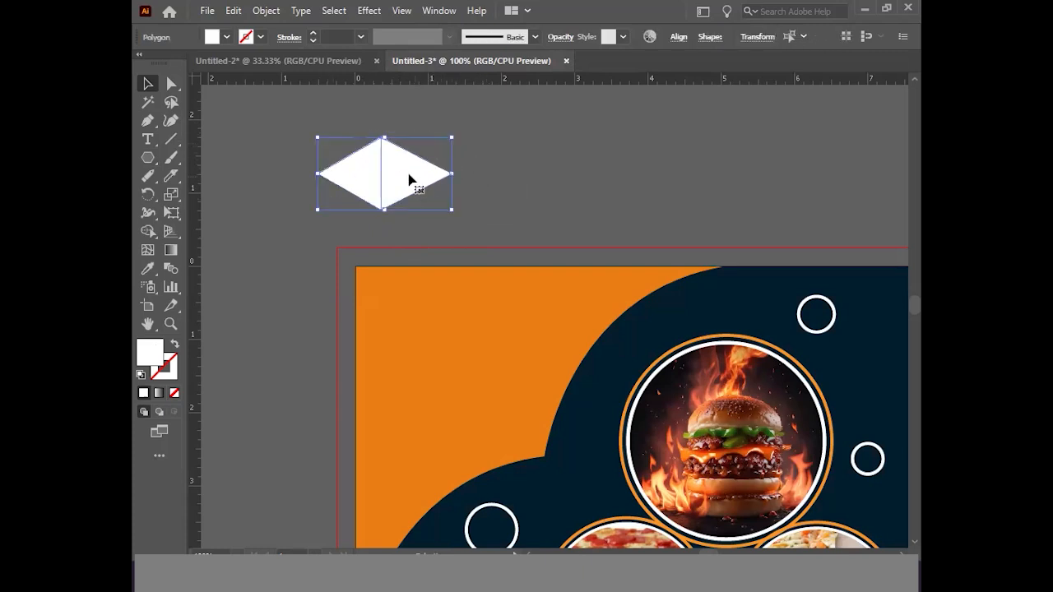
Group the two white triangles and place the diamond in the orange area at the banner's upper-left corner.
key("ctrl+g")
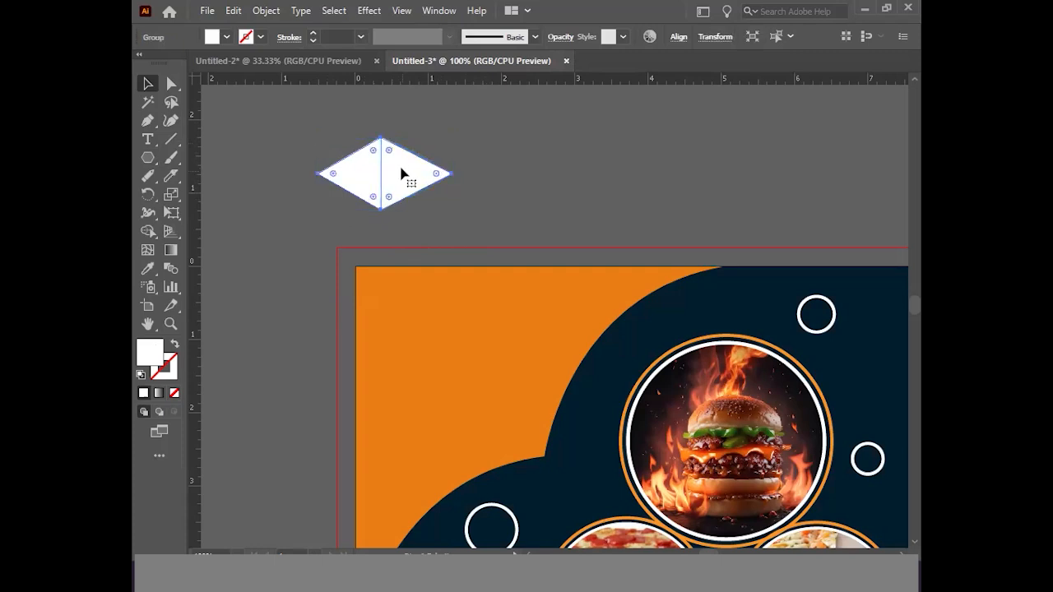
left_click_drag(400, 170, 458, 315)
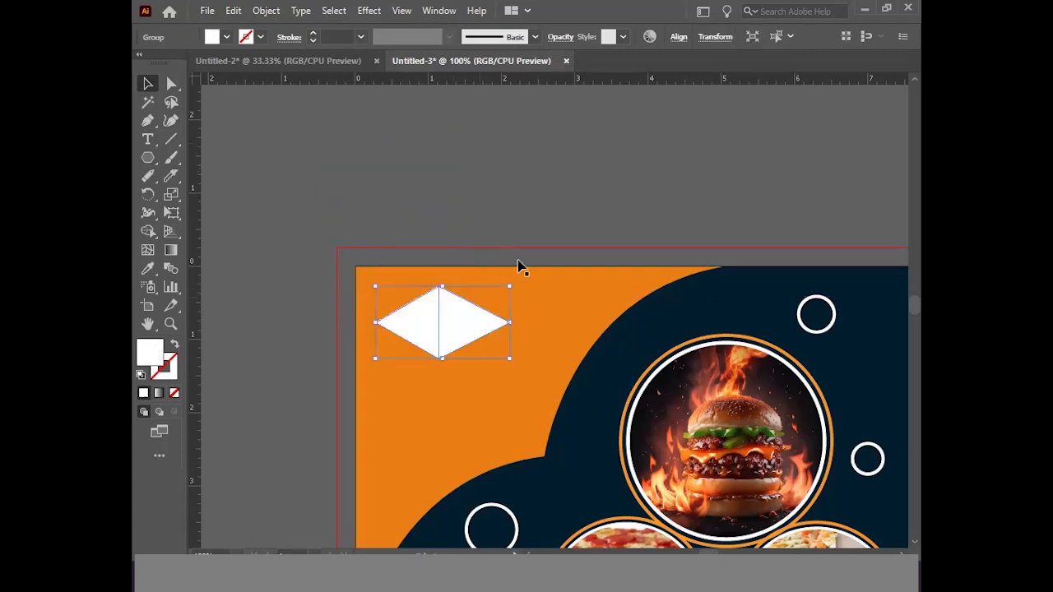
left_click(556, 184)
scroll(556, 184, "down", 2)
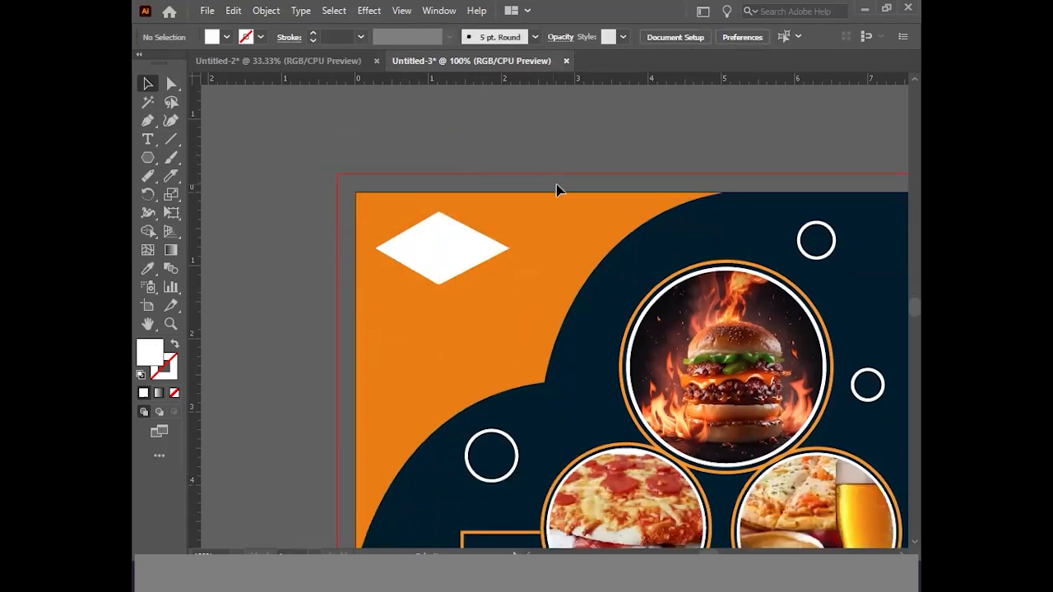
Add the text "logo here" and place it directly beneath the white diamond.
left_click(147, 139)
left_click(255, 149)
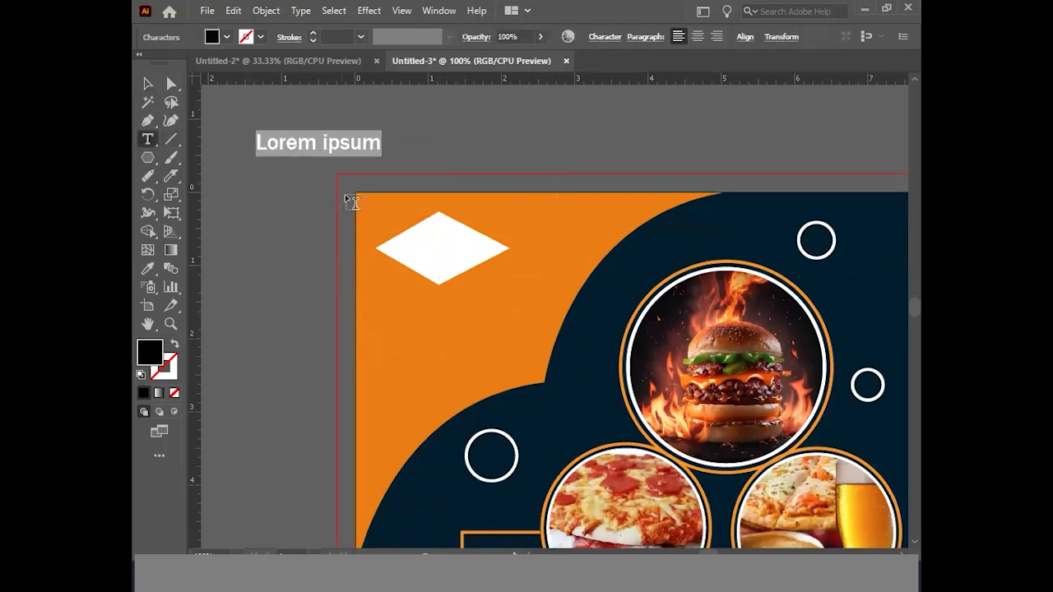
type("logo here")
key("Escape")
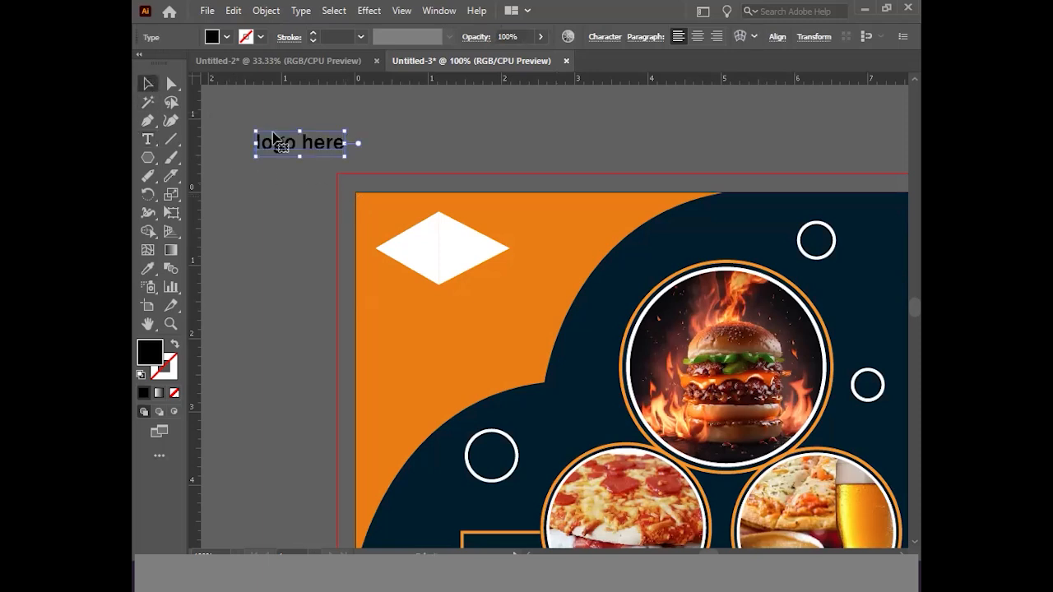
left_click_drag(277, 142, 442, 301)
left_click(461, 207)
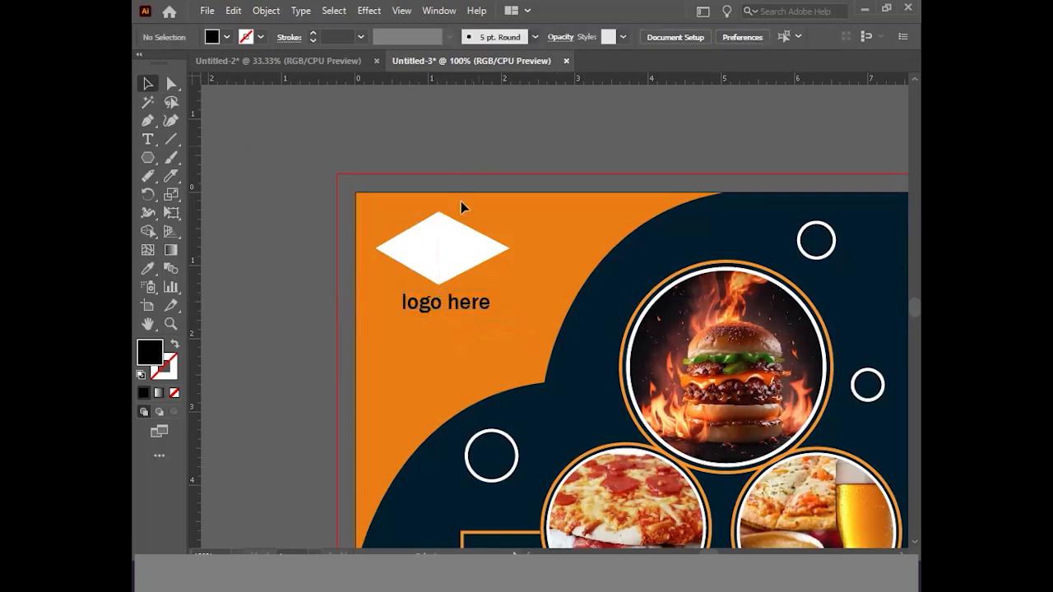
Nudge the "logo here" text slightly to the left so it is centred under the diamond.
left_click(451, 301)
key("Left")
key("Left")
key("Left")
left_click(553, 132)
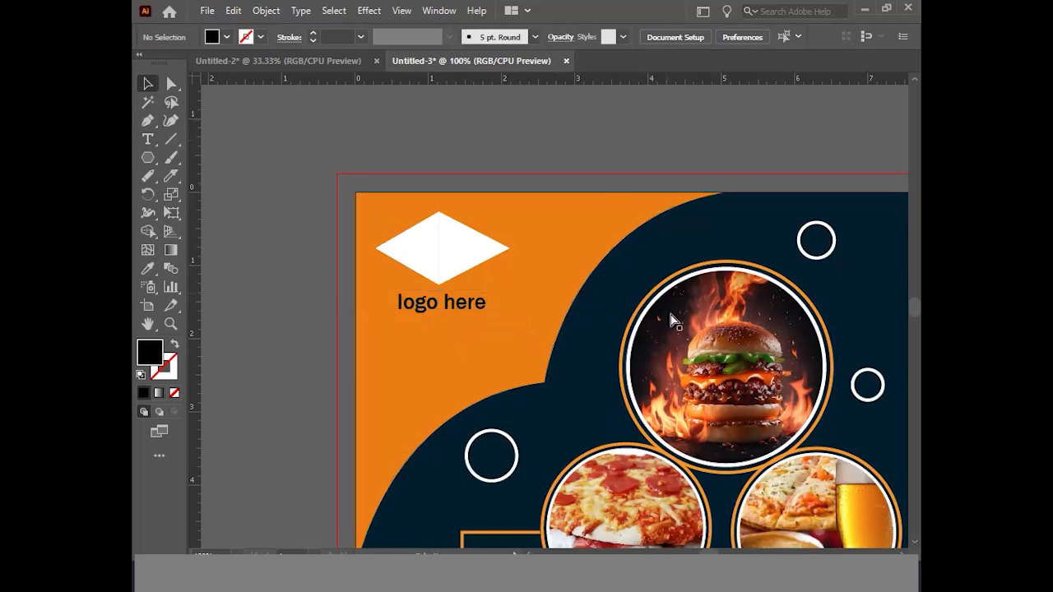
key("ctrl+minus")
key("ctrl+minus")
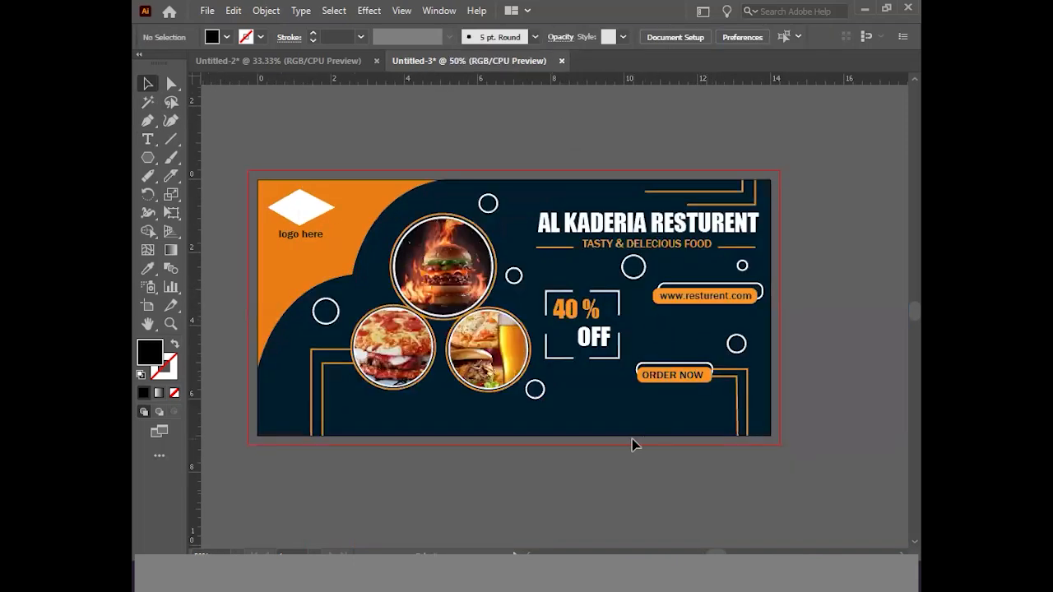